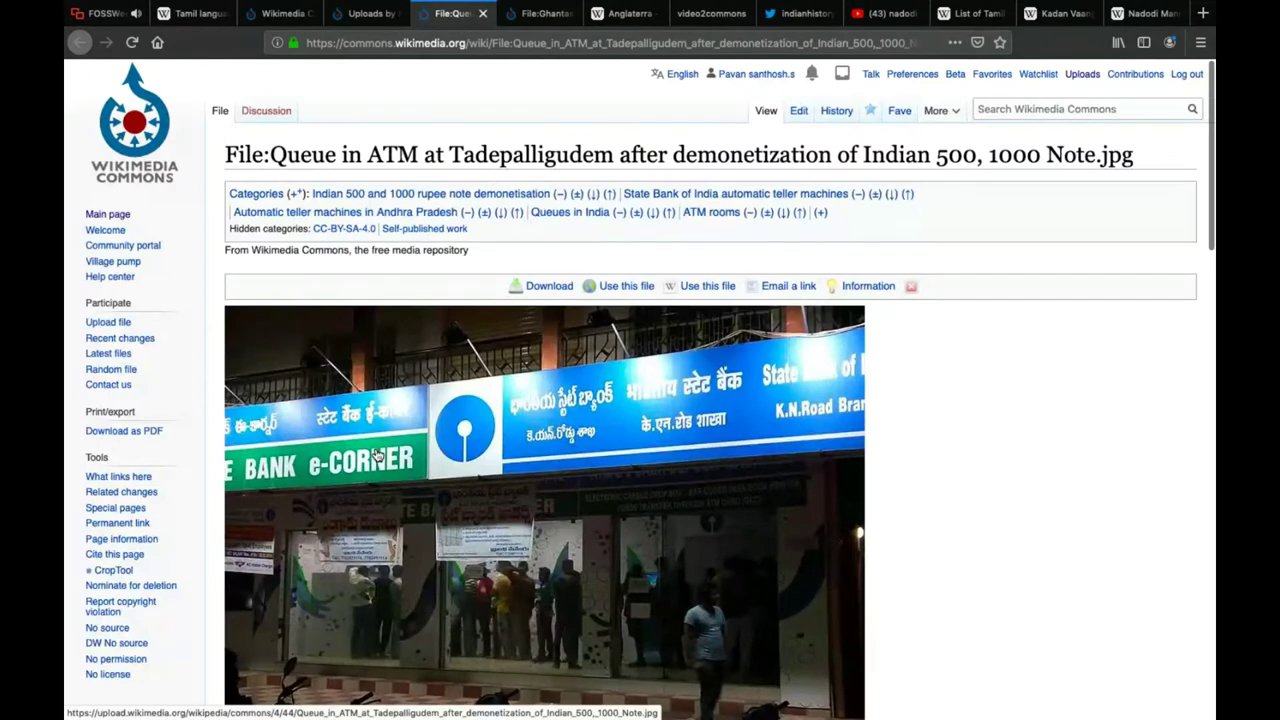
Return to the account's list of uploaded files and look over the entries from late 2016
{"action": "left_click", "coordinate": [372, 12]}
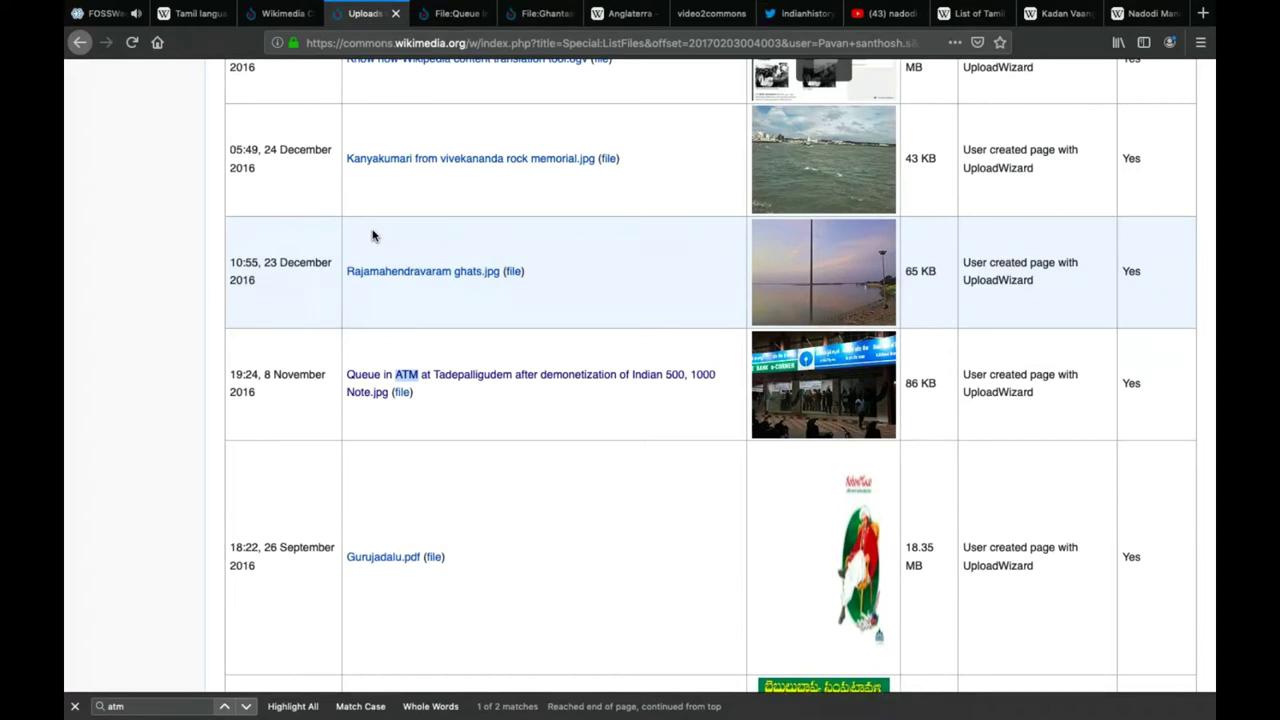
{"action": "scroll", "coordinate": [372, 235], "scroll_direction": "up", "scroll_amount": 2}
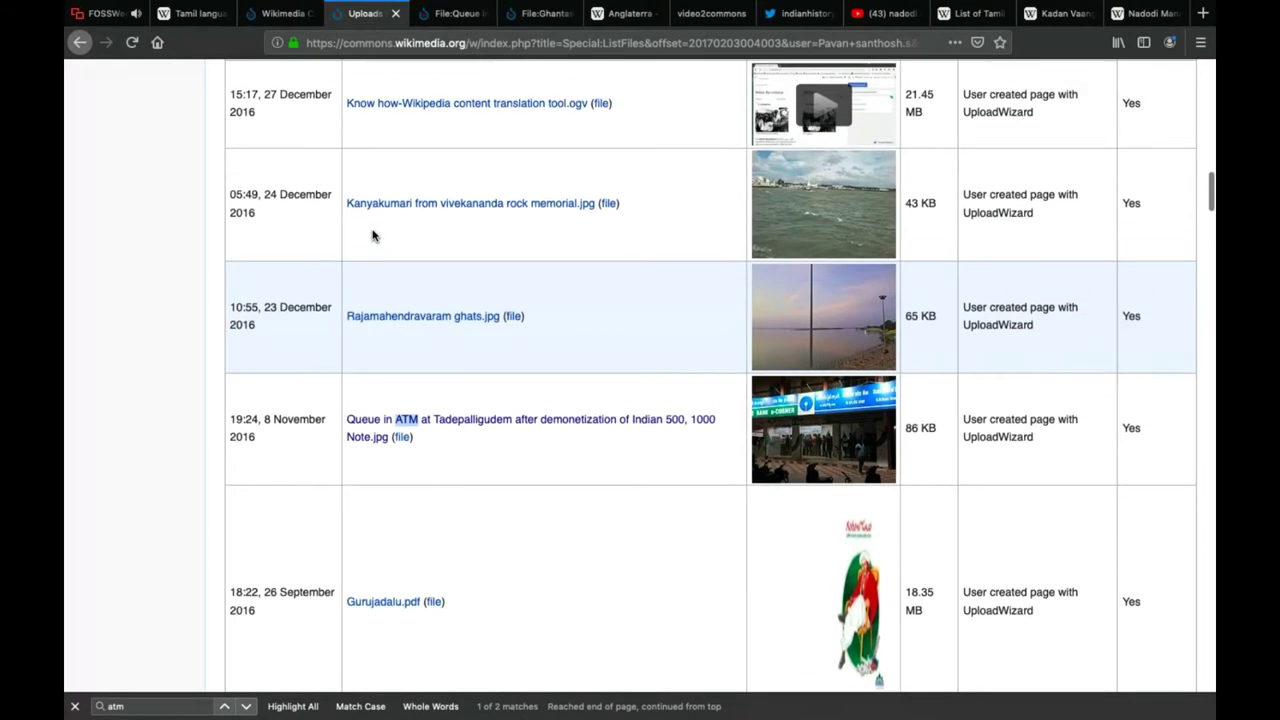
{"action": "scroll", "coordinate": [372, 235], "scroll_direction": "up", "scroll_amount": 1}
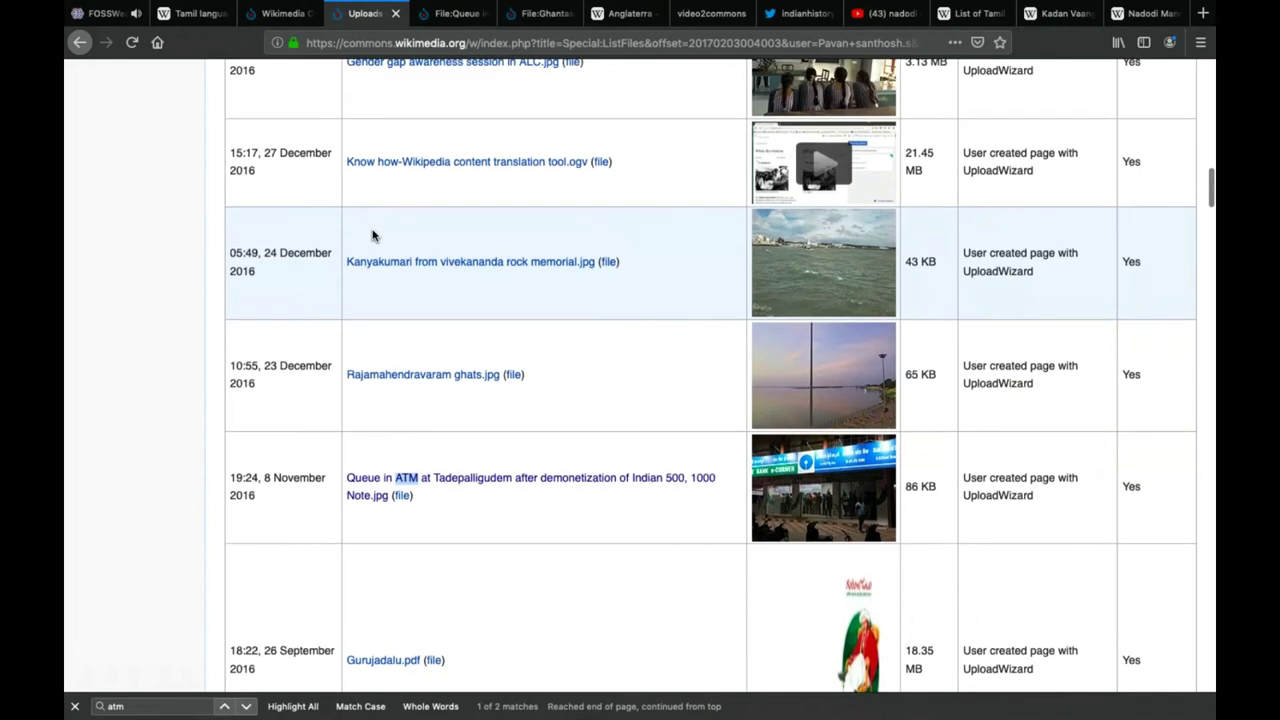
Start the Upload Wizard from the Commons main page and upload dasaradhi rangacharyulu.jpg from the Downloads folder
{"action": "key", "text": "ctrl+shift+Tab"}
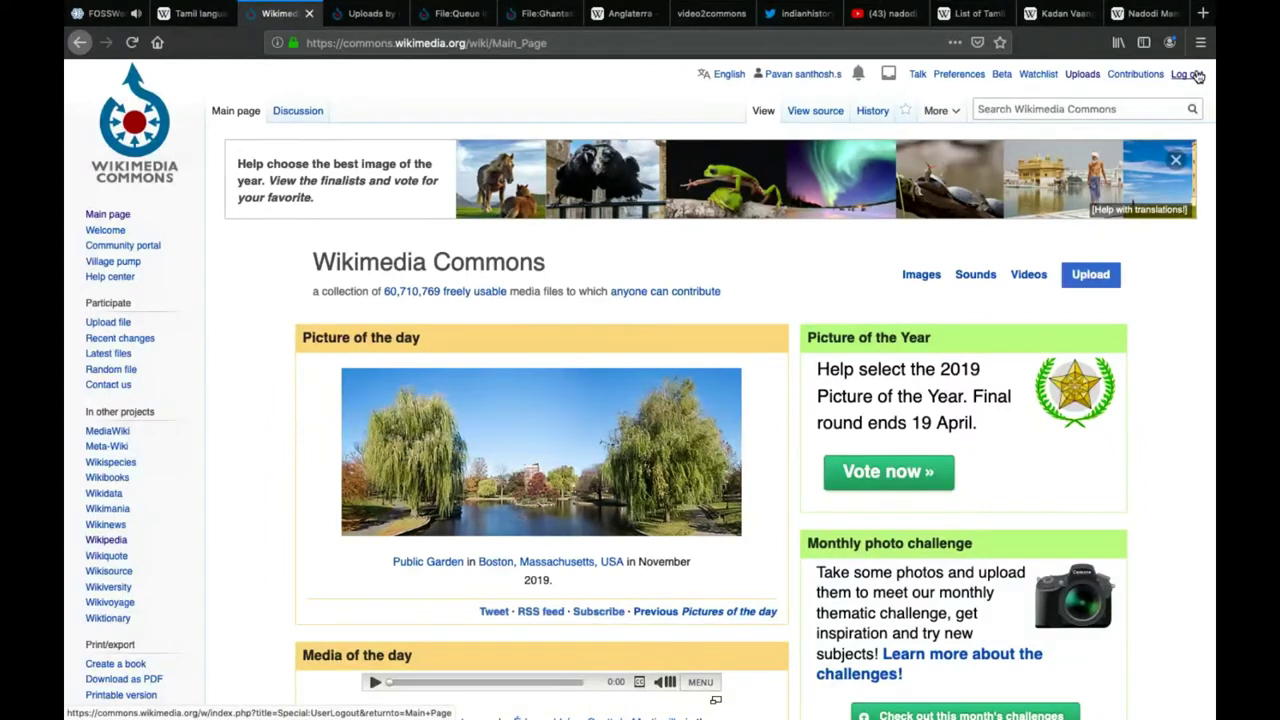
{"action": "left_click", "coordinate": [1087, 284]}
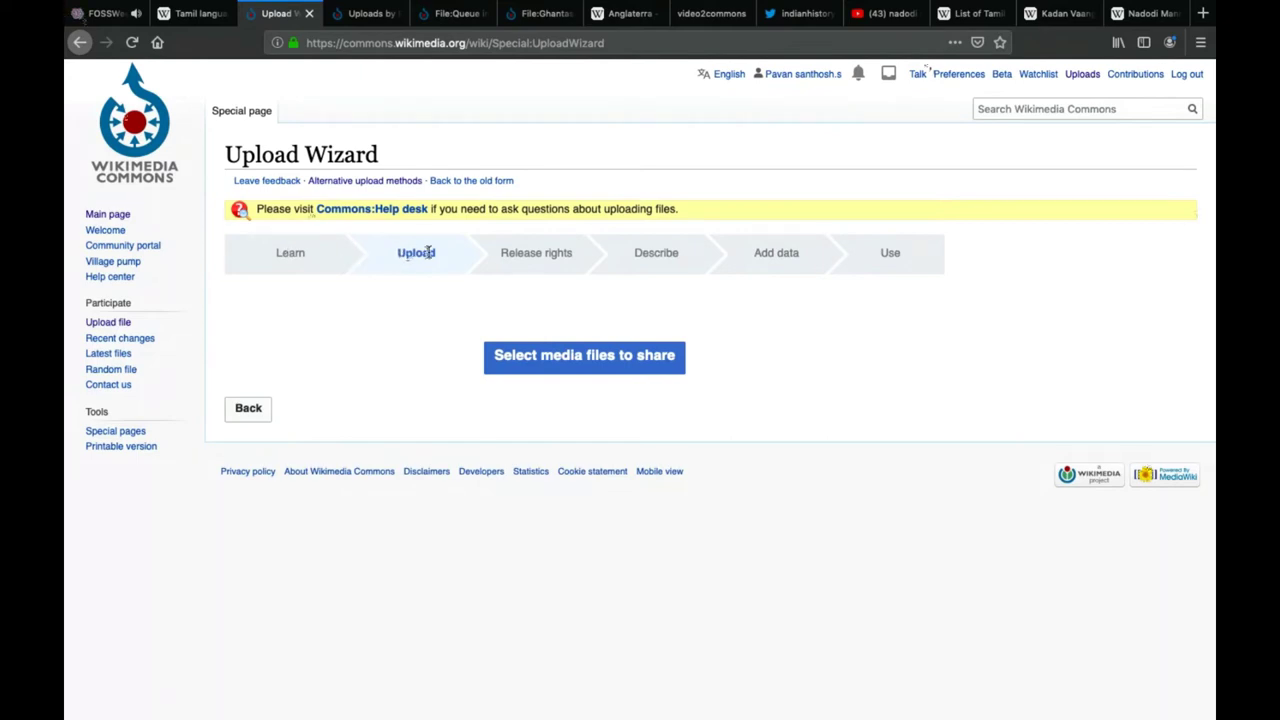
{"action": "left_click", "coordinate": [545, 360]}
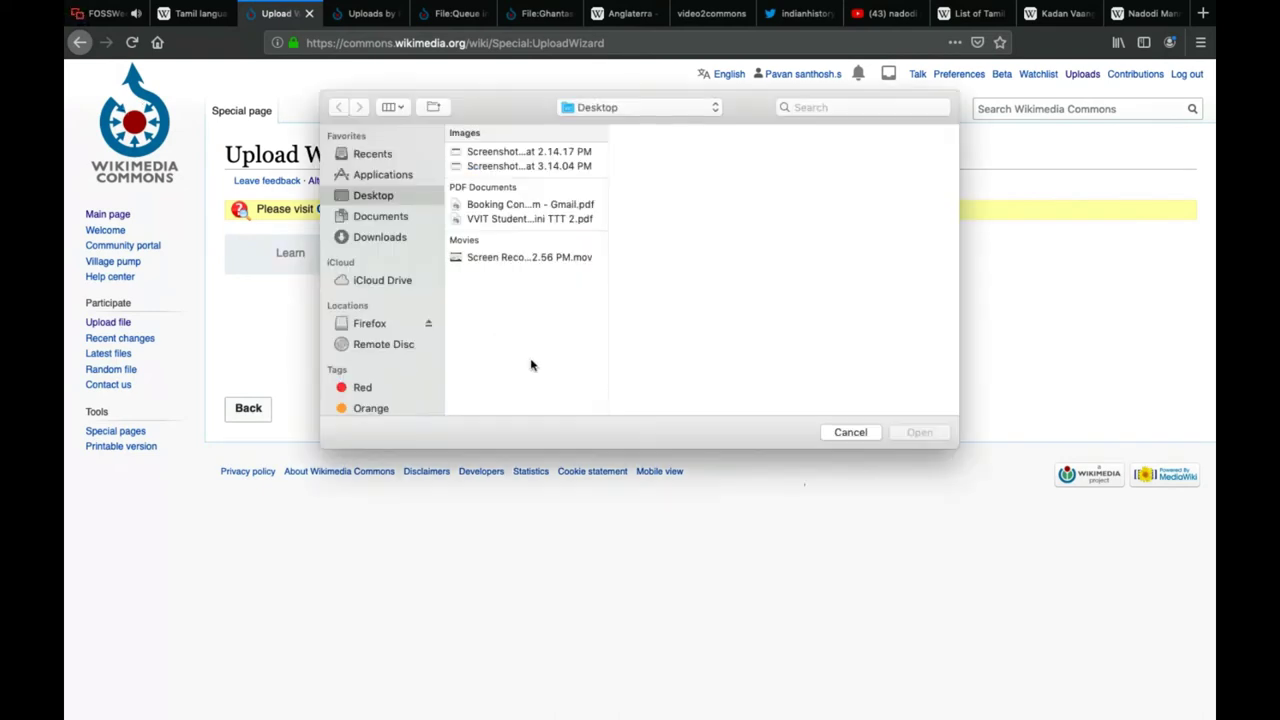
{"action": "left_click", "coordinate": [379, 240]}
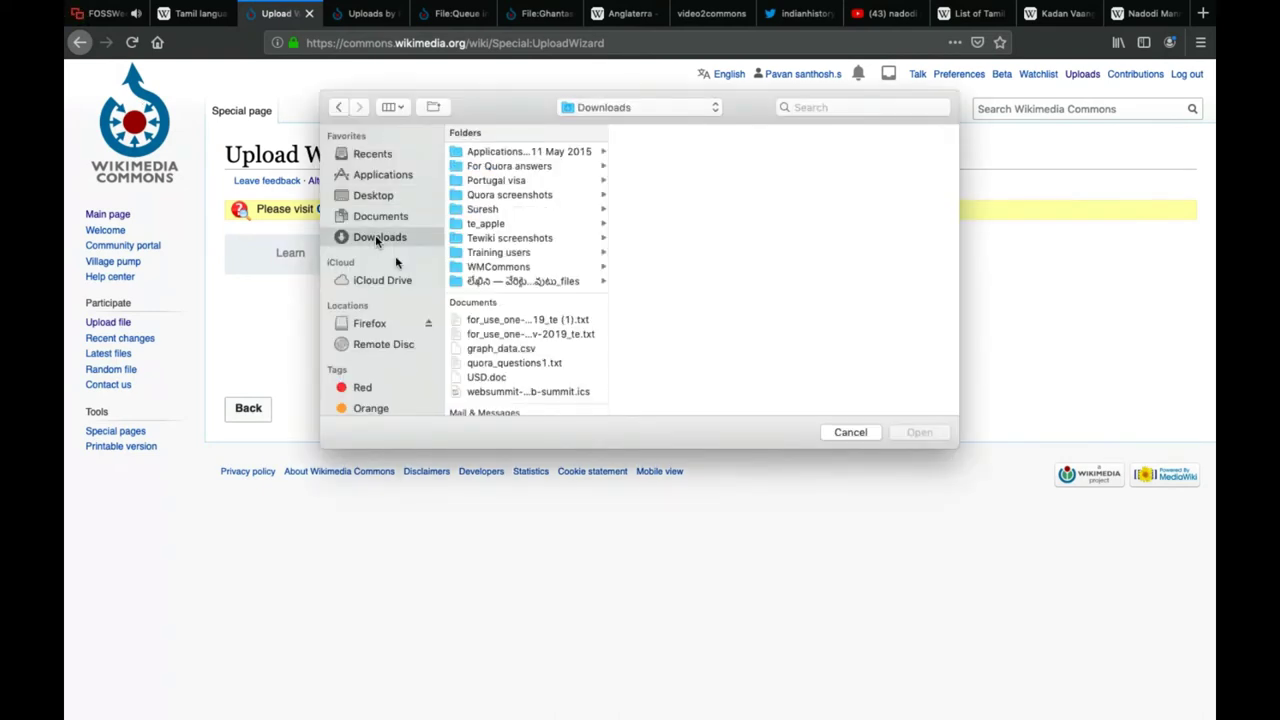
{"action": "scroll", "coordinate": [513, 362], "scroll_direction": "down", "scroll_amount": 5}
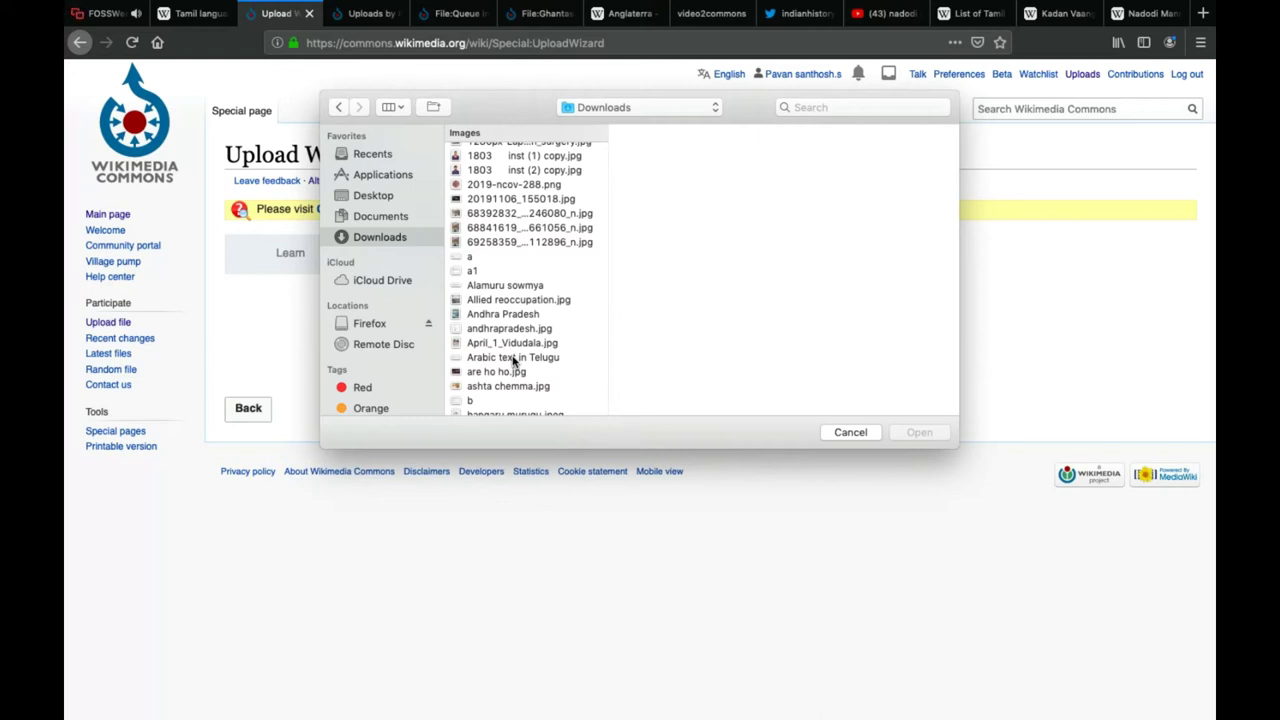
{"action": "scroll", "coordinate": [513, 362], "scroll_direction": "down", "scroll_amount": 5}
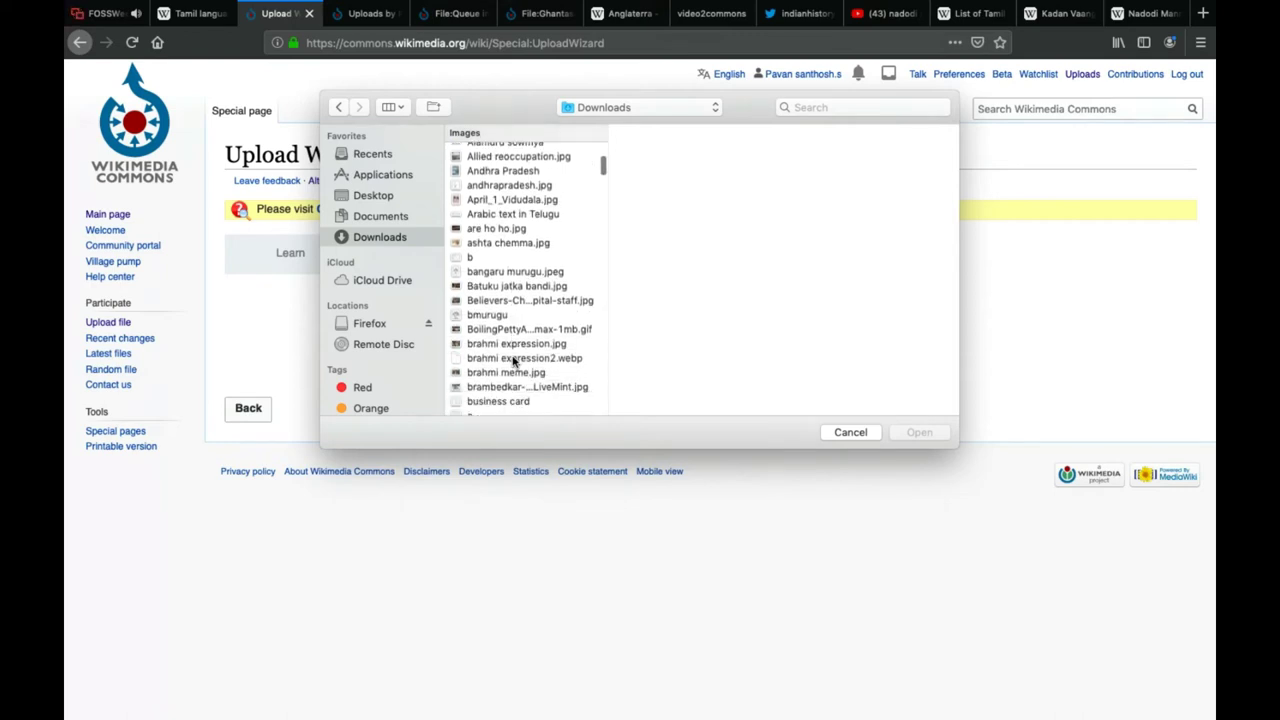
{"action": "scroll", "coordinate": [513, 362], "scroll_direction": "down", "scroll_amount": 10}
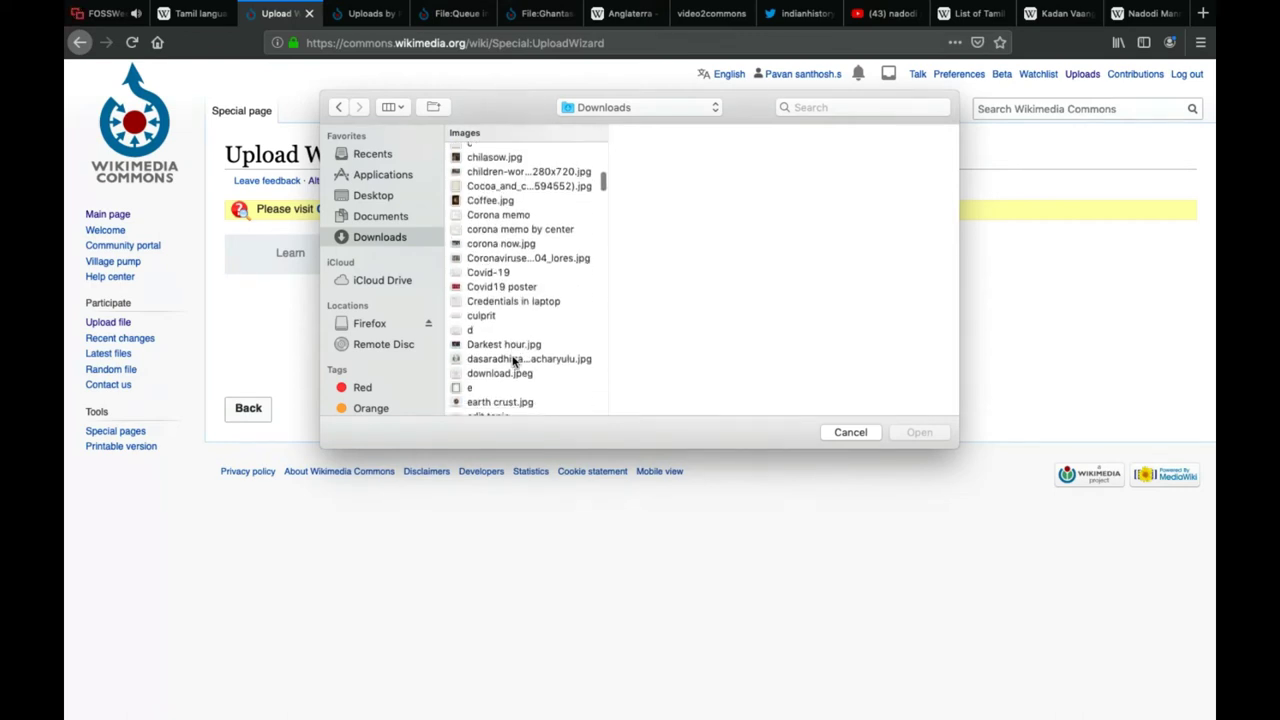
{"action": "scroll", "coordinate": [513, 362], "scroll_direction": "down", "scroll_amount": 5}
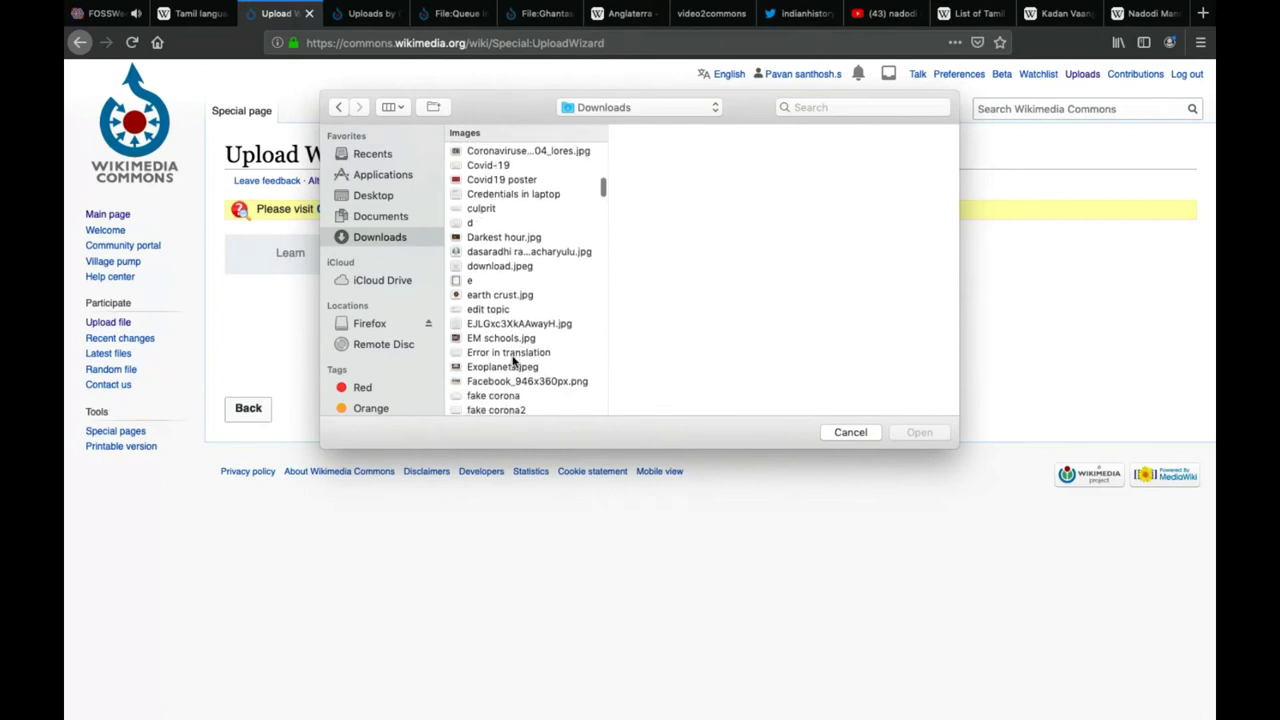
{"action": "scroll", "coordinate": [513, 362], "scroll_direction": "down", "scroll_amount": 3}
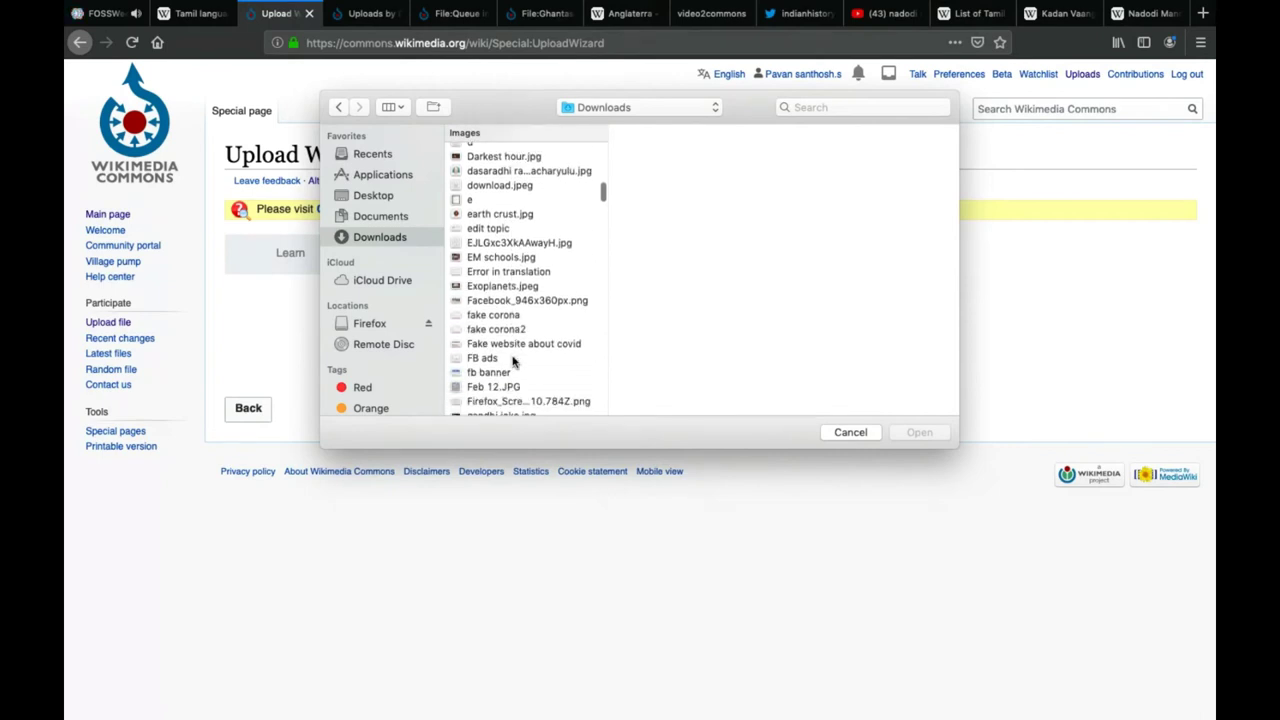
{"action": "scroll", "coordinate": [513, 362], "scroll_direction": "up", "scroll_amount": 3}
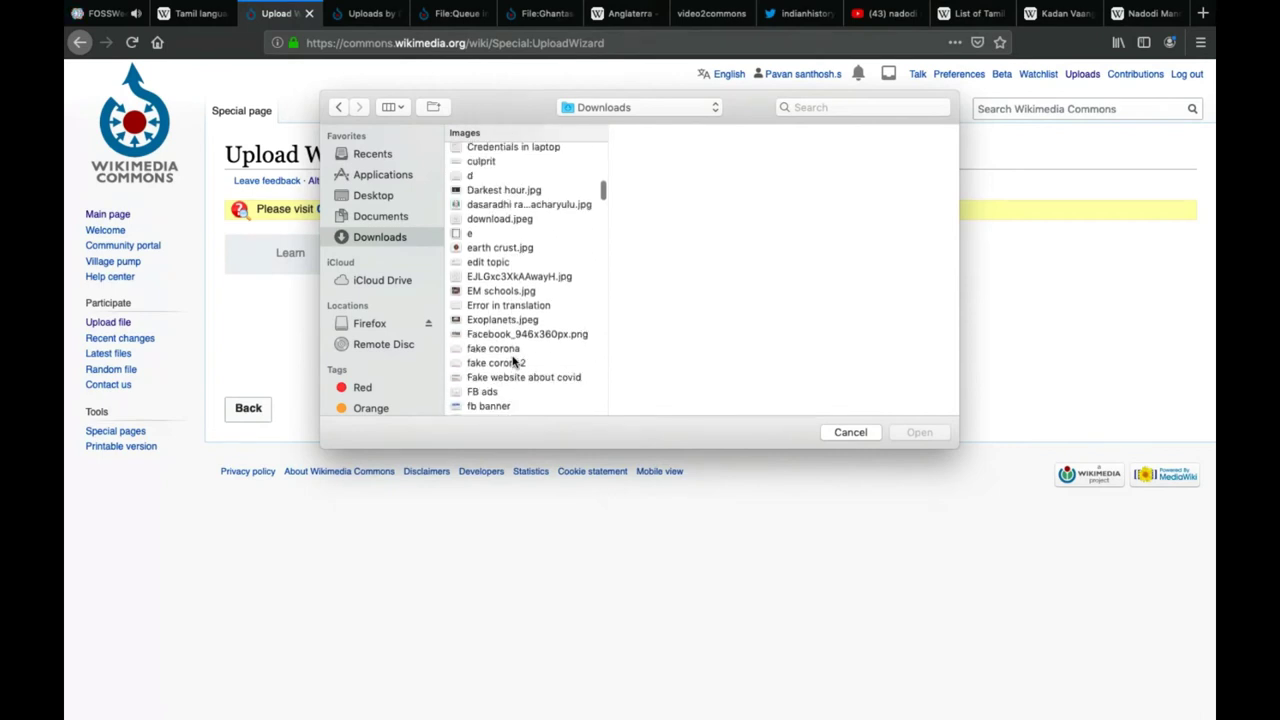
{"action": "left_click", "coordinate": [524, 205]}
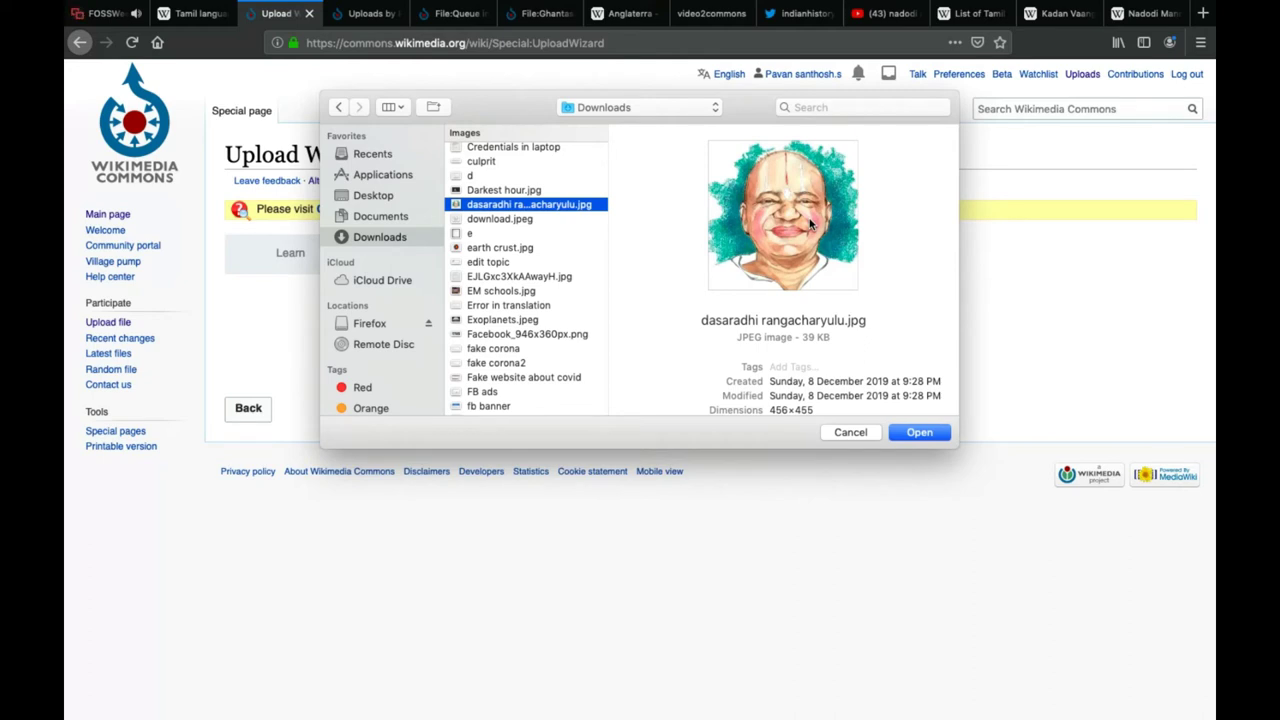
{"action": "left_click", "coordinate": [927, 434]}
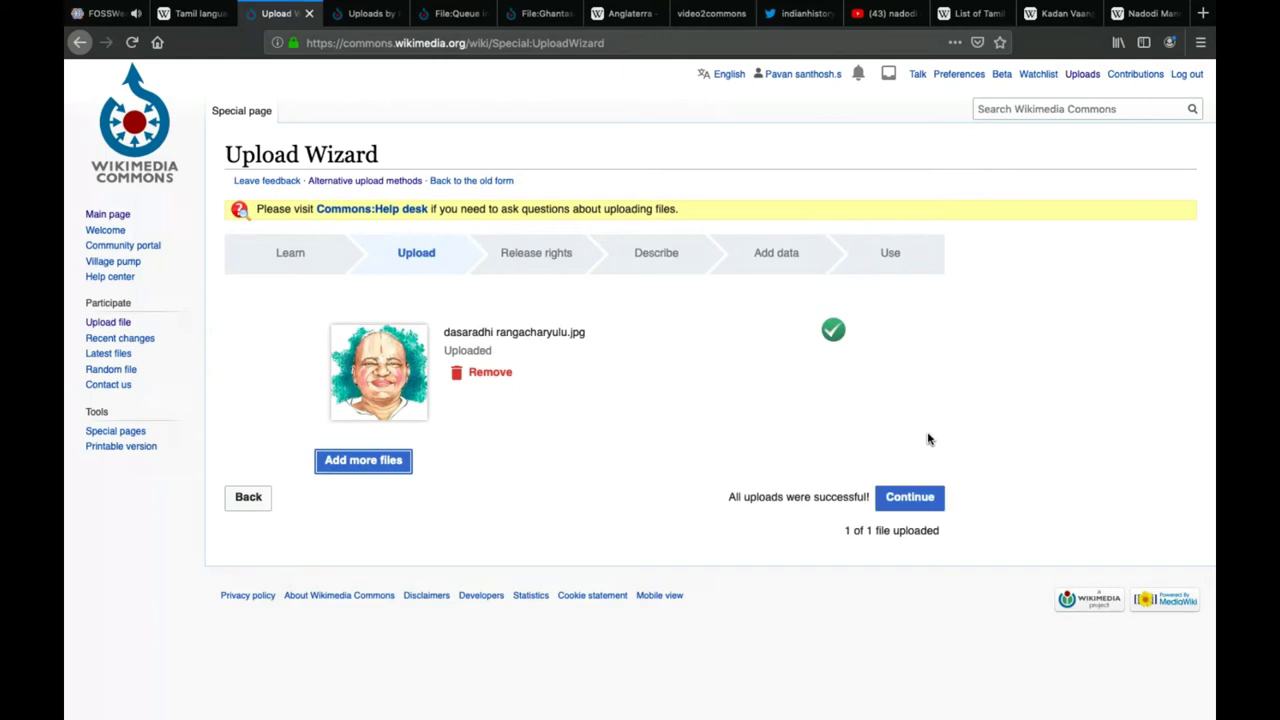
Continue to the release rights stage and declare that the file is not the uploader's own work
{"action": "left_click", "coordinate": [913, 497]}
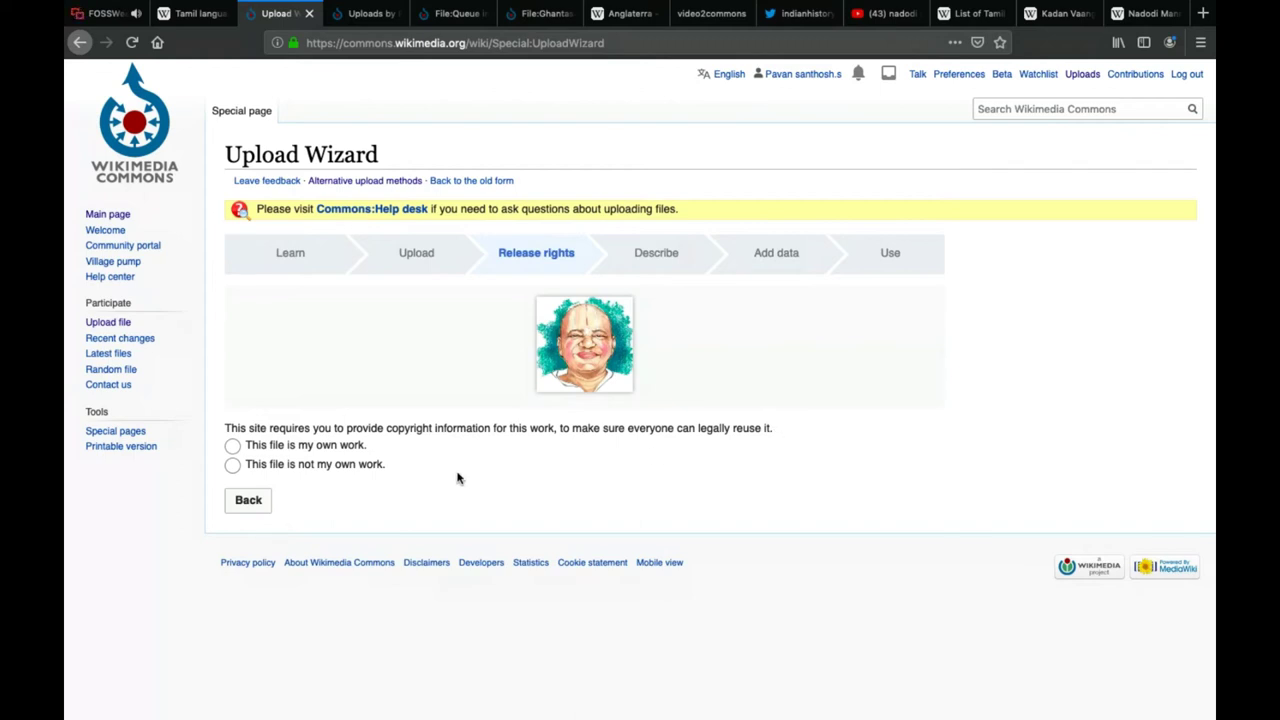
{"action": "left_click", "coordinate": [327, 450]}
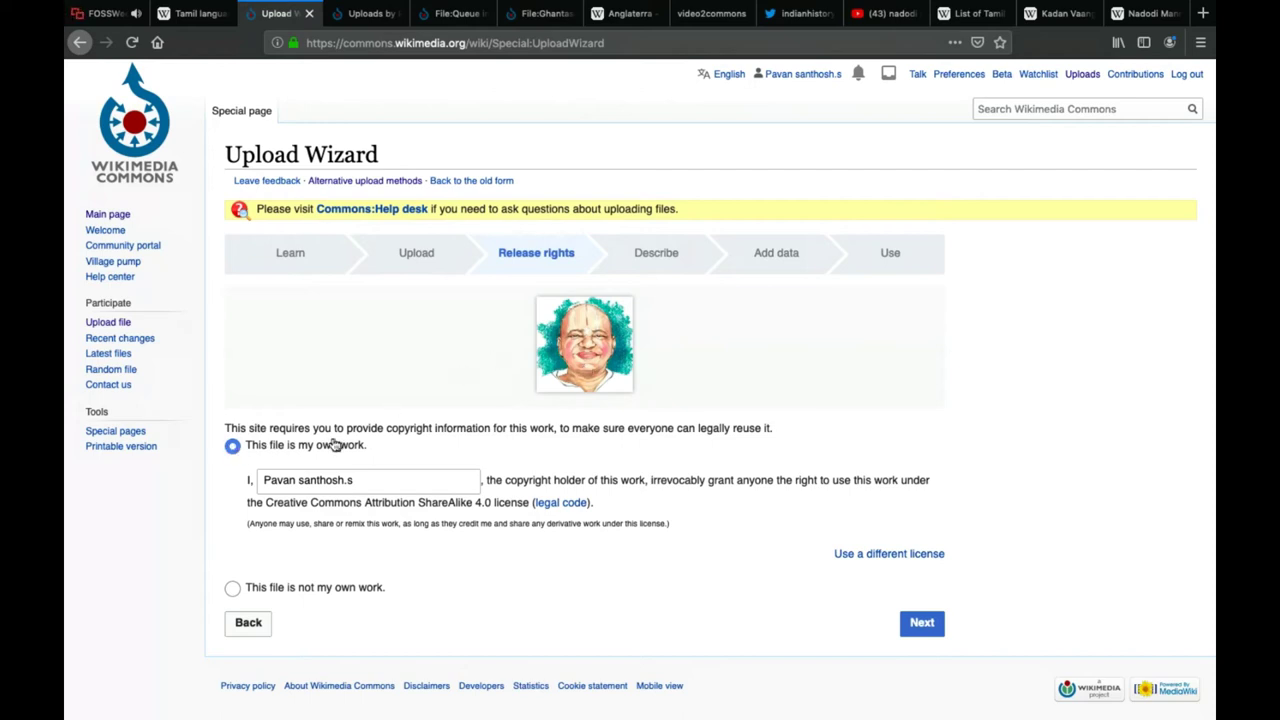
{"action": "left_click", "coordinate": [231, 589]}
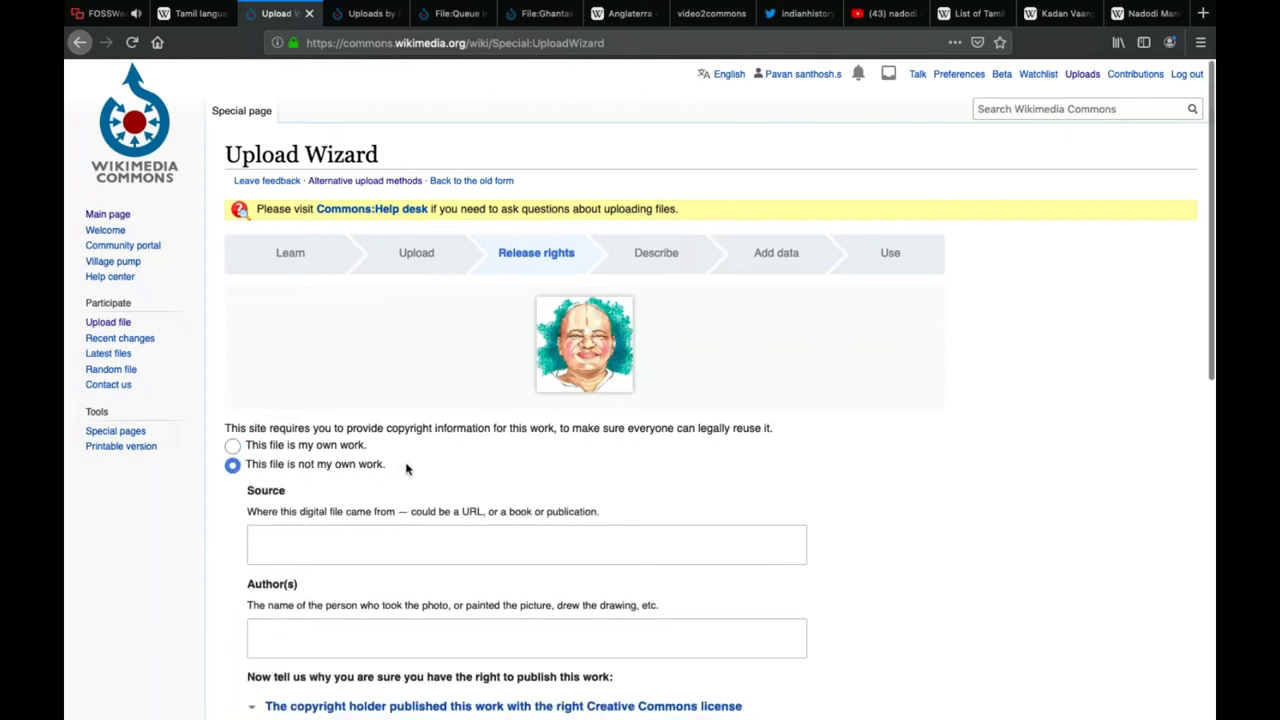
Enter xyz.com as the file's source and xyz painter as its author
{"action": "scroll", "coordinate": [341, 550], "scroll_direction": "down", "scroll_amount": 2}
{"action": "scroll", "coordinate": [343, 555], "scroll_direction": "down", "scroll_amount": 1}
{"action": "left_click", "coordinate": [349, 354]}
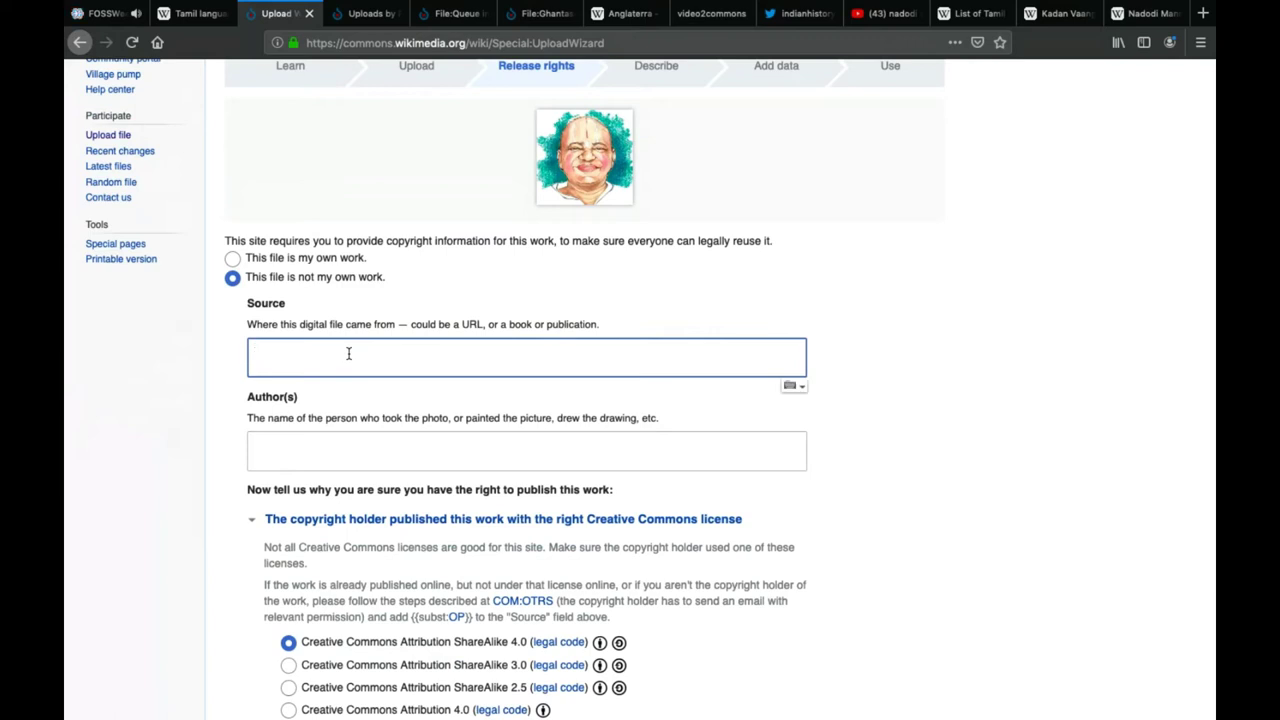
{"action": "type", "text": "xyz"}
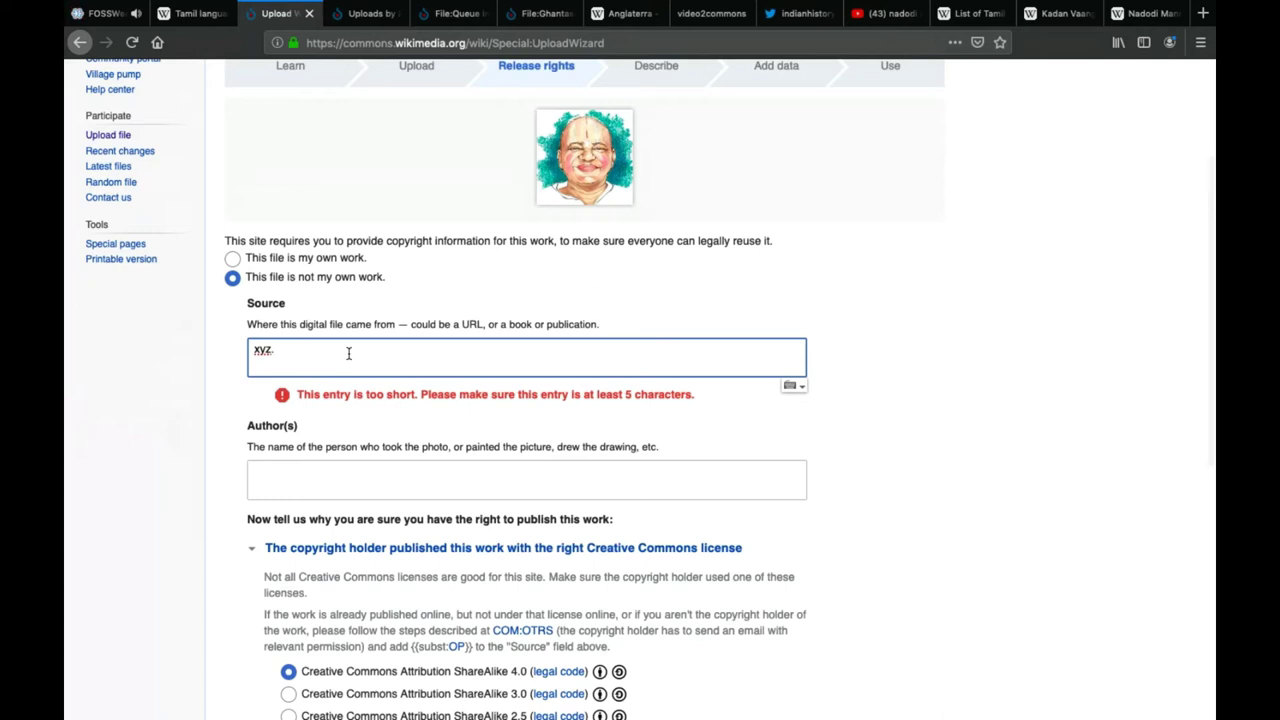
{"action": "type", "text": ".com"}
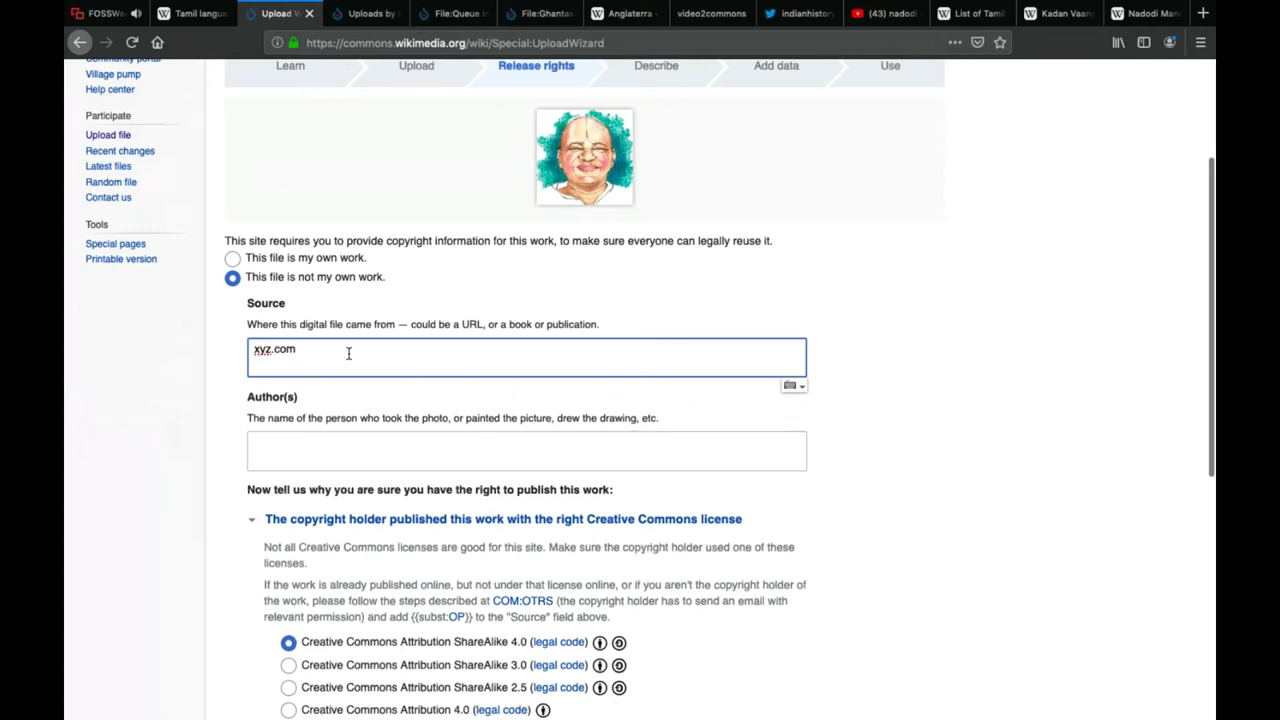
{"action": "key", "text": "Tab"}
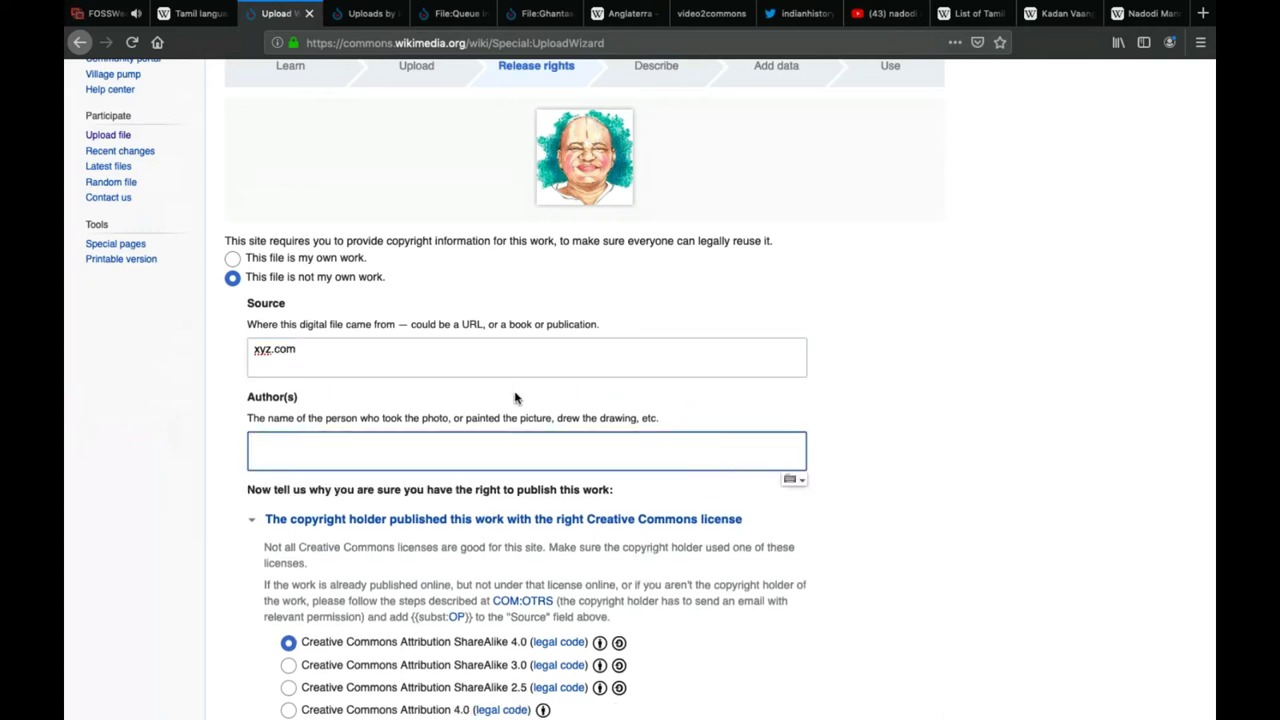
{"action": "type", "text": "x"}
{"action": "key", "text": "BackSpace"}
{"action": "type", "text": "xyz painter"}
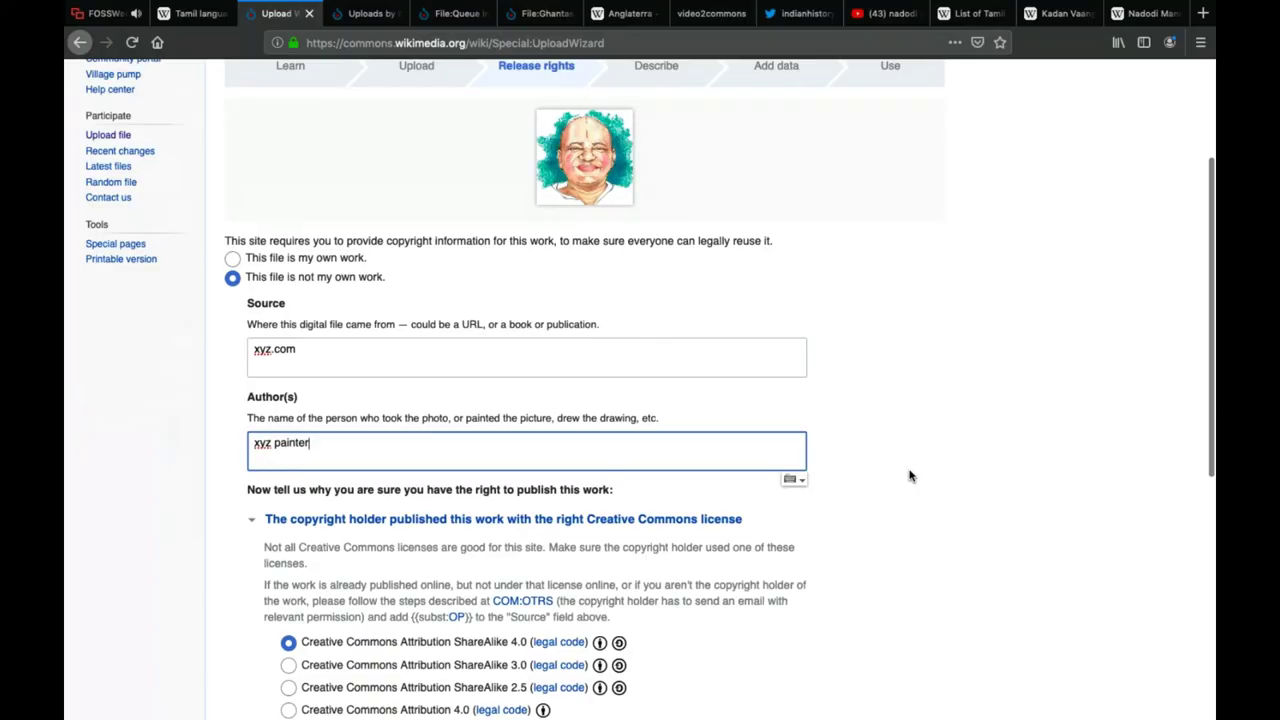
Expand the Flickr publication reason and choose the Creative Commons Attribution ShareAlike 2.0 license
{"action": "scroll", "coordinate": [910, 476], "scroll_direction": "down", "scroll_amount": 3}
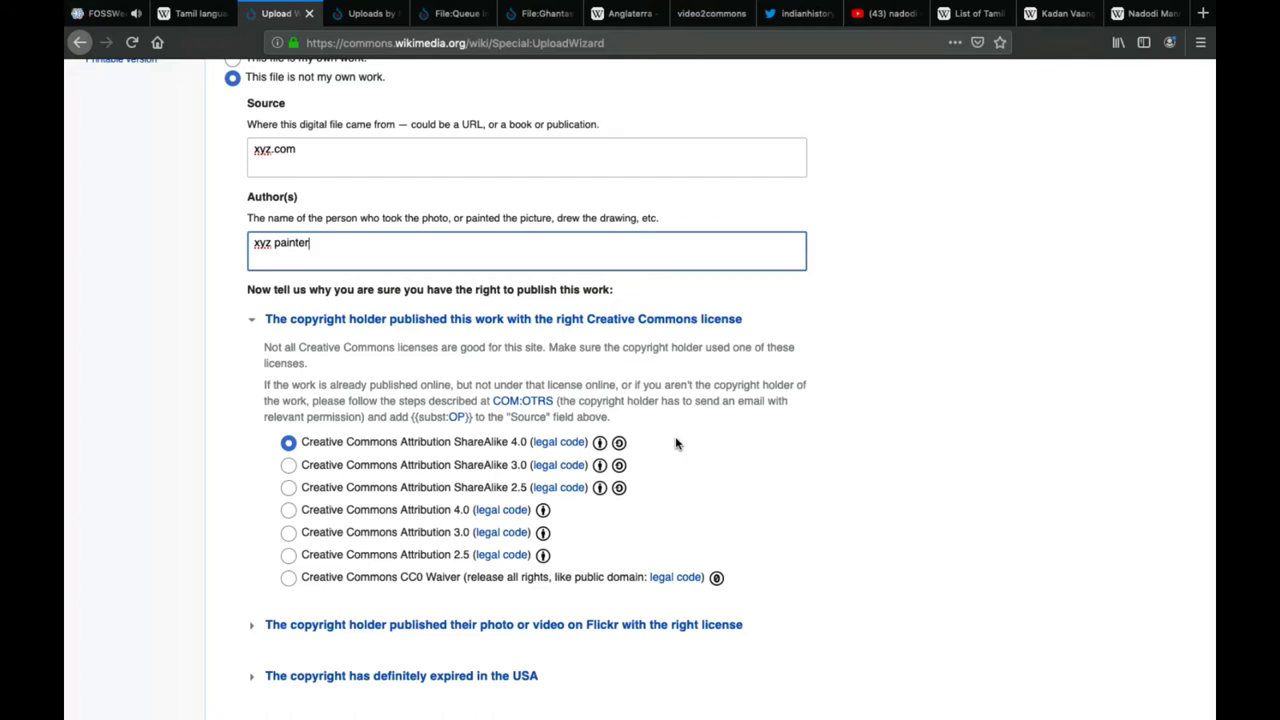
{"action": "scroll", "coordinate": [676, 444], "scroll_direction": "down", "scroll_amount": 1}
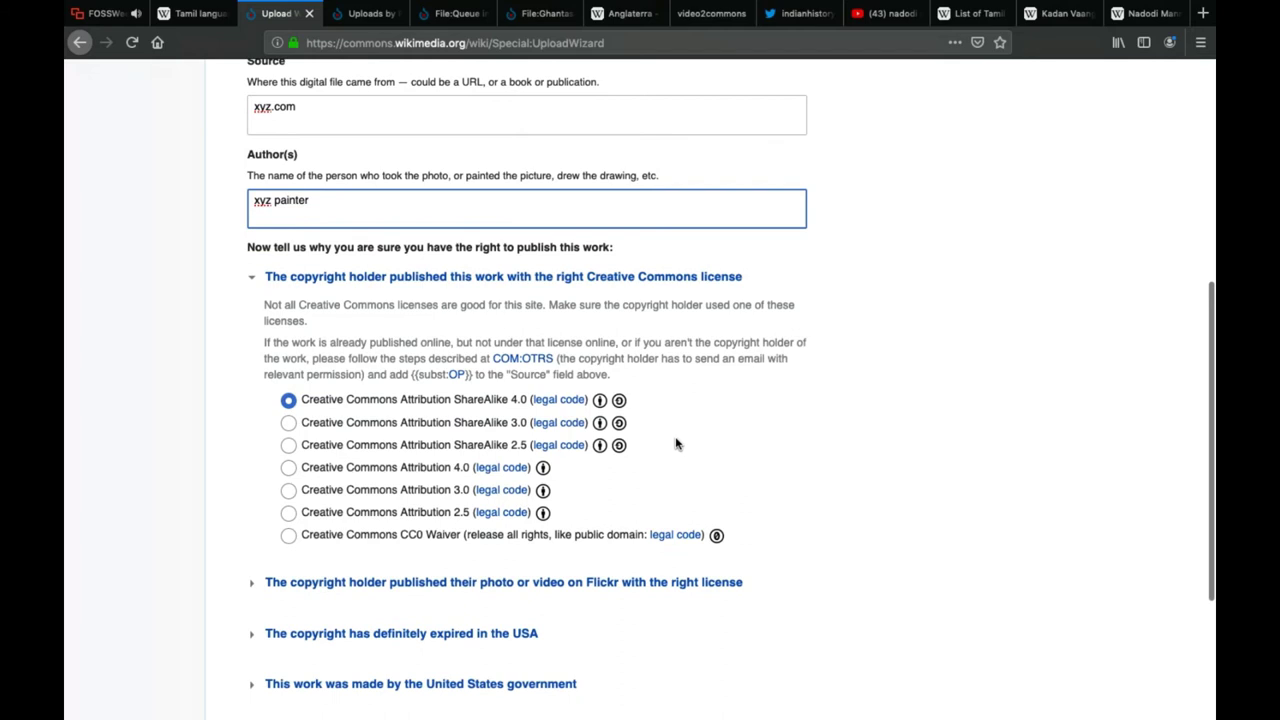
{"action": "scroll", "coordinate": [676, 444], "scroll_direction": "down", "scroll_amount": 4}
{"action": "left_click", "coordinate": [252, 411]}
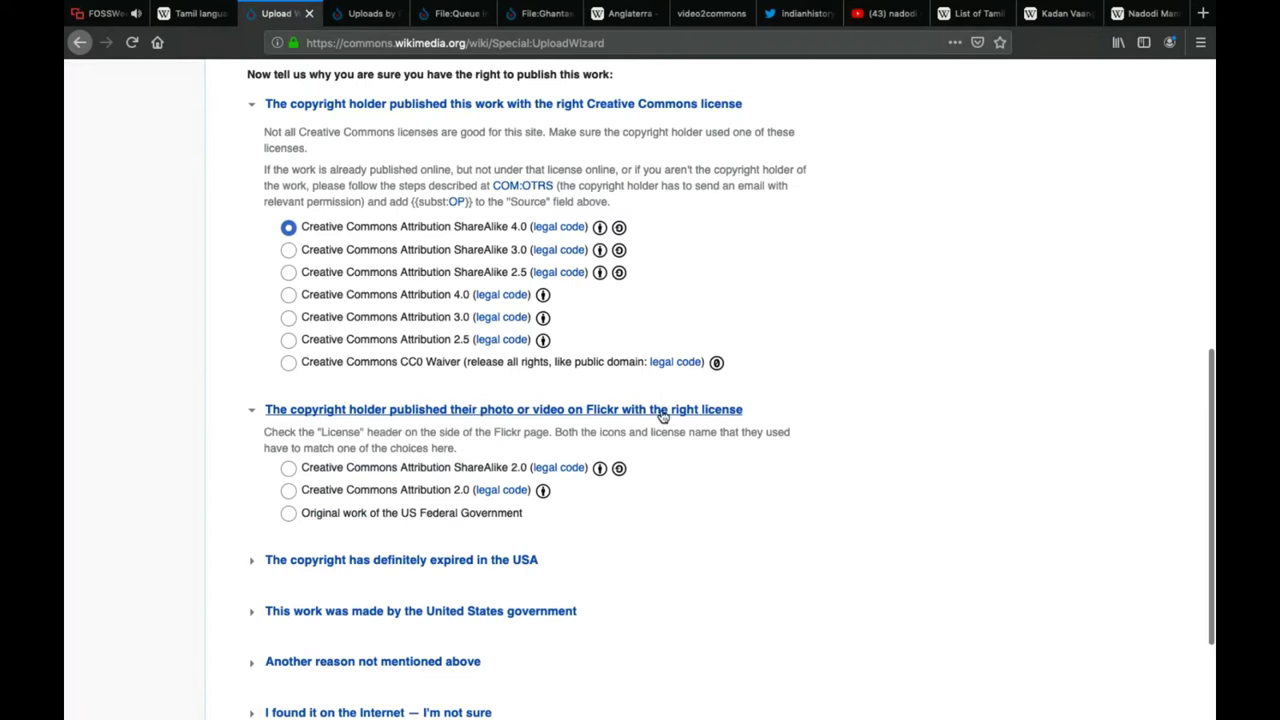
{"action": "left_click", "coordinate": [288, 469]}
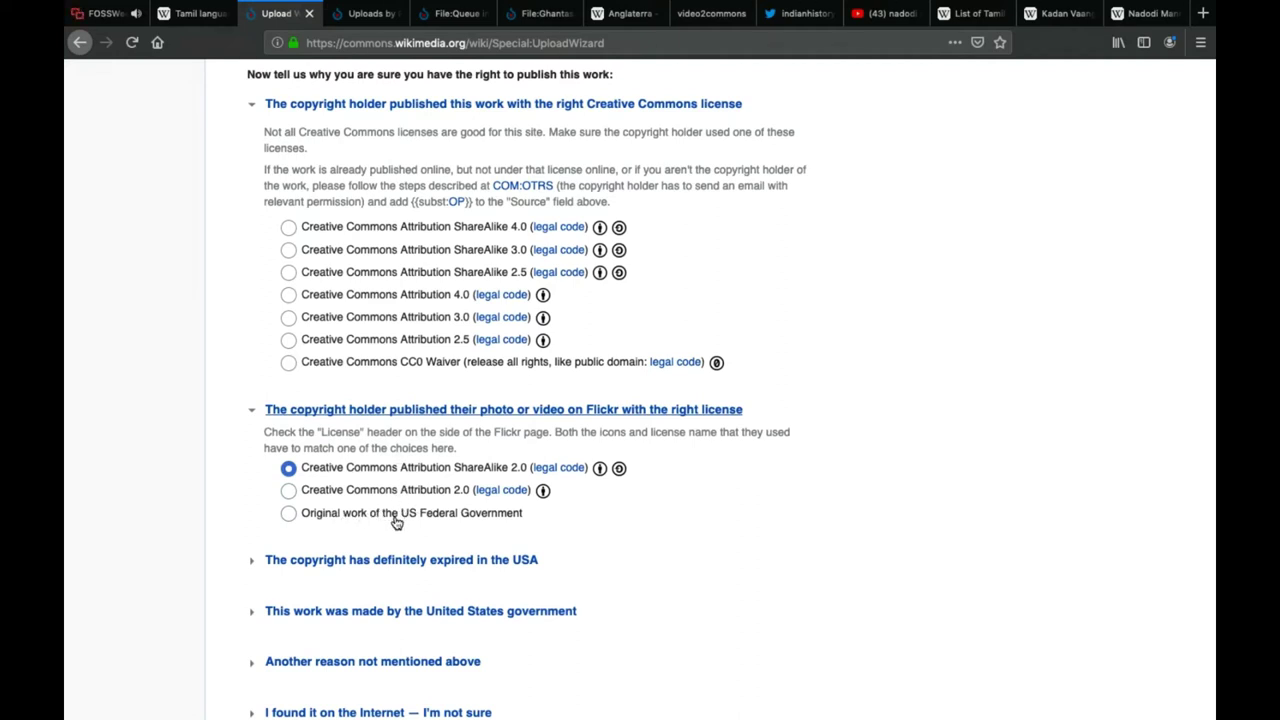
Expand the expired US copyright reason and try its three options in turn, ending with the faithful reproduction of a public domain painting
{"action": "scroll", "coordinate": [396, 522], "scroll_direction": "down", "scroll_amount": 1}
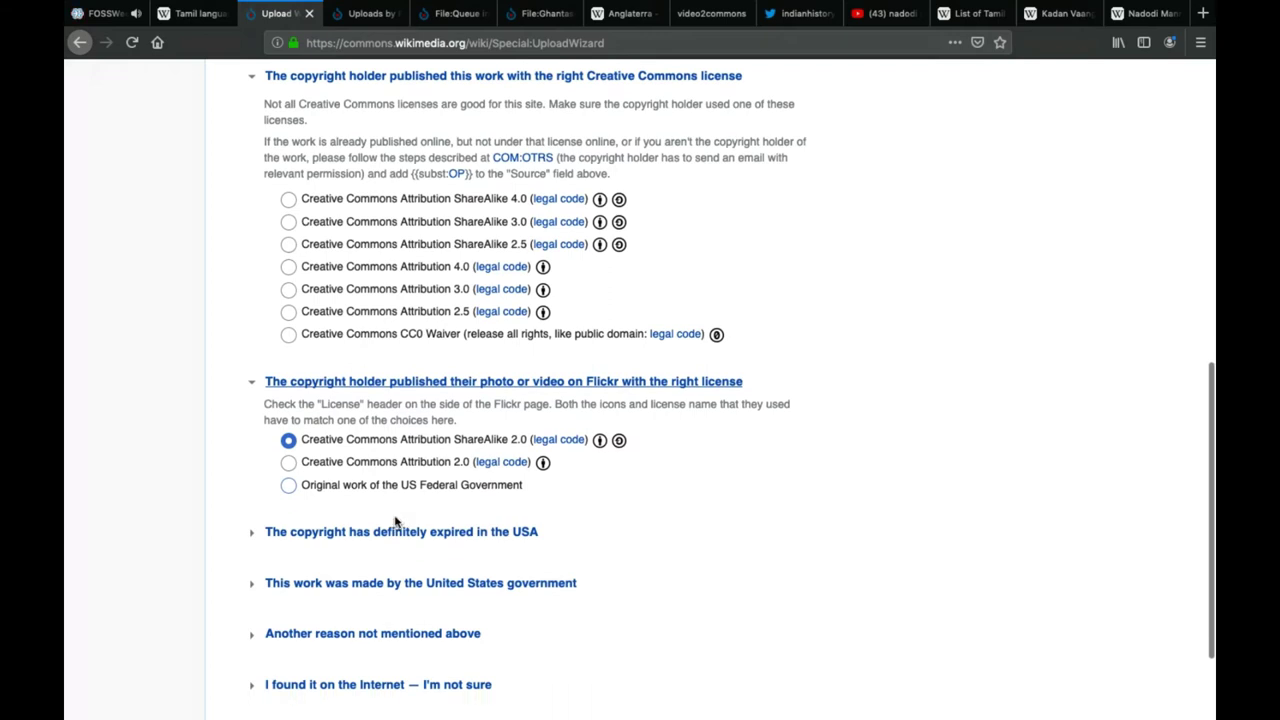
{"action": "scroll", "coordinate": [331, 383], "scroll_direction": "down", "scroll_amount": 3}
{"action": "left_click", "coordinate": [254, 409]}
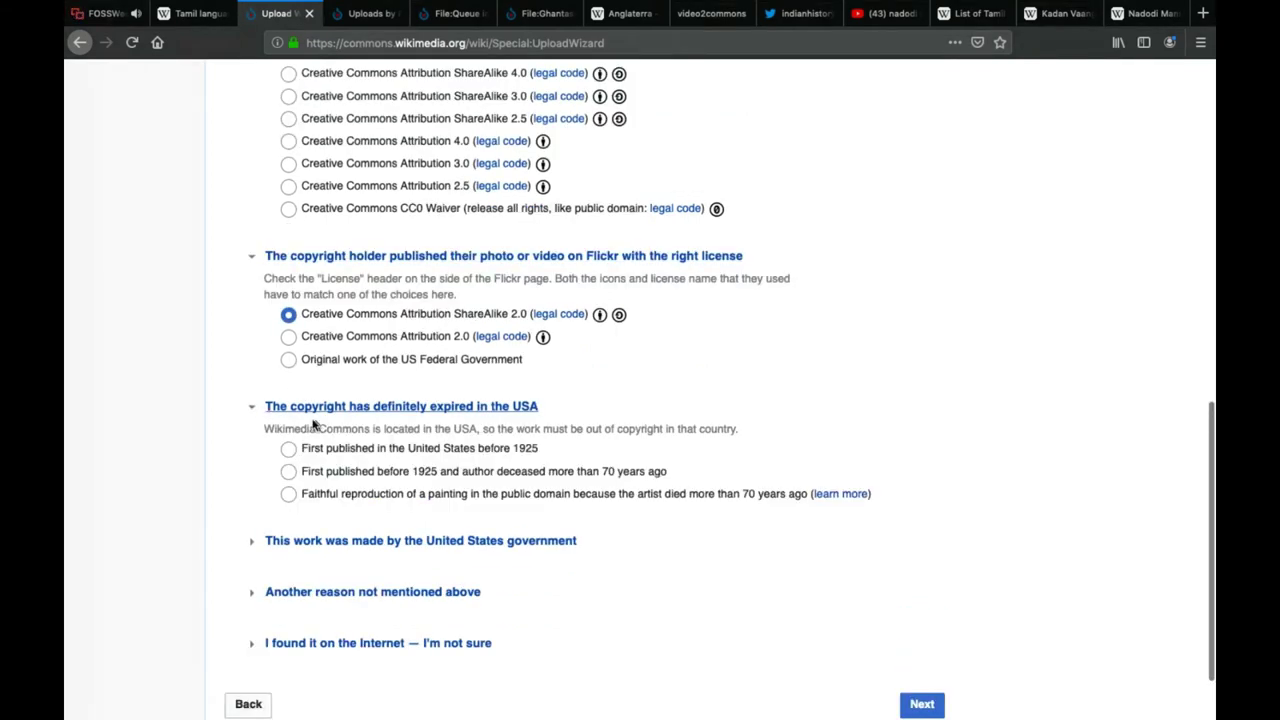
{"action": "left_click", "coordinate": [378, 455]}
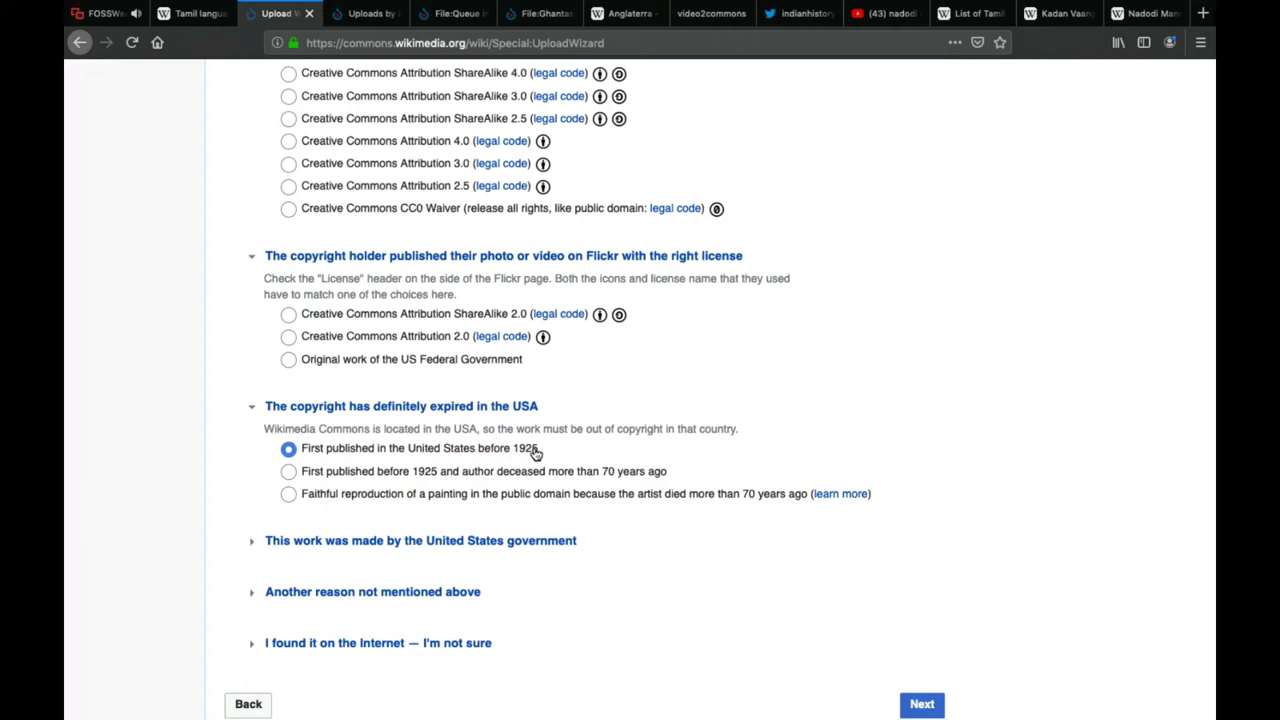
{"action": "left_click", "coordinate": [425, 472]}
{"action": "scroll", "coordinate": [415, 513], "scroll_direction": "down", "scroll_amount": 1}
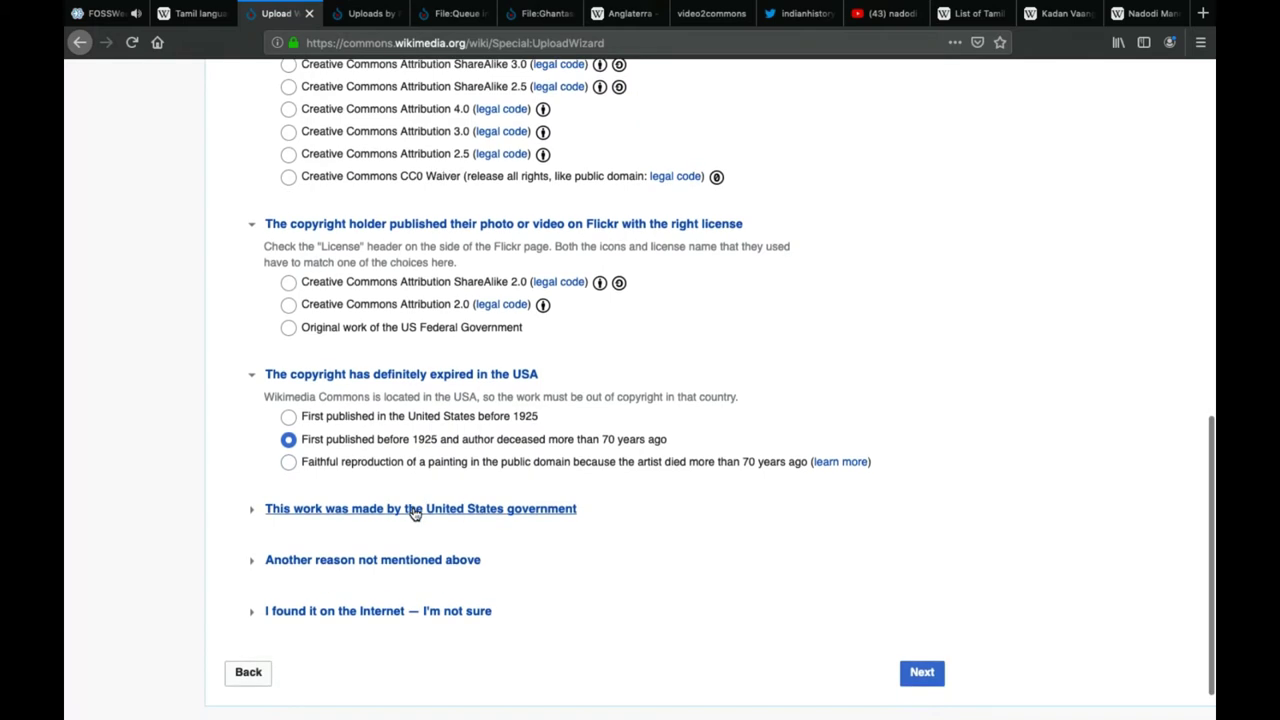
{"action": "left_click", "coordinate": [333, 463]}
Expand the United States government reason and choose Original work of the US Federal Government
{"action": "left_click", "coordinate": [516, 517]}
{"action": "scroll", "coordinate": [516, 521], "scroll_direction": "down", "scroll_amount": 2}
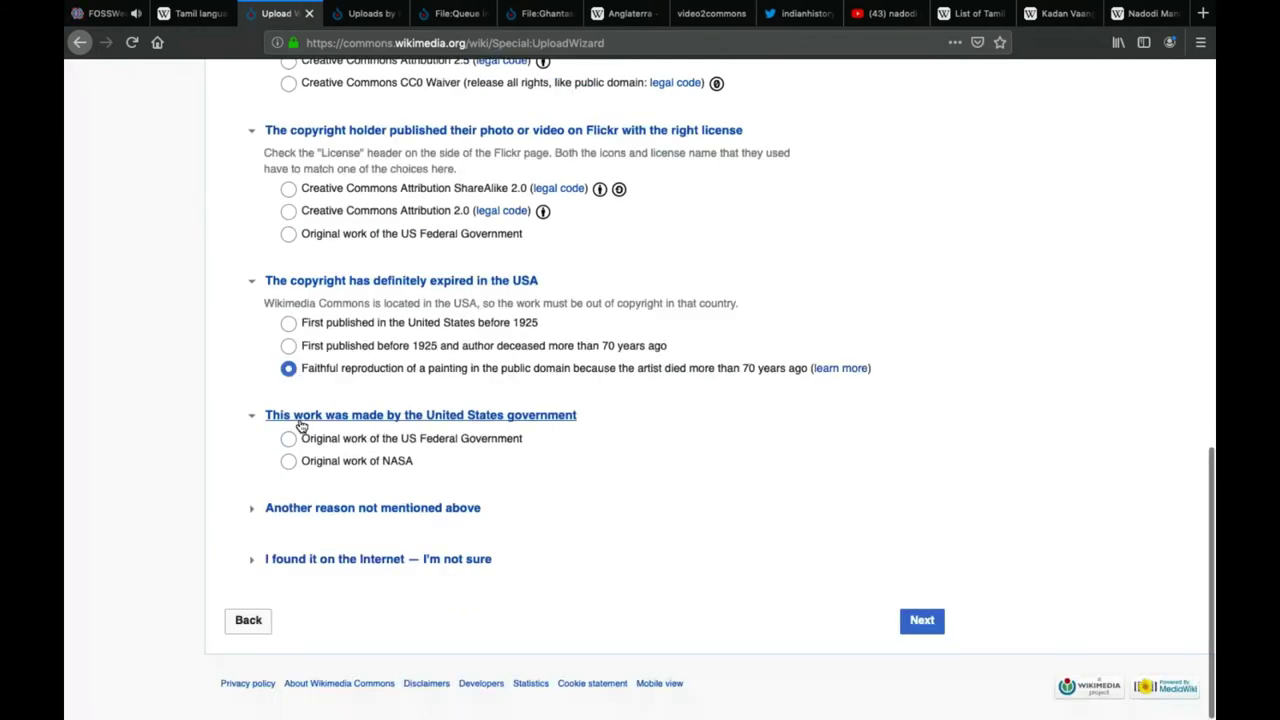
{"action": "left_click", "coordinate": [501, 444]}
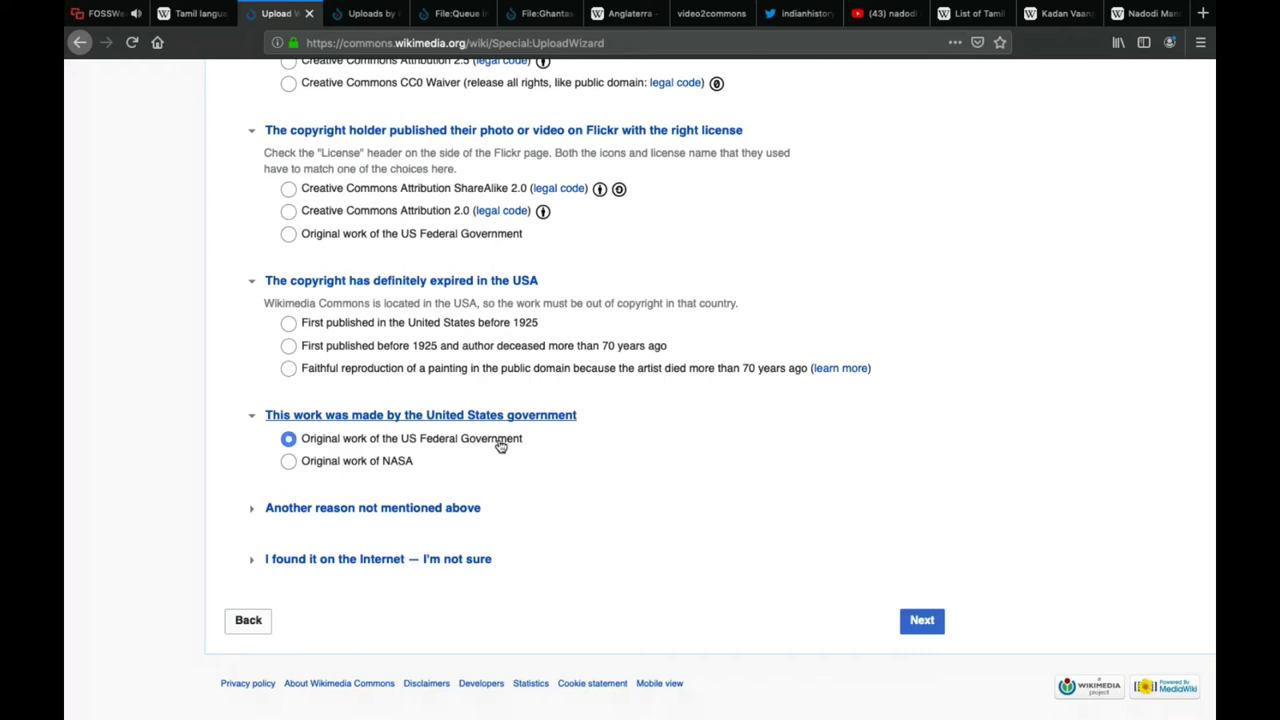
Expand "Another reason not mentioned above" and choose the option to describe the license with wikitext
{"action": "left_click", "coordinate": [400, 512]}
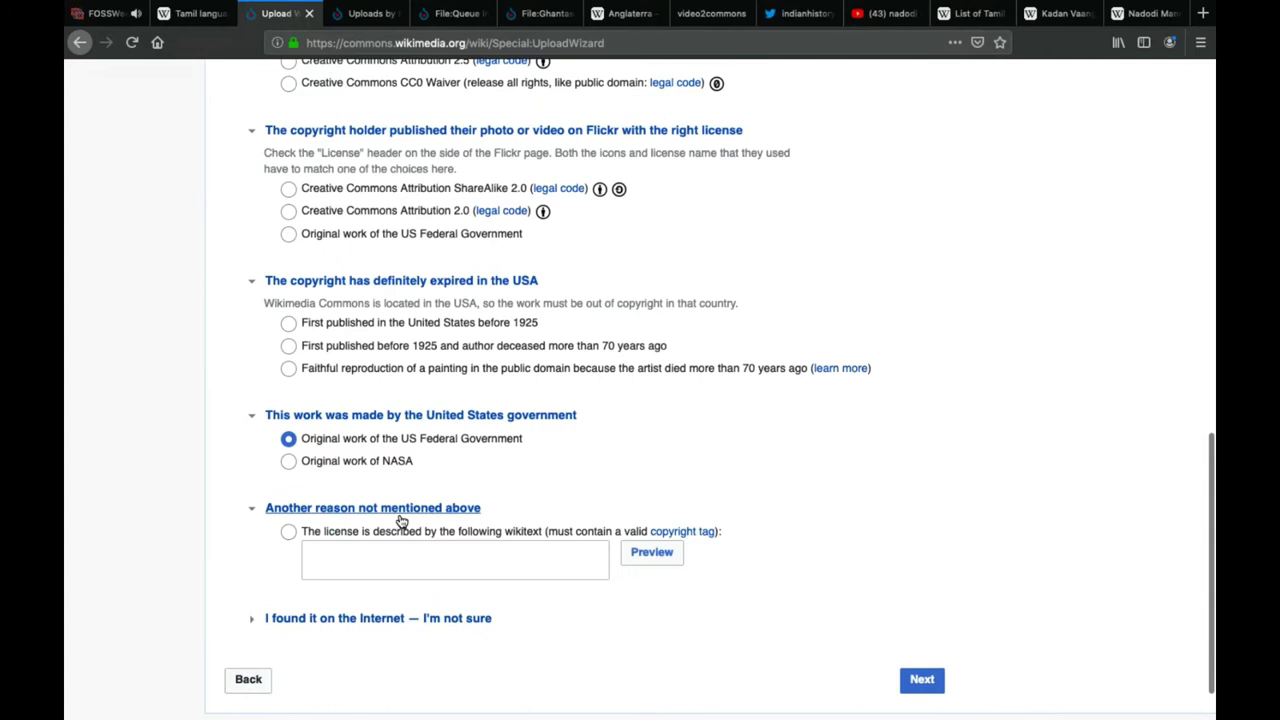
{"action": "scroll", "coordinate": [400, 523], "scroll_direction": "down", "scroll_amount": 1}
{"action": "left_click", "coordinate": [351, 474]}
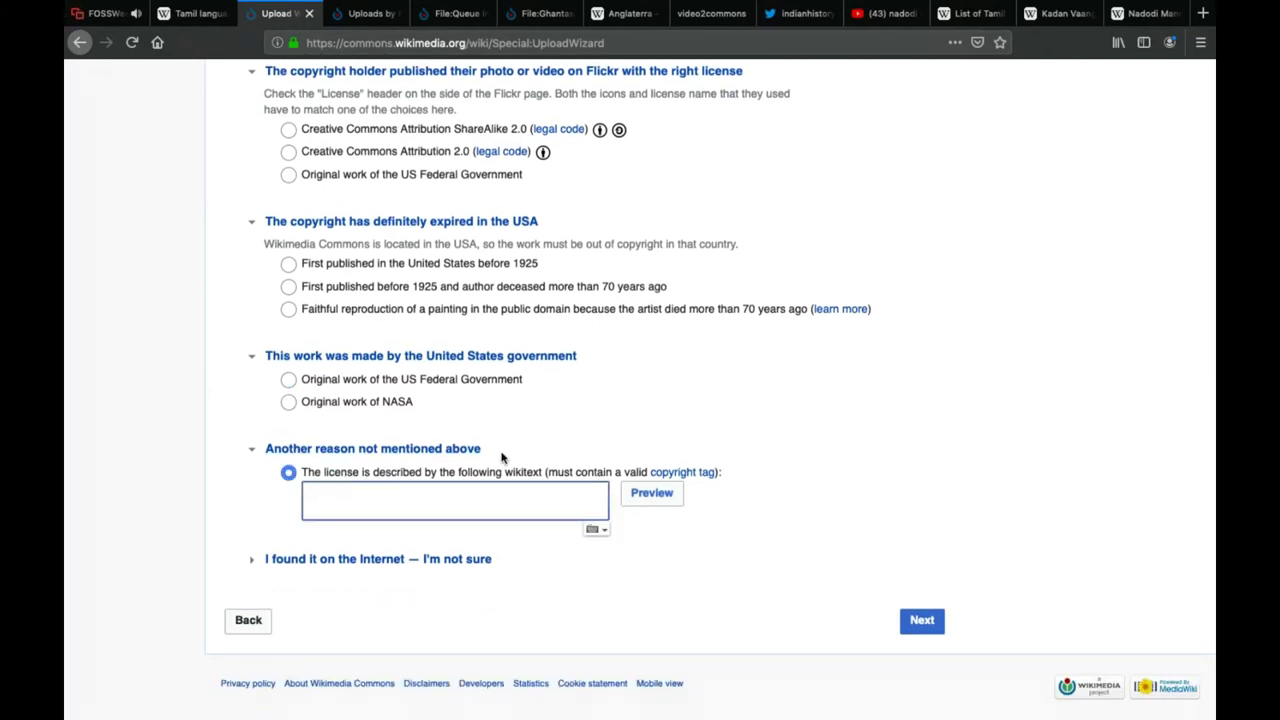
Expand "I found it on the Internet — I'm not sure" and choose the option believing the work is freely licensed or public domain
{"action": "left_click", "coordinate": [320, 560]}
{"action": "scroll", "coordinate": [360, 568], "scroll_direction": "down", "scroll_amount": 1}
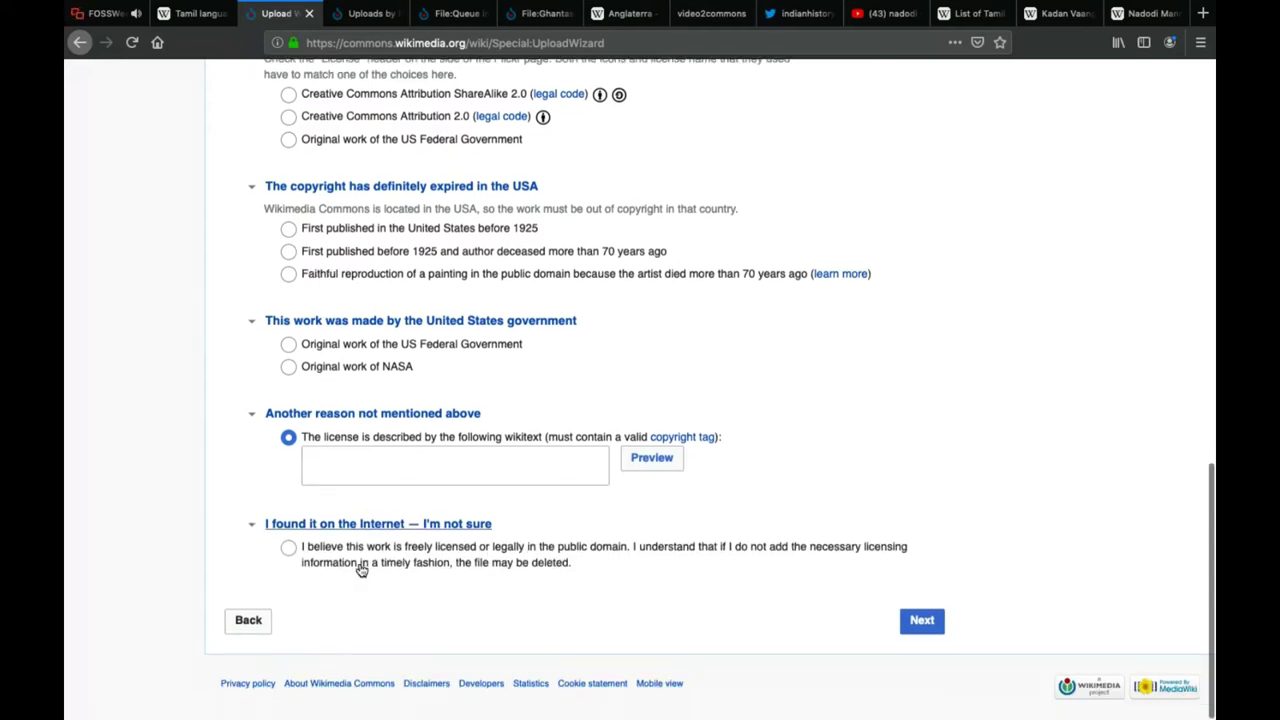
{"action": "left_click", "coordinate": [360, 566]}
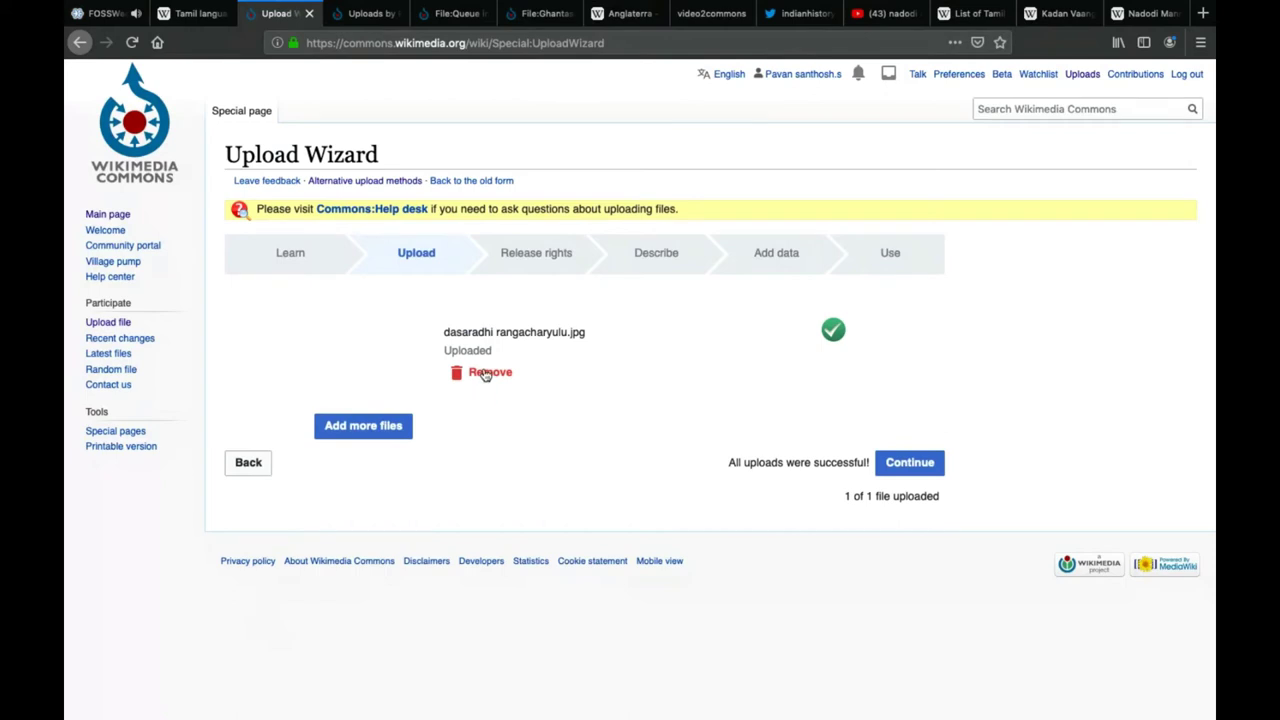
Remove the already uploaded JPG from the upload list, then open the media file selection and cancel it
{"action": "left_click", "coordinate": [486, 373]}
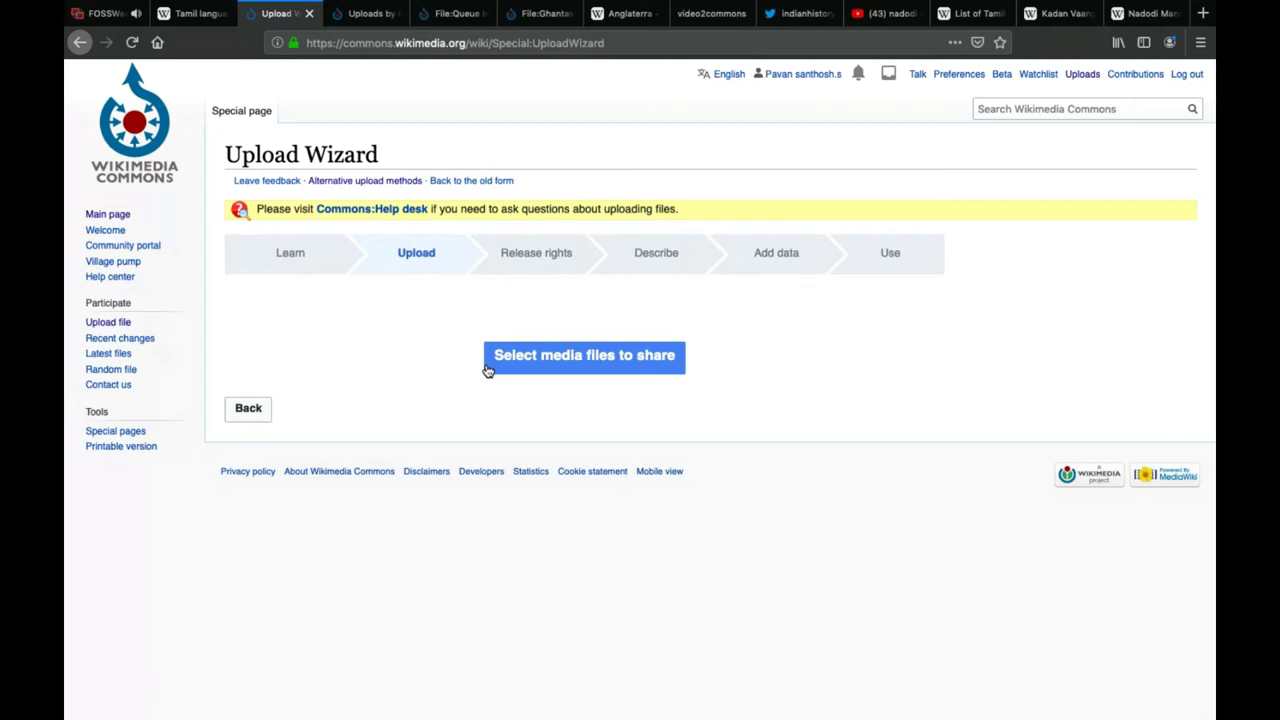
{"action": "left_click", "coordinate": [488, 370]}
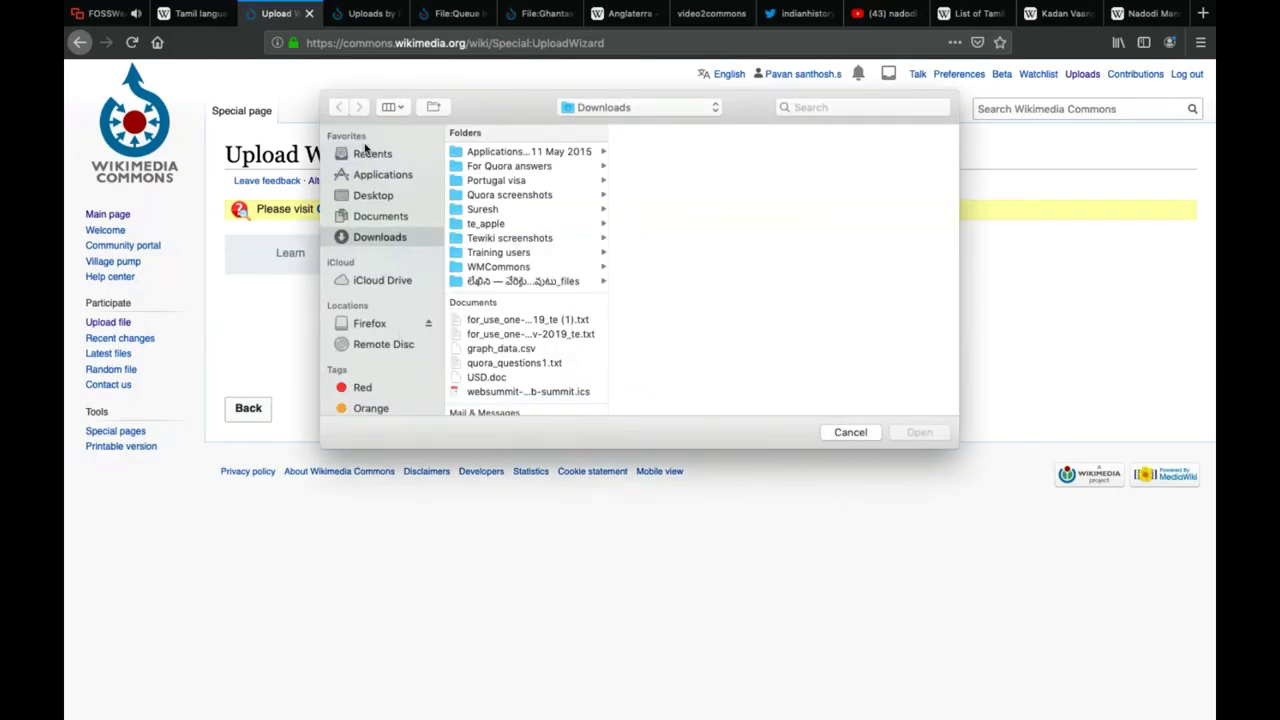
{"action": "left_click", "coordinate": [850, 432]}
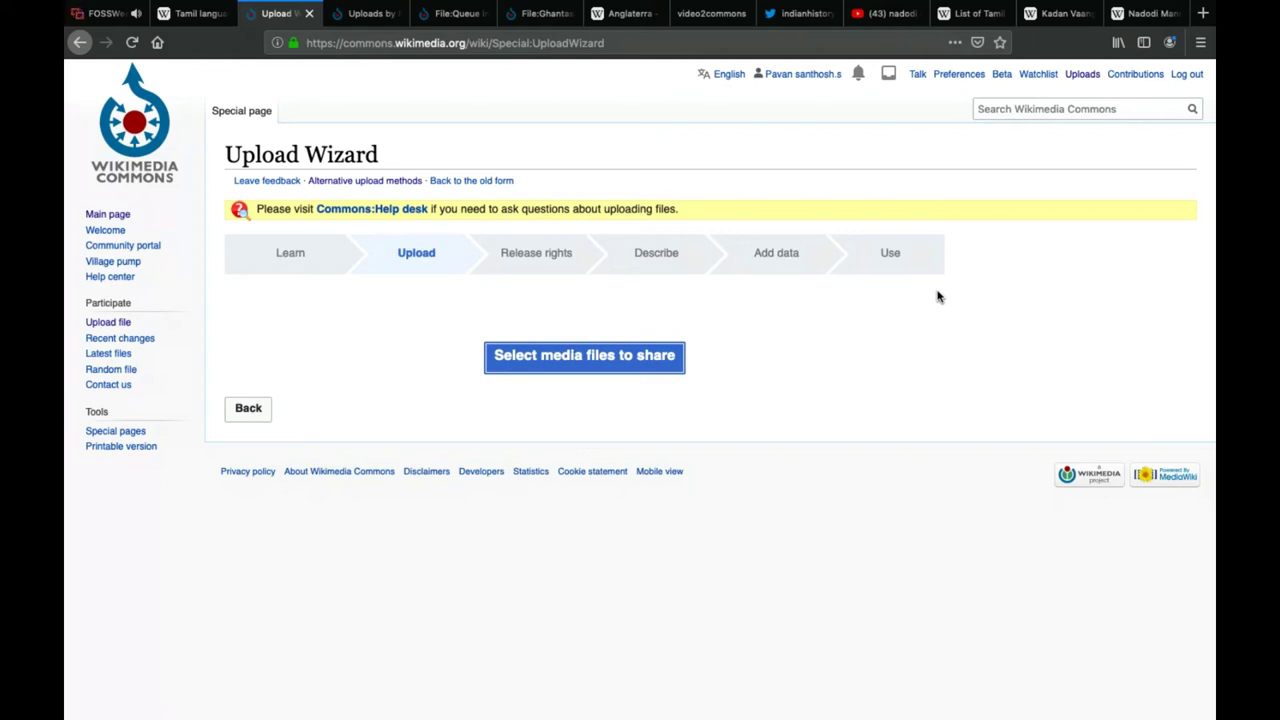
Preview several images in the Downloads folder and upload 20191106_155018.jpg
{"action": "left_click", "coordinate": [642, 366]}
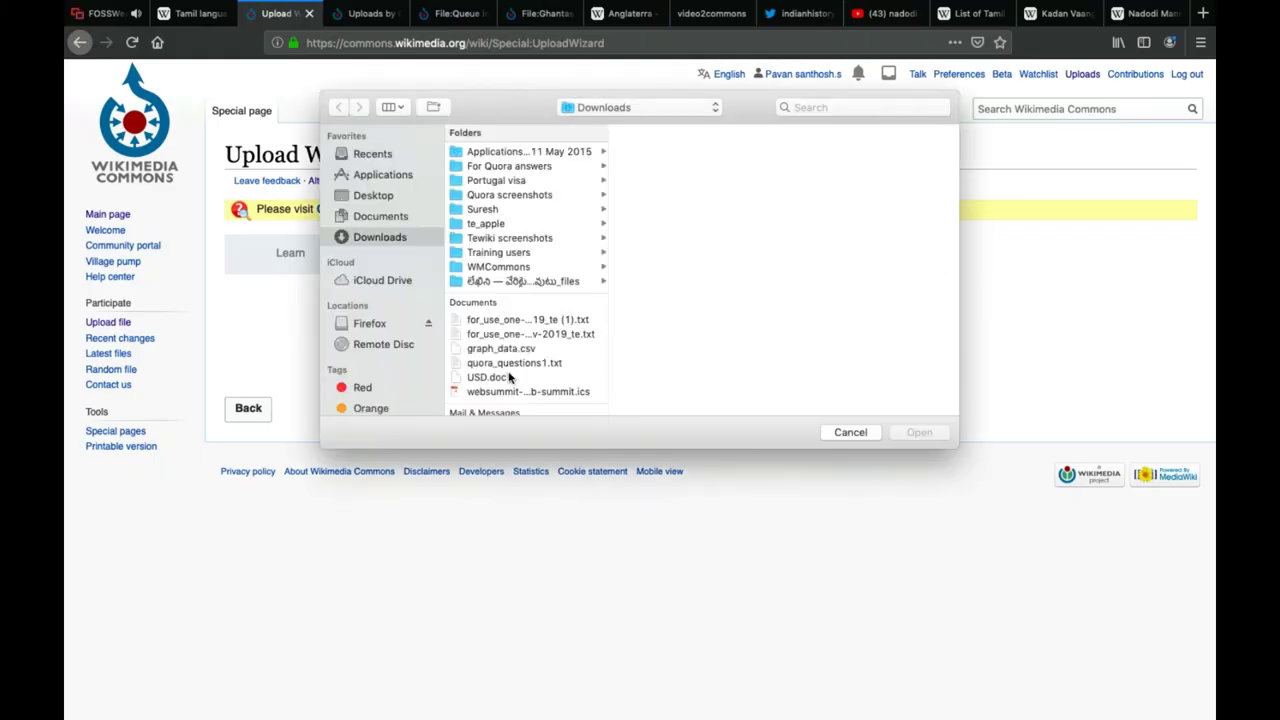
{"action": "scroll", "coordinate": [510, 376], "scroll_direction": "down", "scroll_amount": 1}
{"action": "left_click", "coordinate": [510, 310]}
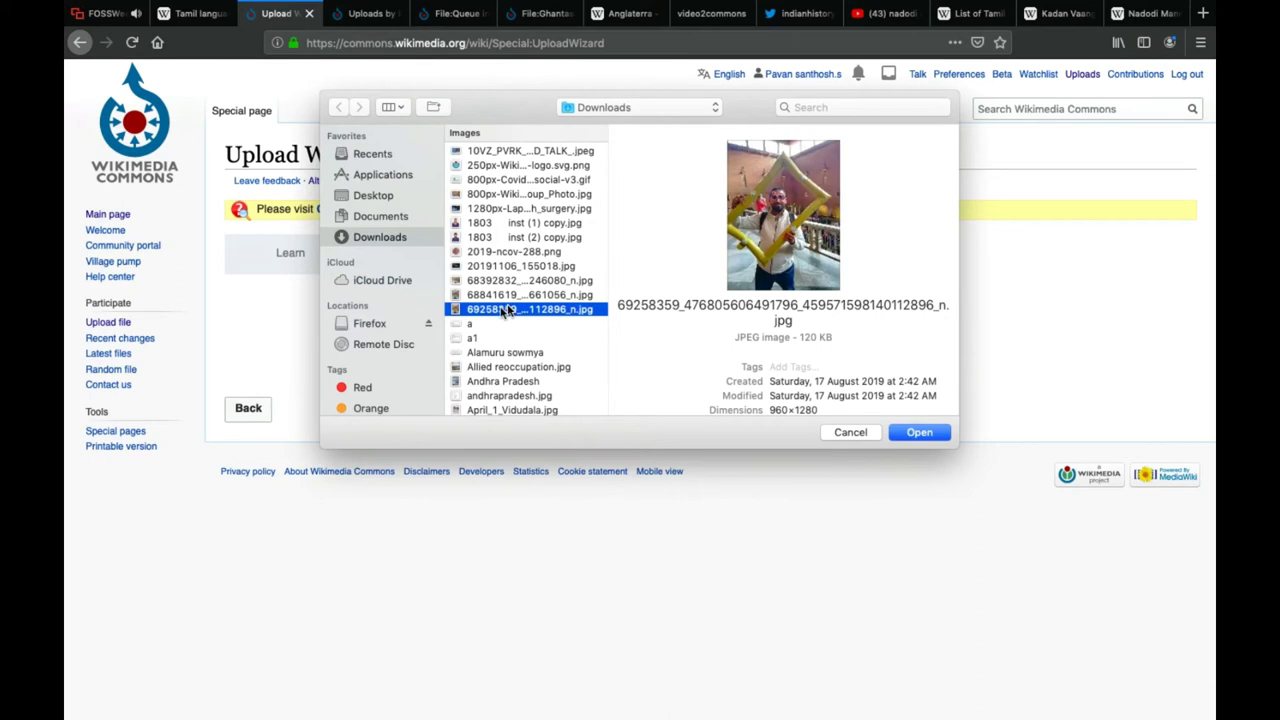
{"action": "left_click", "coordinate": [504, 295]}
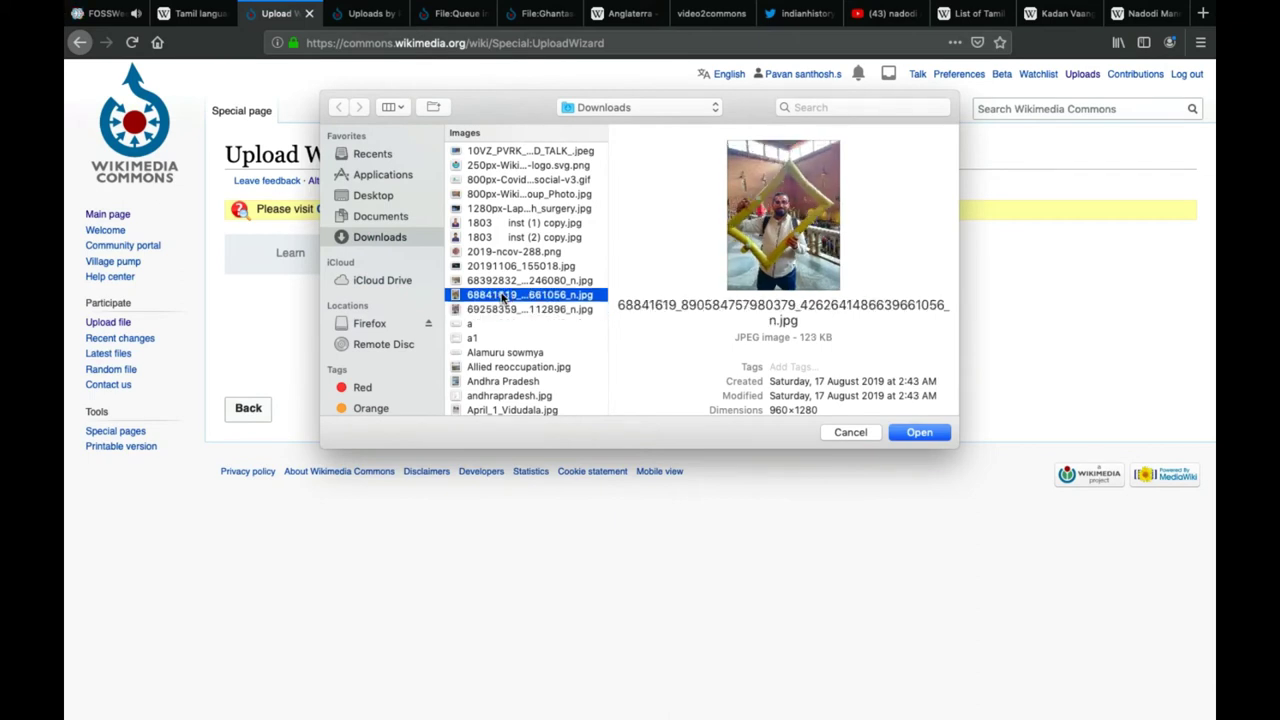
{"action": "key", "text": "Up"}
{"action": "key", "text": "Up"}
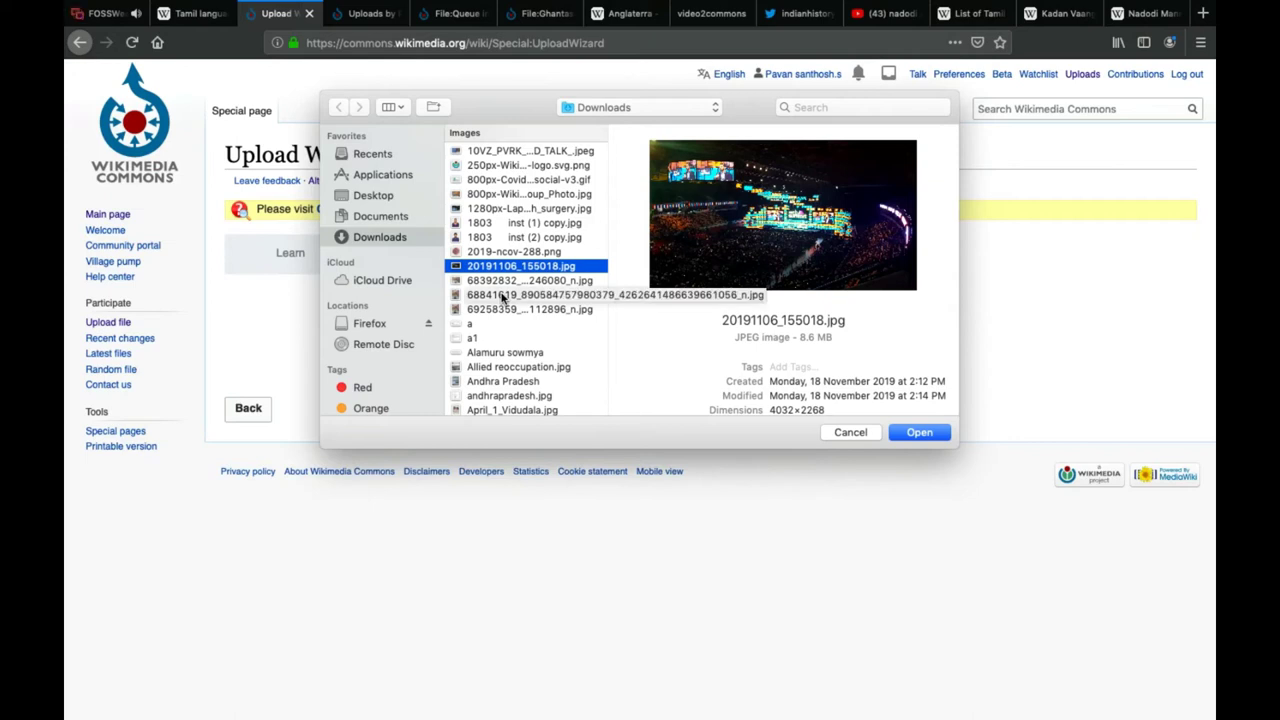
{"action": "key", "text": "Up"}
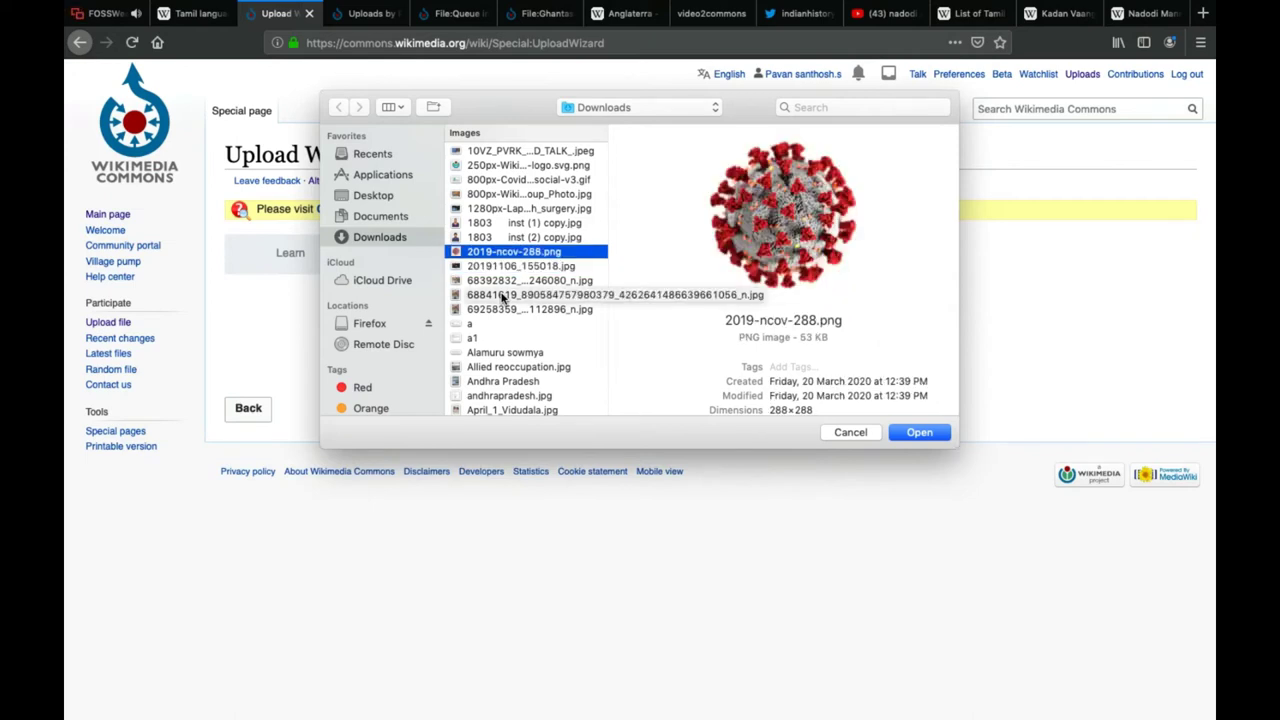
{"action": "key", "text": "Down"}
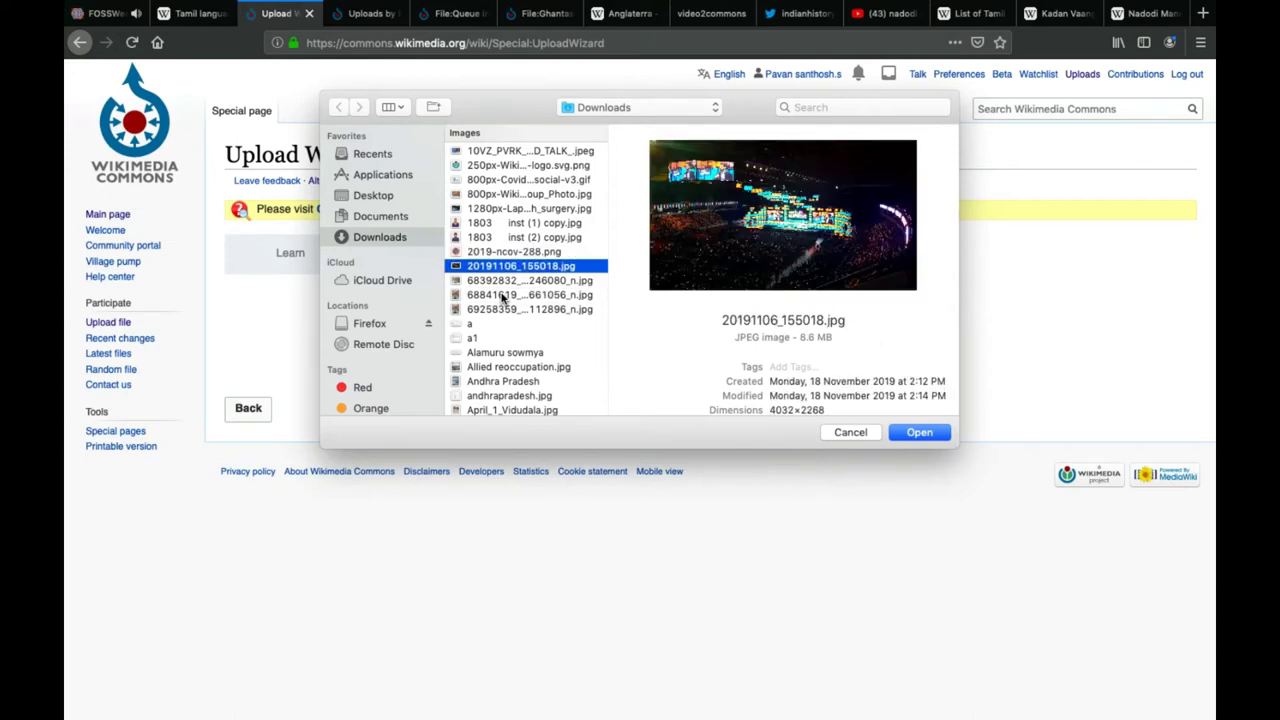
{"action": "left_click", "coordinate": [918, 432]}
{"action": "left_click", "coordinate": [660, 442]}
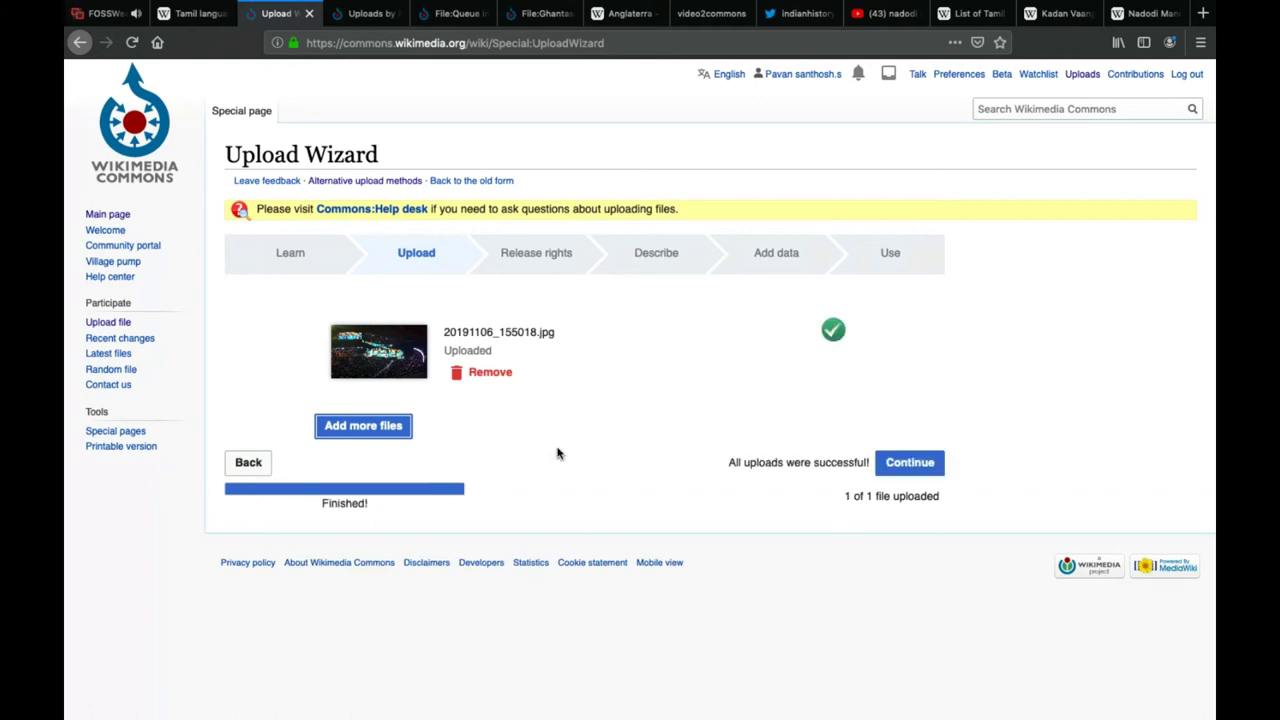
Continue to the release rights stage, declare the file as own work and proceed to the description stage
{"action": "left_click", "coordinate": [921, 464]}
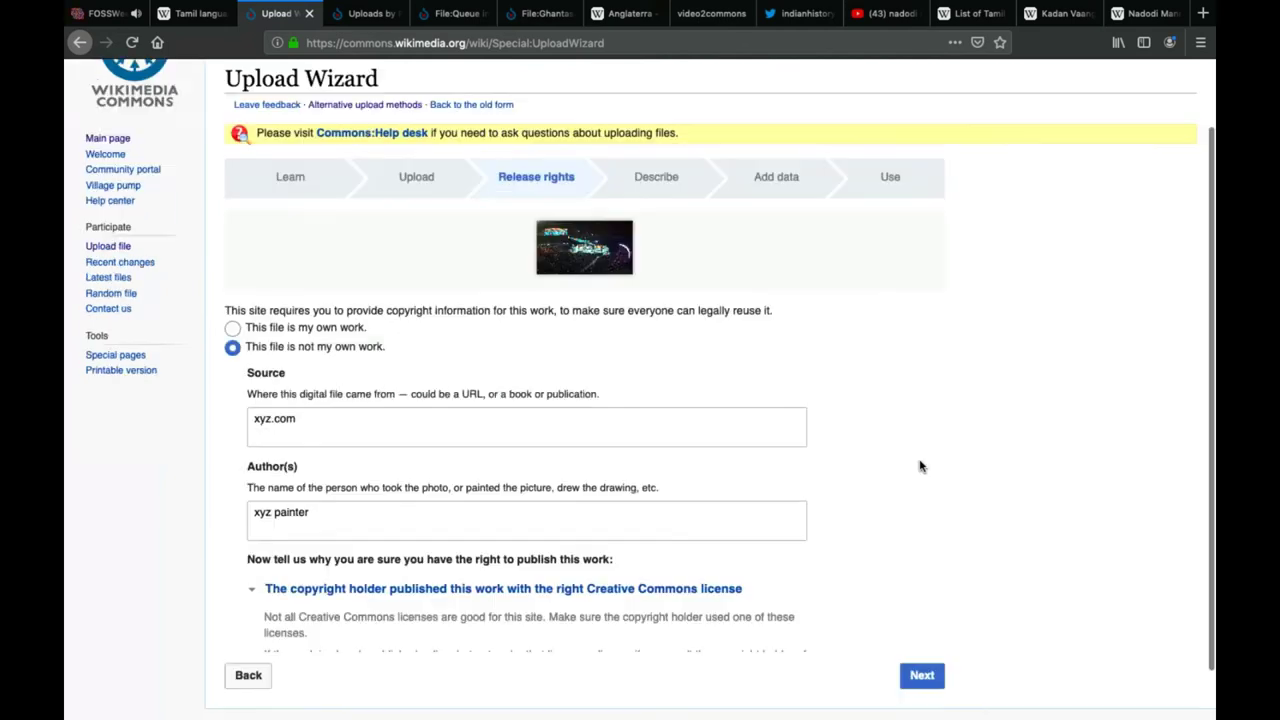
{"action": "triple_click", "coordinate": [314, 412]}
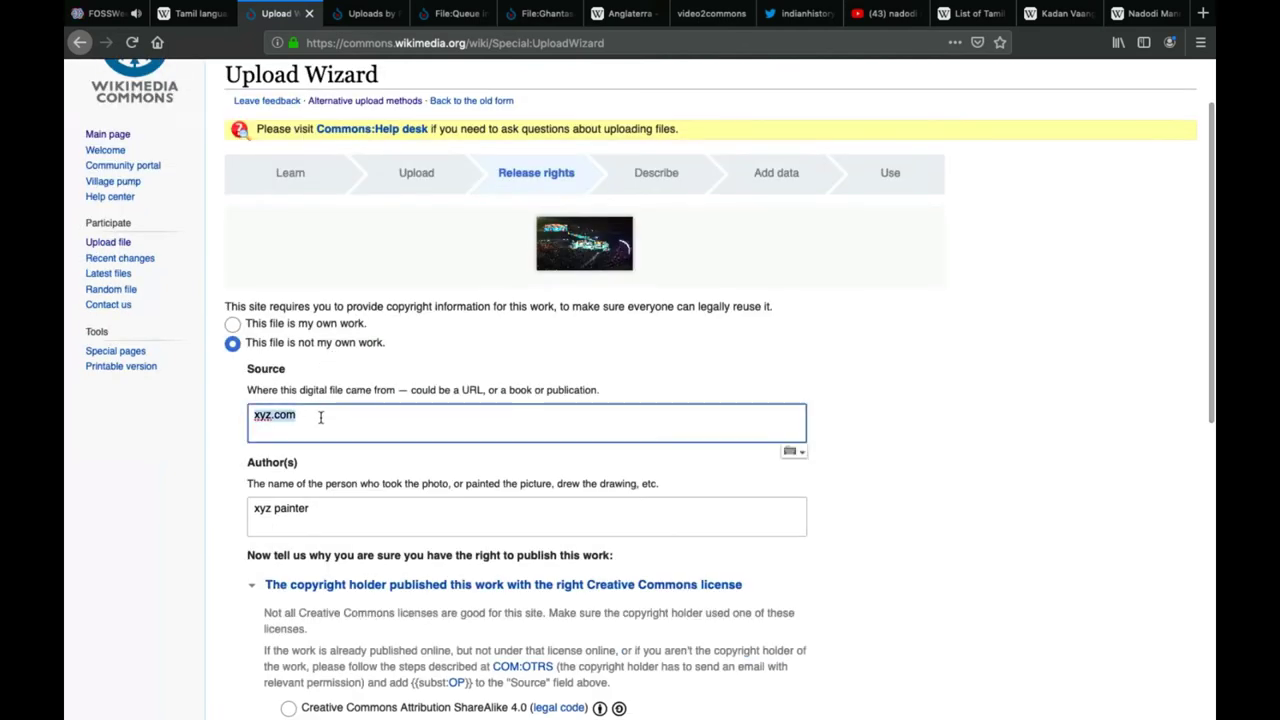
{"action": "left_click", "coordinate": [281, 325]}
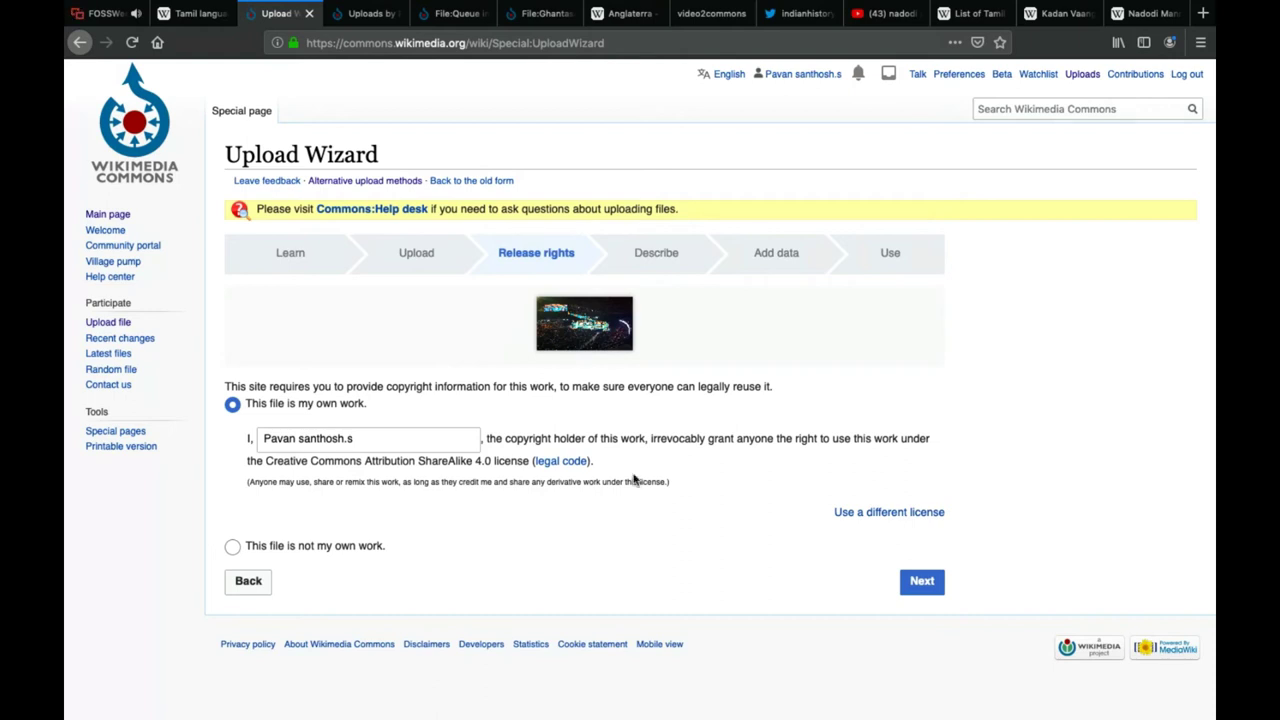
{"action": "left_click", "coordinate": [928, 582]}
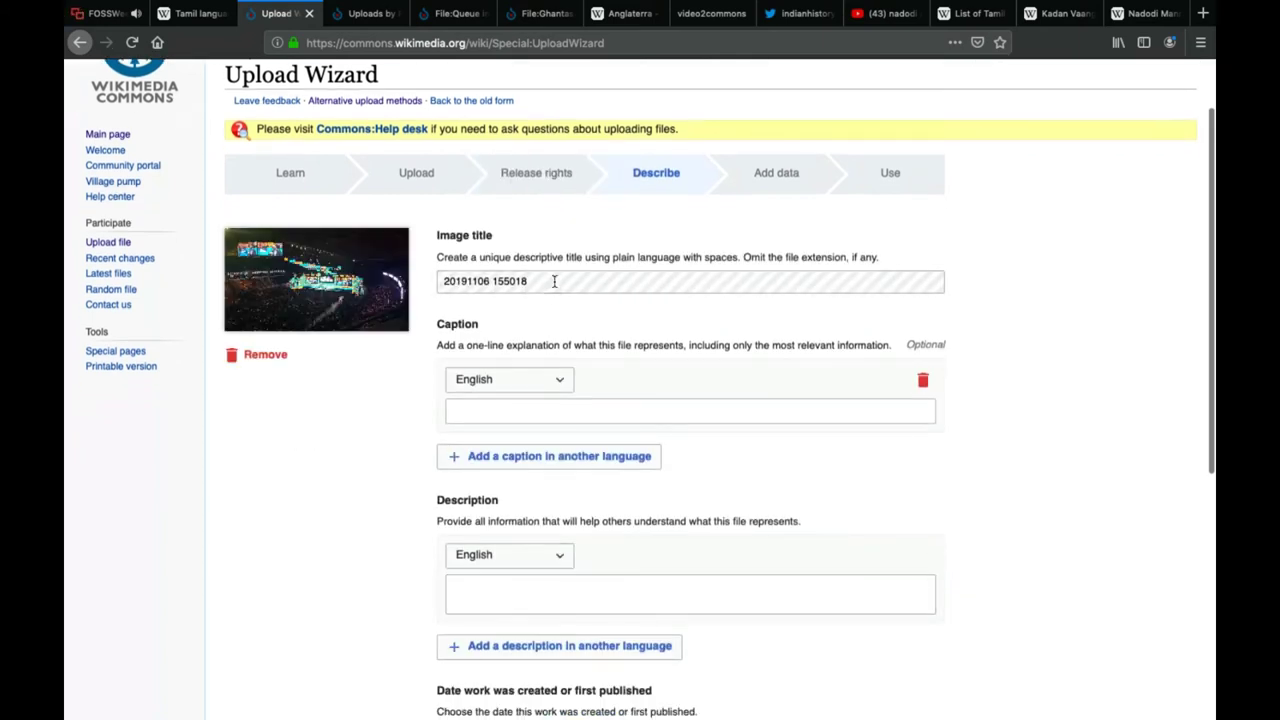
Replace the image title with "Congregation in Abids, Hyderabad"
{"action": "triple_click", "coordinate": [554, 281]}
{"action": "key", "text": "BackSpace"}
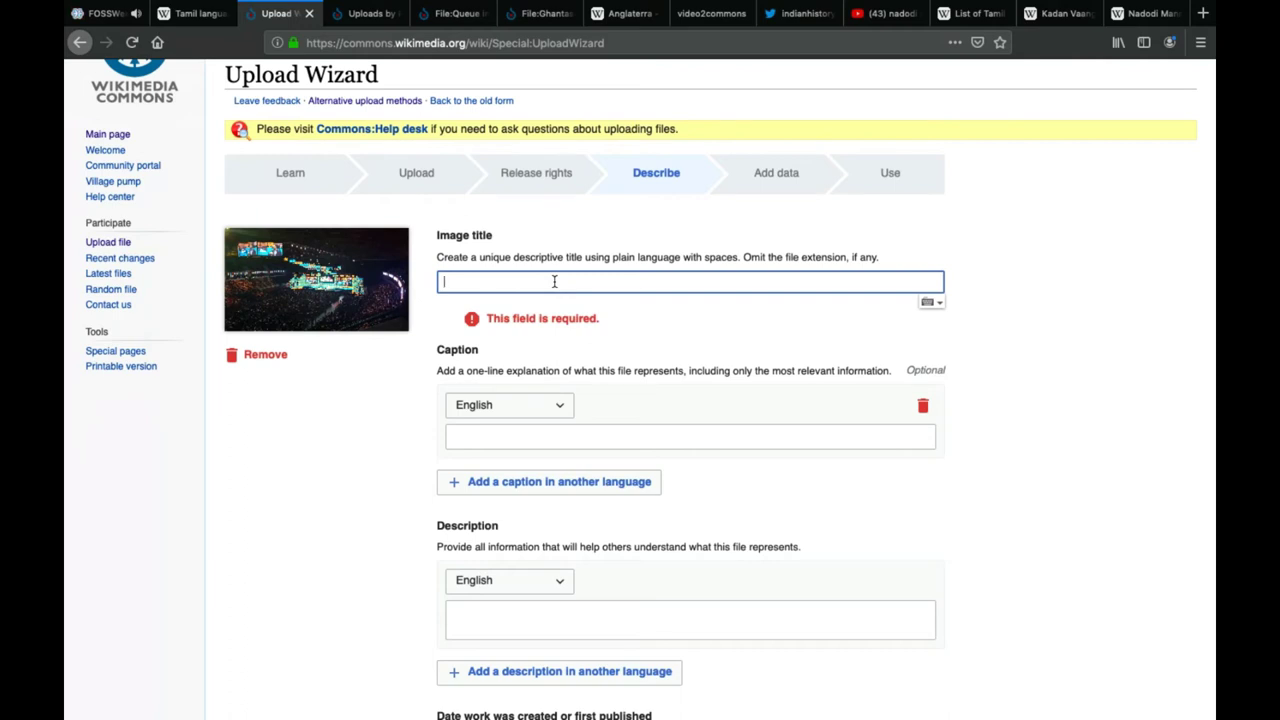
{"action": "left_click", "coordinate": [484, 280]}
{"action": "type", "text": "Congres"}
{"action": "type", "text": "ation "}
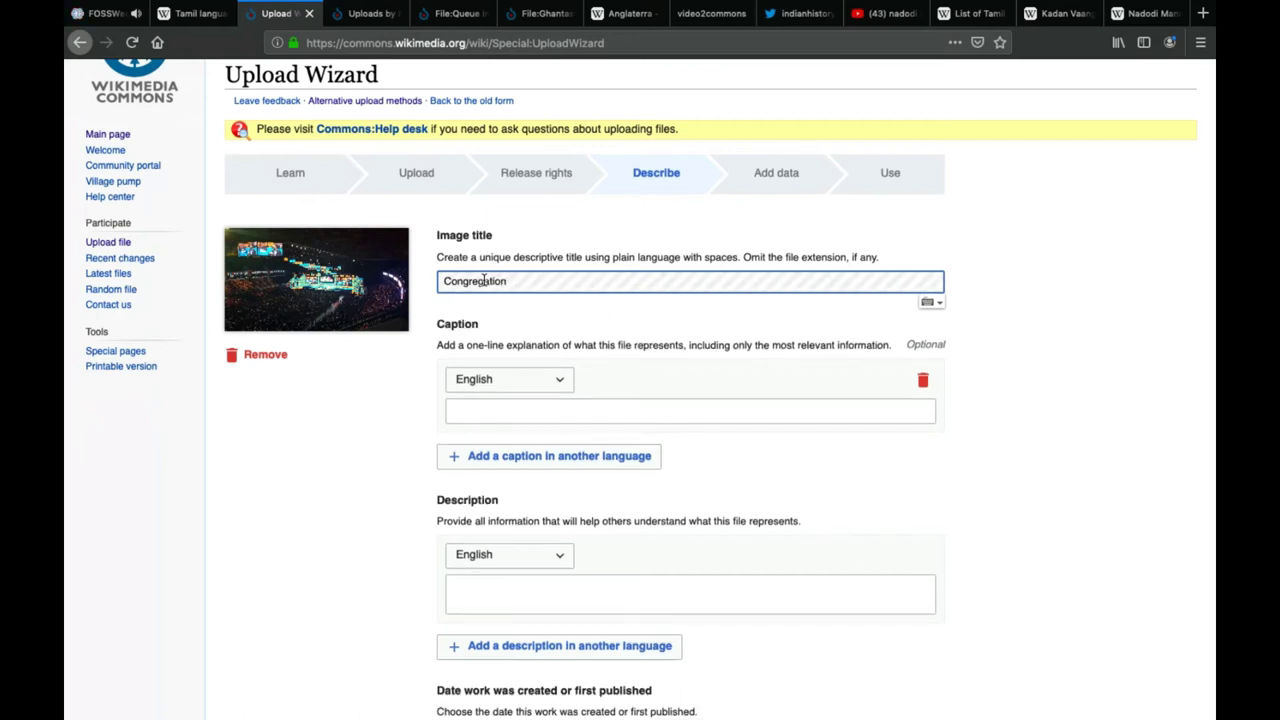
{"action": "type", "text": "in "}
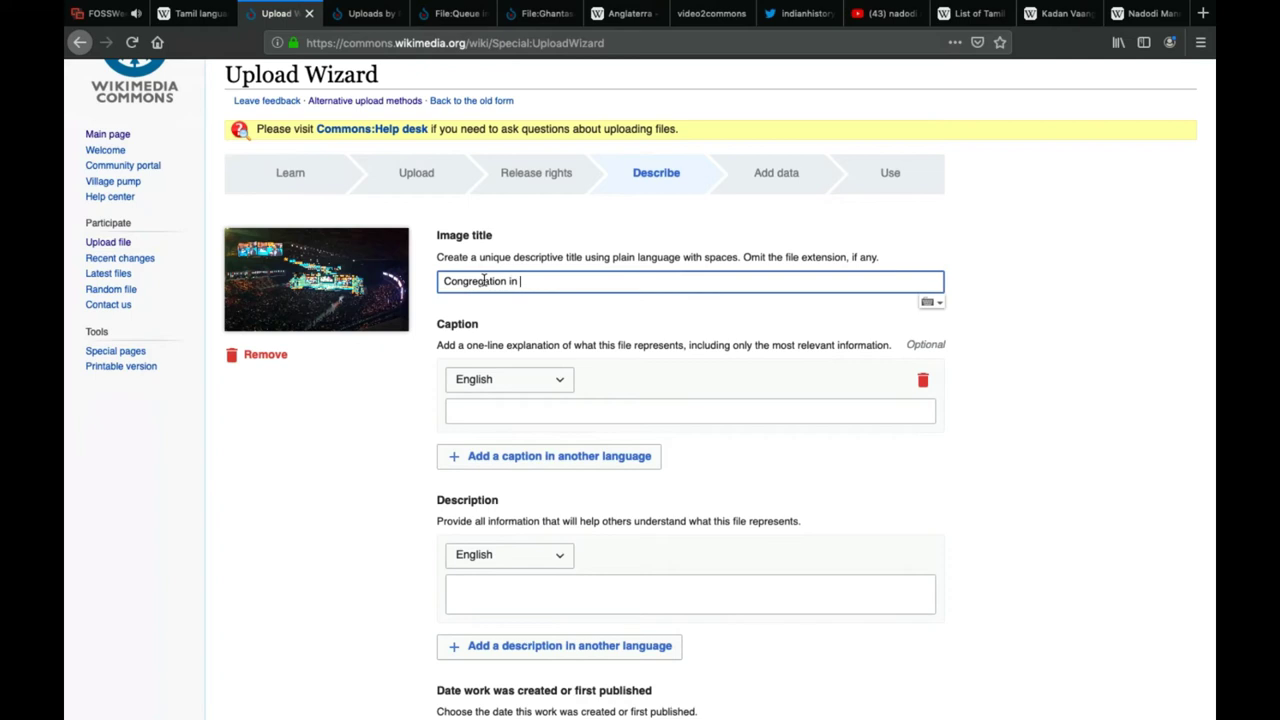
{"action": "type", "text": "Hyderab"}
{"action": "key", "text": "BackSpace"}
{"action": "type", "text": "bad"}
{"action": "key", "text": "Left"}
{"action": "key", "text": "Left"}
{"action": "key", "text": "Left"}
{"action": "key", "text": "Left"}
{"action": "type", "text": "Abids,"}
Try Tamil as the caption language and set it back to English
{"action": "left_click", "coordinate": [515, 379]}
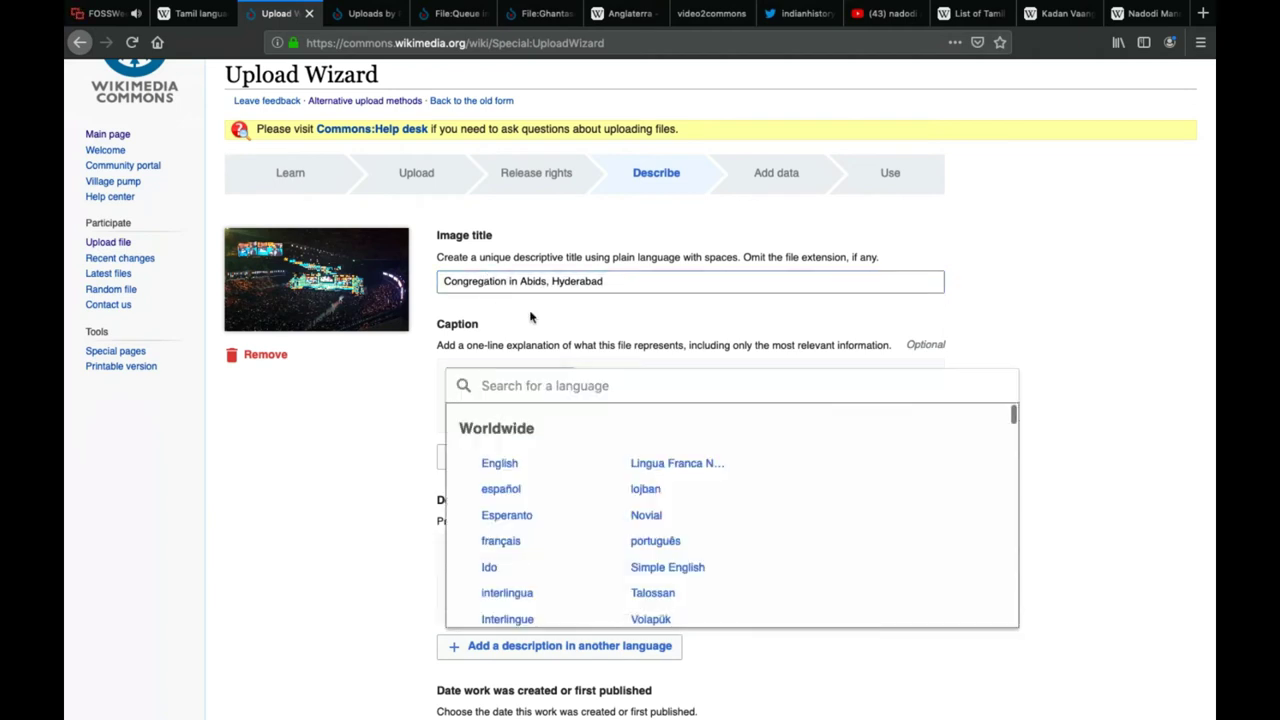
{"action": "left_click", "coordinate": [499, 464]}
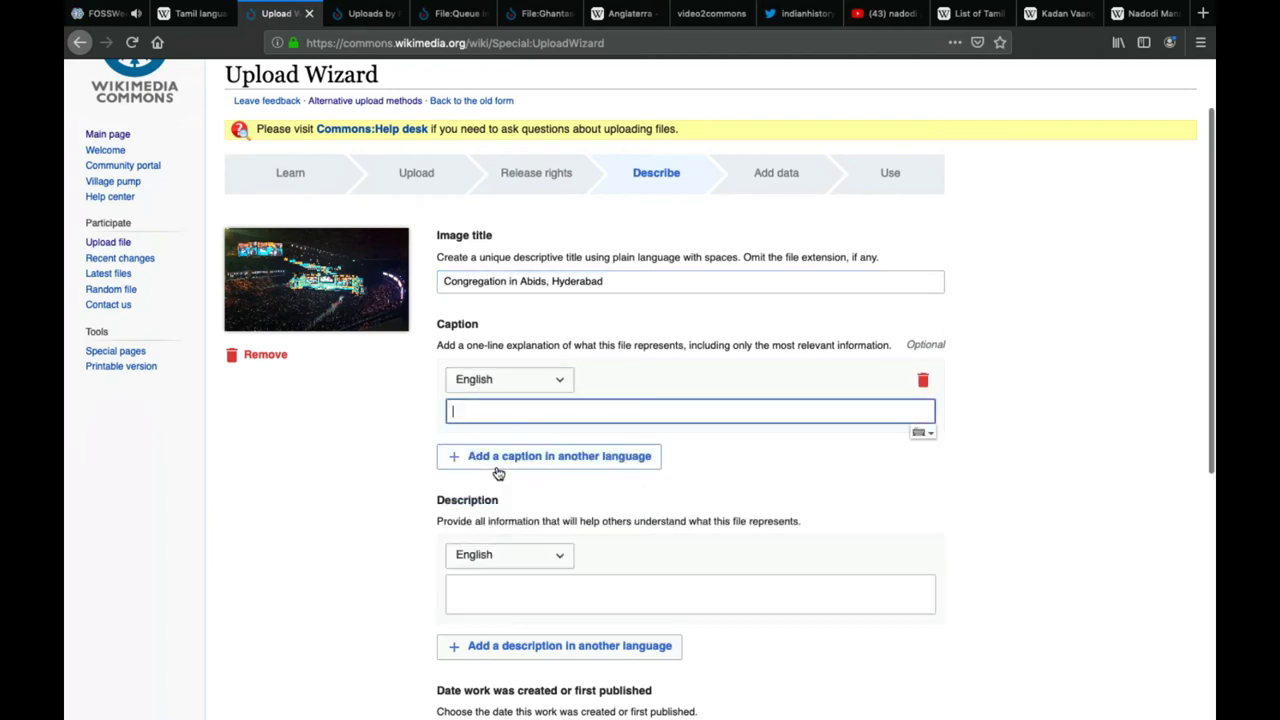
{"action": "left_click", "coordinate": [517, 378]}
{"action": "type", "text": "tamil"}
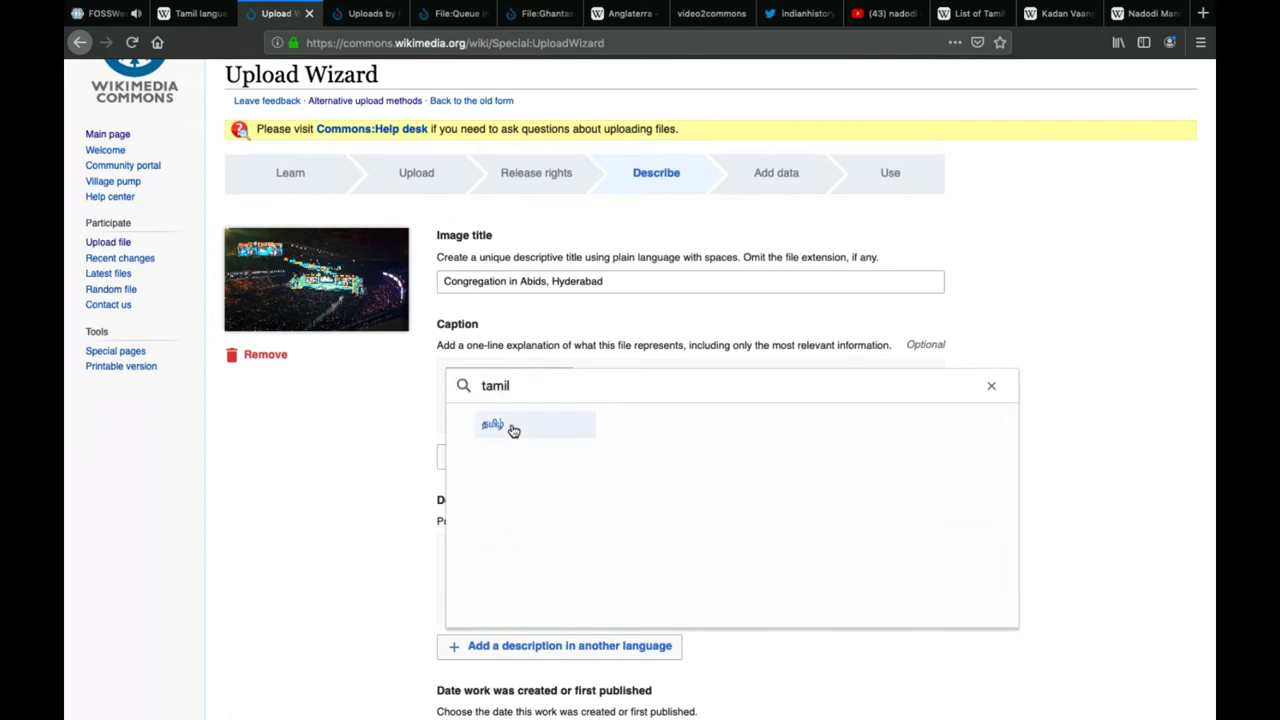
{"action": "left_click", "coordinate": [513, 430]}
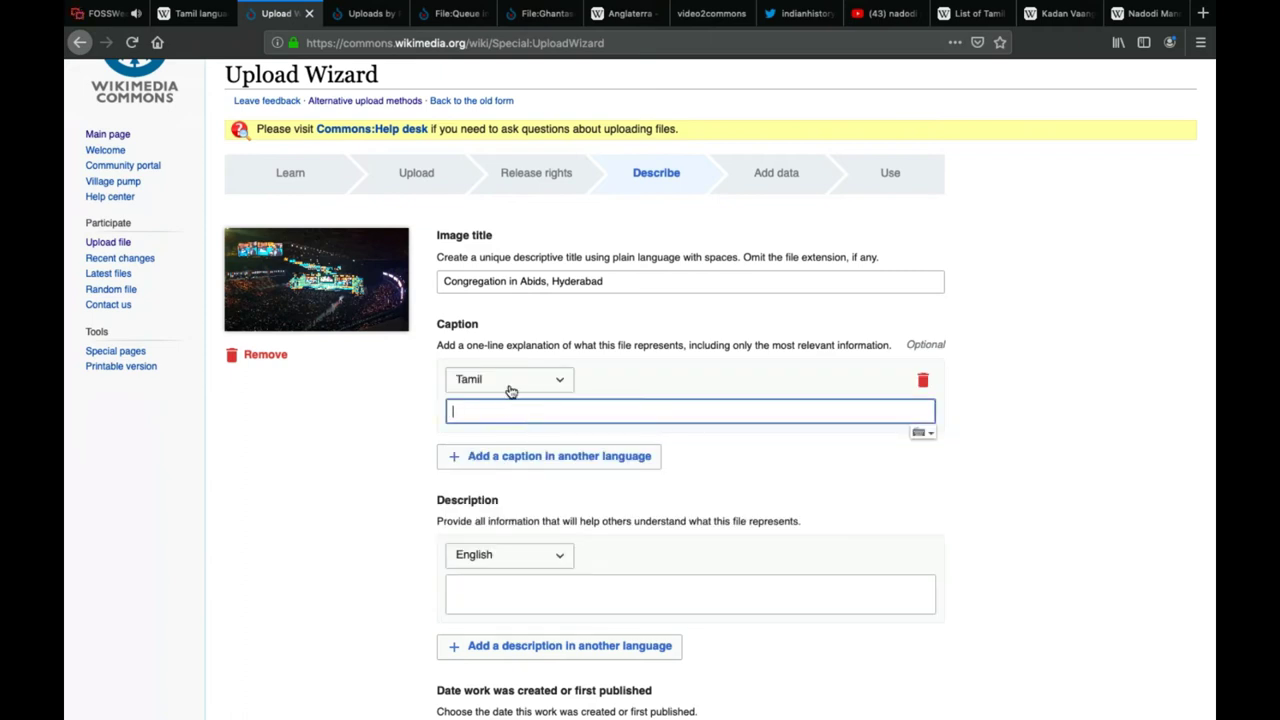
{"action": "left_click", "coordinate": [511, 385]}
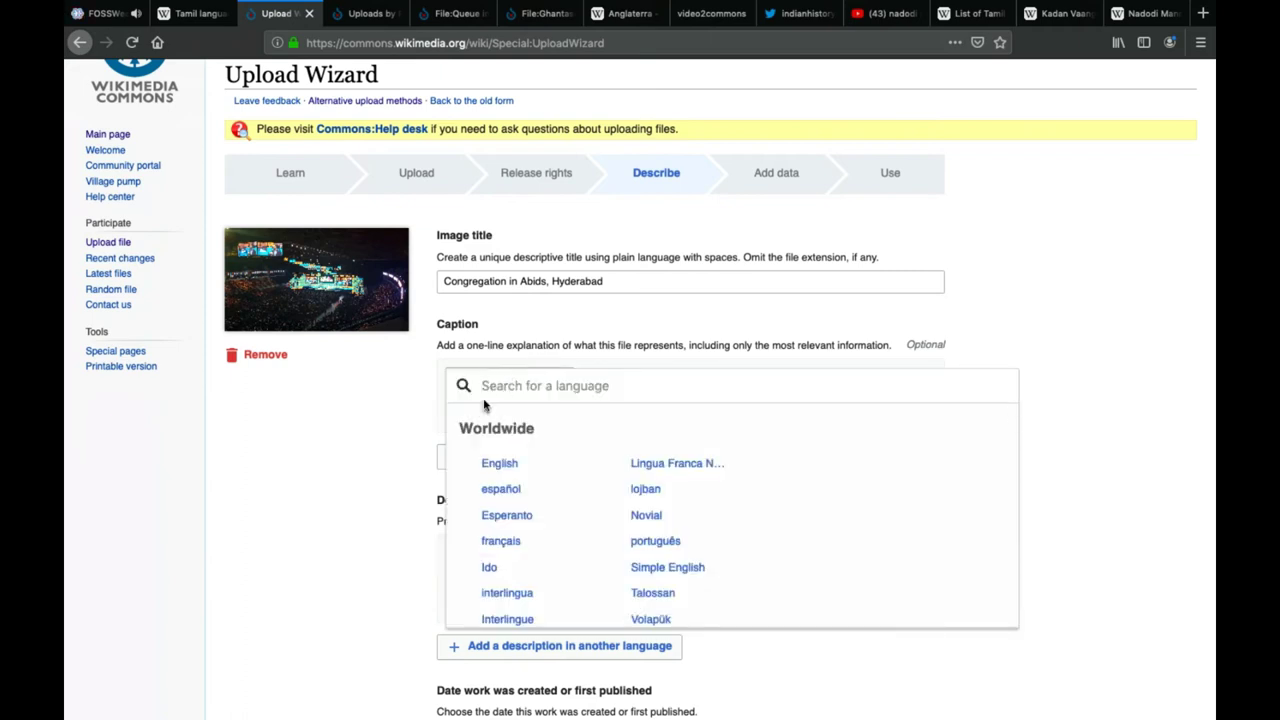
{"action": "left_click", "coordinate": [488, 465]}
Enter the English description "Congregation of people about xyz event in Abids, xyz grounds, Hyderabad"
{"action": "scroll", "coordinate": [499, 415], "scroll_direction": "down", "scroll_amount": 3}
{"action": "left_click", "coordinate": [490, 450]}
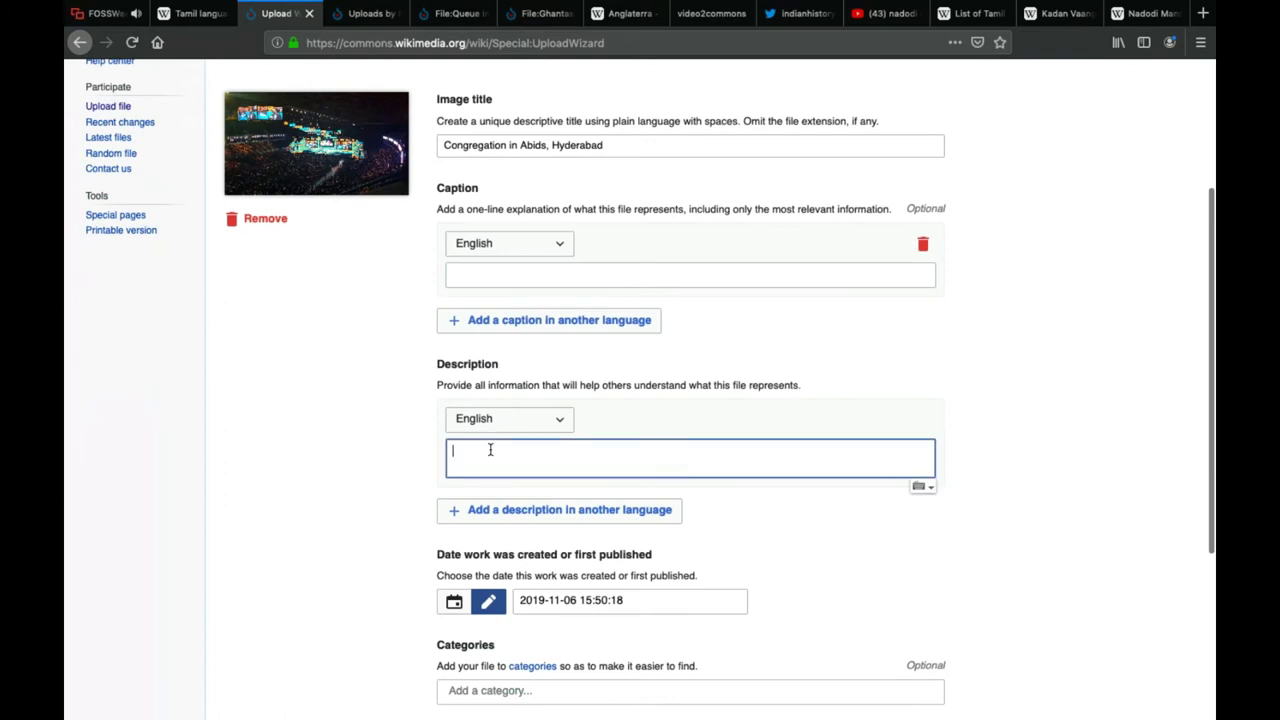
{"action": "type", "text": "Cong"}
{"action": "type", "text": "regation o"}
{"action": "type", "text": "f people"}
{"action": "type", "text": " about x"}
{"action": "type", "text": "yz event "}
{"action": "type", "text": "in"}
{"action": "type", "text": " Hdyer"}
{"action": "key", "text": "BackSpace"}
{"action": "key", "text": "BackSpace"}
{"action": "key", "text": "BackSpace"}
{"action": "type", "text": "Abids, xyz"}
{"action": "type", "text": " gound"}
{"action": "key", "text": "BackSpace"}
{"action": "type", "text": "rounds, Hyderabad"}
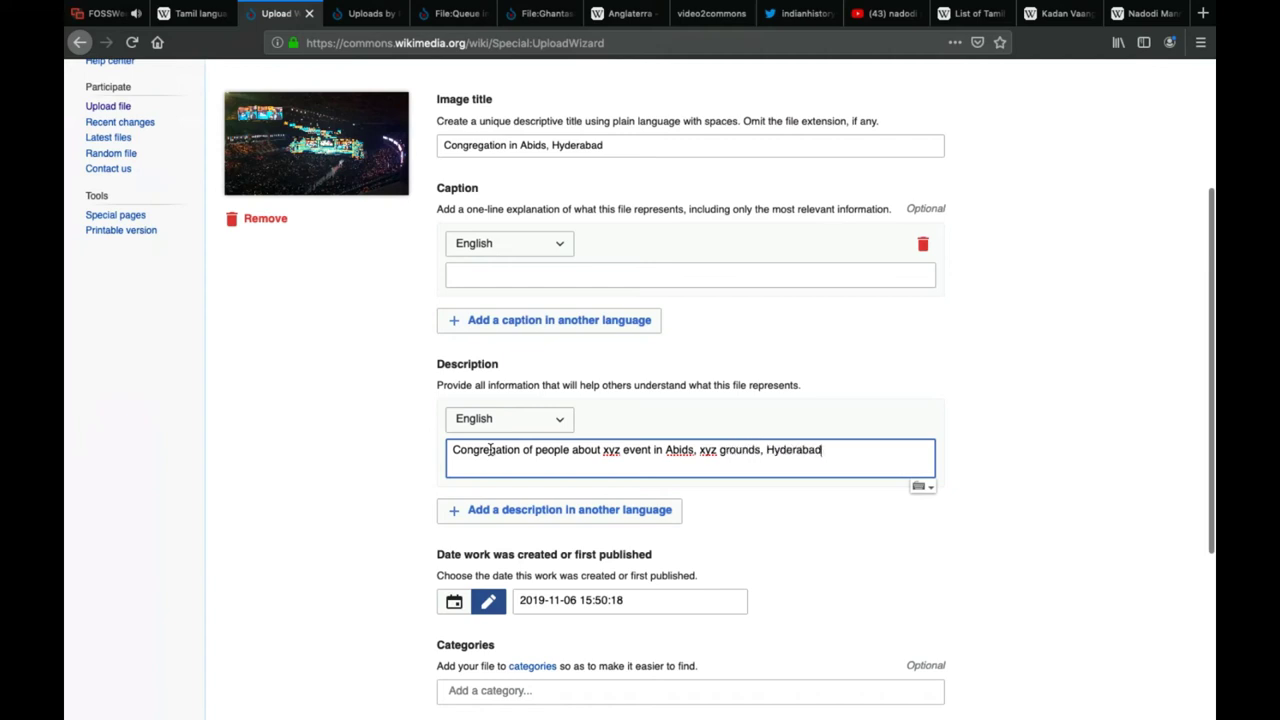
Try "People", "Hyderabad" and "Public meetings in Hyderabad" in turn as search terms for the file's category
{"action": "scroll", "coordinate": [490, 449], "scroll_direction": "down", "scroll_amount": 3}
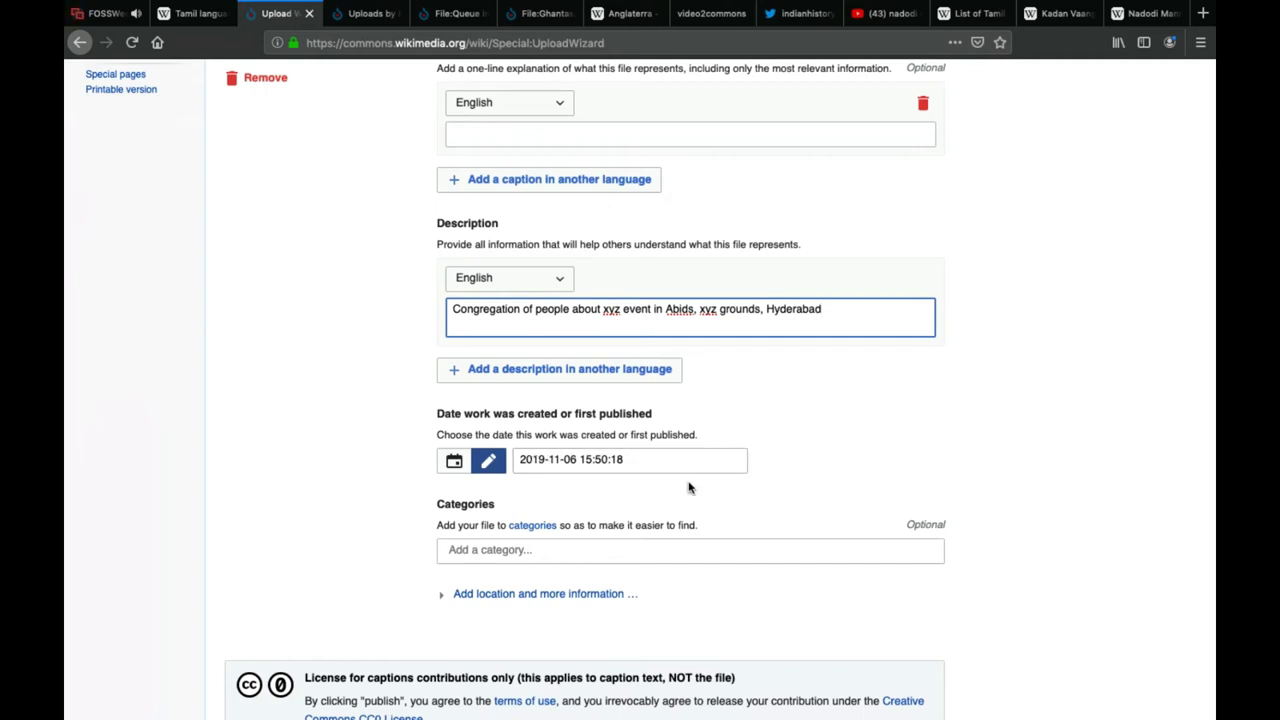
{"action": "scroll", "coordinate": [688, 483], "scroll_direction": "down", "scroll_amount": 2}
{"action": "left_click", "coordinate": [560, 460]}
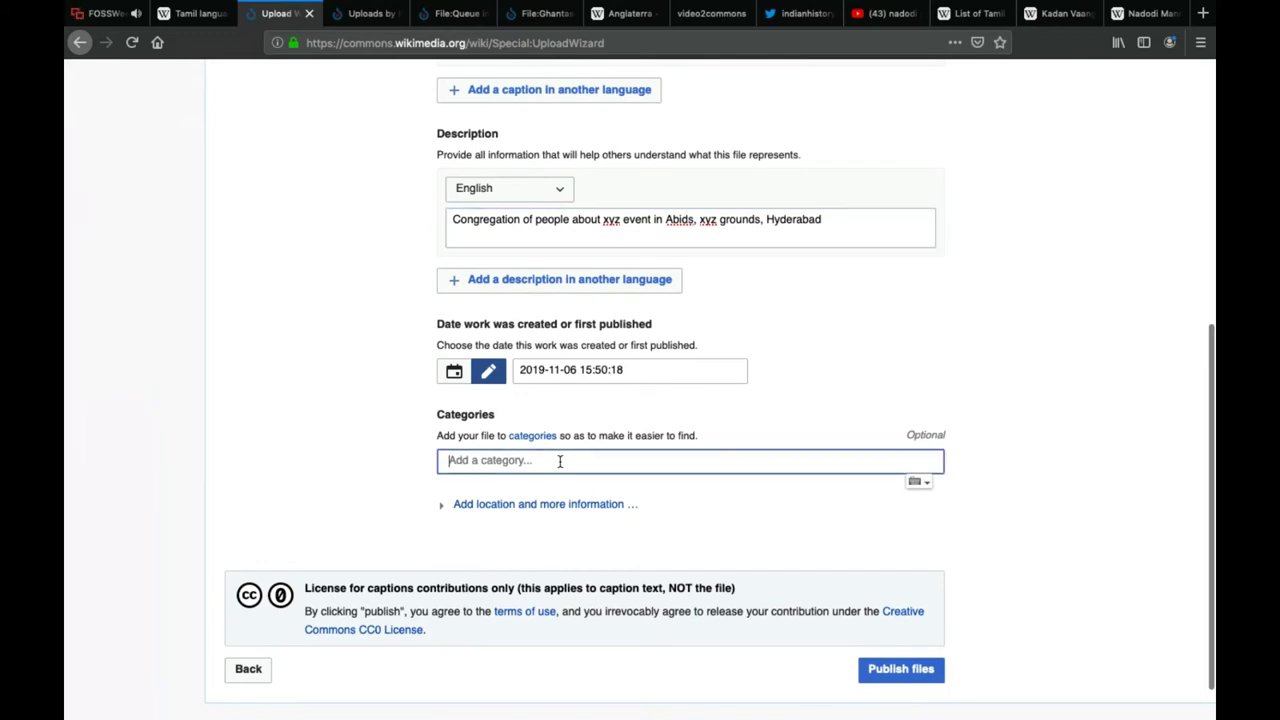
{"action": "type", "text": "People"}
{"action": "key", "text": "BackSpace"}
{"action": "key", "text": "BackSpace"}
{"action": "key", "text": "BackSpace"}
{"action": "key", "text": "BackSpace"}
{"action": "key", "text": "BackSpace"}
{"action": "key", "text": "BackSpace"}
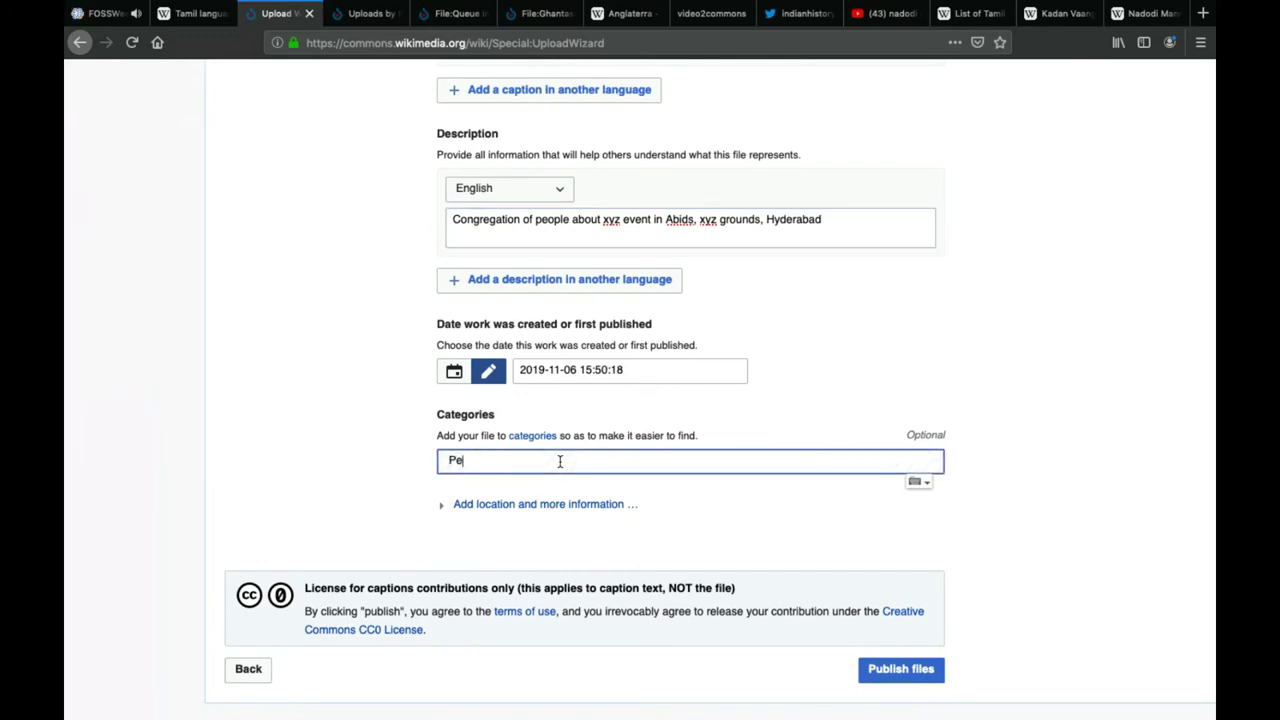
{"action": "type", "text": "Hyderabad"}
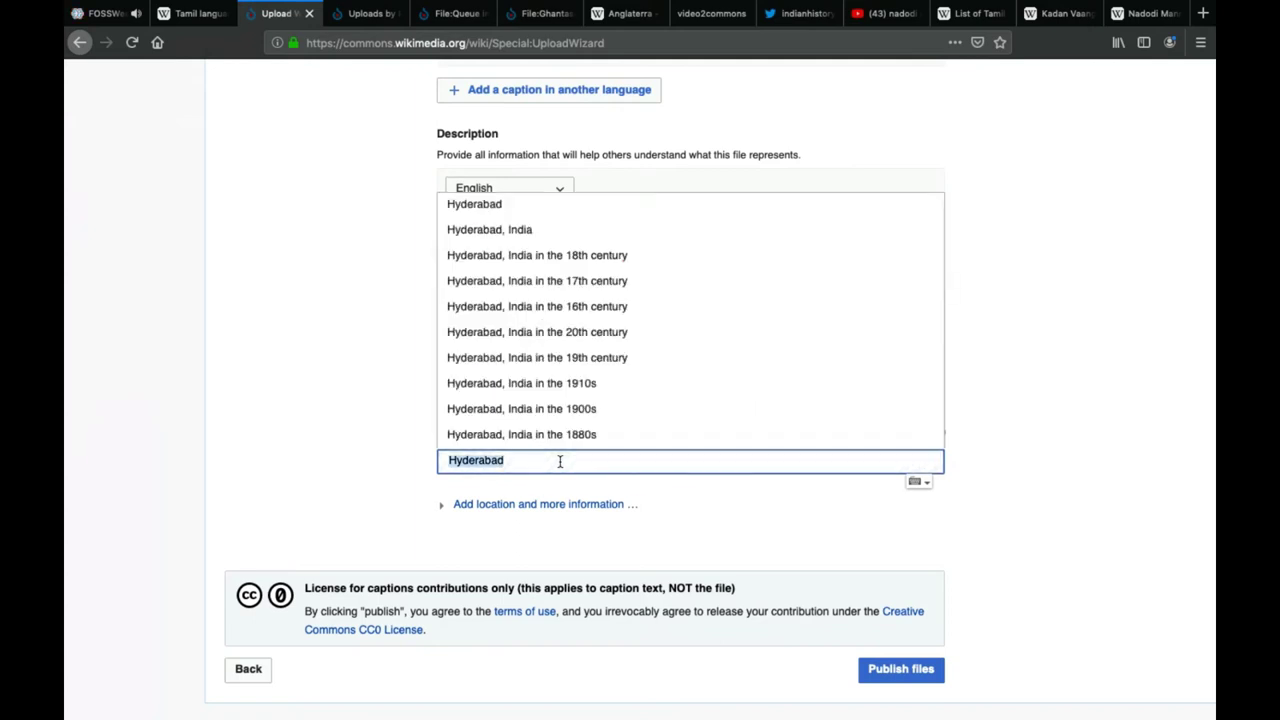
{"action": "type", "text": "Public meetings in Hyderabad"}
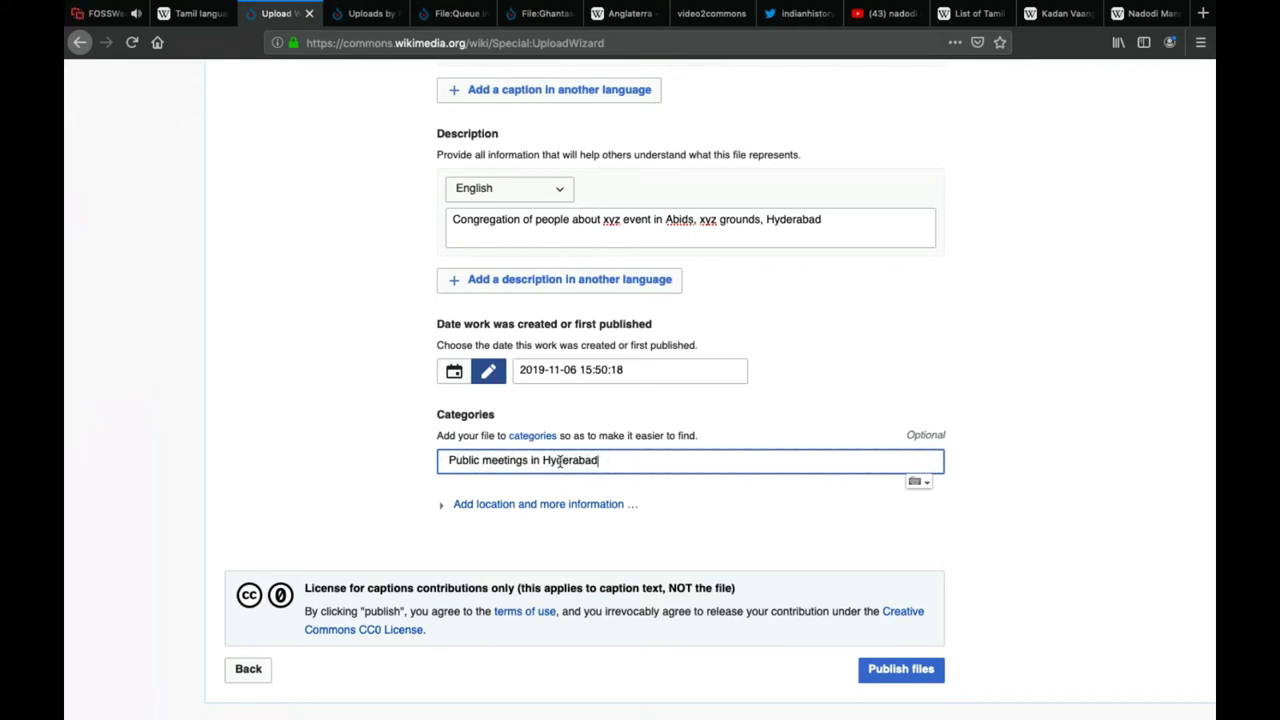
Try "Meetings in Hyderabad" as the category search term, then add "Meetings in India" as the file's category
{"action": "key", "text": "ctrl+a"}
{"action": "type", "text": "Meet"}
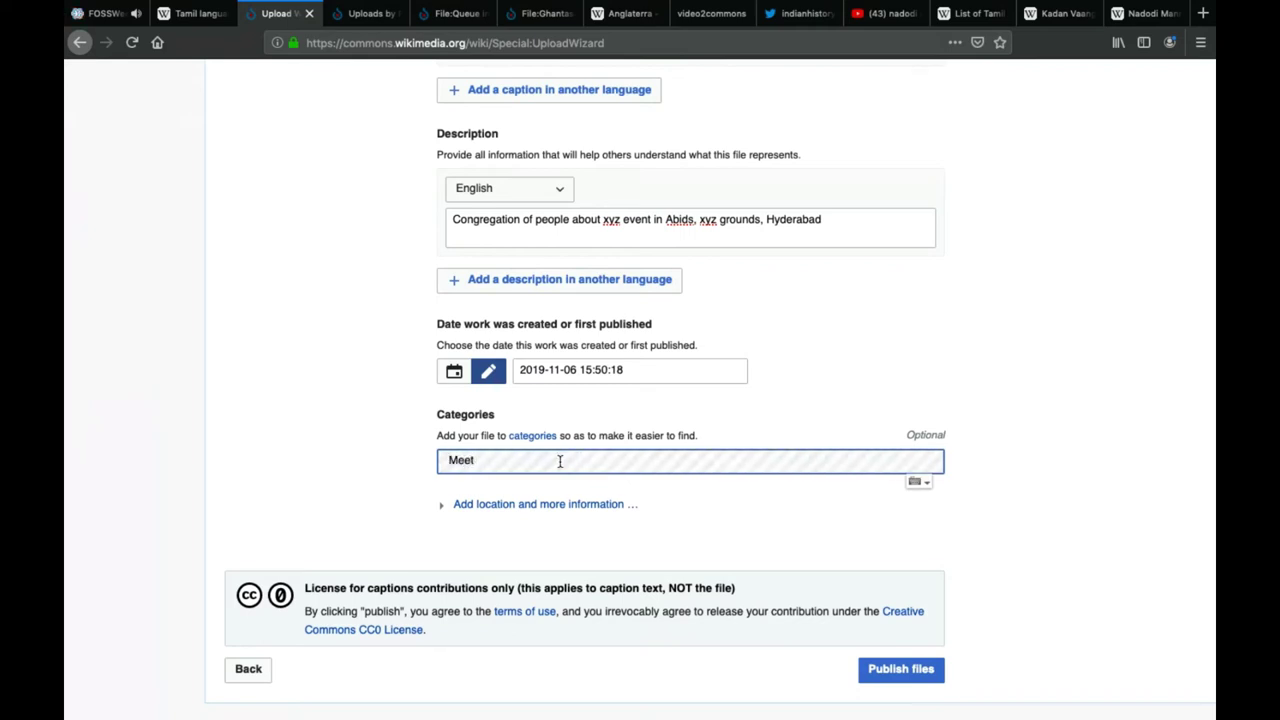
{"action": "type", "text": "ings in H"}
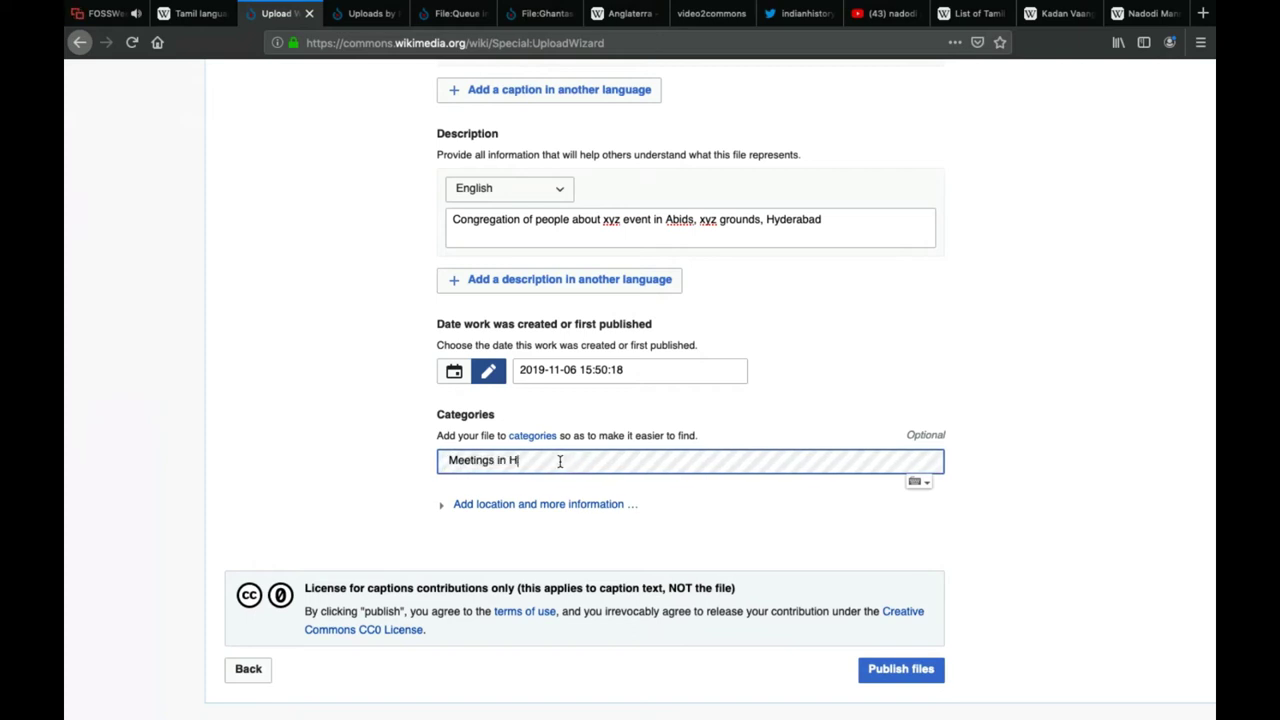
{"action": "type", "text": "yderabad"}
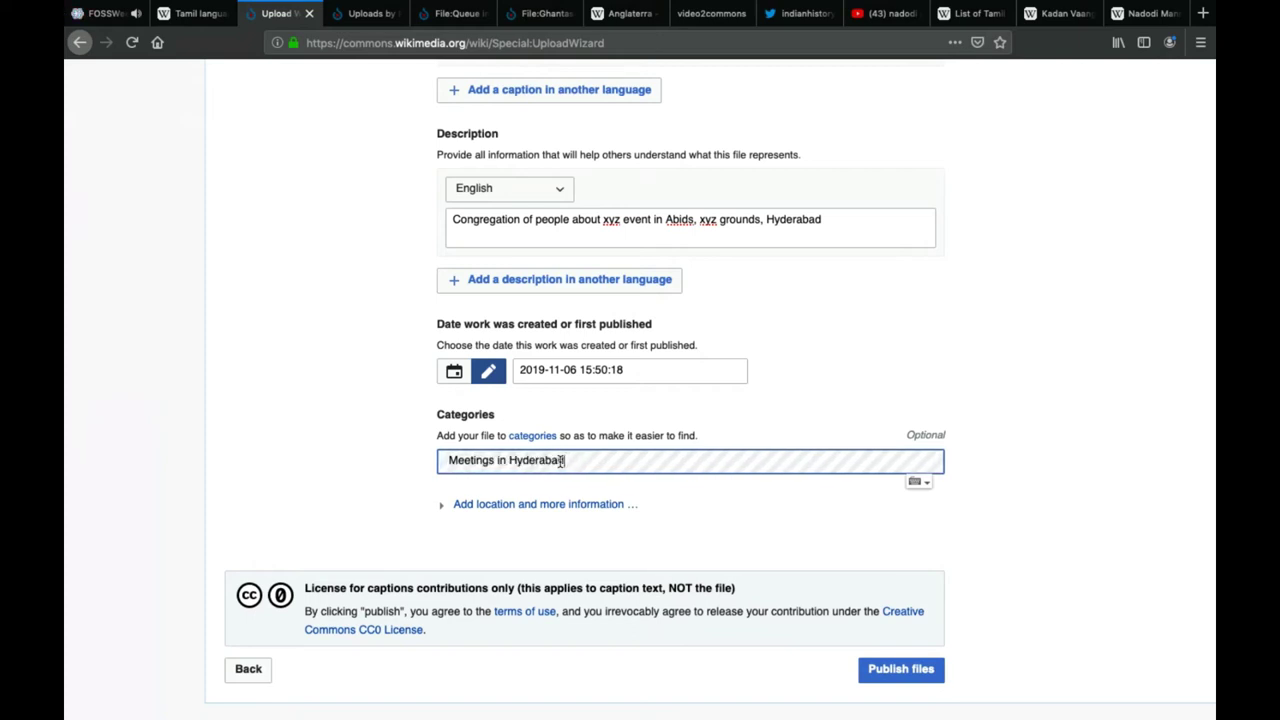
{"action": "key", "text": "BackSpace"}
{"action": "key", "text": "BackSpace"}
{"action": "key", "text": "BackSpace"}
{"action": "key", "text": "BackSpace"}
{"action": "key", "text": "BackSpace"}
{"action": "key", "text": "BackSpace"}
{"action": "key", "text": "BackSpace"}
{"action": "key", "text": "BackSpace"}
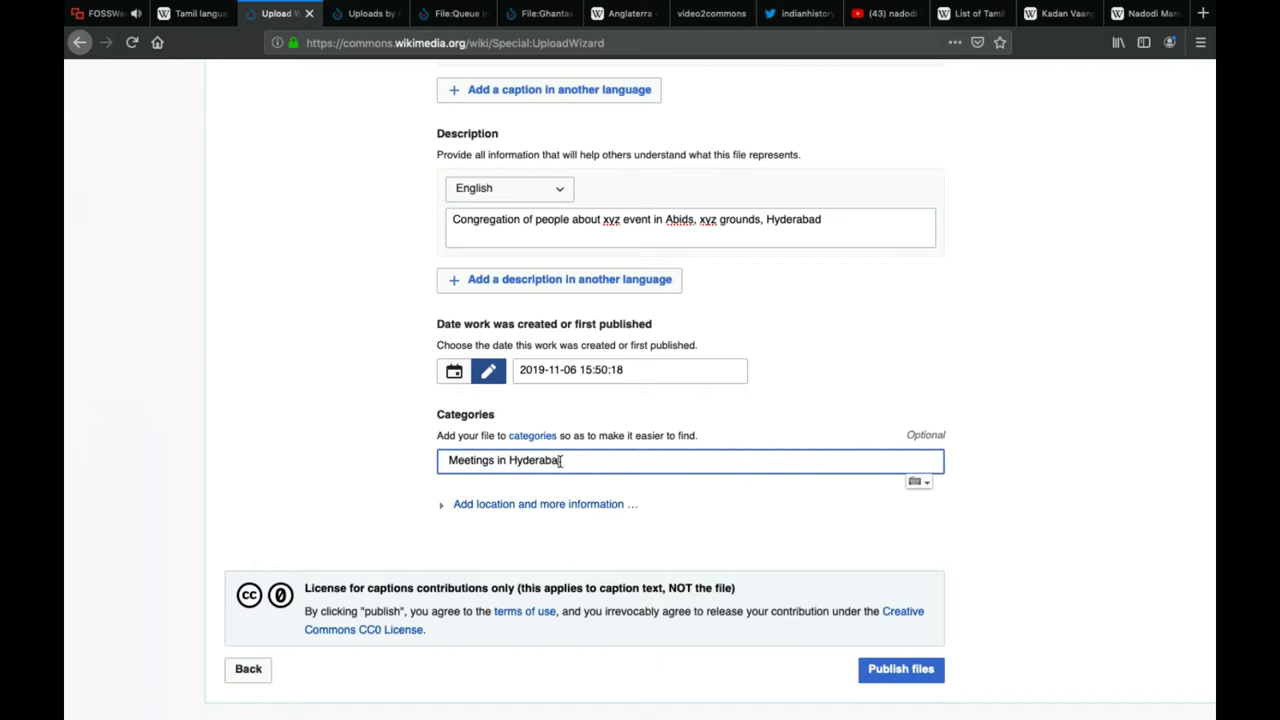
{"action": "key", "text": "BackSpace"}
{"action": "type", "text": "India"}
{"action": "left_click", "coordinate": [560, 488]}
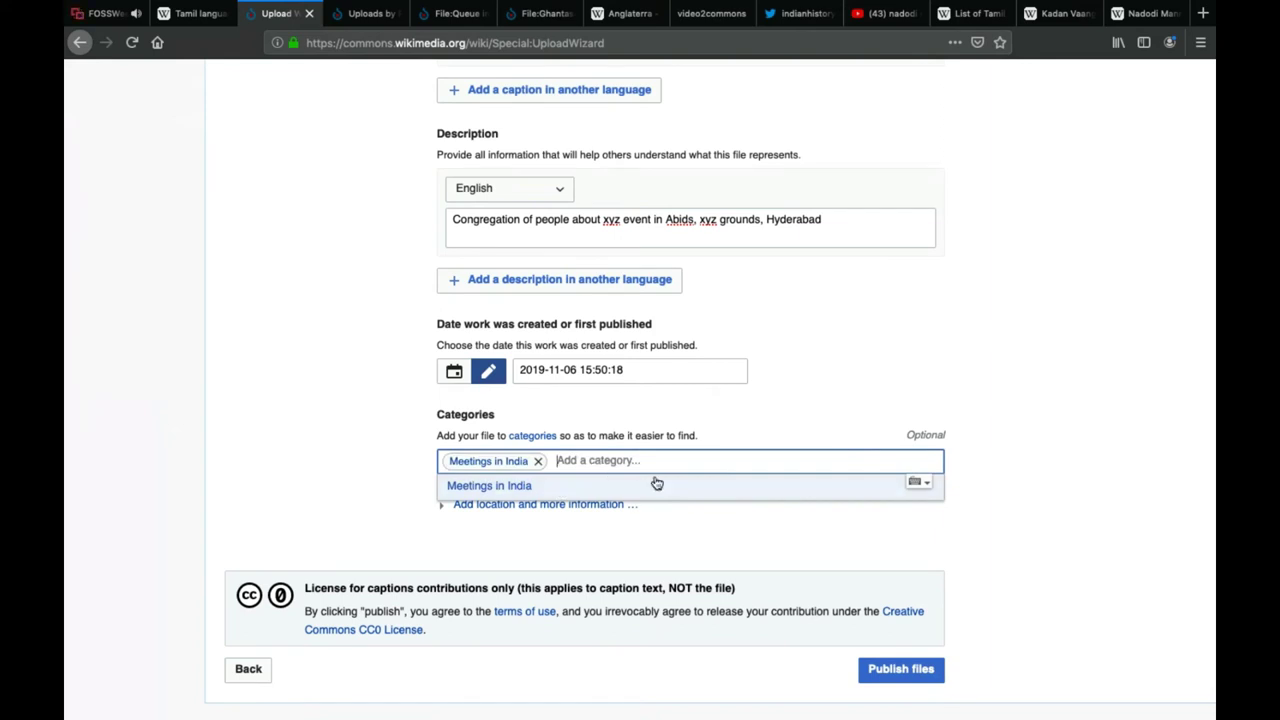
Publish the described file and skip adding structured metadata to it
{"action": "left_click", "coordinate": [928, 672]}
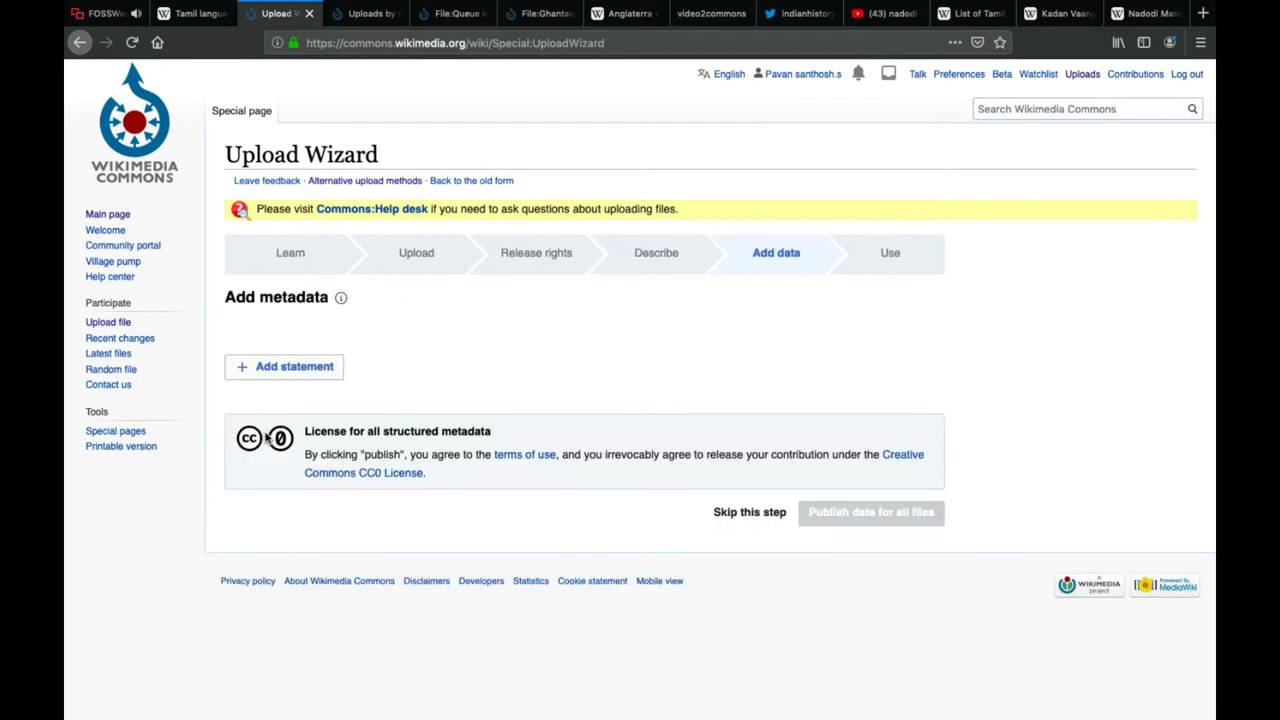
{"action": "scroll", "coordinate": [504, 463], "scroll_direction": "down", "scroll_amount": 1}
{"action": "scroll", "coordinate": [504, 463], "scroll_direction": "down", "scroll_amount": 4}
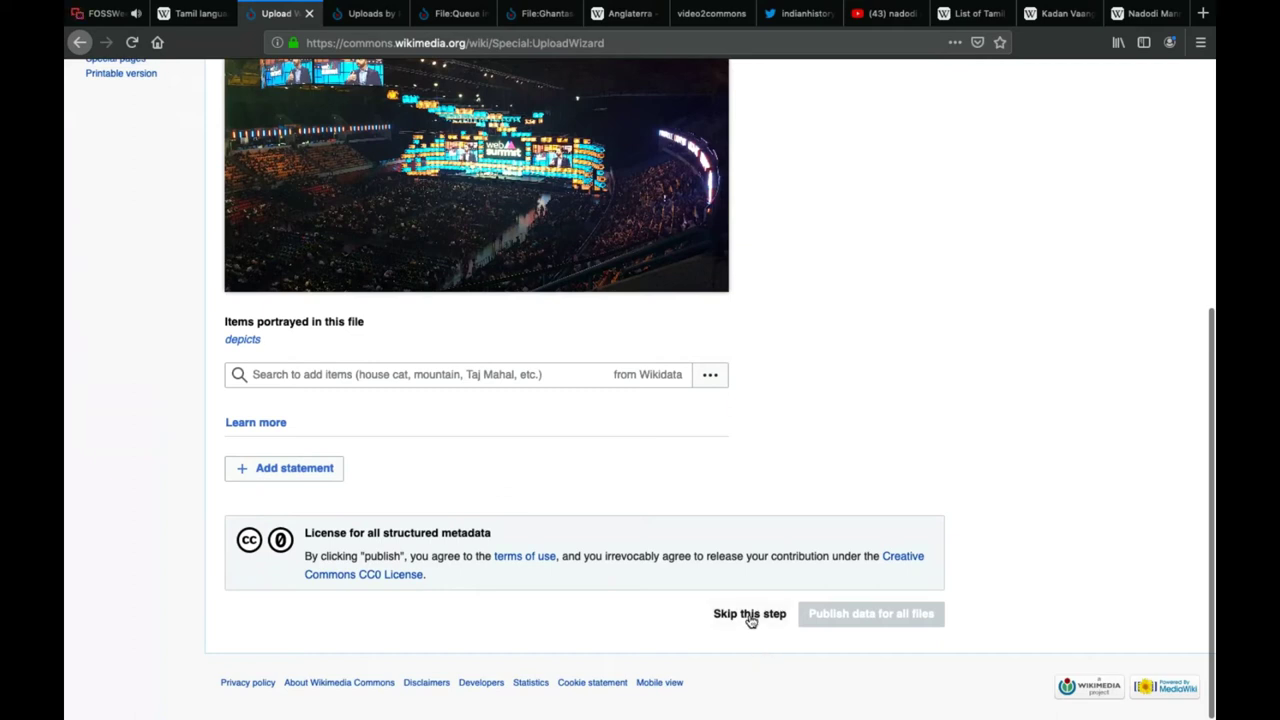
{"action": "left_click", "coordinate": [750, 614]}
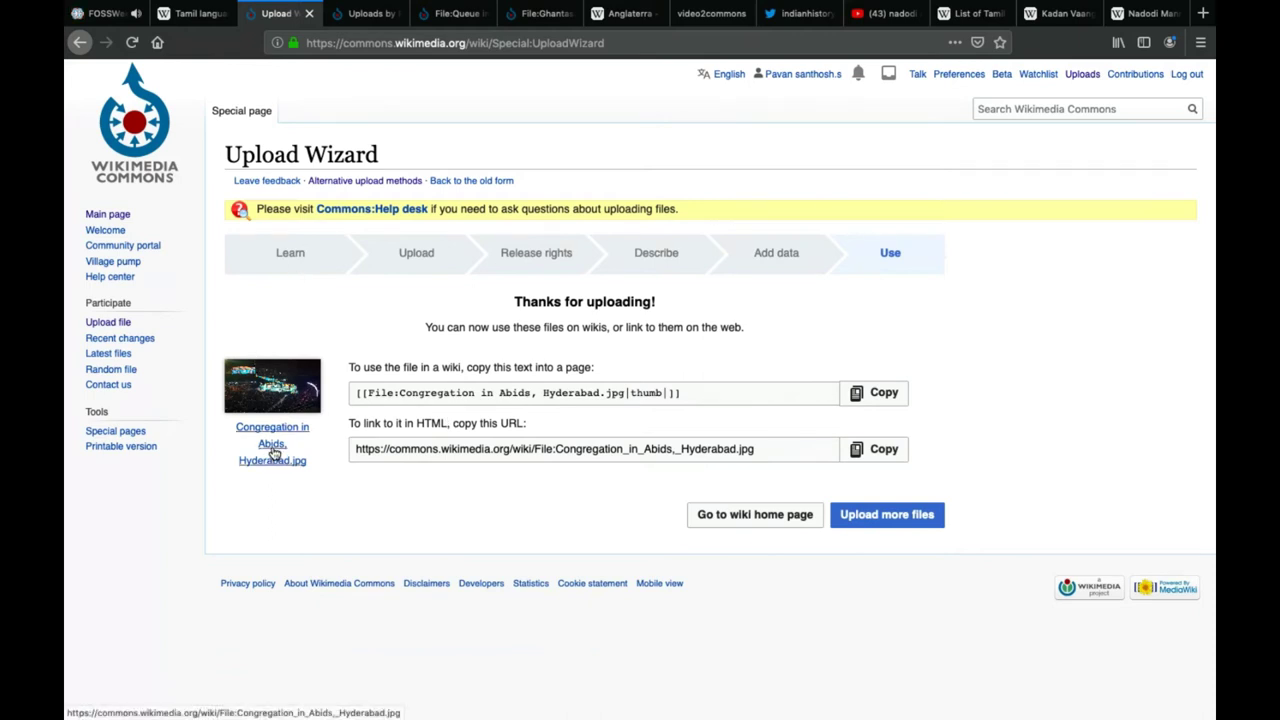
Go to the Commons main page, dismiss its voting banner and start a new upload from there
{"action": "left_click", "coordinate": [116, 215]}
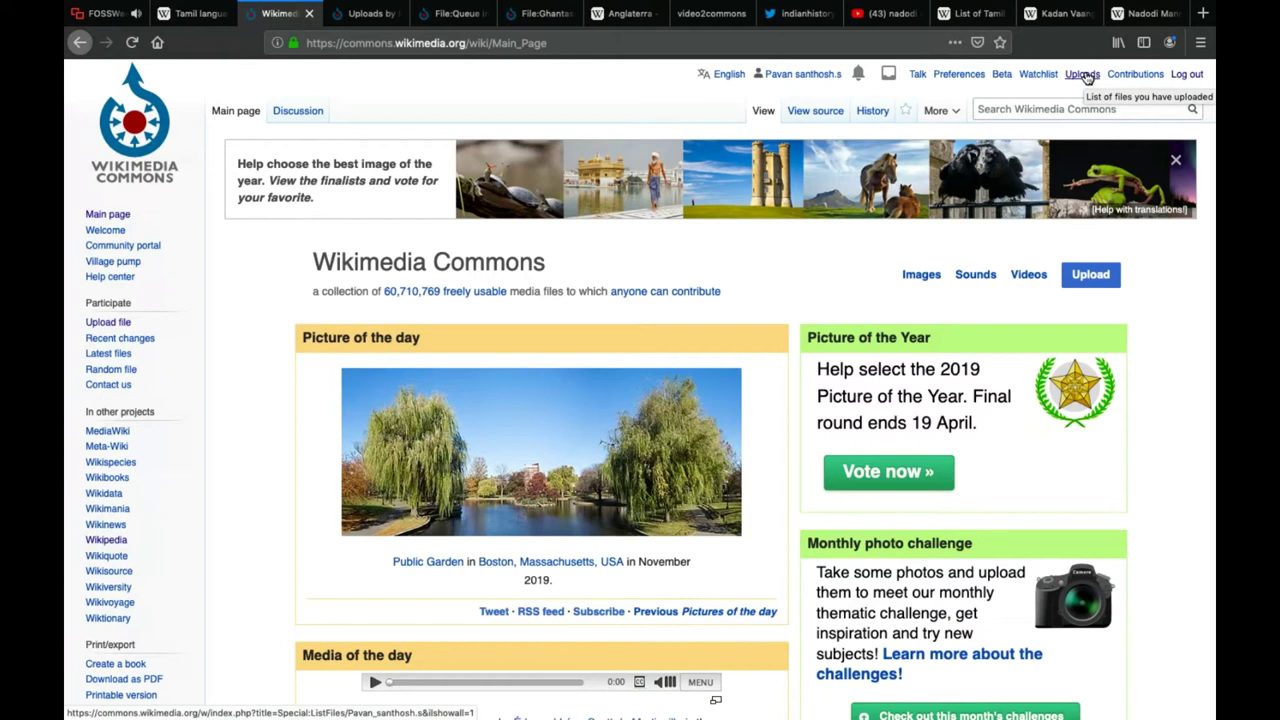
{"action": "left_click", "coordinate": [1176, 159]}
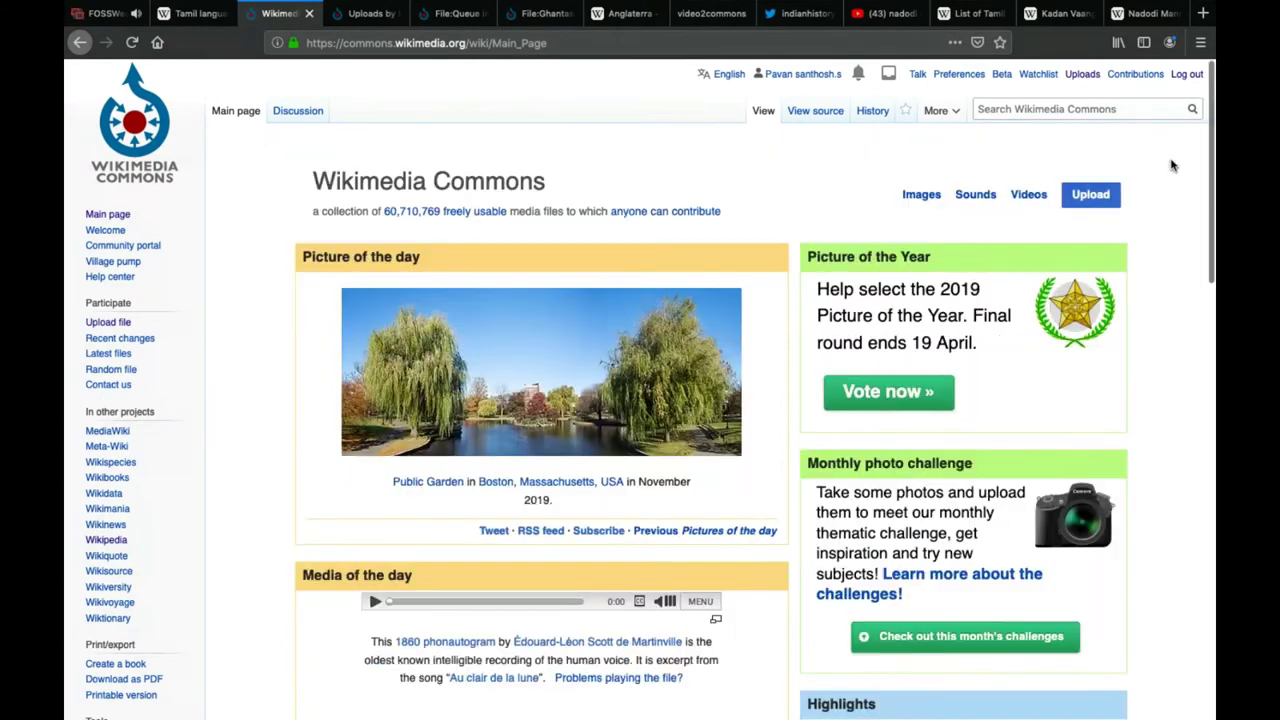
{"action": "left_click", "coordinate": [1087, 197]}
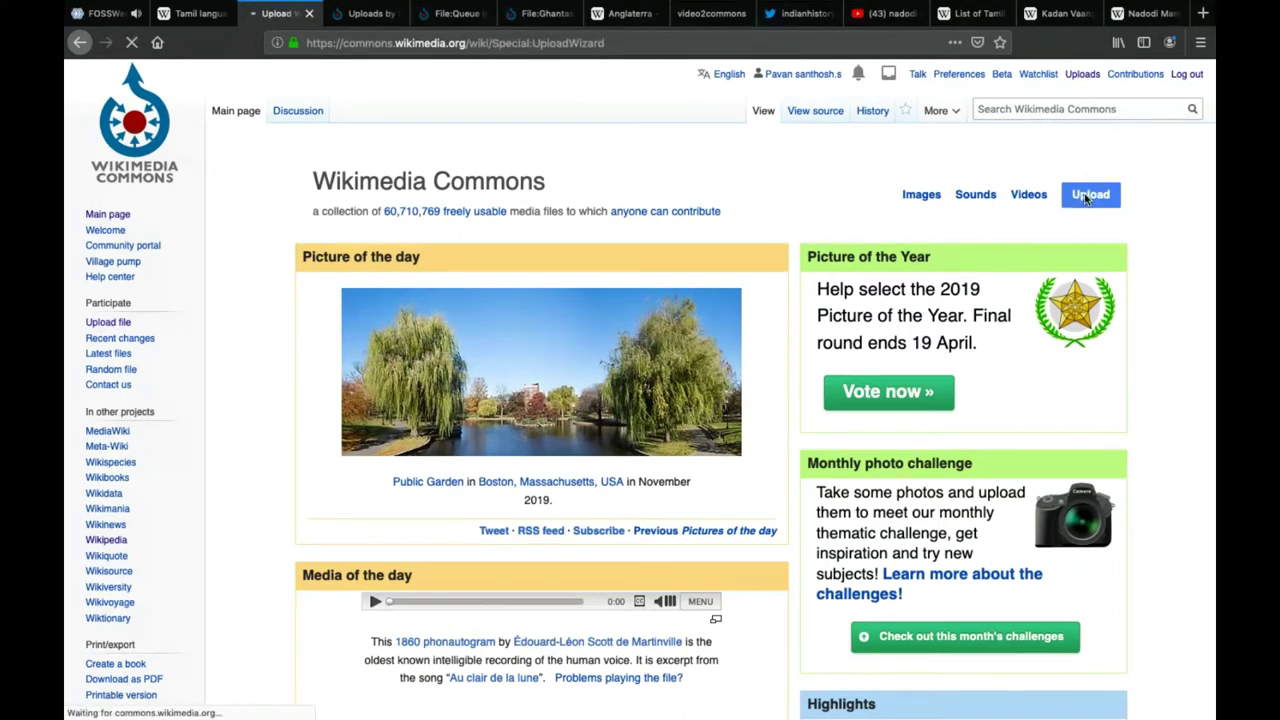
Open the list of the account's own uploads and view the Peddamma temple statue photo's file page in a new tab
{"action": "left_click", "coordinate": [1083, 79]}
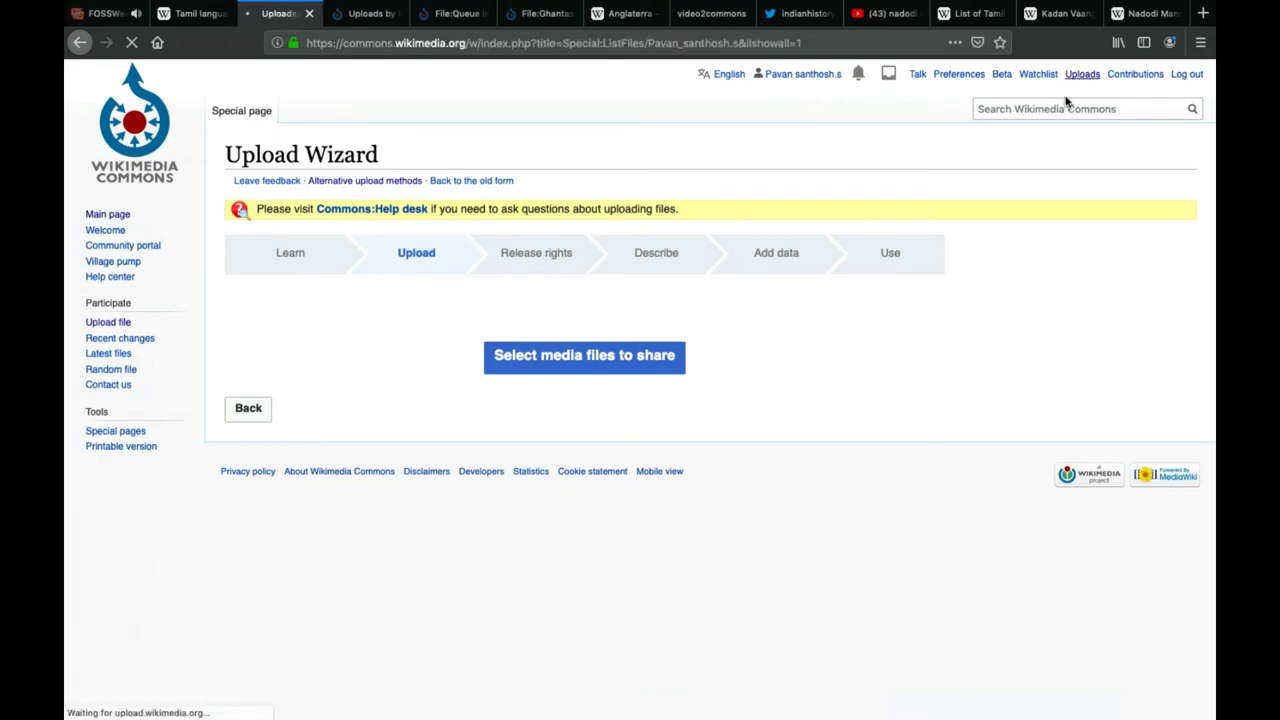
{"action": "scroll", "coordinate": [771, 437], "scroll_direction": "down", "scroll_amount": 20}
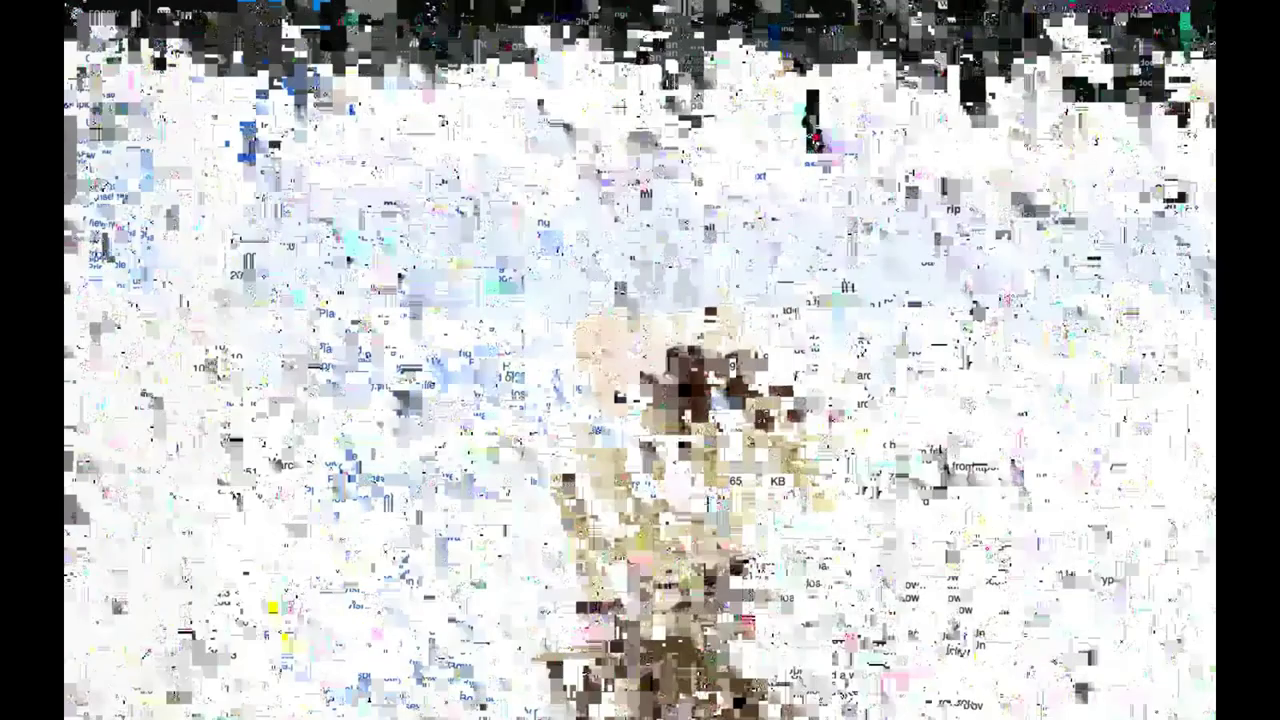
{"action": "scroll", "coordinate": [853, 440], "scroll_direction": "up", "scroll_amount": 2}
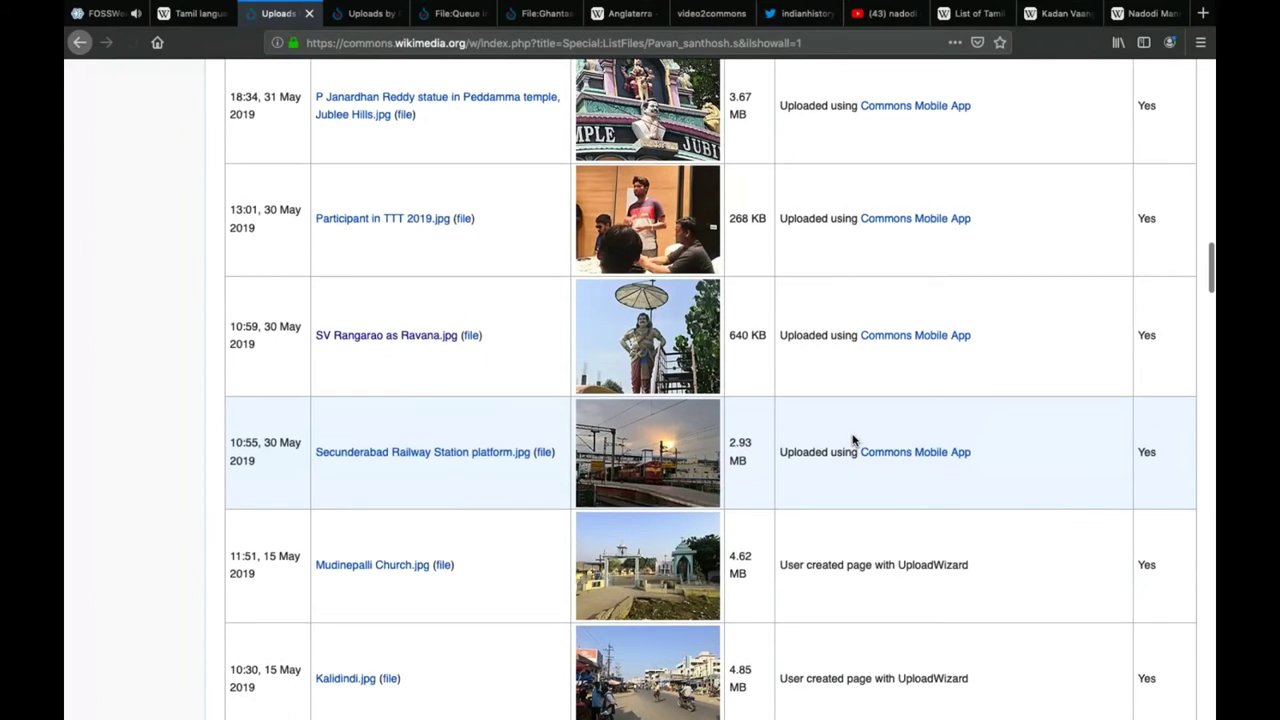
{"action": "scroll", "coordinate": [853, 440], "scroll_direction": "up", "scroll_amount": 1}
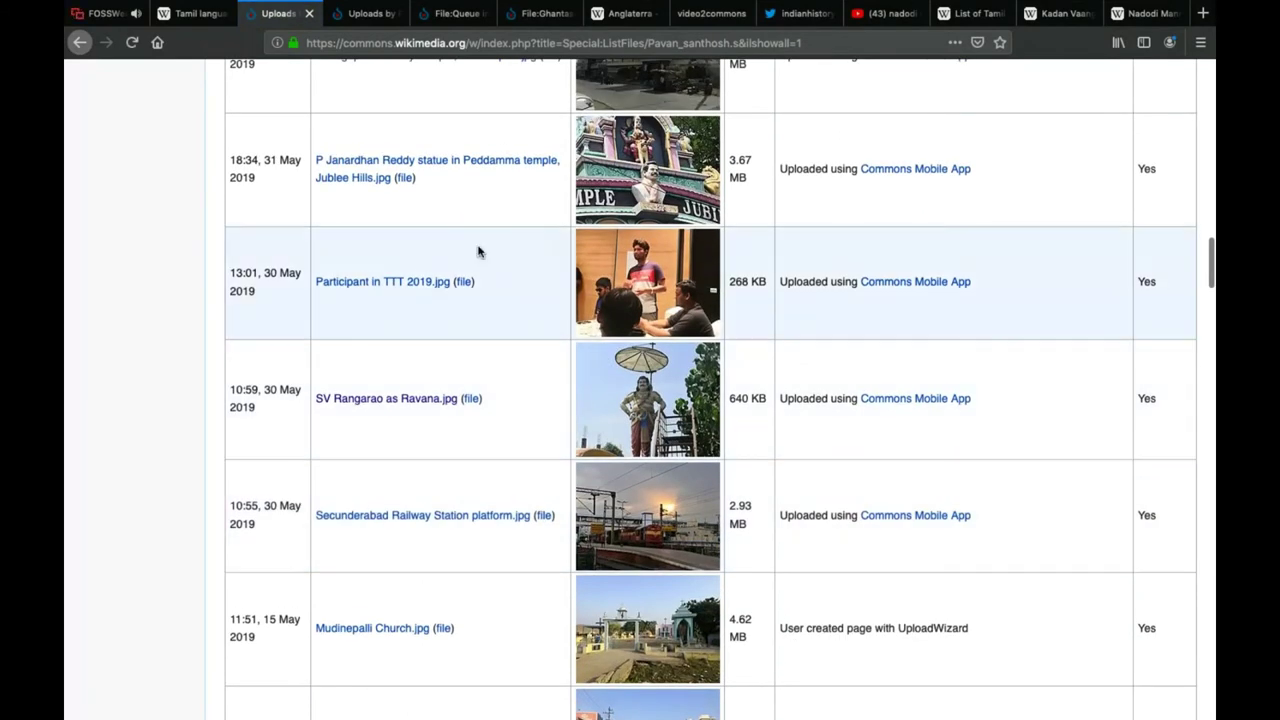
{"action": "right_click", "coordinate": [413, 165]}
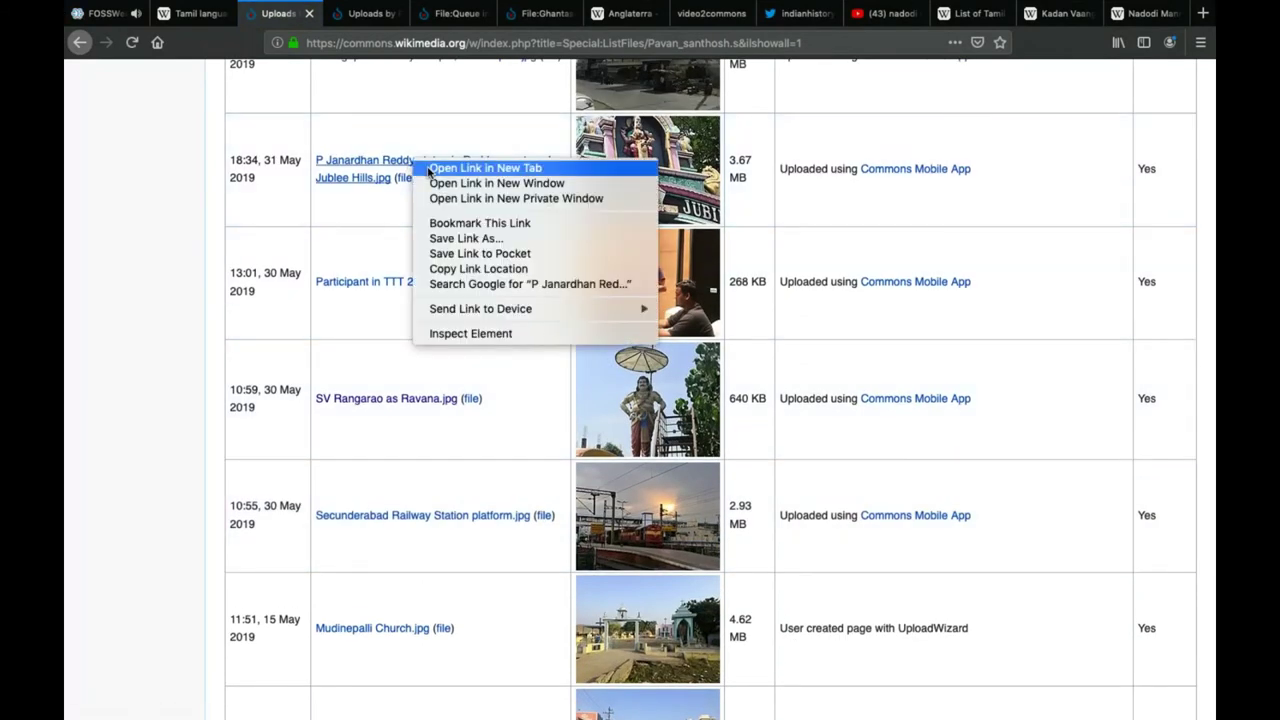
{"action": "left_click", "coordinate": [424, 167]}
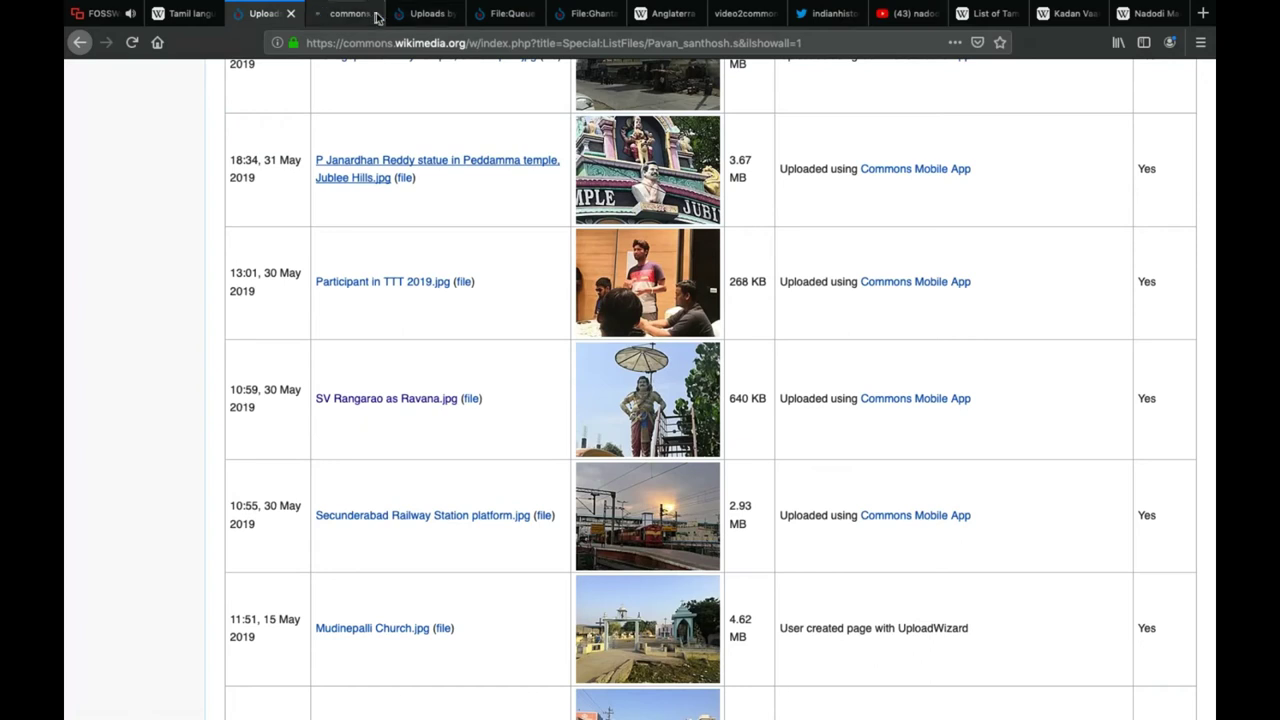
{"action": "left_click", "coordinate": [350, 13]}
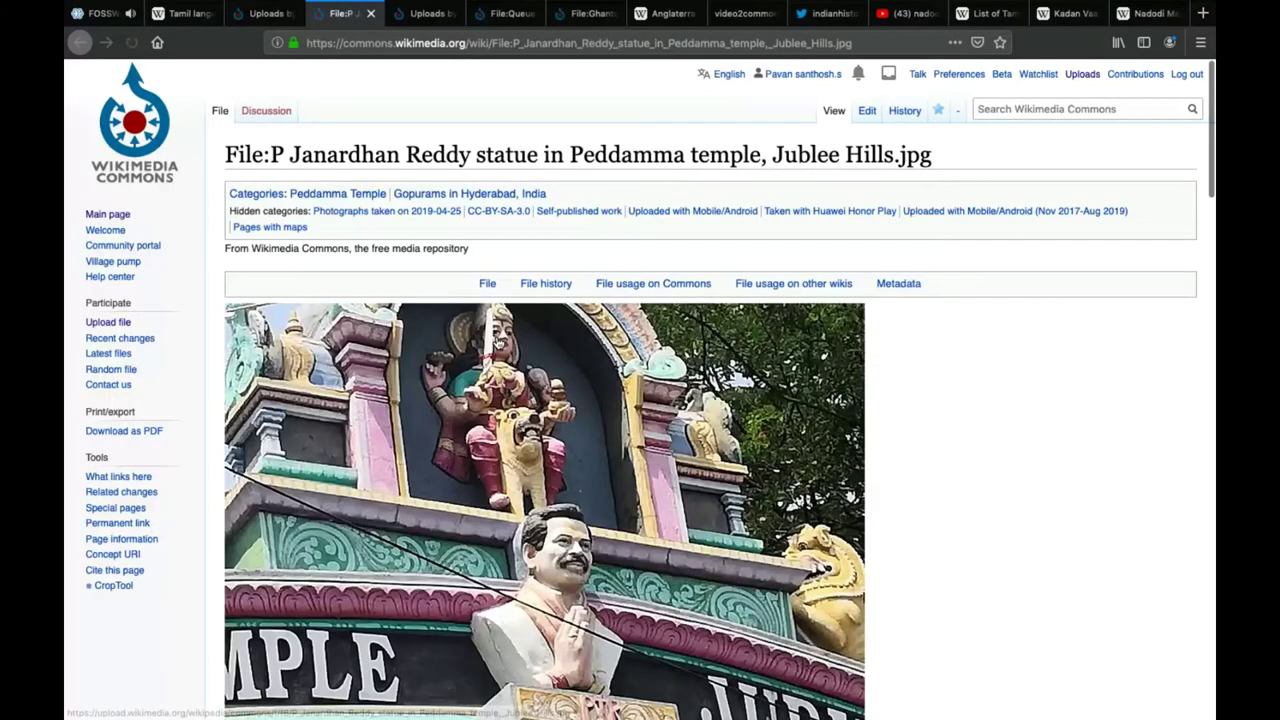
Examine the statue photo's image, summary and licensing details, and close its file page
{"action": "scroll", "coordinate": [567, 487], "scroll_direction": "down", "scroll_amount": 3}
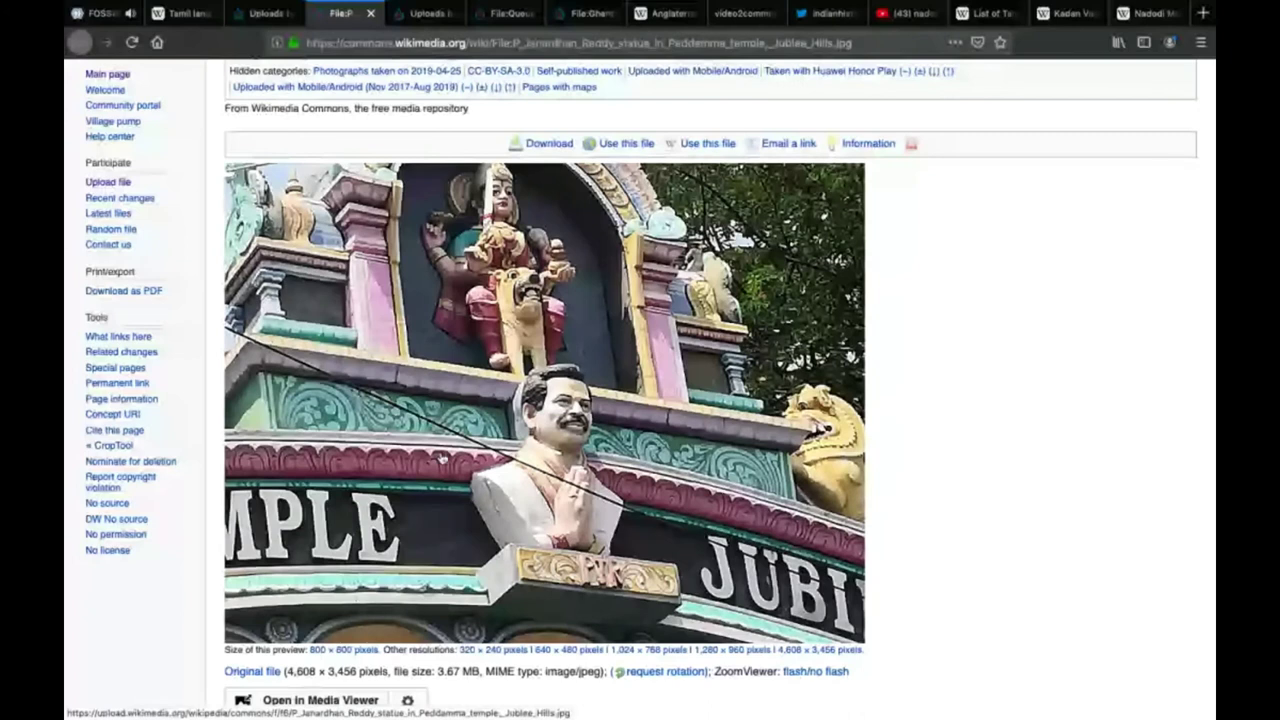
{"action": "scroll", "coordinate": [441, 458], "scroll_direction": "down", "scroll_amount": 2}
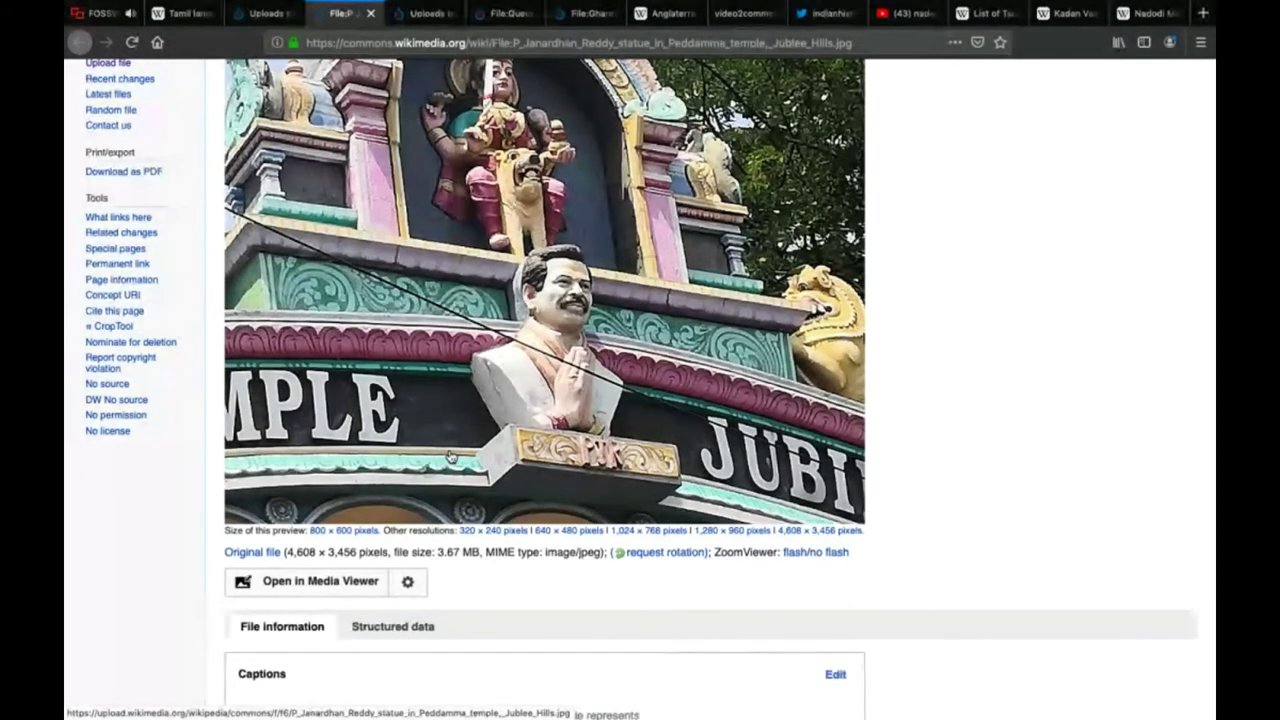
{"action": "scroll", "coordinate": [569, 366], "scroll_direction": "up", "scroll_amount": 2}
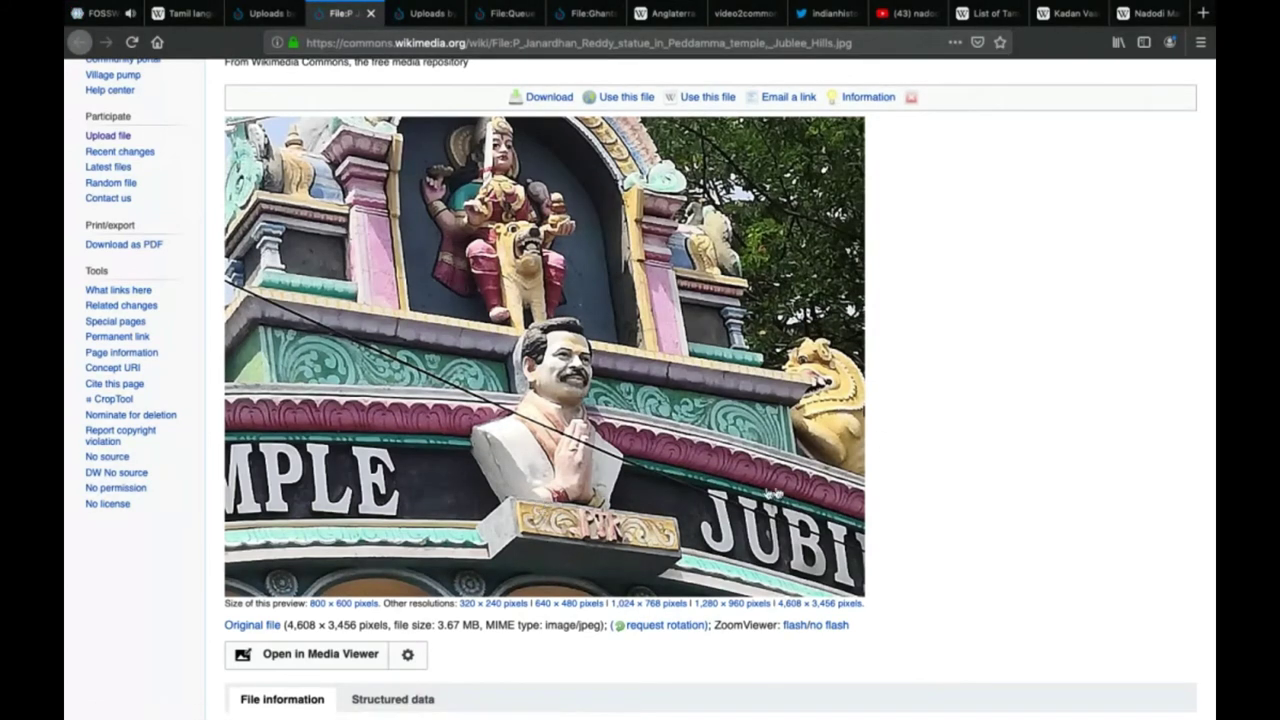
{"action": "scroll", "coordinate": [764, 490], "scroll_direction": "down", "scroll_amount": 5}
{"action": "scroll", "coordinate": [764, 488], "scroll_direction": "down", "scroll_amount": 3}
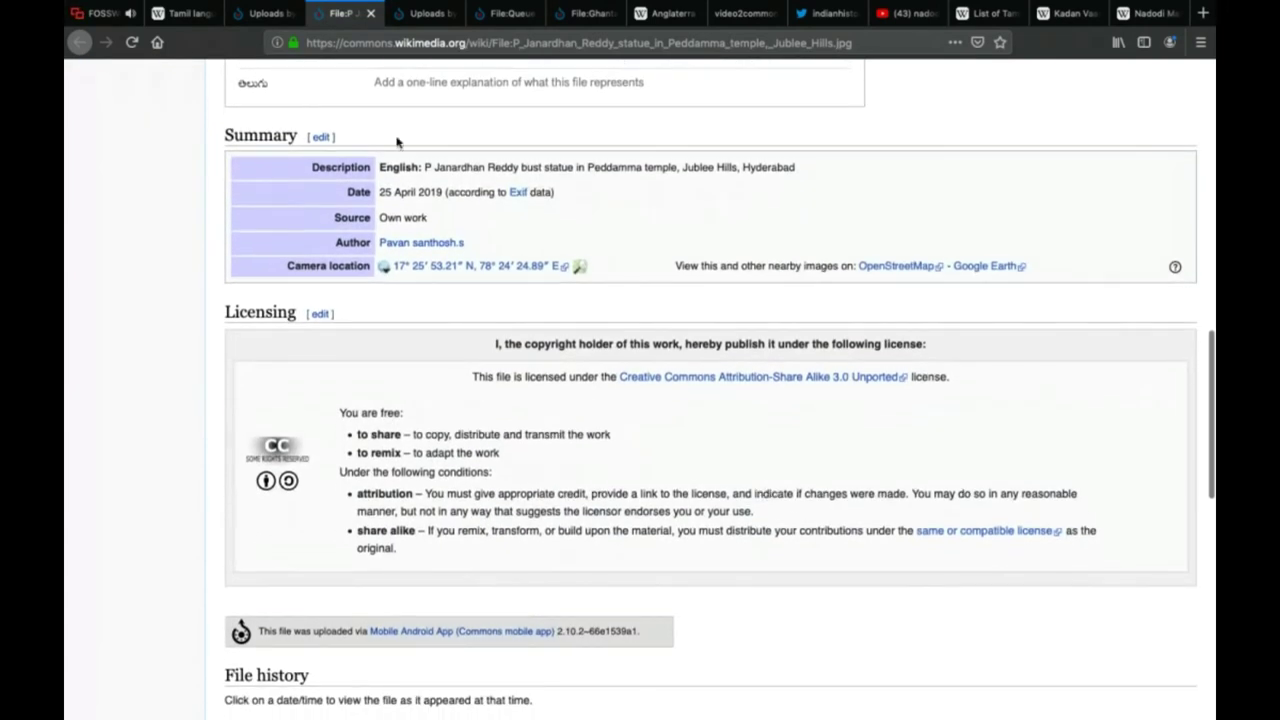
{"action": "left_click", "coordinate": [370, 13]}
Browse the list of own uploads, examining the names, thumbnails and upload descriptions of older and recent files
{"action": "scroll", "coordinate": [400, 380], "scroll_direction": "down", "scroll_amount": 1}
{"action": "scroll", "coordinate": [693, 393], "scroll_direction": "down", "scroll_amount": 7}
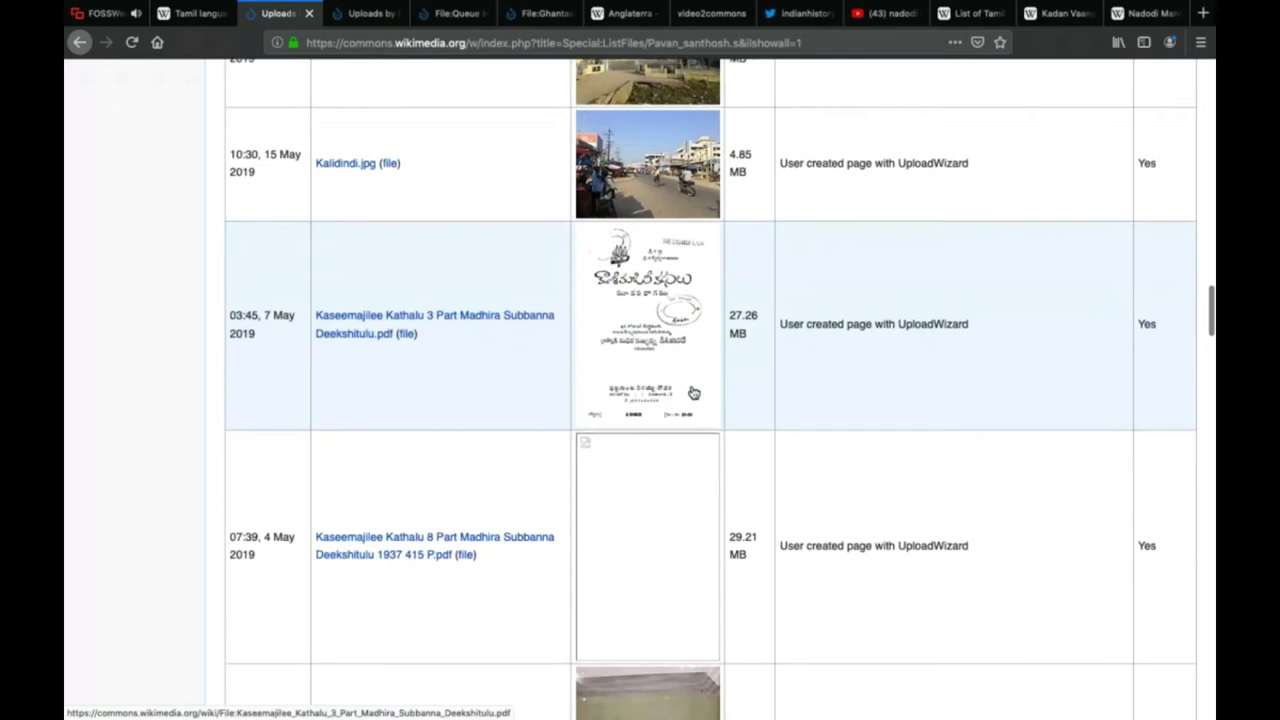
{"action": "scroll", "coordinate": [693, 393], "scroll_direction": "up", "scroll_amount": 4}
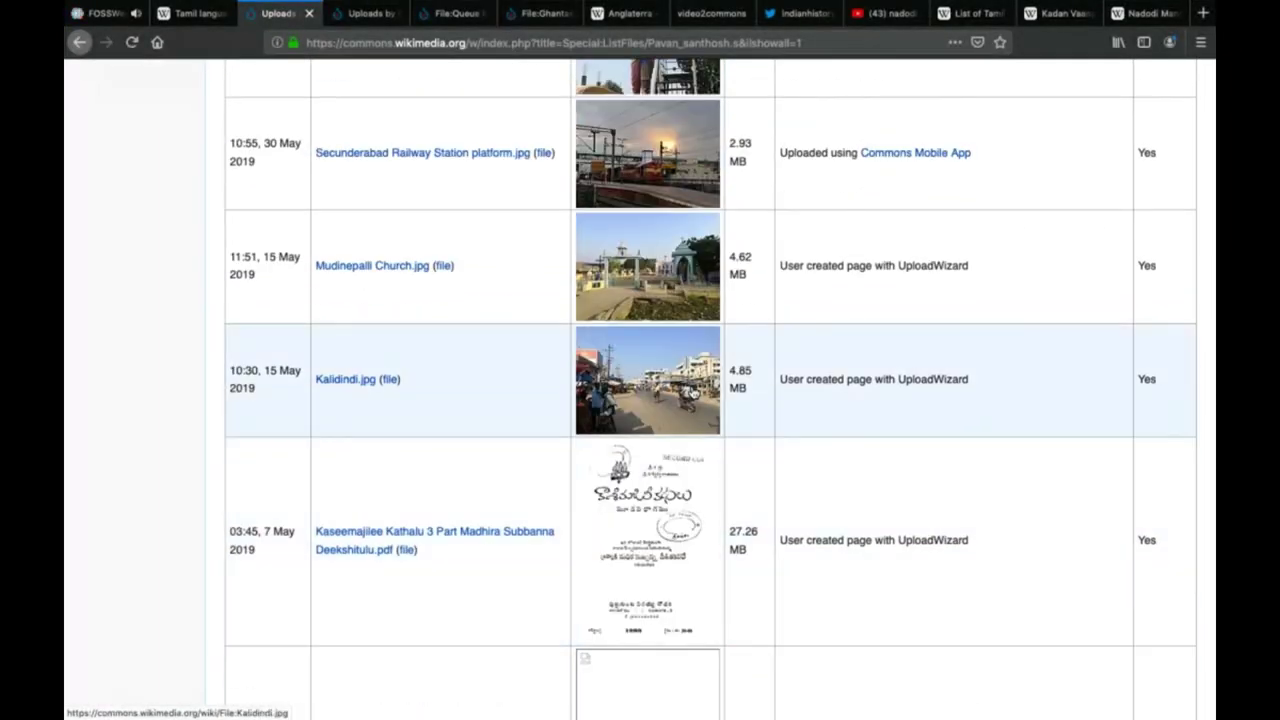
{"action": "scroll", "coordinate": [693, 393], "scroll_direction": "down", "scroll_amount": 10}
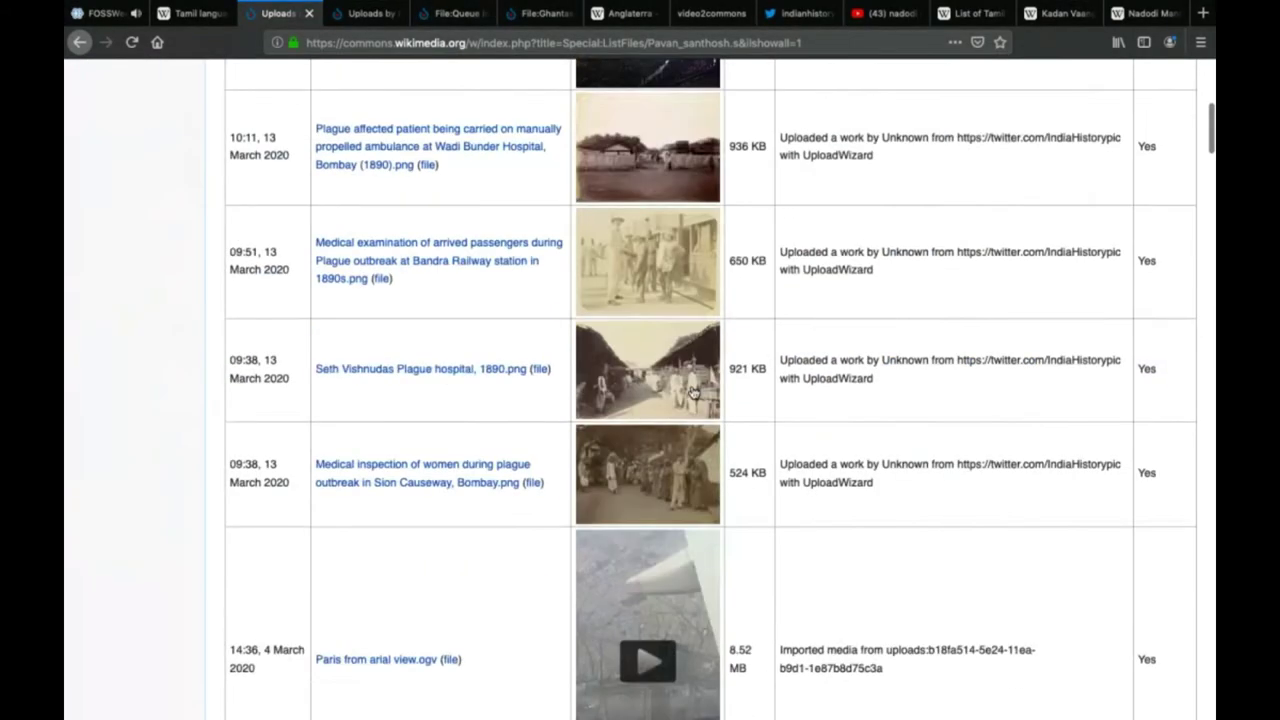
{"action": "scroll", "coordinate": [693, 393], "scroll_direction": "up", "scroll_amount": 1}
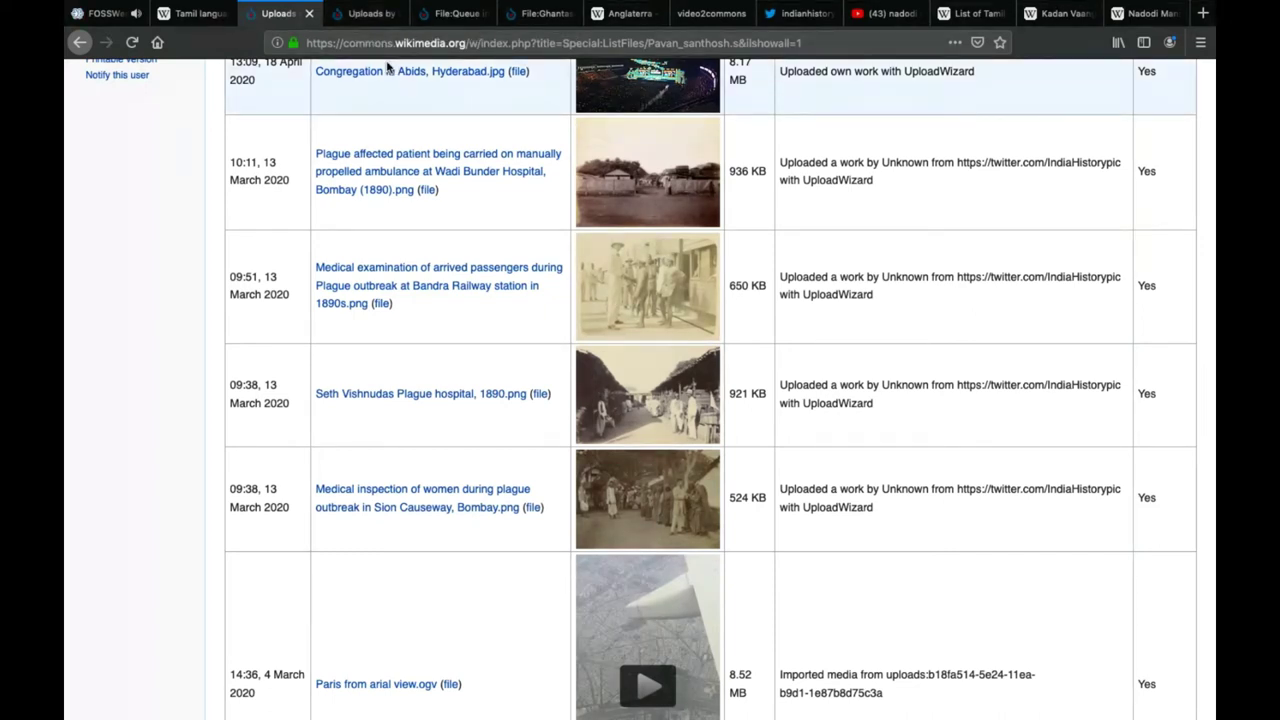
{"action": "scroll", "coordinate": [388, 66], "scroll_direction": "up", "scroll_amount": 1}
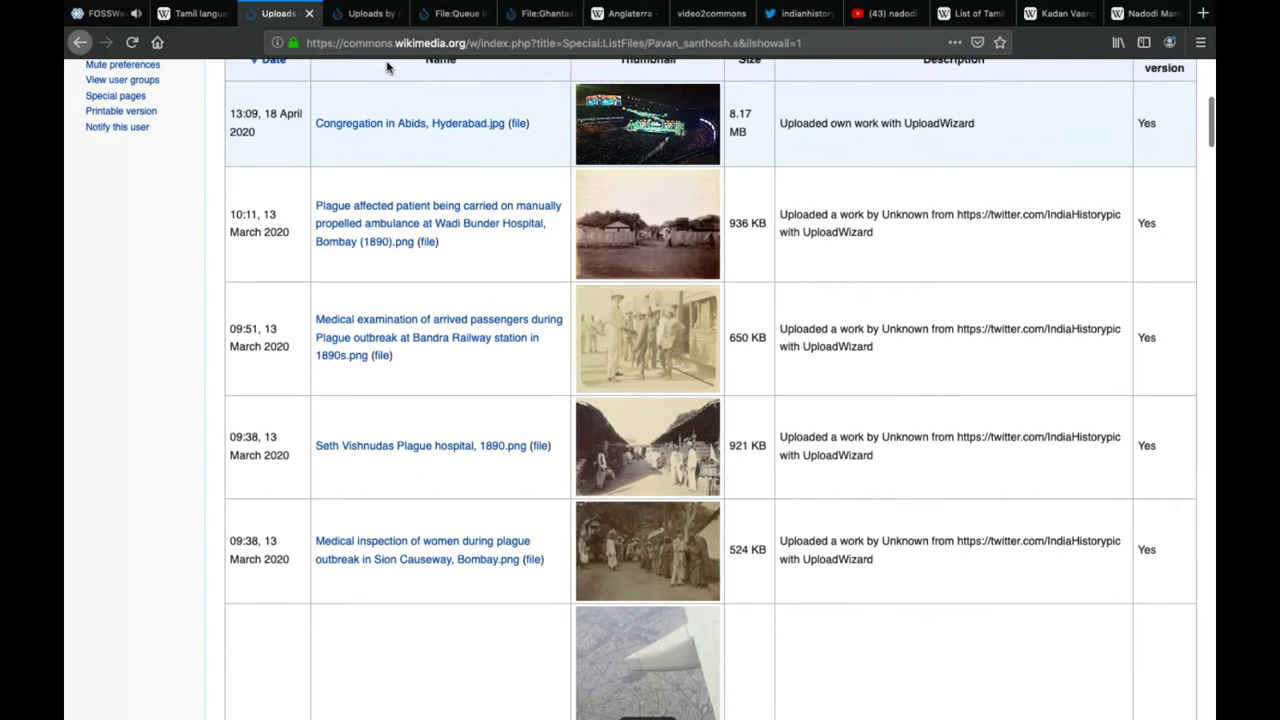
{"action": "scroll", "coordinate": [383, 133], "scroll_direction": "down", "scroll_amount": 2}
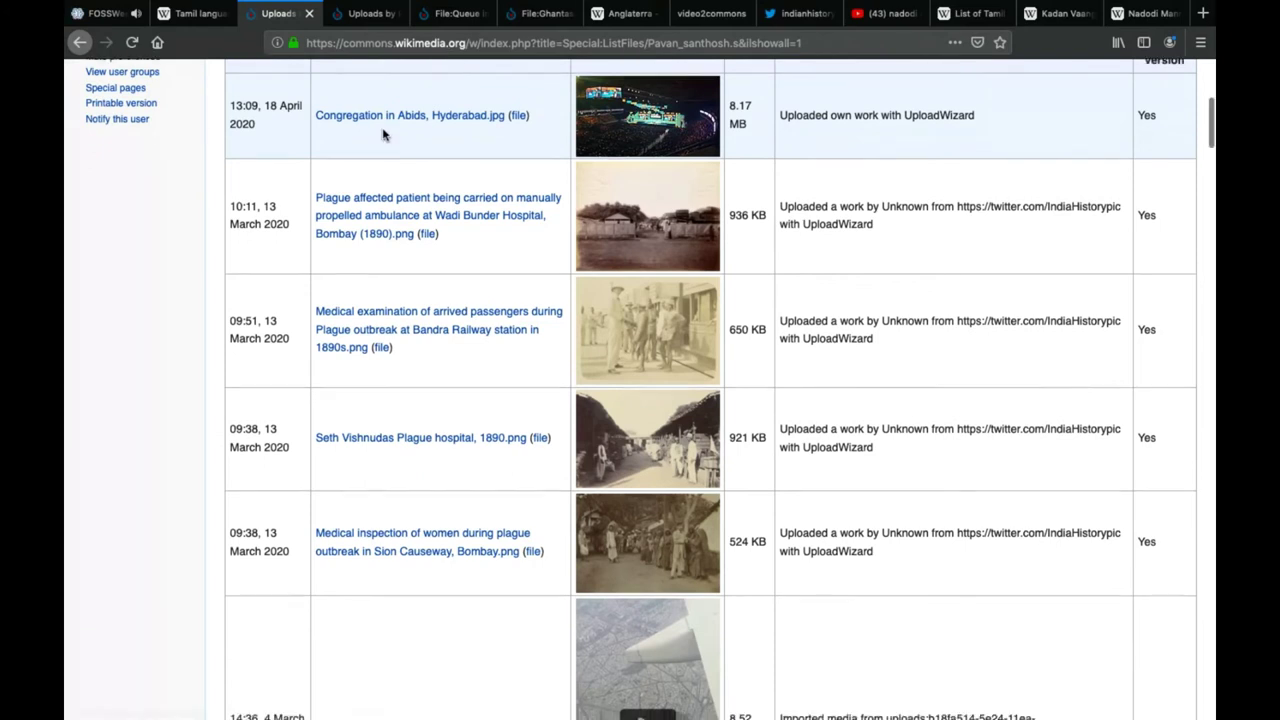
{"action": "scroll", "coordinate": [383, 133], "scroll_direction": "down", "scroll_amount": 1}
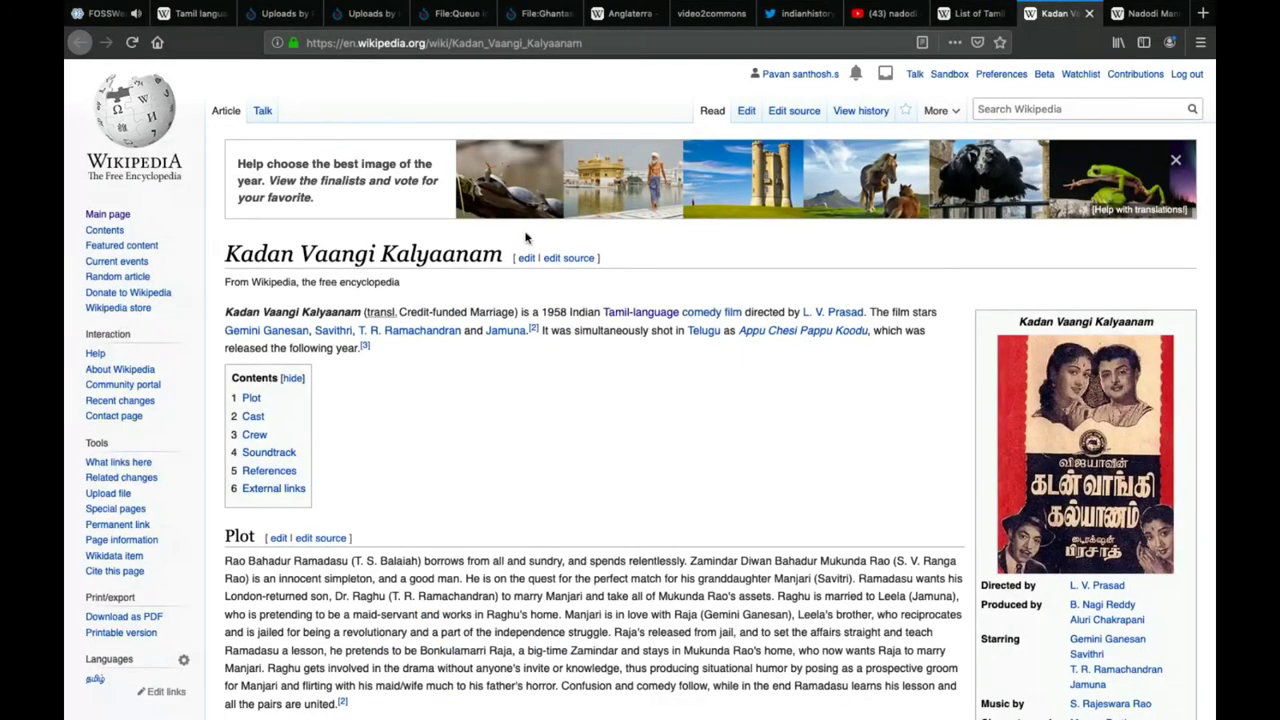
Switch to the Wikipedia article Nadodi Mannan and examine its introduction, contents and film infobox
{"action": "left_click", "coordinate": [1140, 13]}
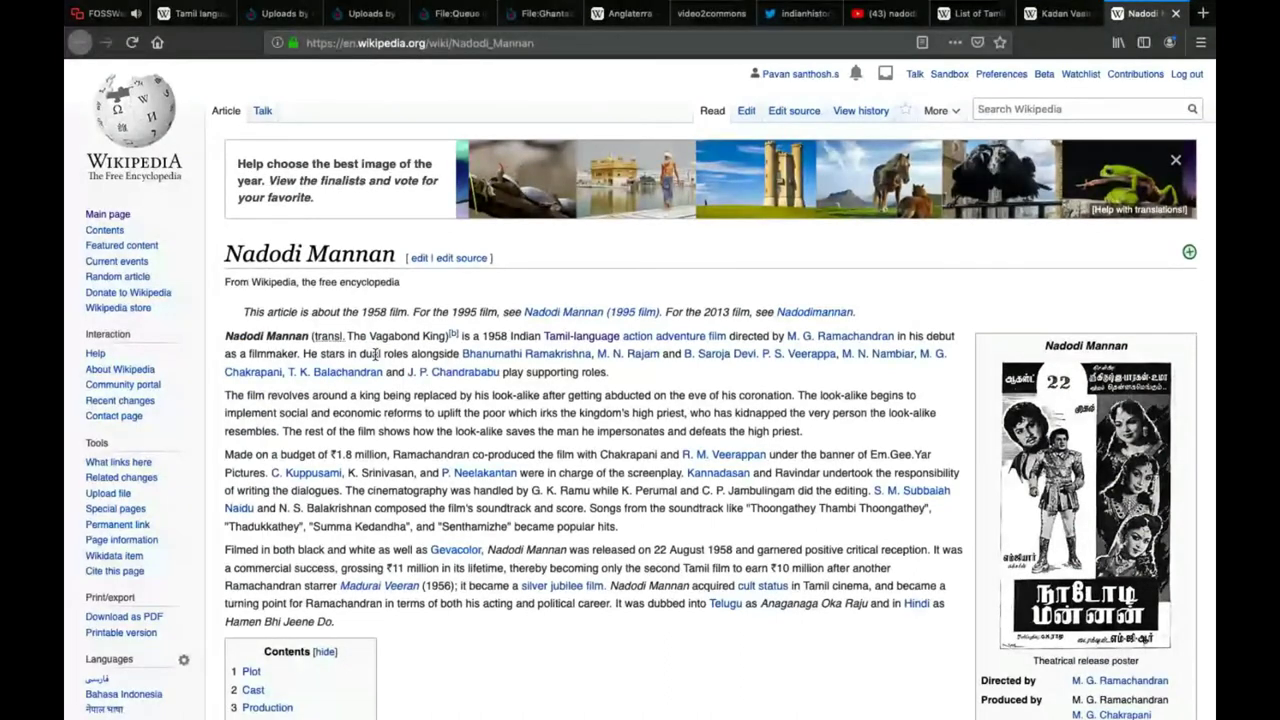
{"action": "scroll", "coordinate": [804, 298], "scroll_direction": "down", "scroll_amount": 1}
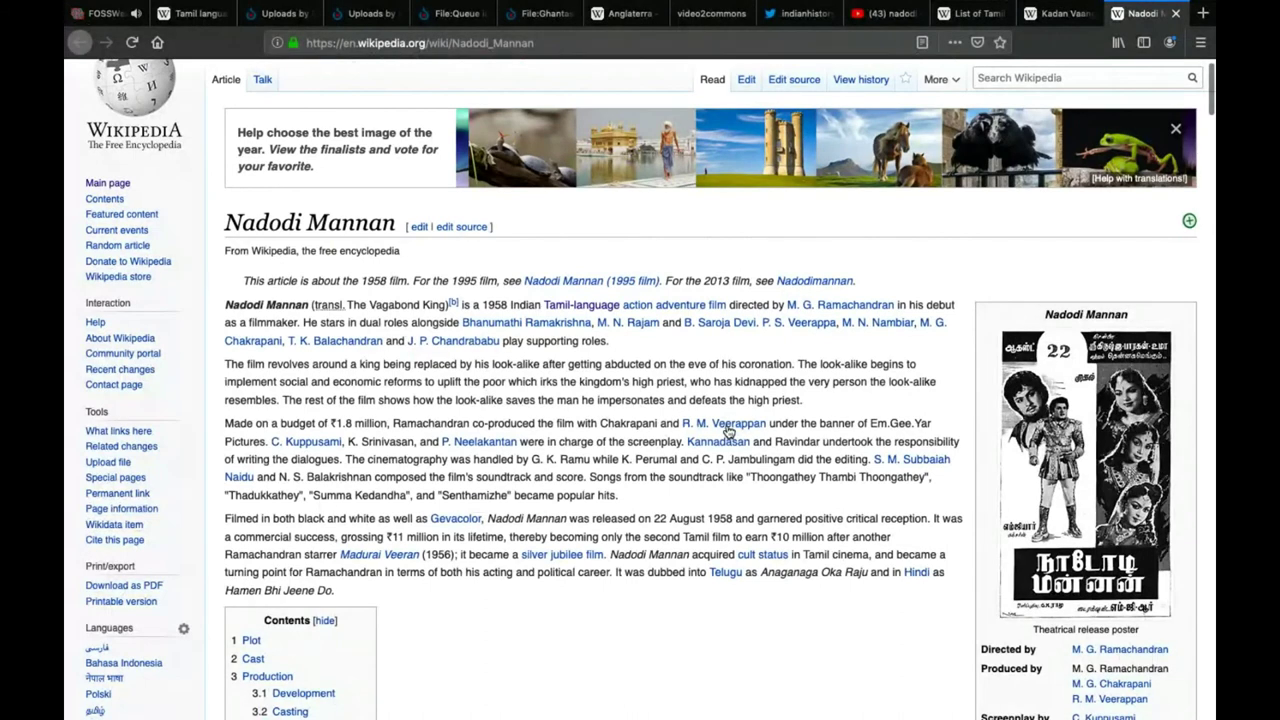
{"action": "mouse_move", "coordinate": [728, 431]}
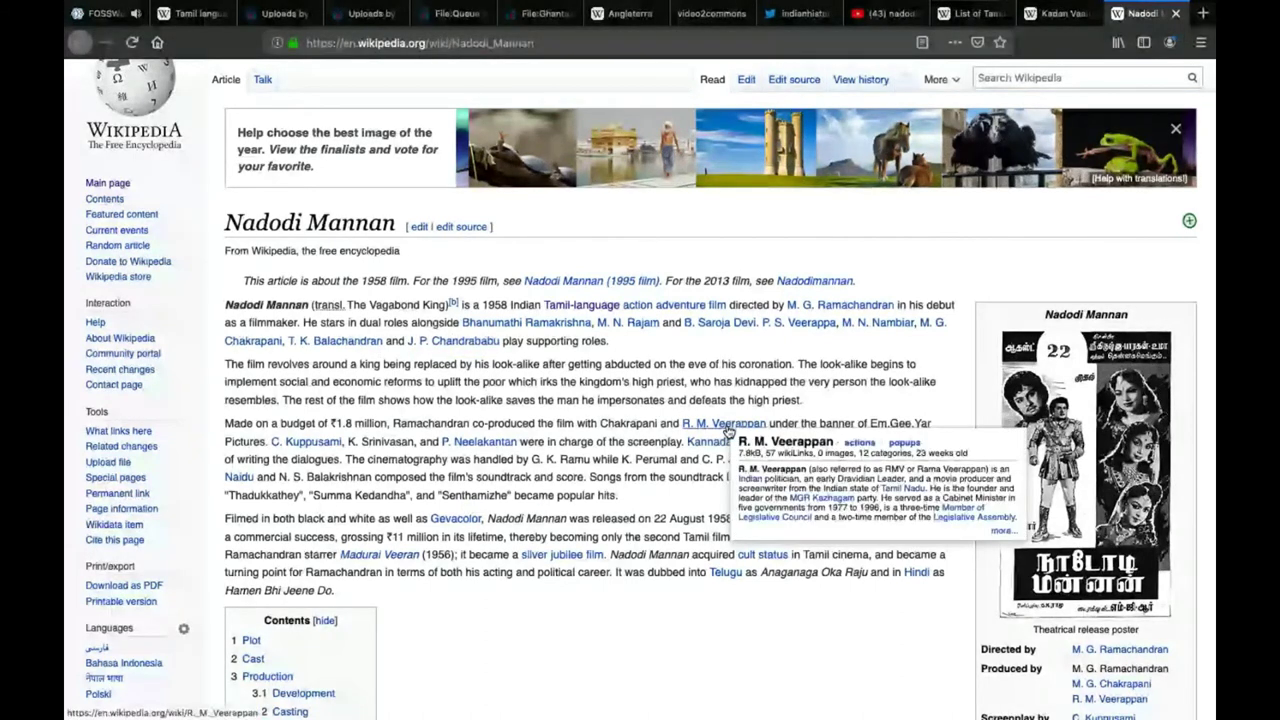
{"action": "scroll", "coordinate": [894, 400], "scroll_direction": "down", "scroll_amount": 3}
{"action": "scroll", "coordinate": [893, 396], "scroll_direction": "down", "scroll_amount": 3}
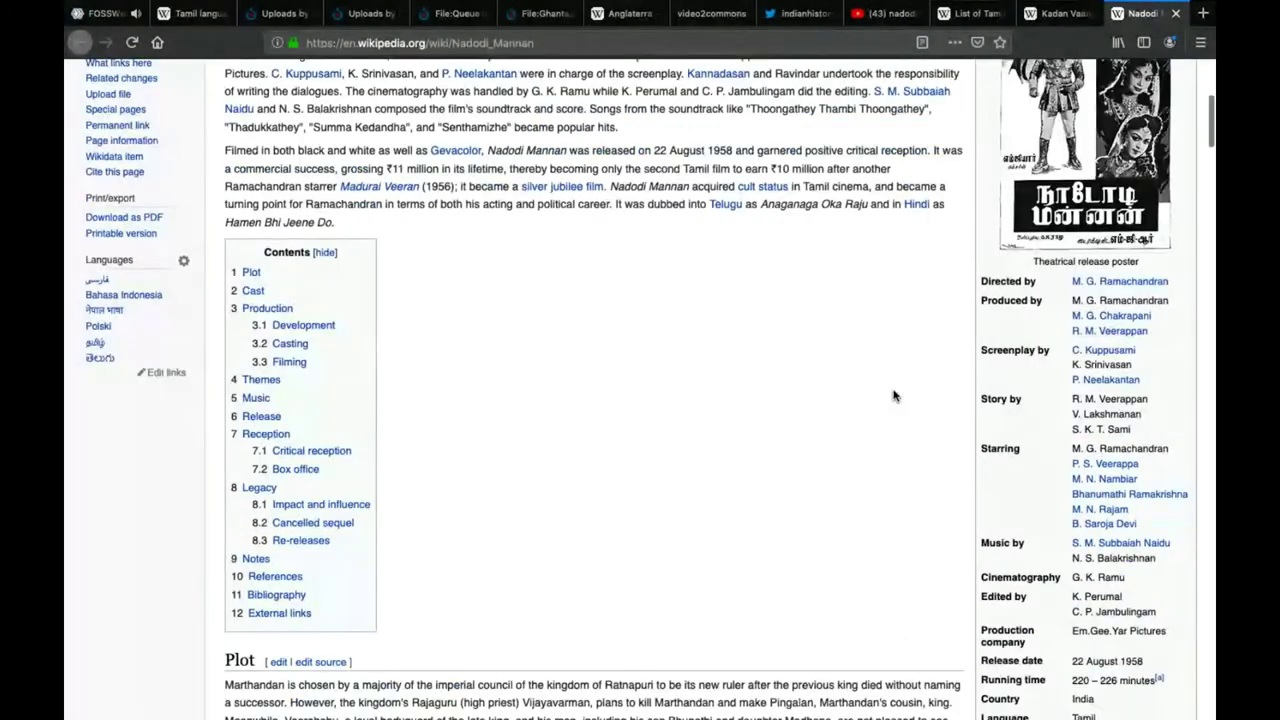
{"action": "scroll", "coordinate": [894, 396], "scroll_direction": "down", "scroll_amount": 3}
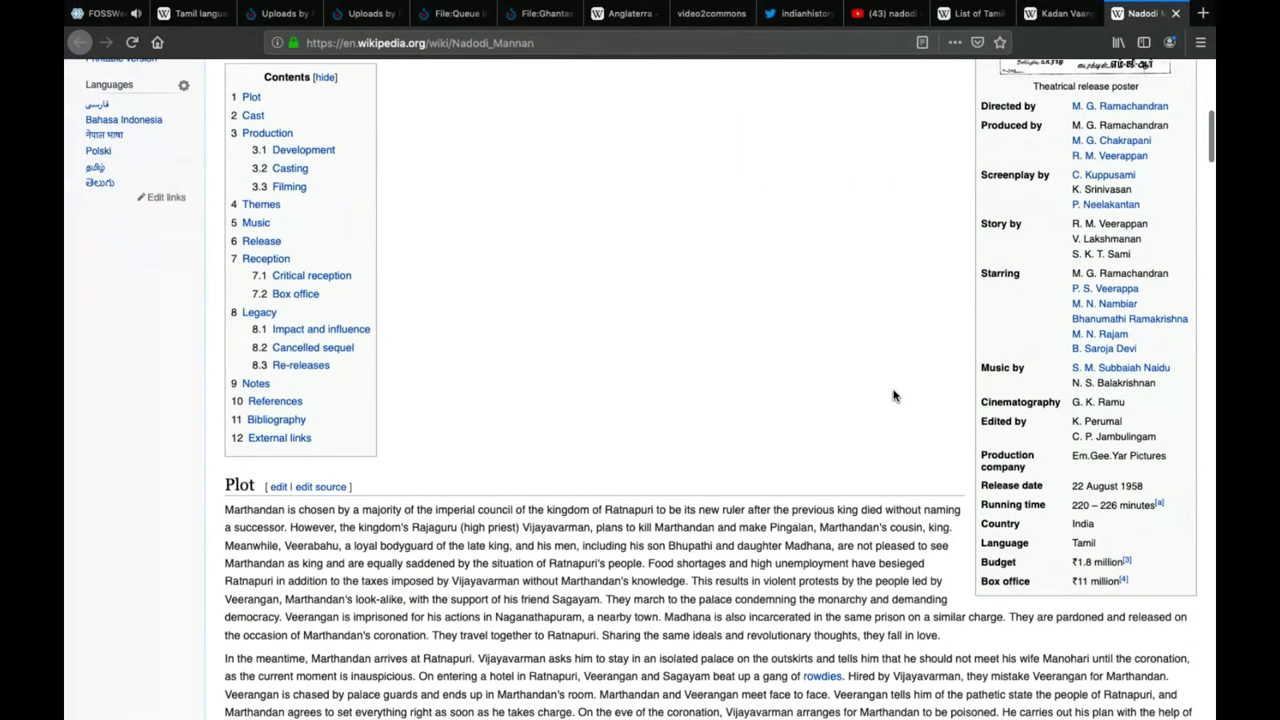
{"action": "scroll", "coordinate": [894, 396], "scroll_direction": "up", "scroll_amount": 1}
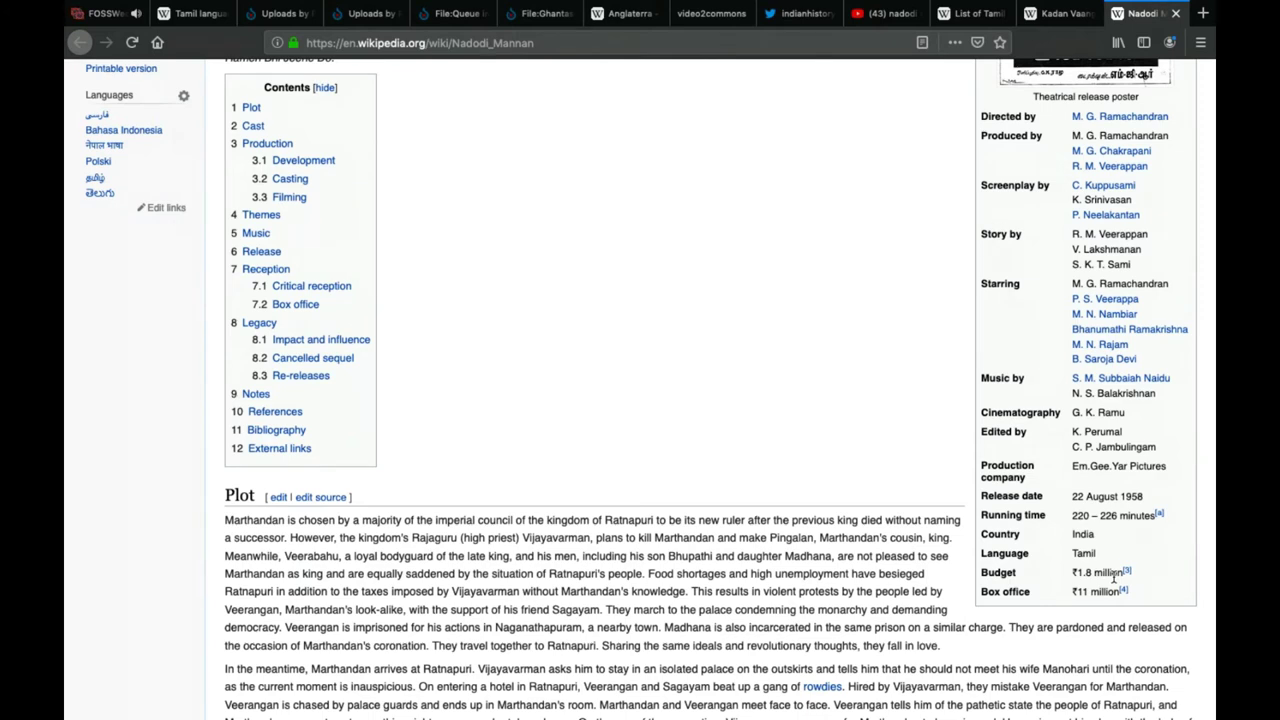
Examine the Nadodi Mannan article's theatrical release poster, lead paragraphs and production credits
{"action": "scroll", "coordinate": [1113, 578], "scroll_direction": "up", "scroll_amount": 5}
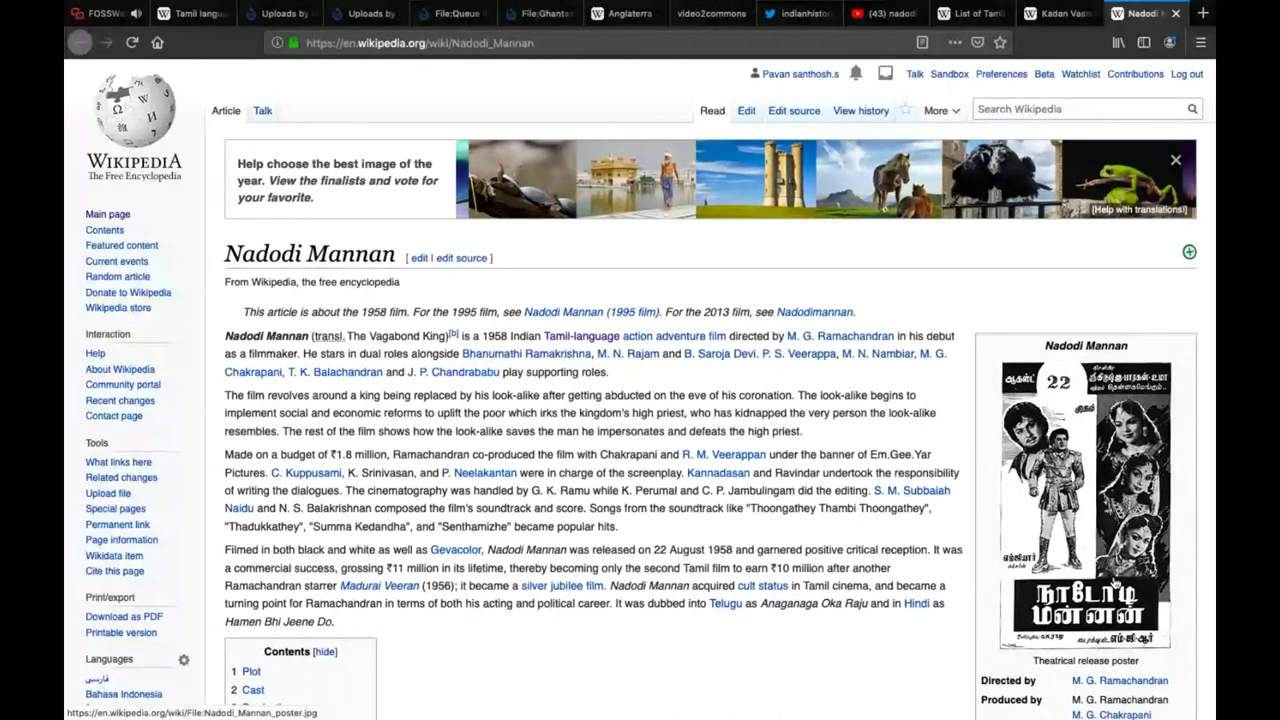
{"action": "scroll", "coordinate": [783, 505], "scroll_direction": "down", "scroll_amount": 5}
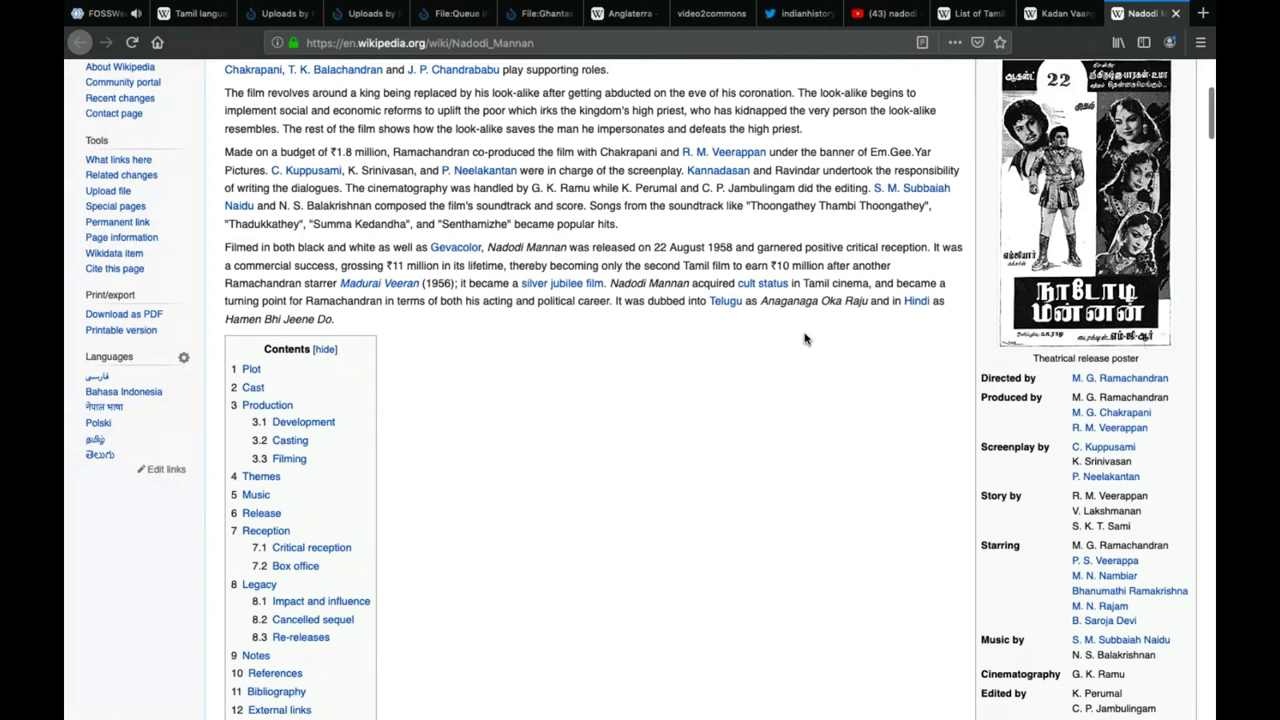
{"action": "scroll", "coordinate": [805, 339], "scroll_direction": "up", "scroll_amount": 1}
{"action": "mouse_move", "coordinate": [1048, 228]}
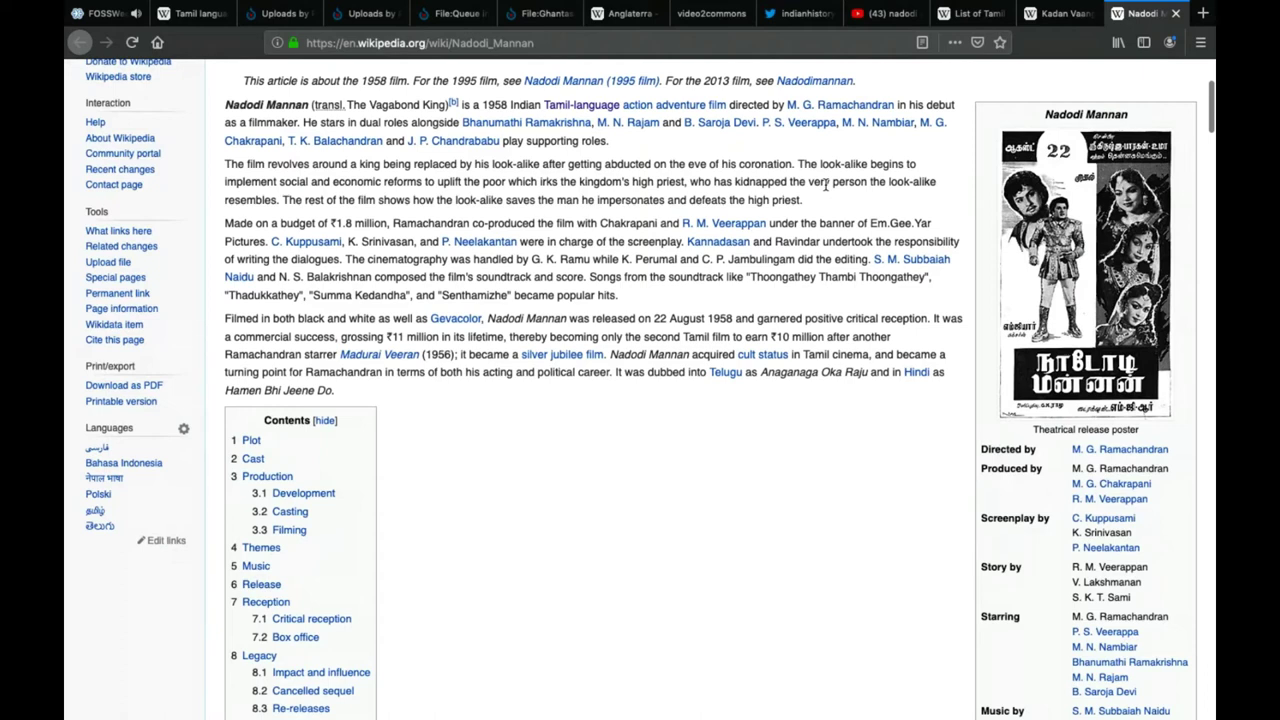
{"action": "scroll", "coordinate": [826, 184], "scroll_direction": "up", "scroll_amount": 3}
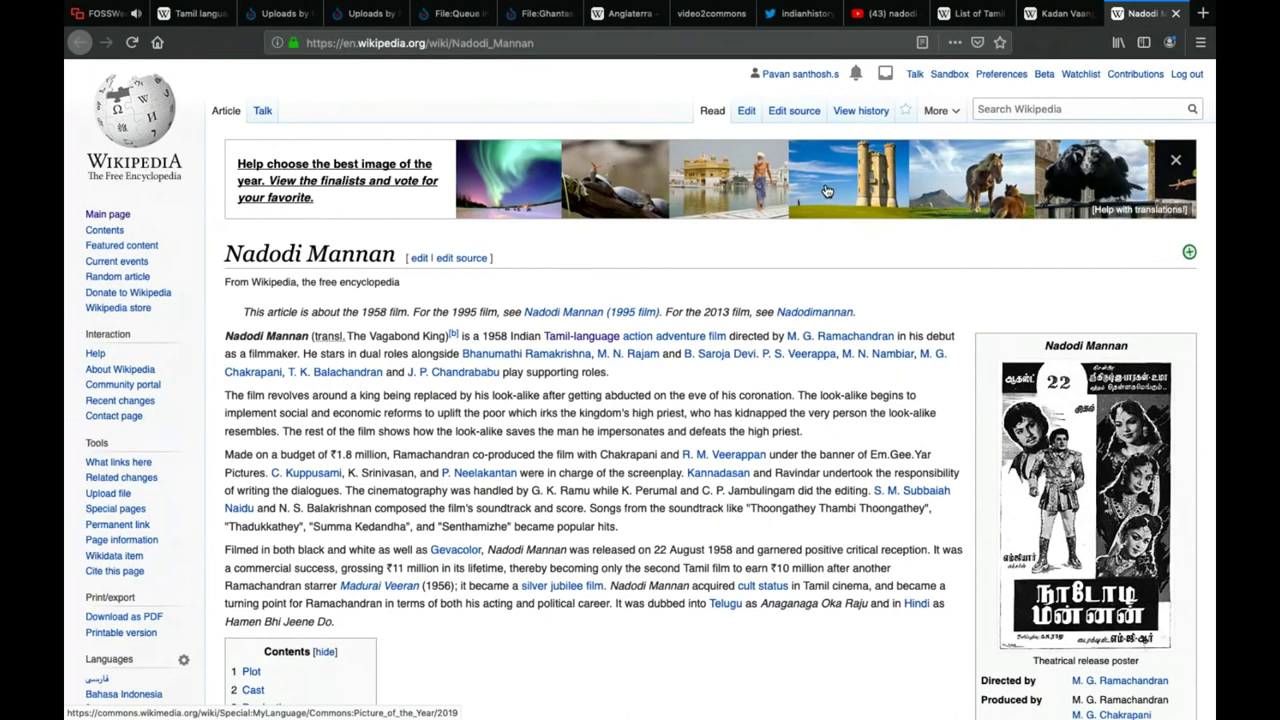
Review the ATM queue photo's file page and its entry among the older files in the uploads list
{"action": "left_click", "coordinate": [540, 13]}
{"action": "left_click", "coordinate": [452, 14]}
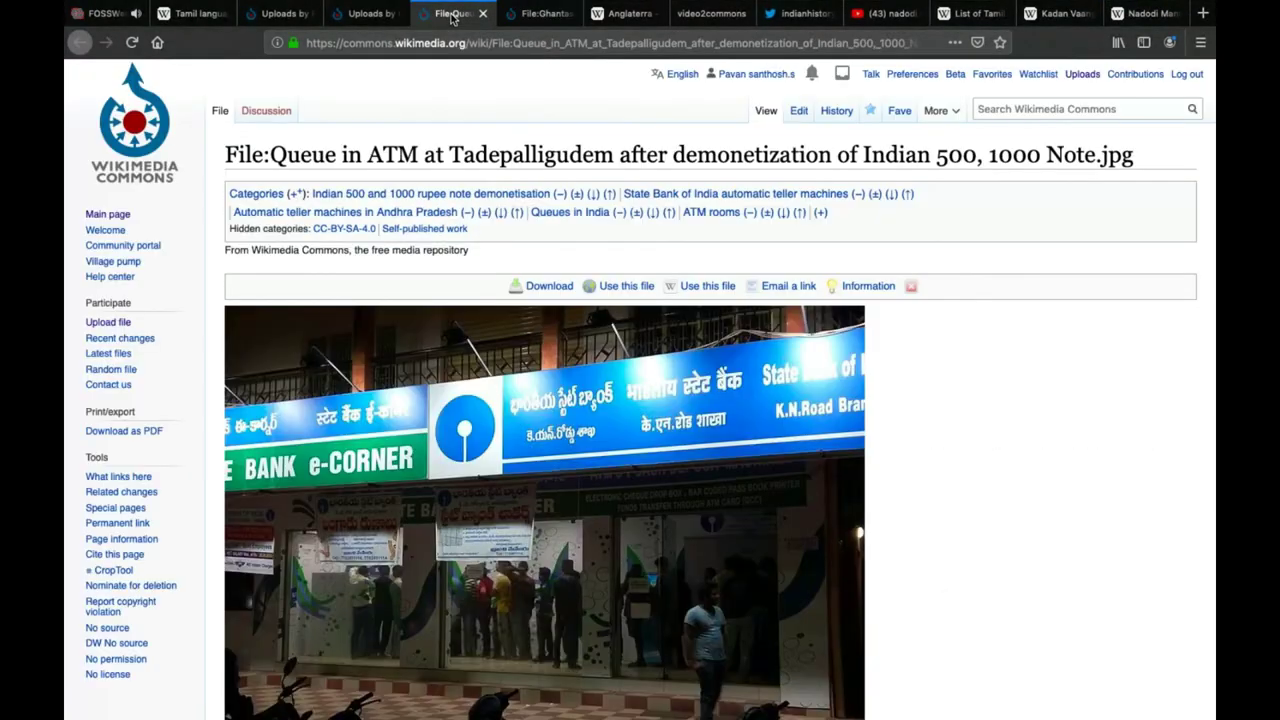
{"action": "left_click", "coordinate": [366, 18]}
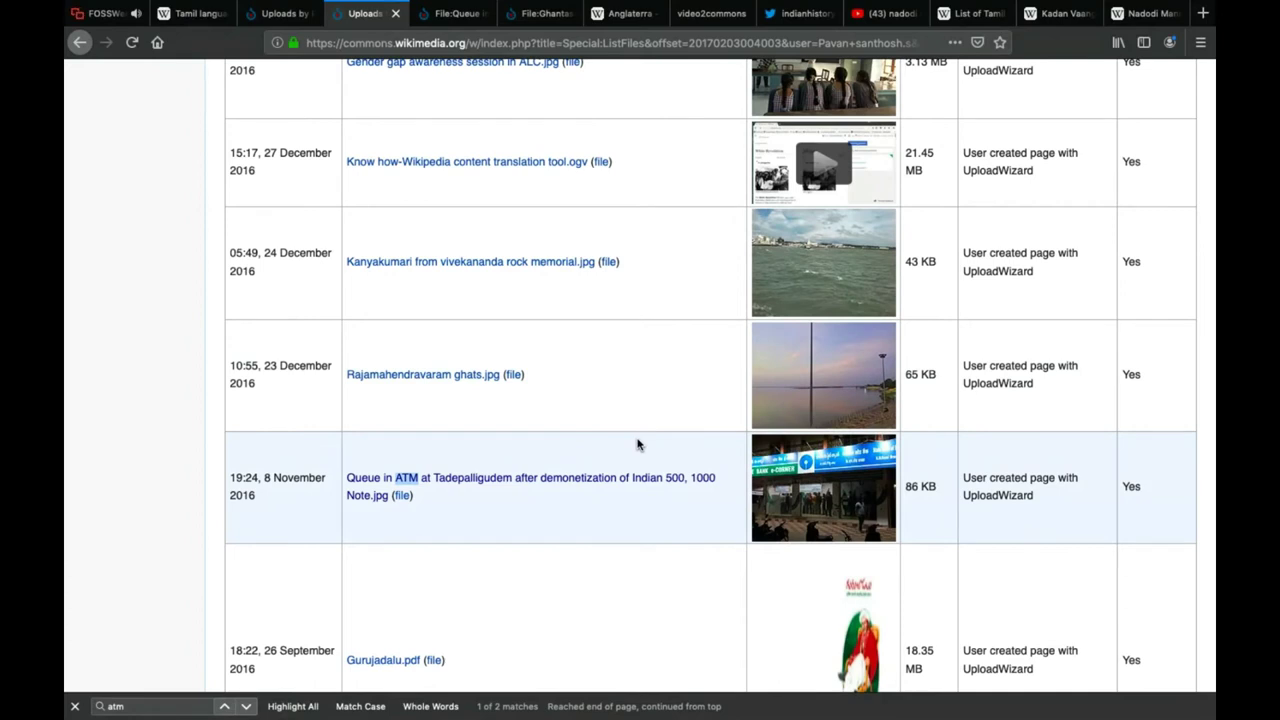
{"action": "scroll", "coordinate": [637, 444], "scroll_direction": "down", "scroll_amount": 1}
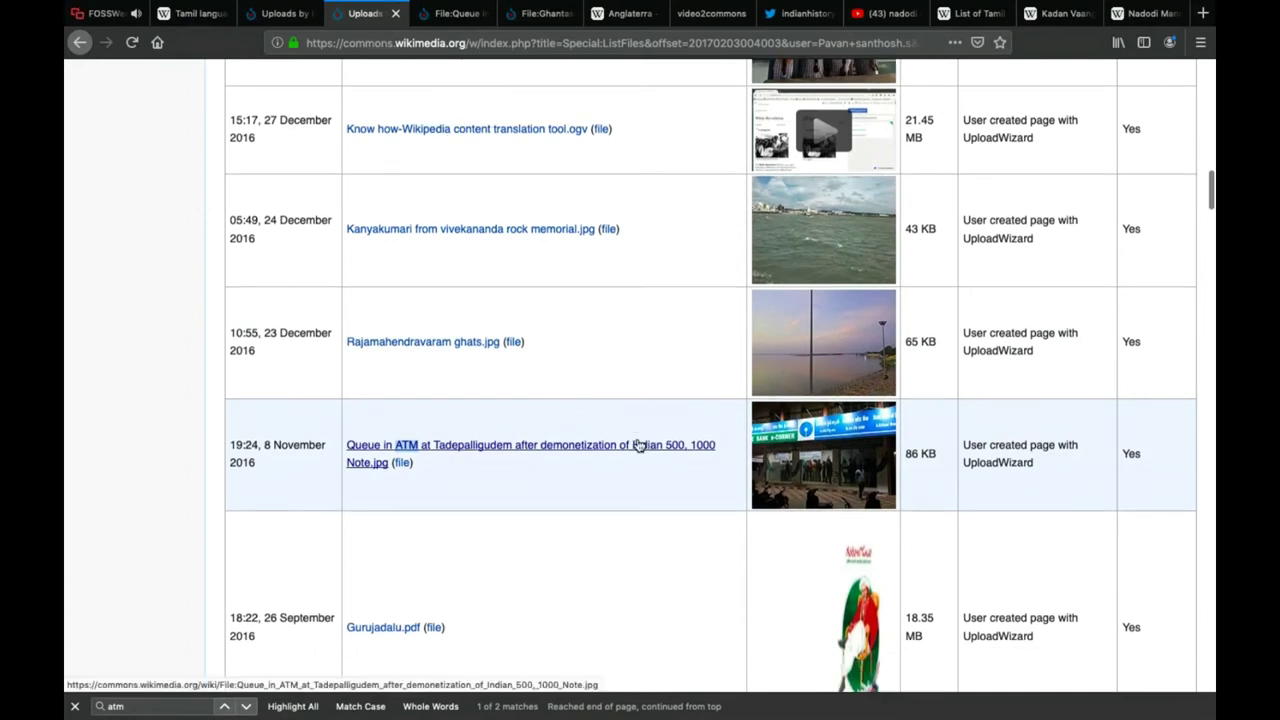
{"action": "scroll", "coordinate": [637, 444], "scroll_direction": "up", "scroll_amount": 3}
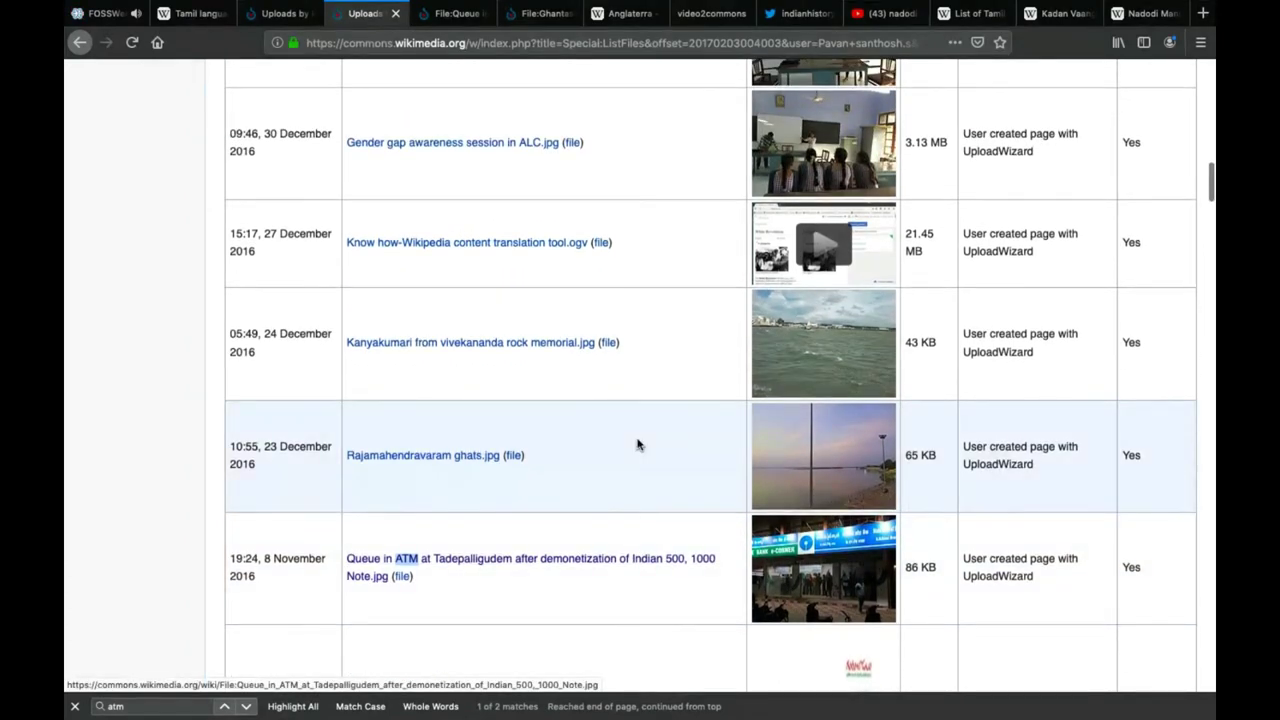
{"action": "scroll", "coordinate": [637, 444], "scroll_direction": "up", "scroll_amount": 4}
{"action": "scroll", "coordinate": [637, 444], "scroll_direction": "up", "scroll_amount": 15}
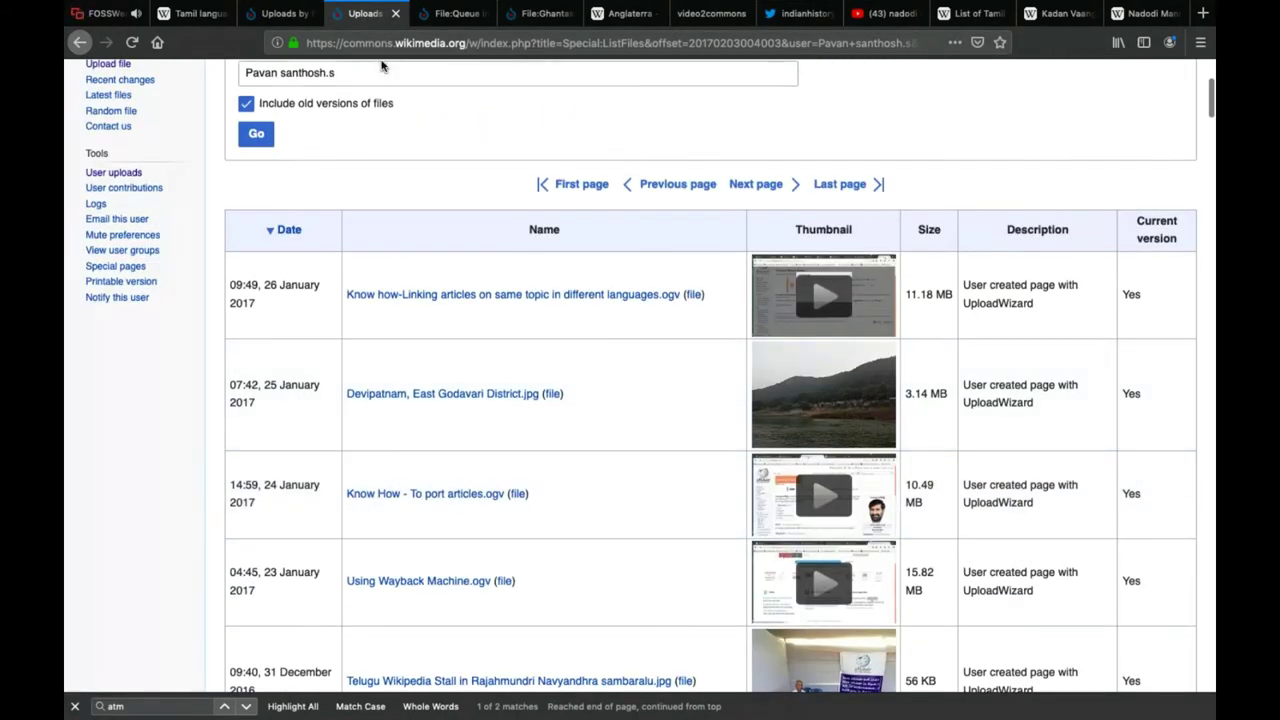
Return to the list of recent uploads and view the plague-affected patient image's file page in a new tab
{"action": "left_click", "coordinate": [280, 13]}
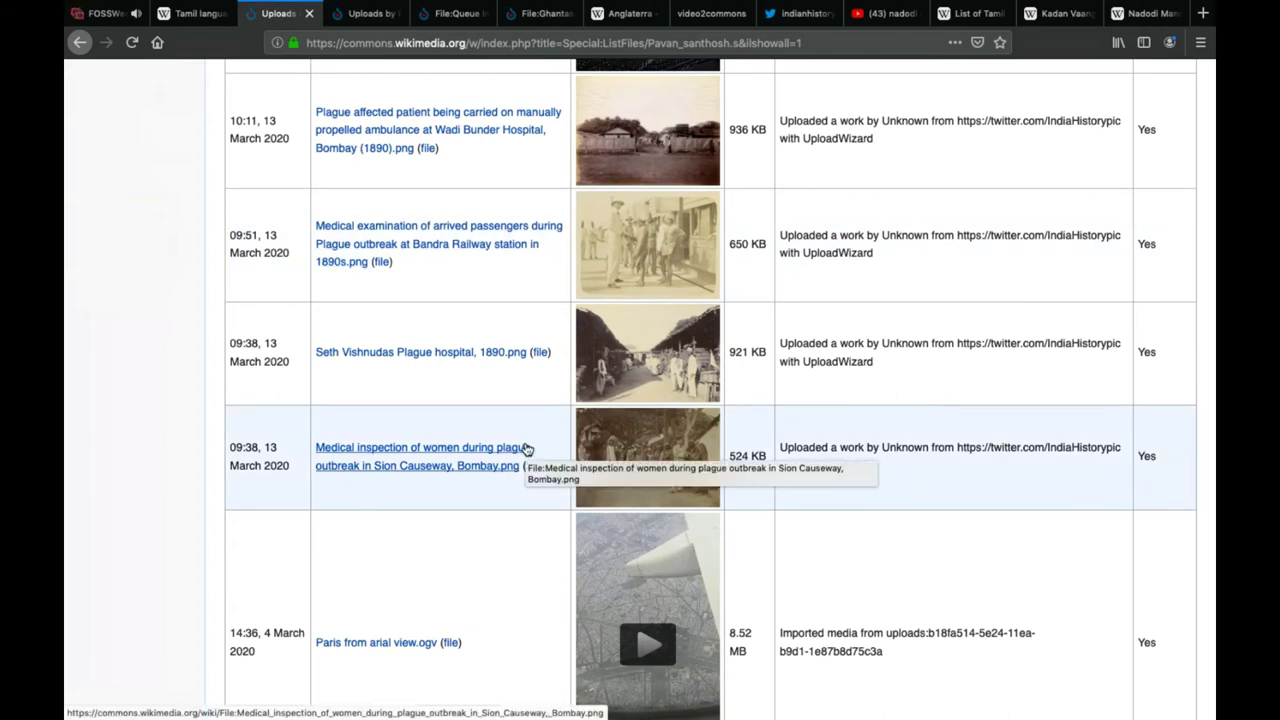
{"action": "scroll", "coordinate": [465, 343], "scroll_direction": "up", "scroll_amount": 1}
{"action": "scroll", "coordinate": [465, 343], "scroll_direction": "up", "scroll_amount": 5}
{"action": "scroll", "coordinate": [466, 300], "scroll_direction": "down", "scroll_amount": 4}
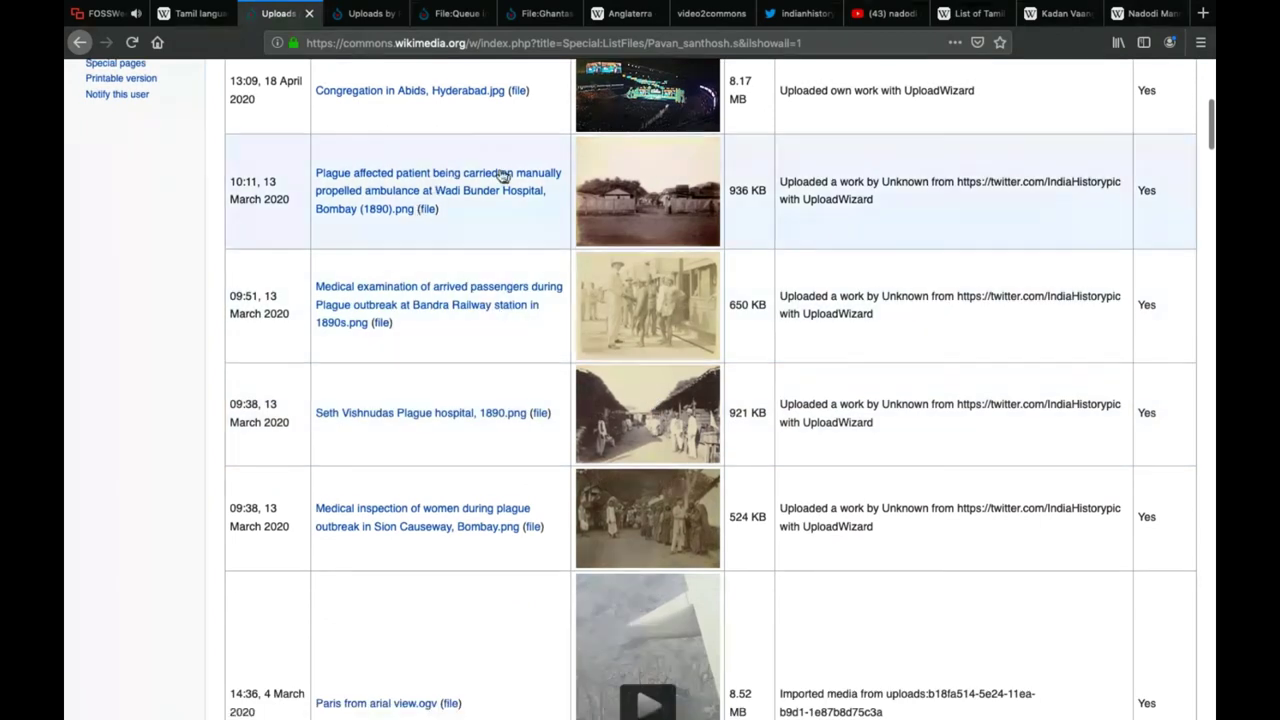
{"action": "right_click", "coordinate": [402, 190]}
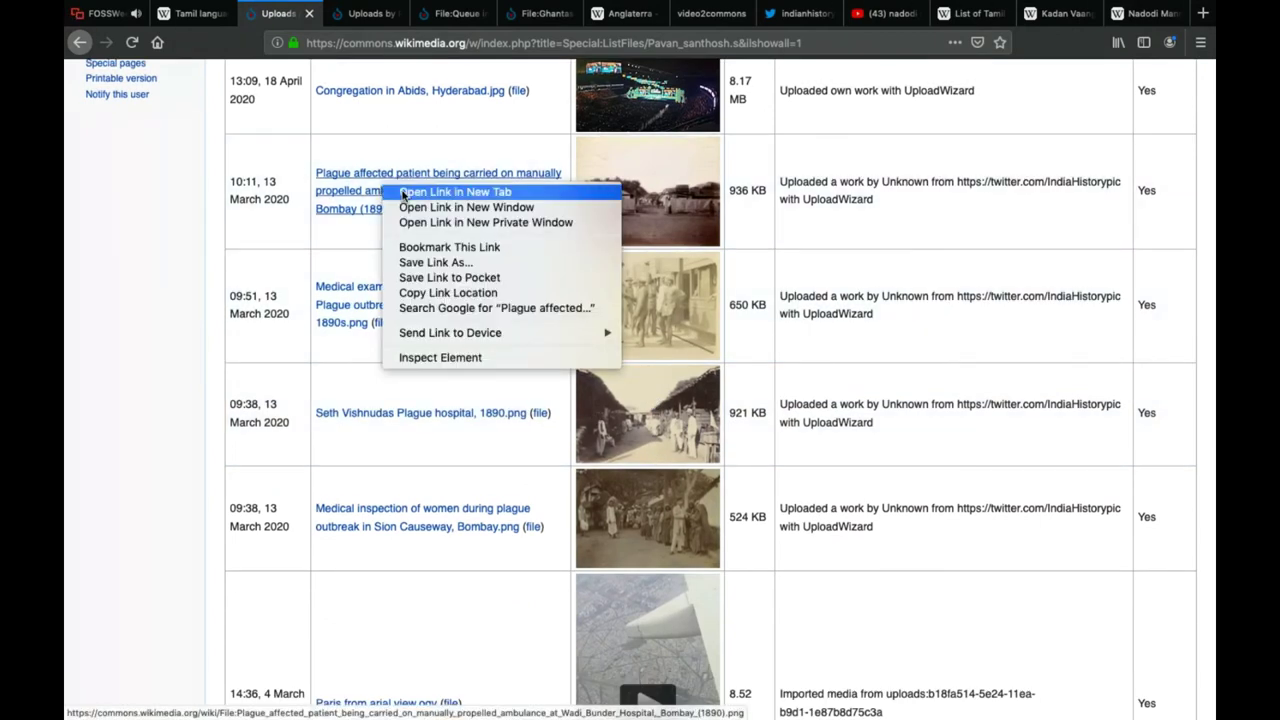
{"action": "left_click", "coordinate": [404, 192]}
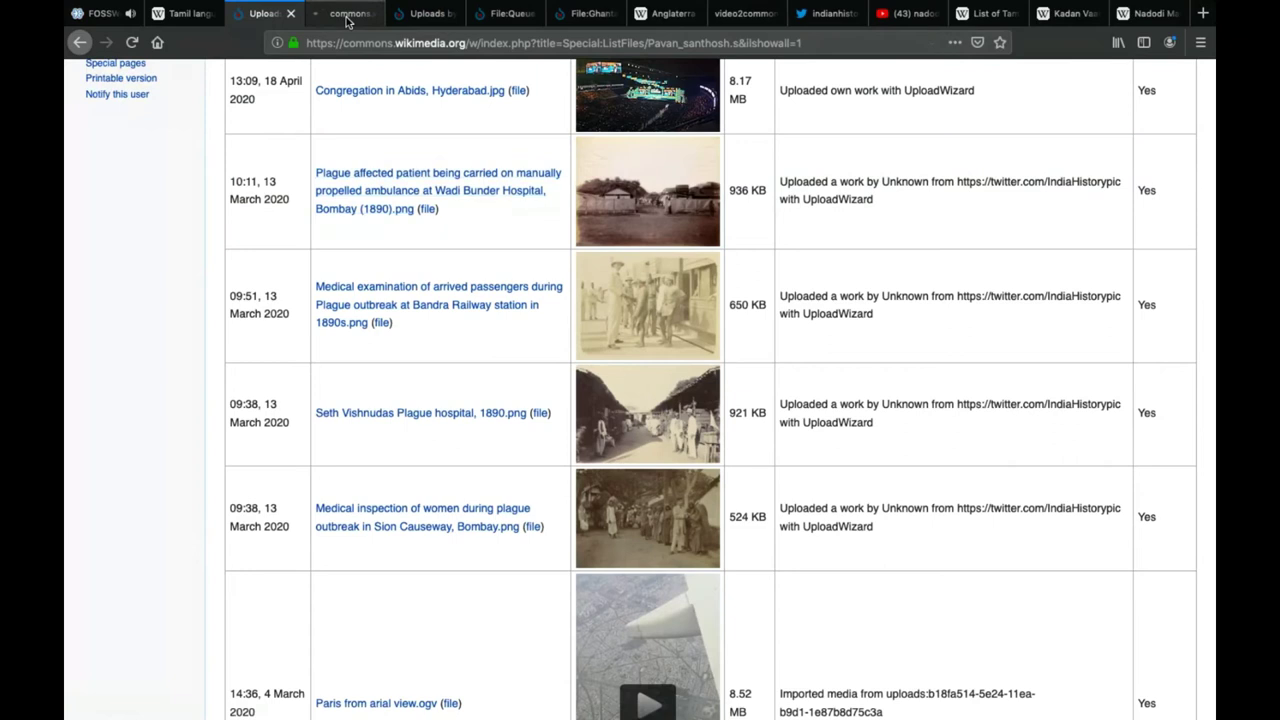
{"action": "left_click", "coordinate": [348, 16]}
Examine the plague patient file page's title, image, captions, summary with source and author, and licensing
{"action": "scroll", "coordinate": [414, 355], "scroll_direction": "down", "scroll_amount": 1}
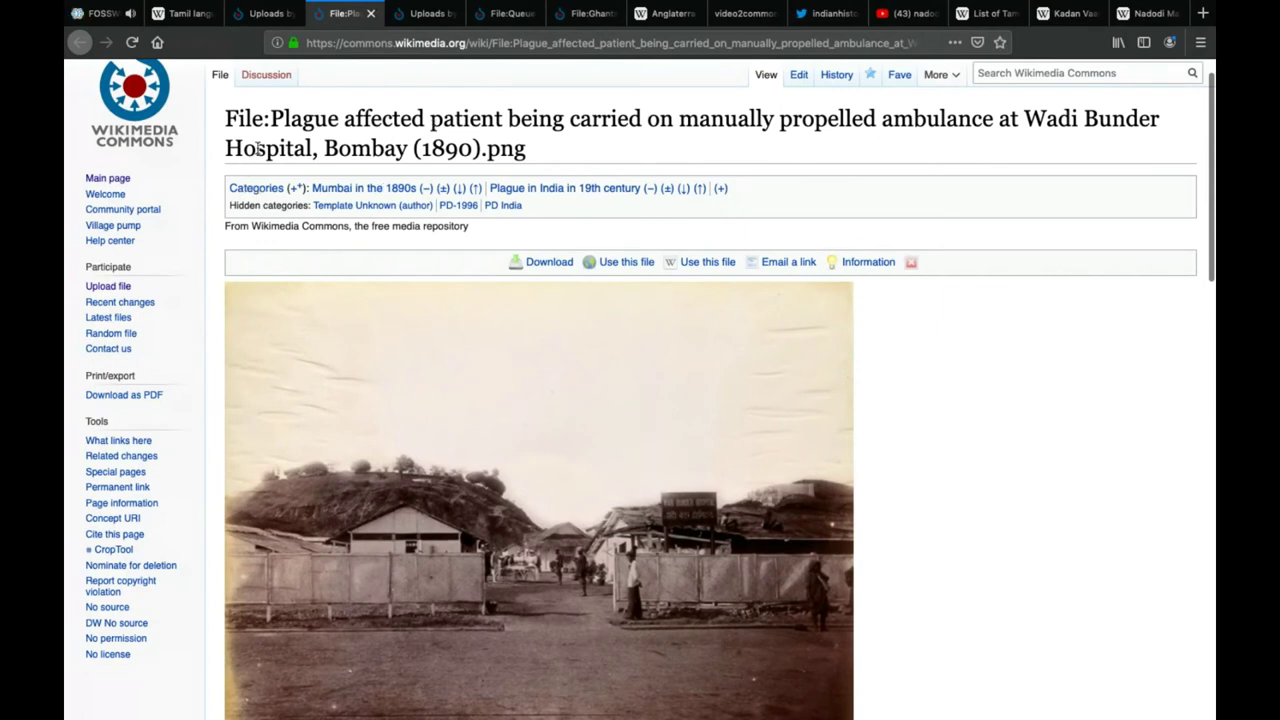
{"action": "scroll", "coordinate": [369, 166], "scroll_direction": "down", "scroll_amount": 4}
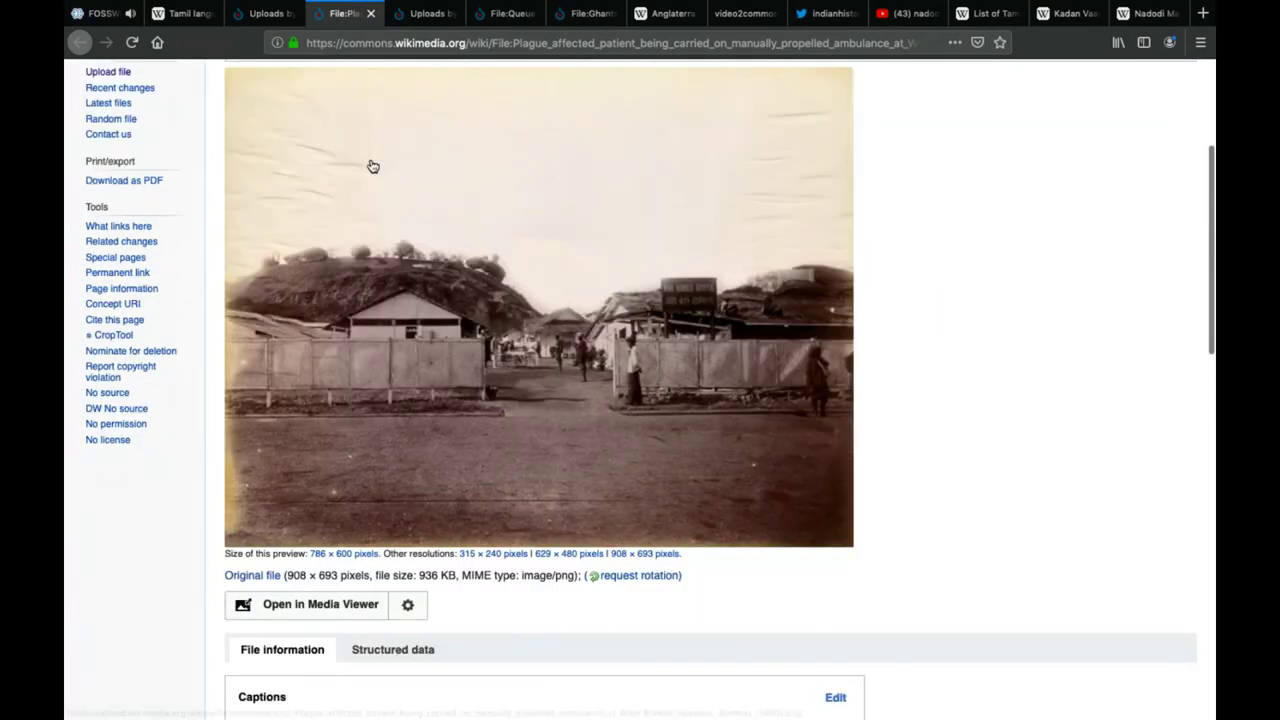
{"action": "scroll", "coordinate": [369, 166], "scroll_direction": "up", "scroll_amount": 3}
{"action": "scroll", "coordinate": [369, 166], "scroll_direction": "up", "scroll_amount": 1}
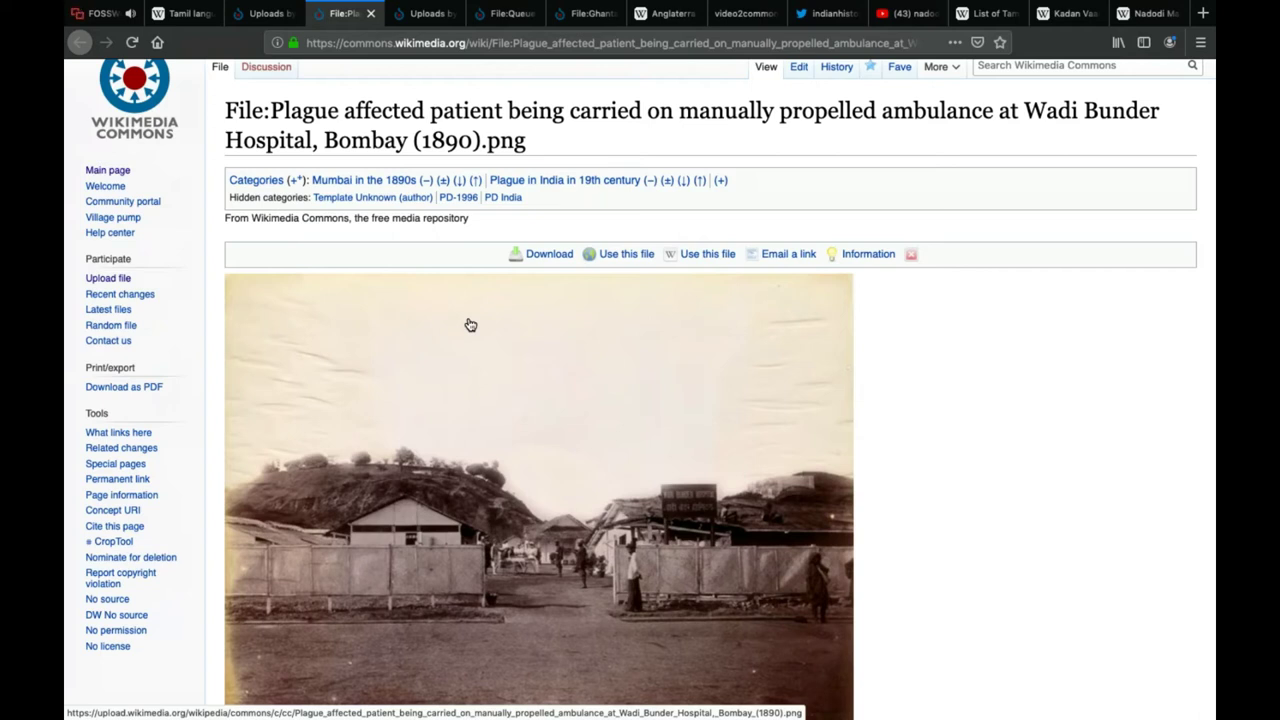
{"action": "scroll", "coordinate": [470, 325], "scroll_direction": "down", "scroll_amount": 3}
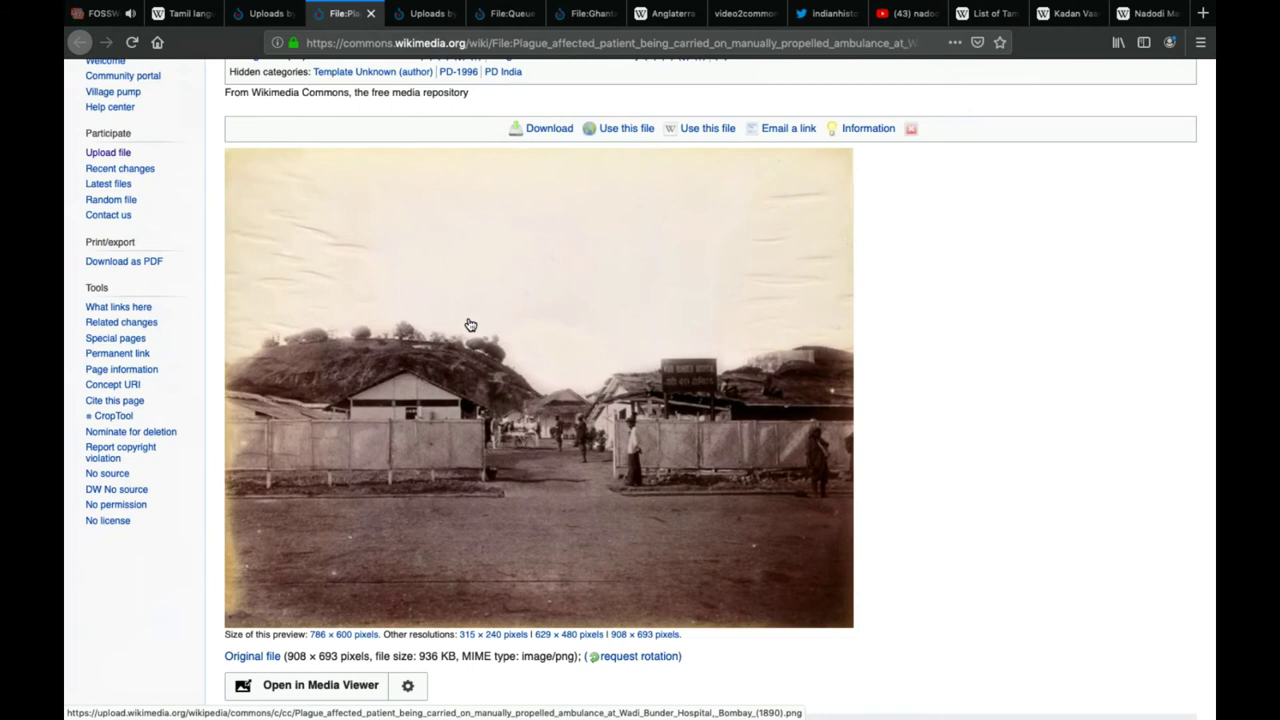
{"action": "scroll", "coordinate": [470, 325], "scroll_direction": "down", "scroll_amount": 3}
{"action": "scroll", "coordinate": [470, 325], "scroll_direction": "down", "scroll_amount": 10}
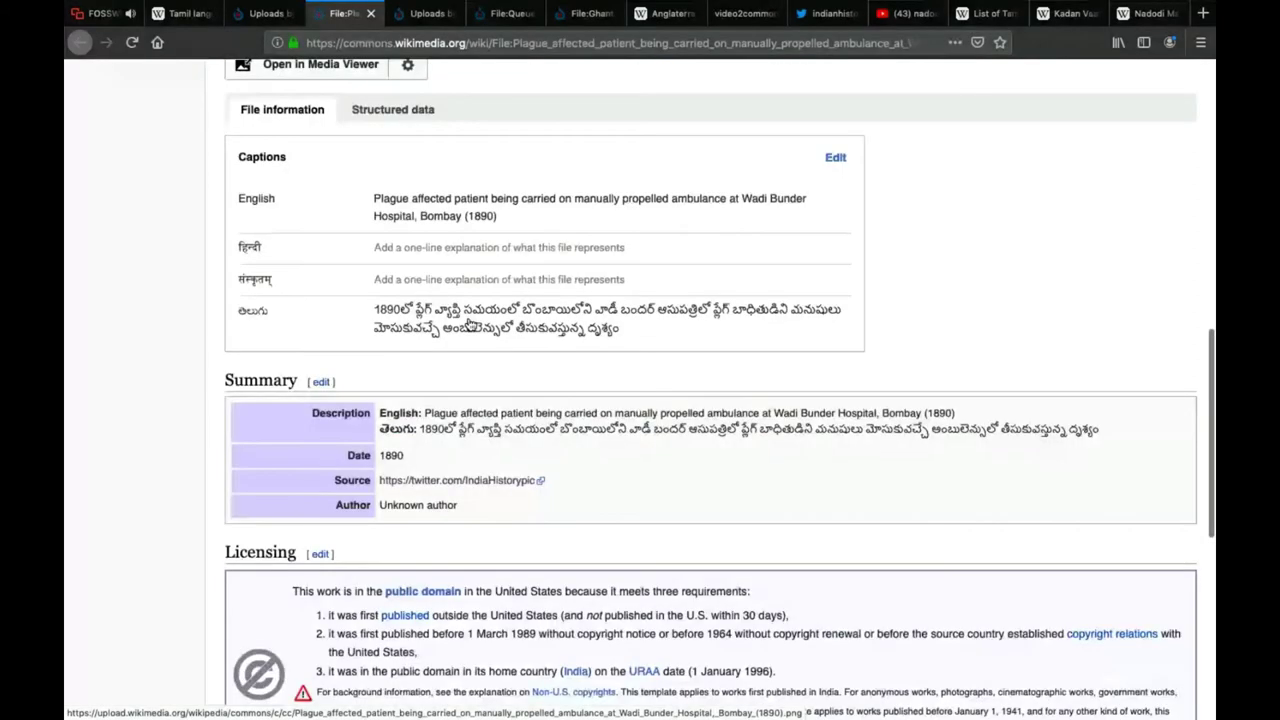
{"action": "scroll", "coordinate": [468, 330], "scroll_direction": "up", "scroll_amount": 1}
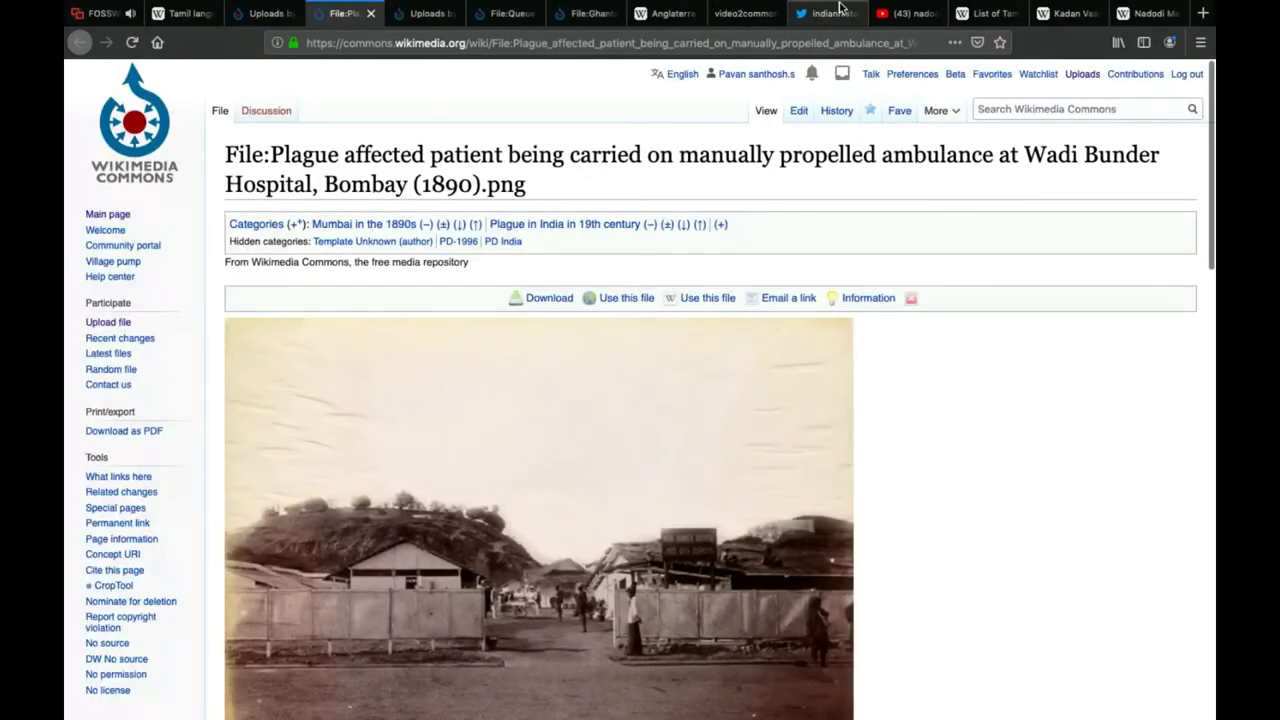
Switch to the IndiaHistorypic Twitter profile, find the 1940s aerial view of the Taj Mahal and open the photo enlarged
{"action": "left_click", "coordinate": [835, 12]}
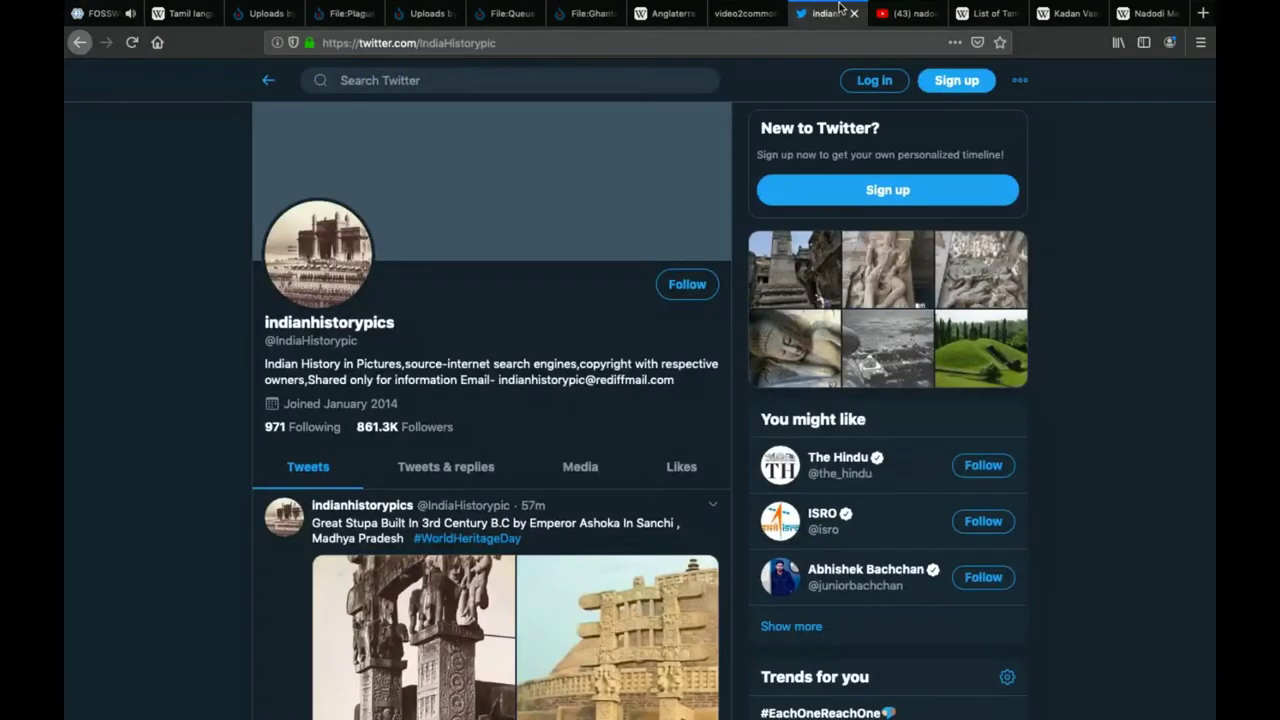
{"action": "scroll", "coordinate": [492, 478], "scroll_direction": "down", "scroll_amount": 6}
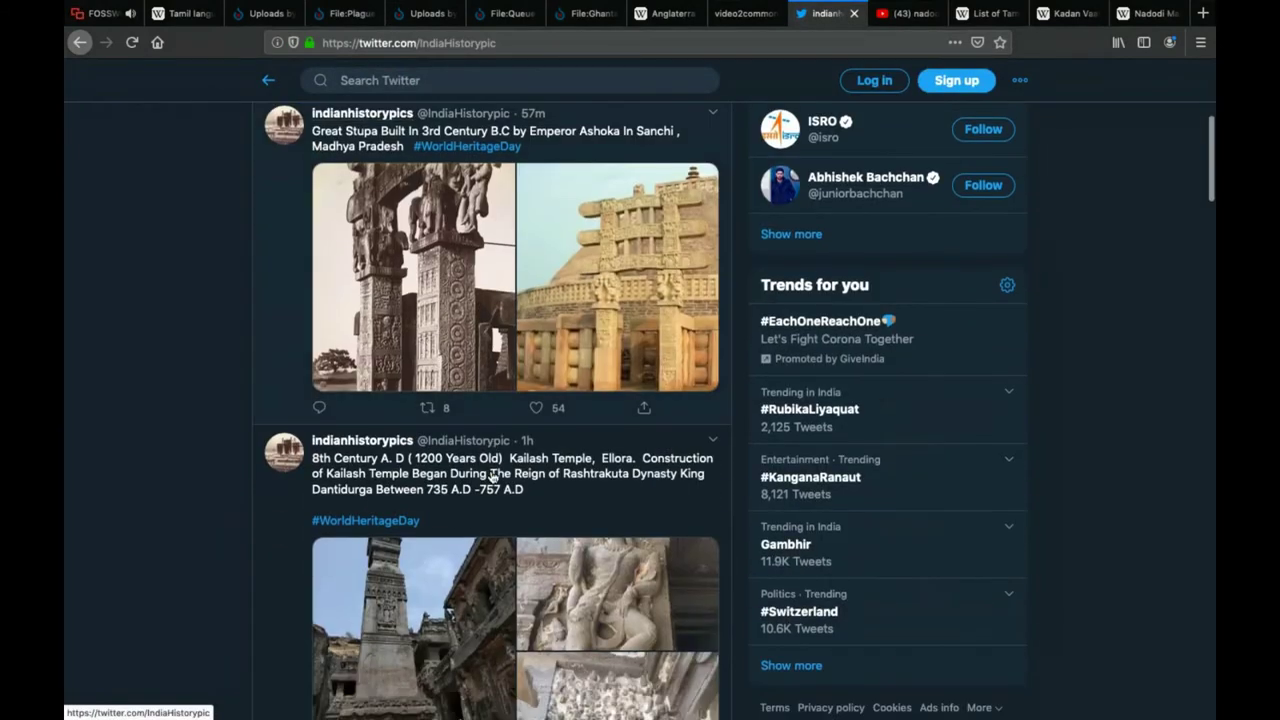
{"action": "scroll", "coordinate": [490, 470], "scroll_direction": "down", "scroll_amount": 7}
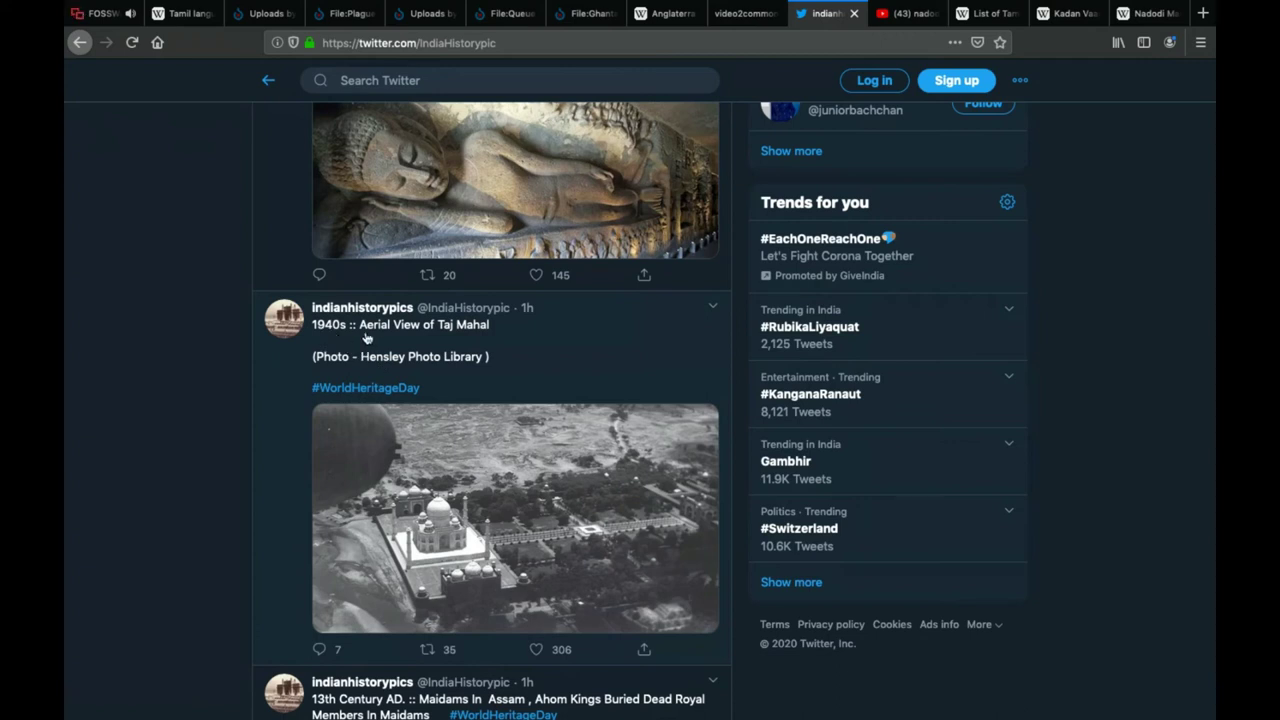
{"action": "left_click", "coordinate": [421, 516]}
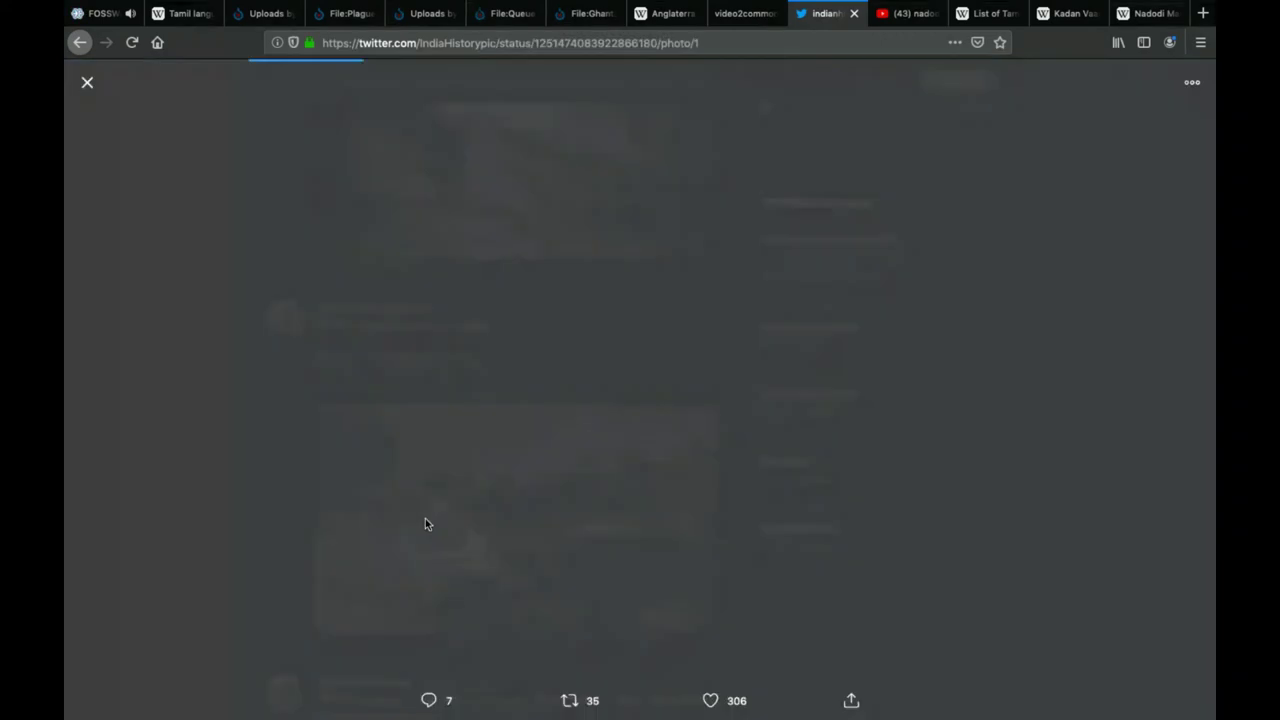
Save the Taj Mahal photo in Downloads as "Ariel view of Taj Mahal 1940.jpg" and close the enlarged photo
{"action": "right_click", "coordinate": [455, 373]}
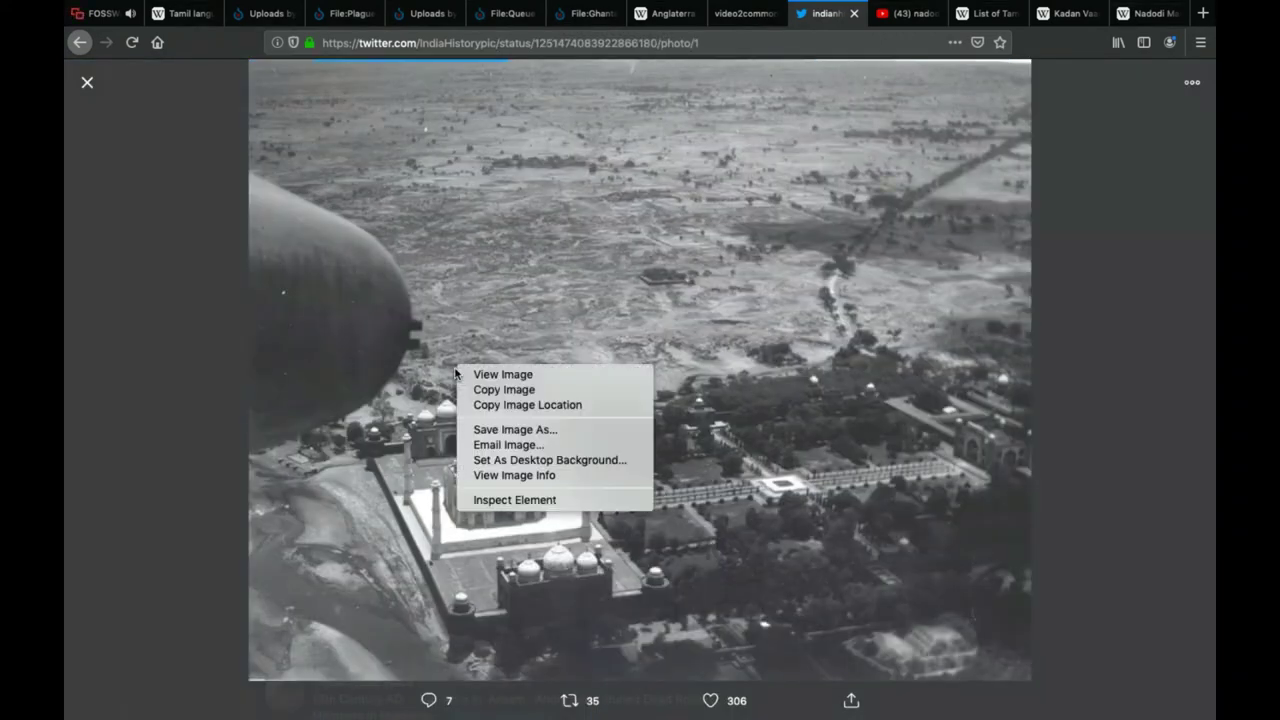
{"action": "left_click", "coordinate": [537, 430]}
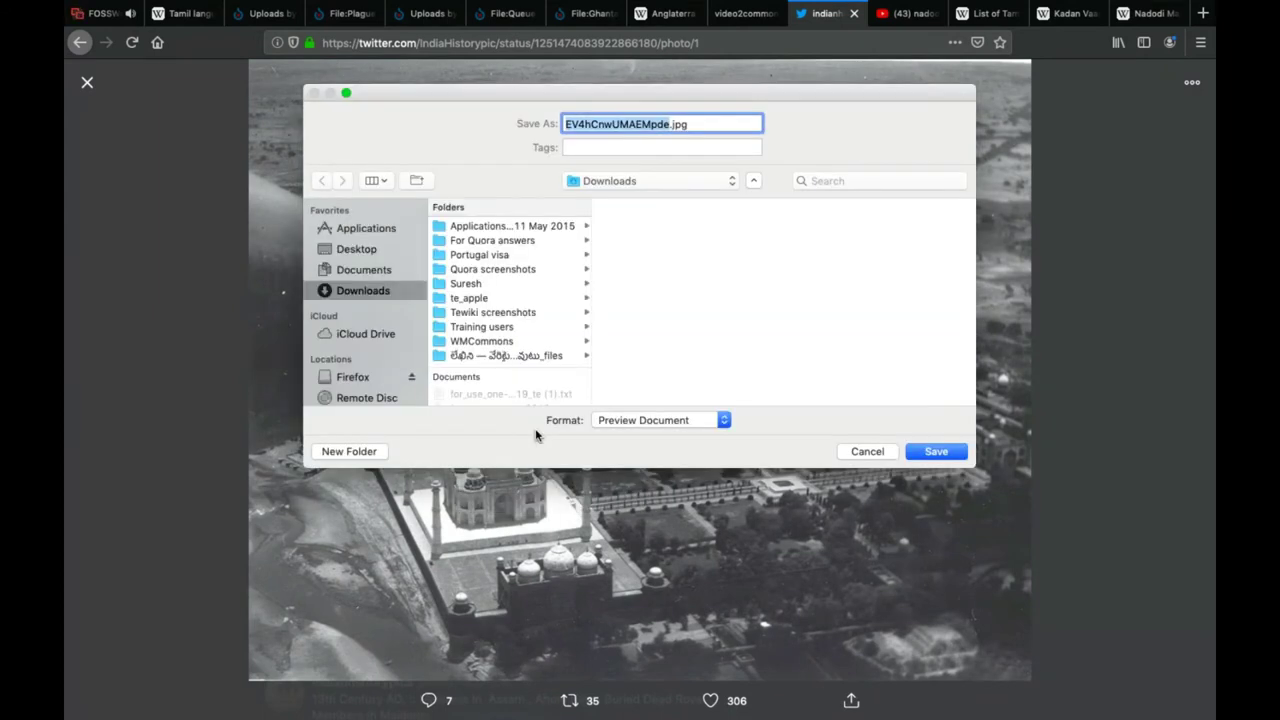
{"action": "type", "text": "Ariel"}
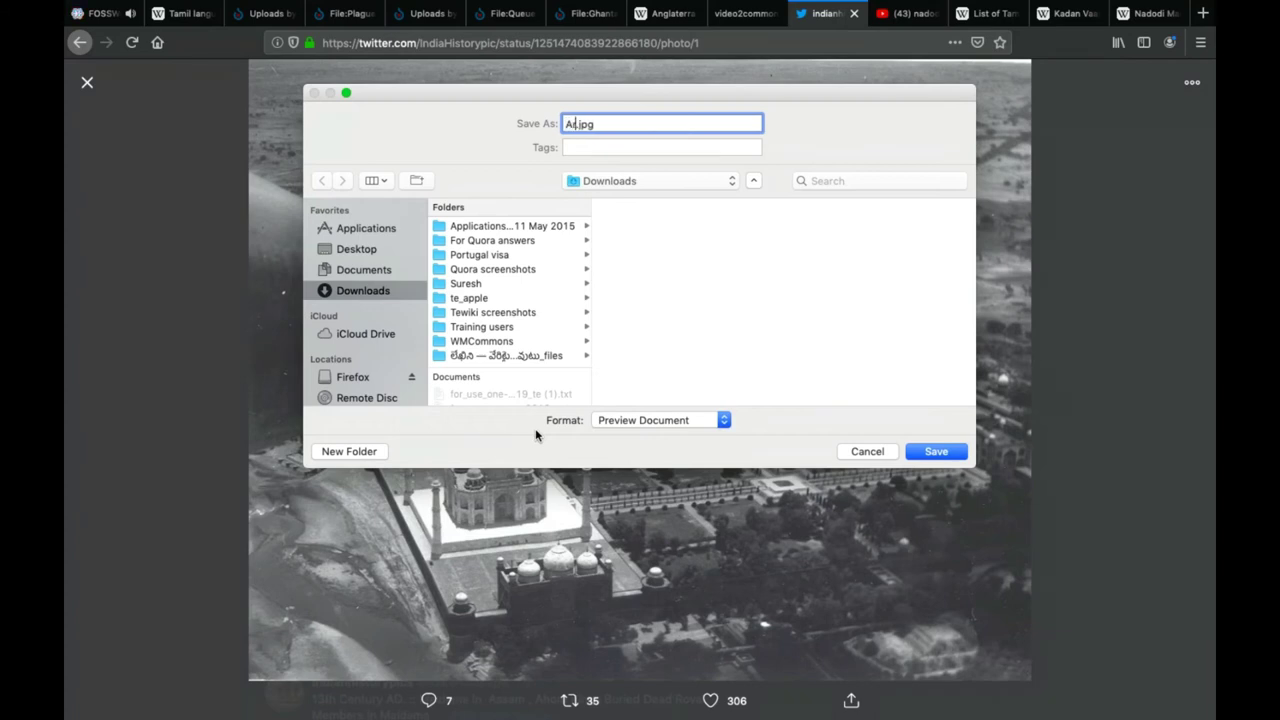
{"action": "type", "text": " view of Taj Mahal 194"}
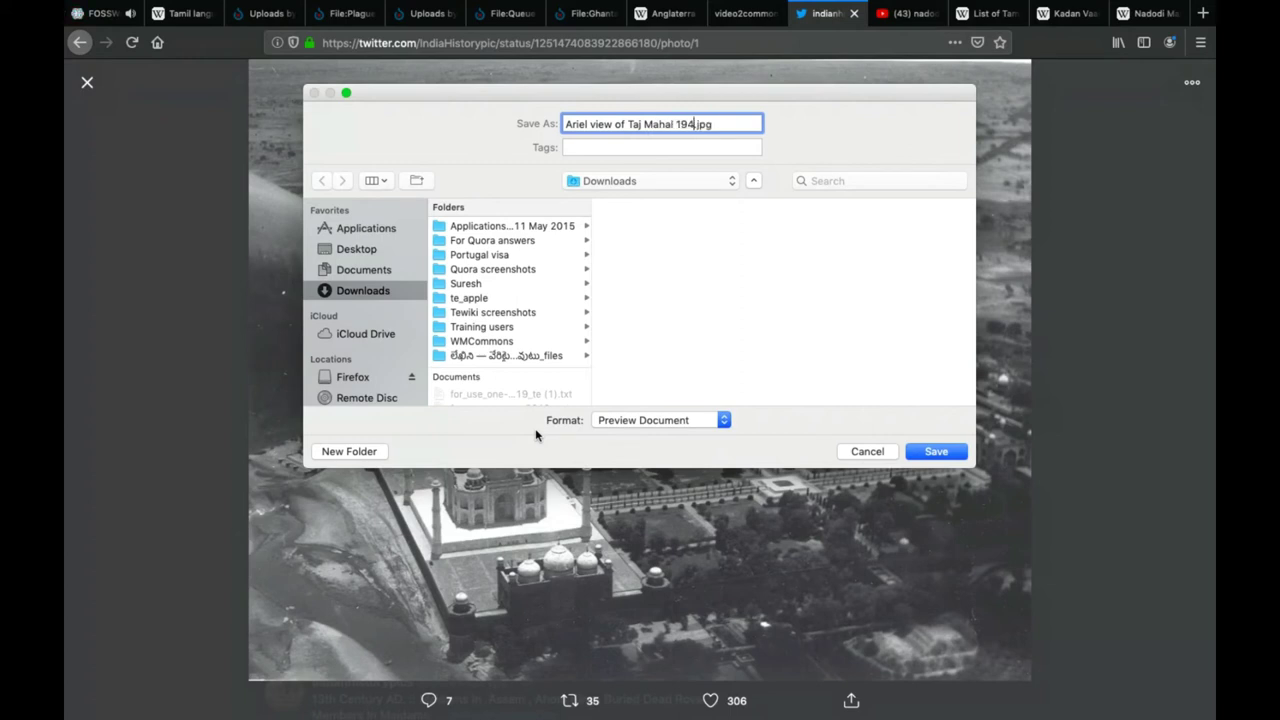
{"action": "key", "text": "BackSpace"}
{"action": "type", "text": "40"}
{"action": "key", "text": "Return"}
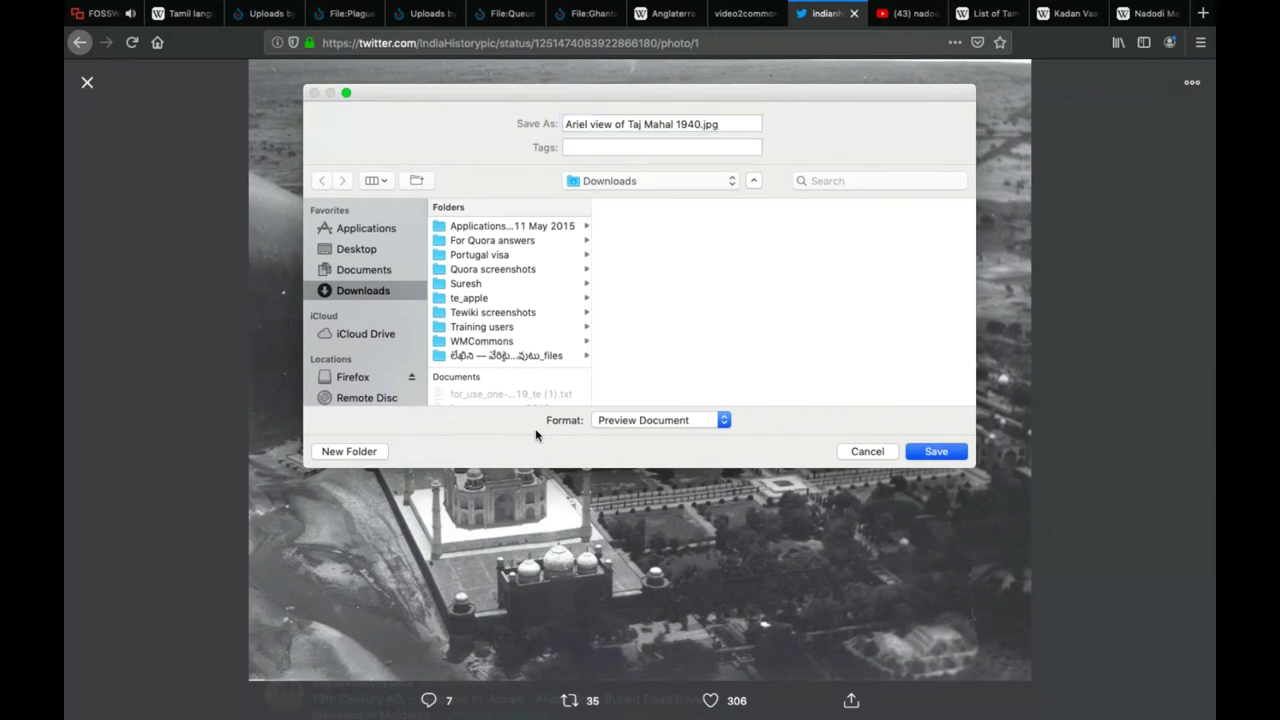
{"action": "left_click", "coordinate": [1049, 260]}
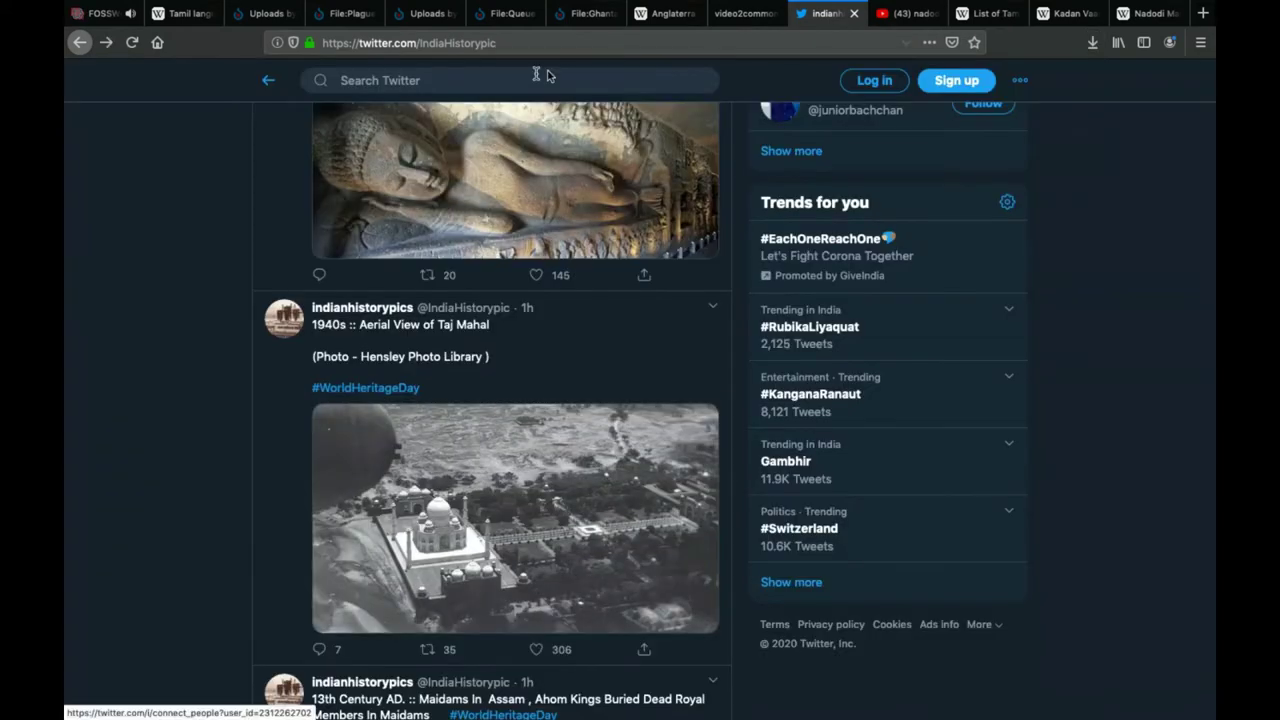
Return to Wikimedia Commons, start the Upload Wizard and upload "Ariel view of Taj Mahal 1940.jpg" from Downloads
{"action": "left_click", "coordinate": [268, 14]}
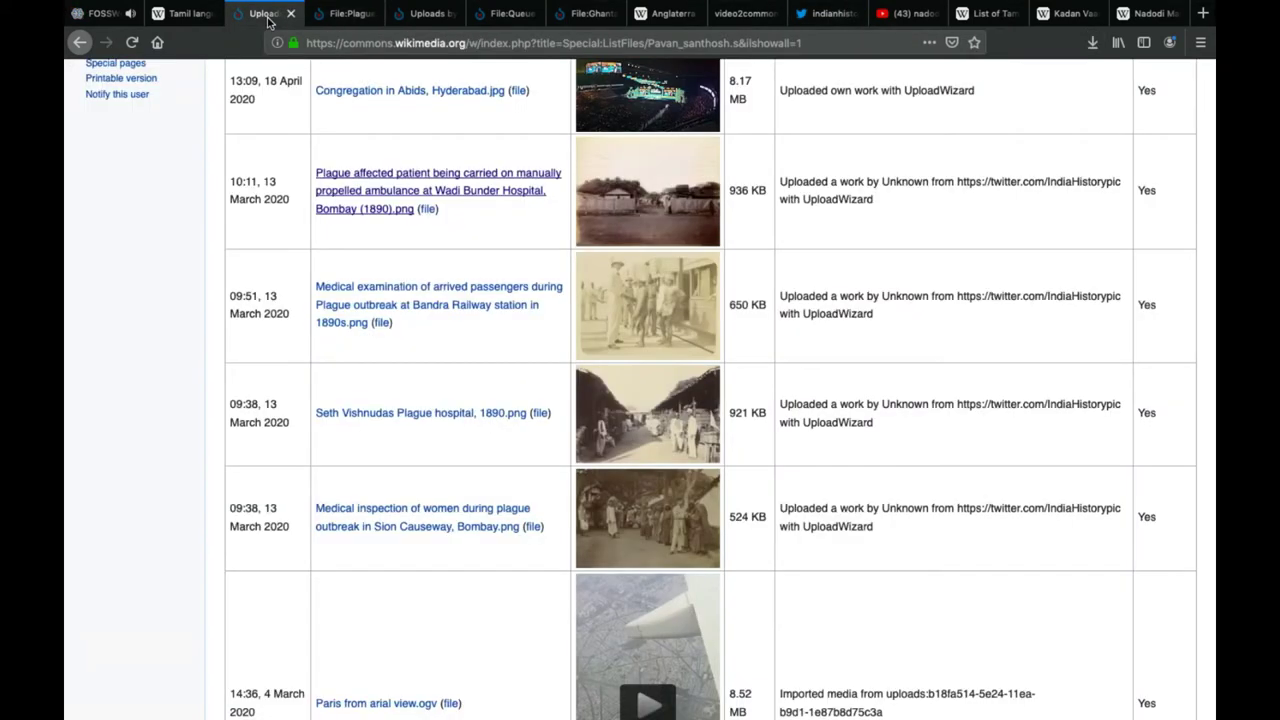
{"action": "scroll", "coordinate": [211, 325], "scroll_direction": "up", "scroll_amount": 4}
{"action": "scroll", "coordinate": [211, 325], "scroll_direction": "up", "scroll_amount": 2}
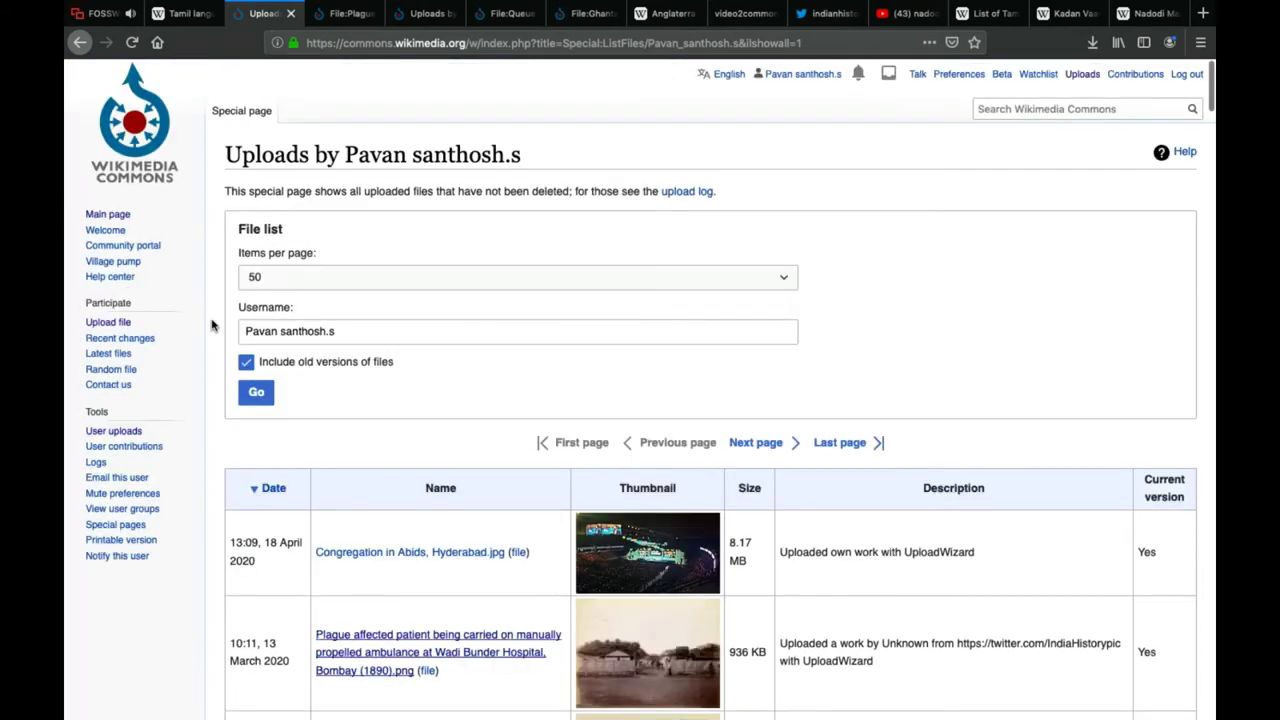
{"action": "left_click", "coordinate": [127, 122]}
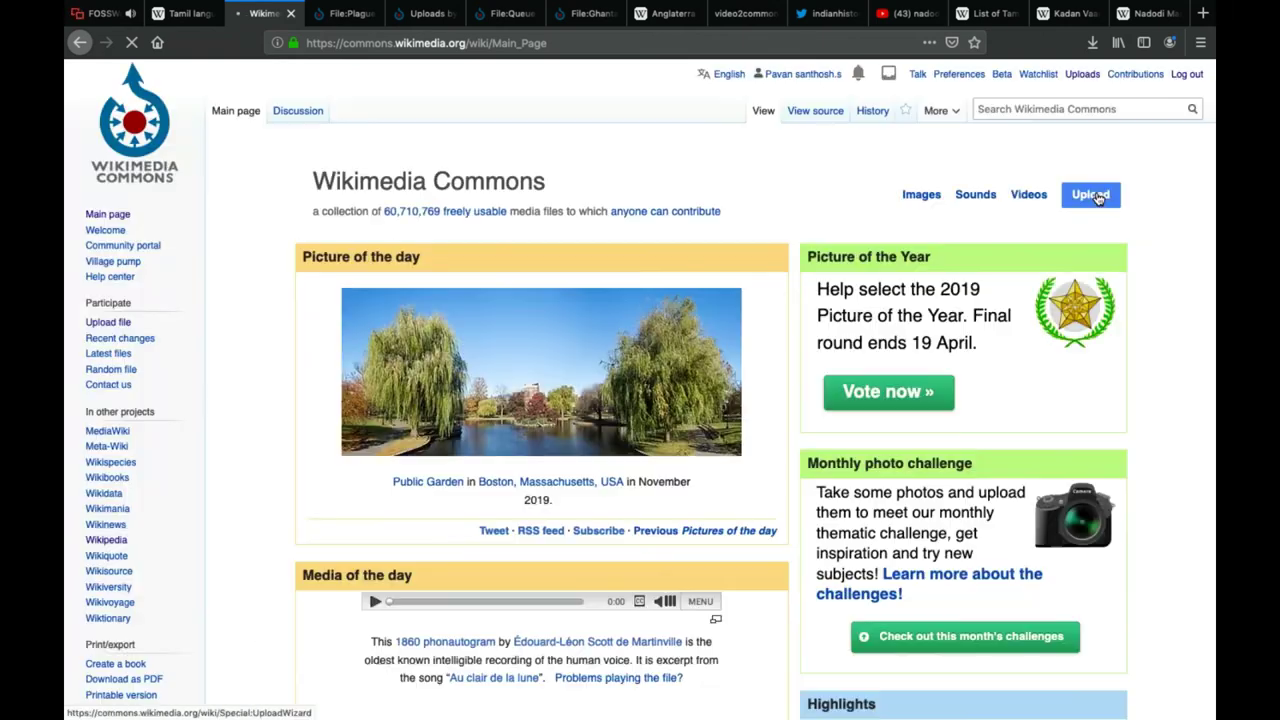
{"action": "left_click", "coordinate": [1090, 195]}
{"action": "left_click", "coordinate": [670, 356]}
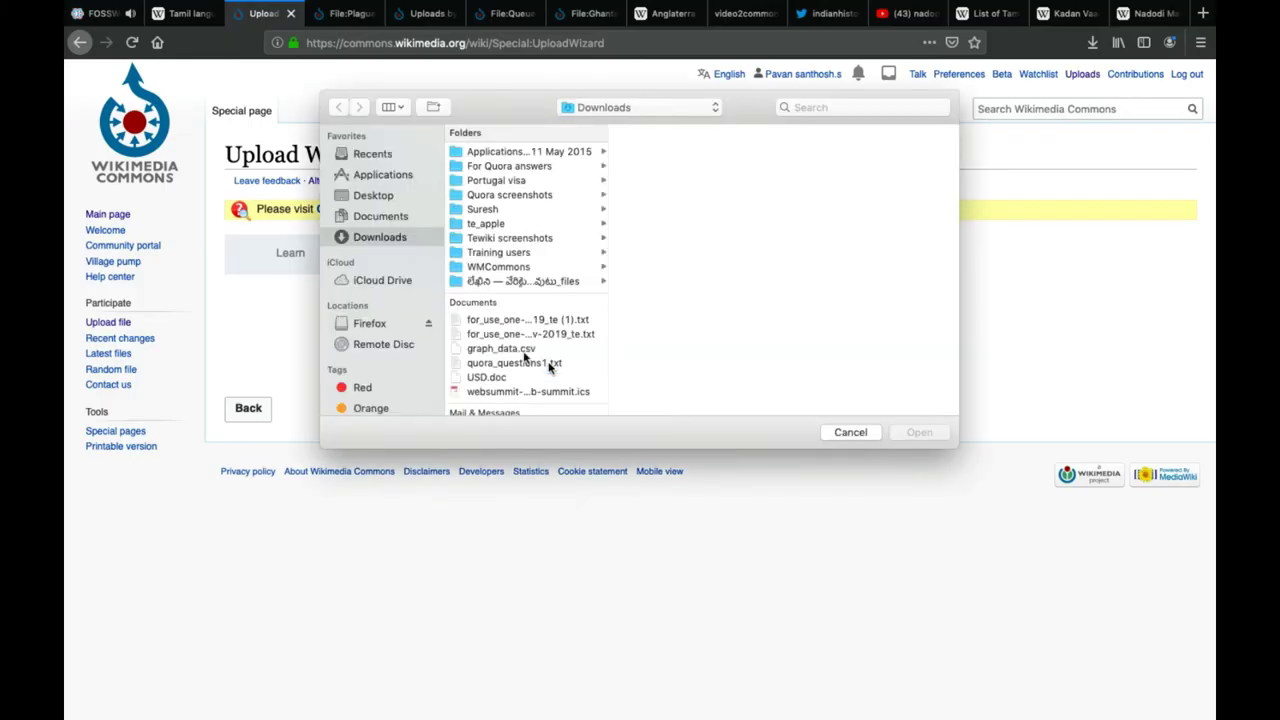
{"action": "left_click", "coordinate": [505, 366]}
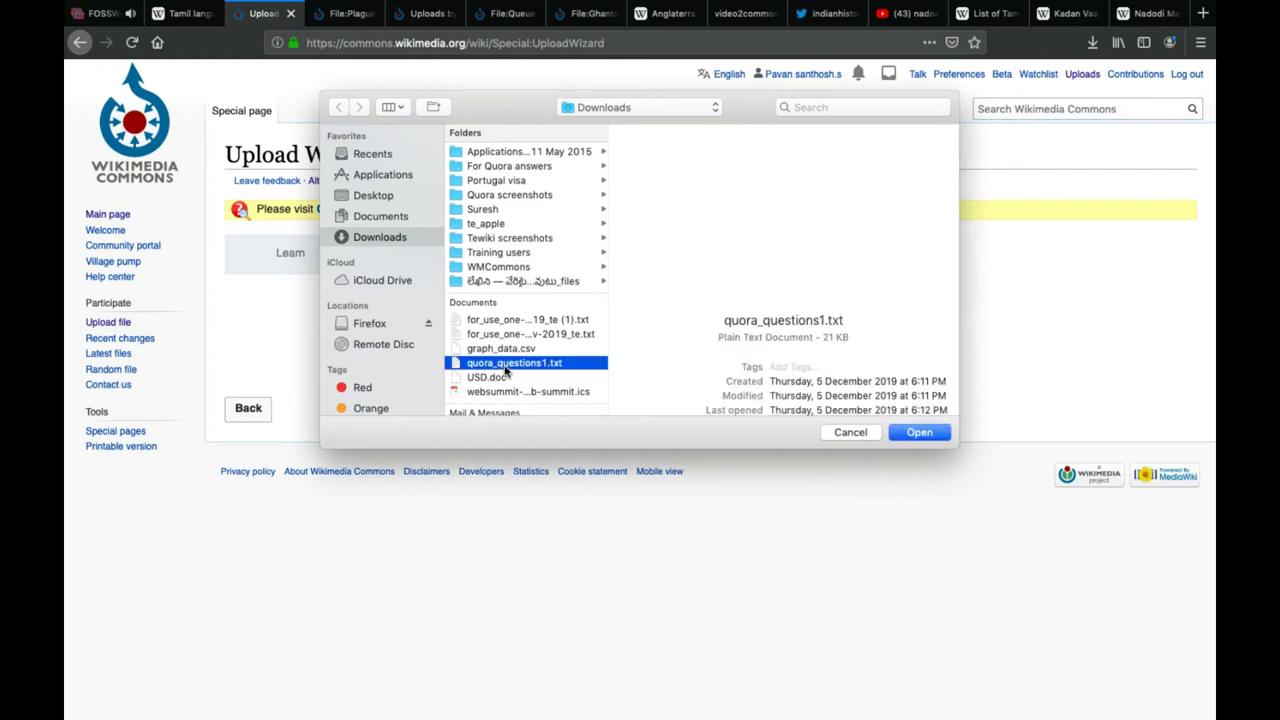
{"action": "scroll", "coordinate": [505, 370], "scroll_direction": "down", "scroll_amount": 5}
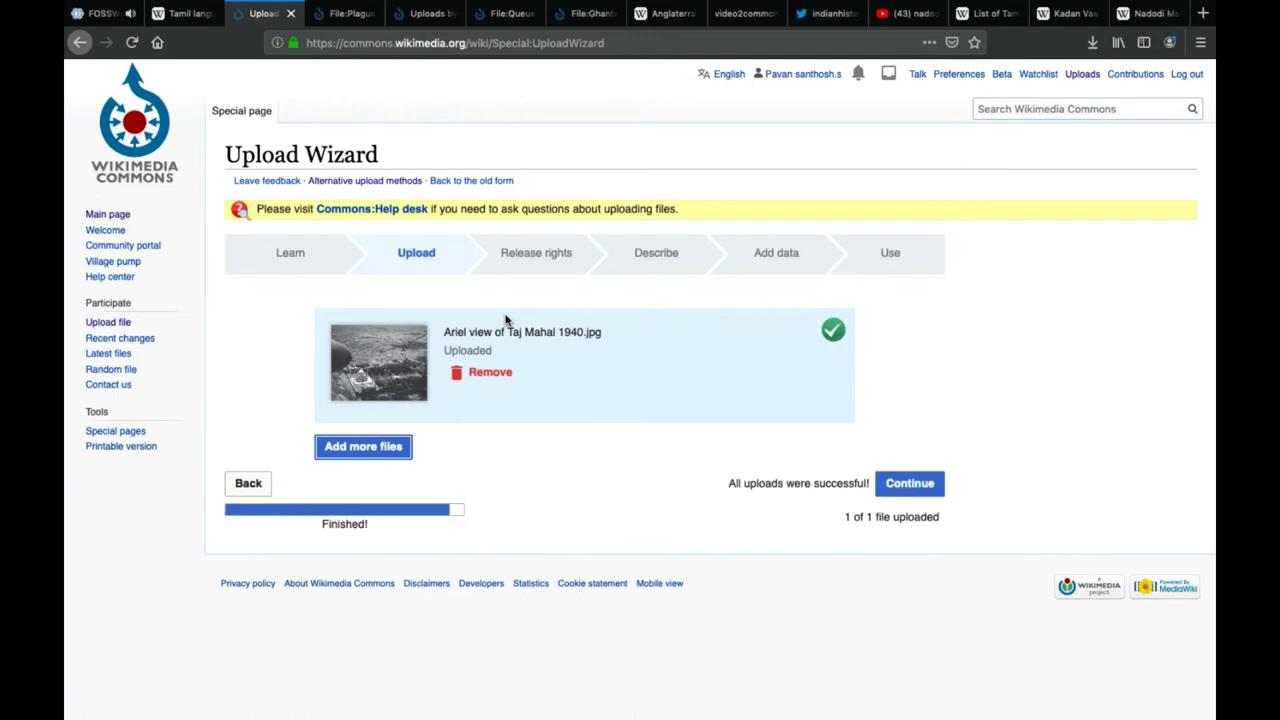
Continue to the release rights stage and declare that the file is not own work
{"action": "left_click", "coordinate": [926, 486]}
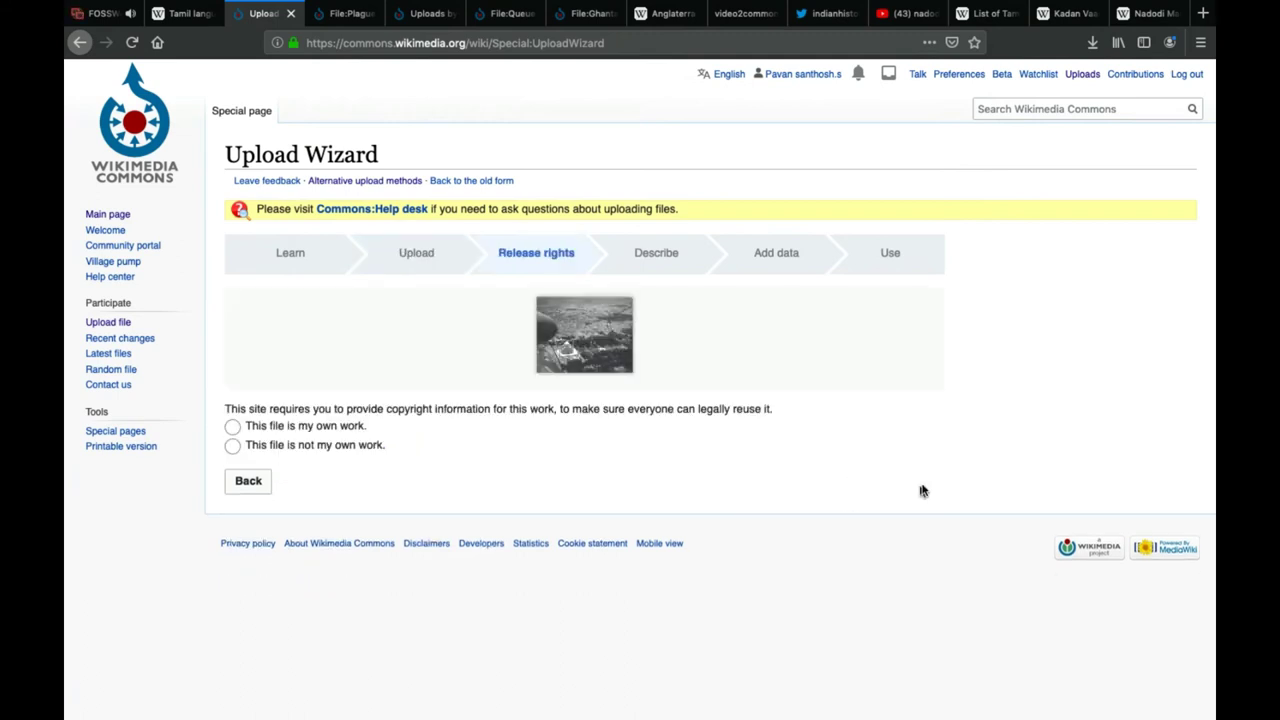
{"action": "left_click", "coordinate": [308, 446]}
{"action": "scroll", "coordinate": [345, 470], "scroll_direction": "down", "scroll_amount": 2}
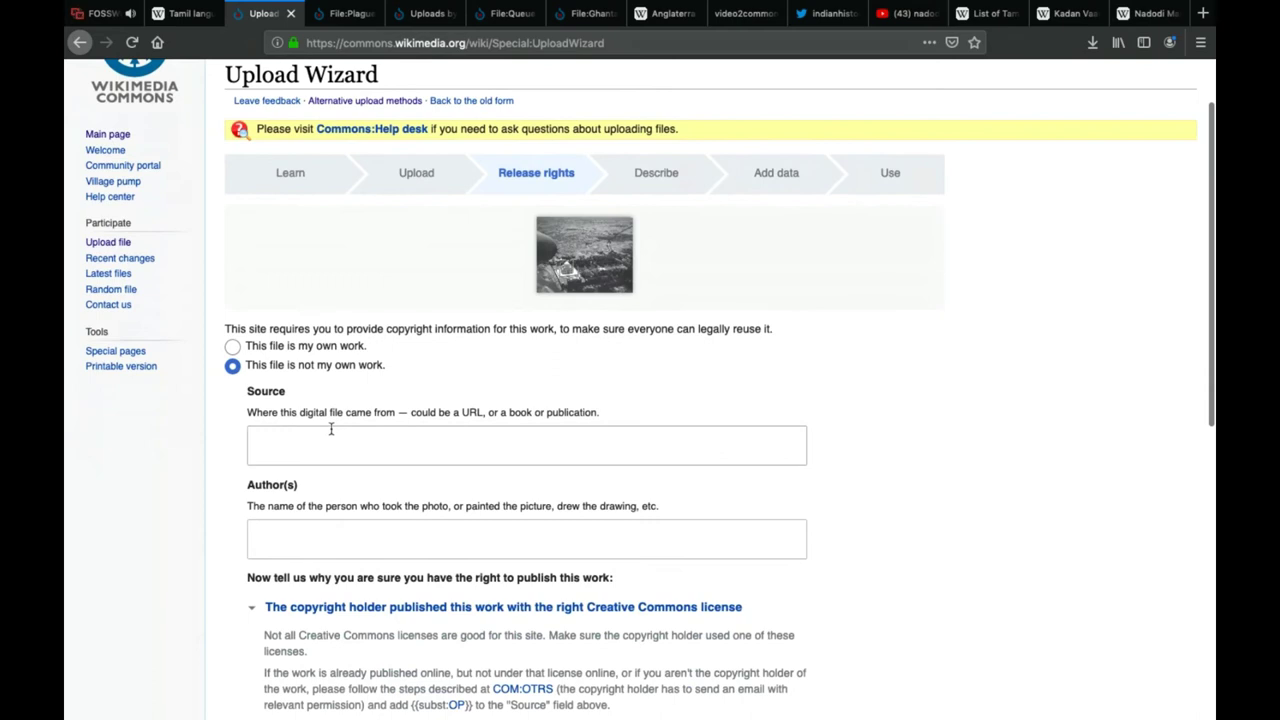
Copy the IndiaHistorypic Twitter profile's URL into the file's source and enter "Unknown" as the author
{"action": "left_click", "coordinate": [330, 436]}
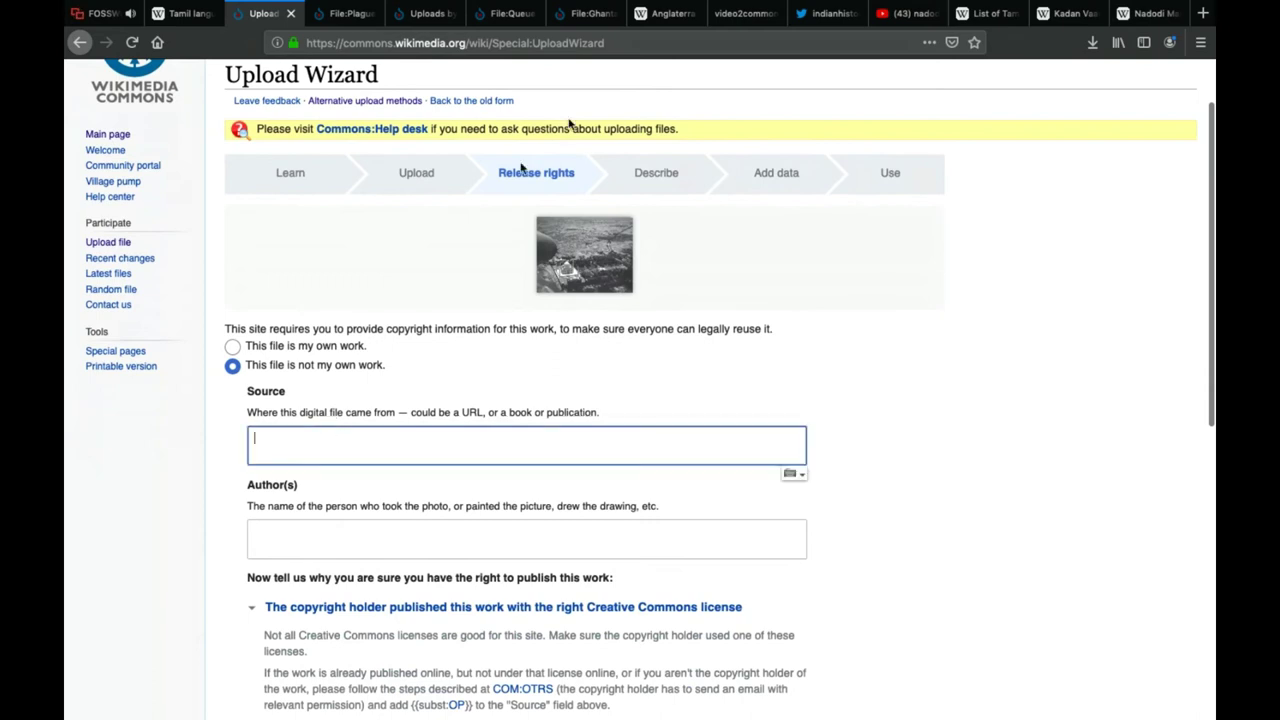
{"action": "left_click", "coordinate": [825, 14]}
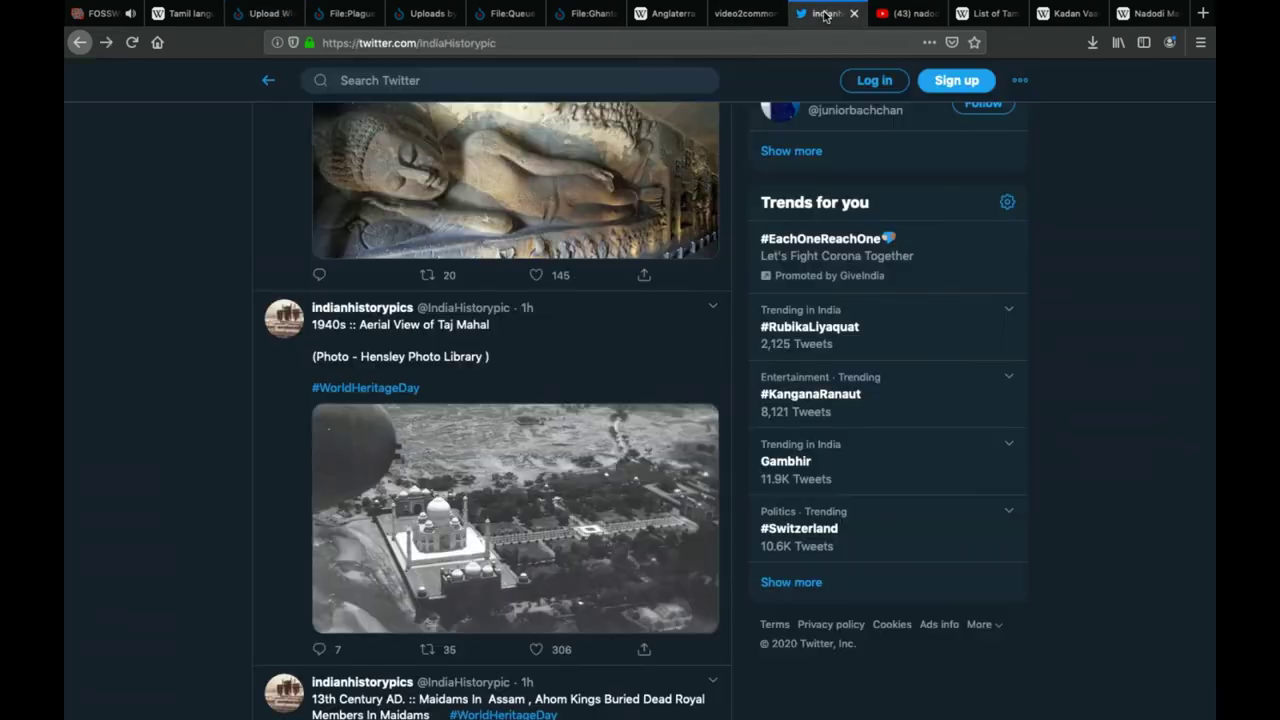
{"action": "left_click", "coordinate": [631, 42]}
{"action": "key", "text": "ctrl+c"}
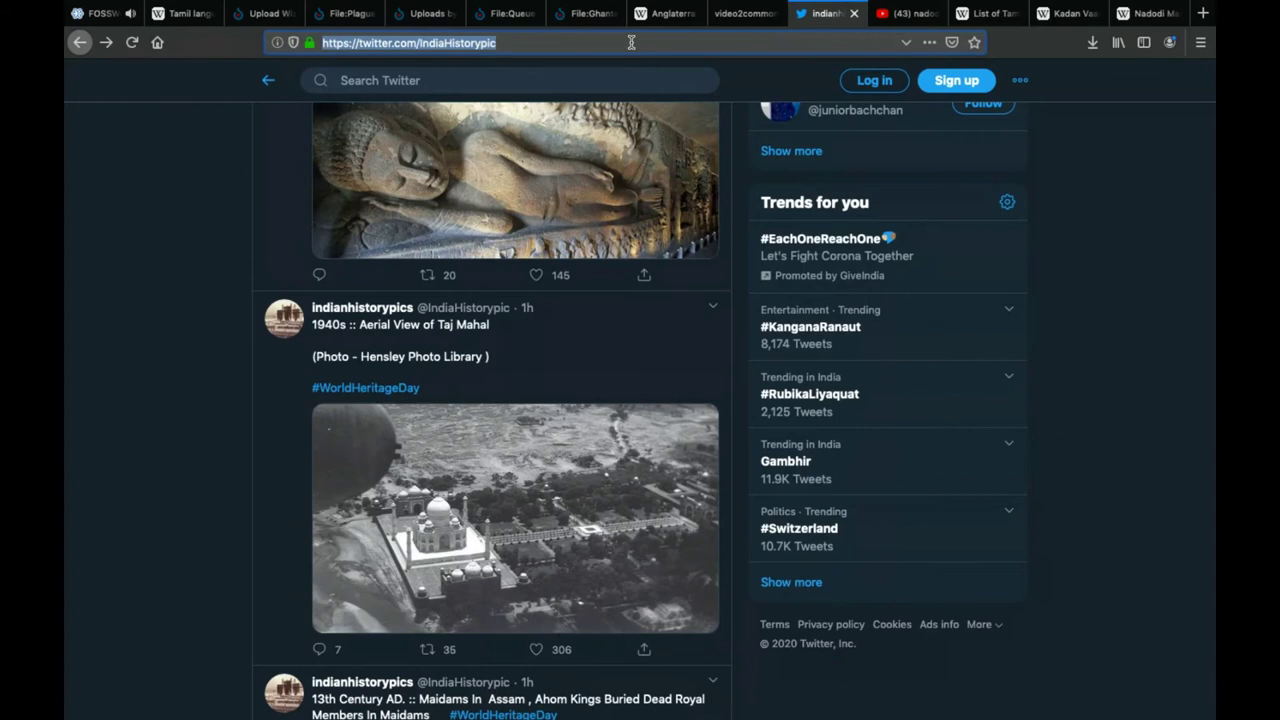
{"action": "left_click", "coordinate": [265, 14]}
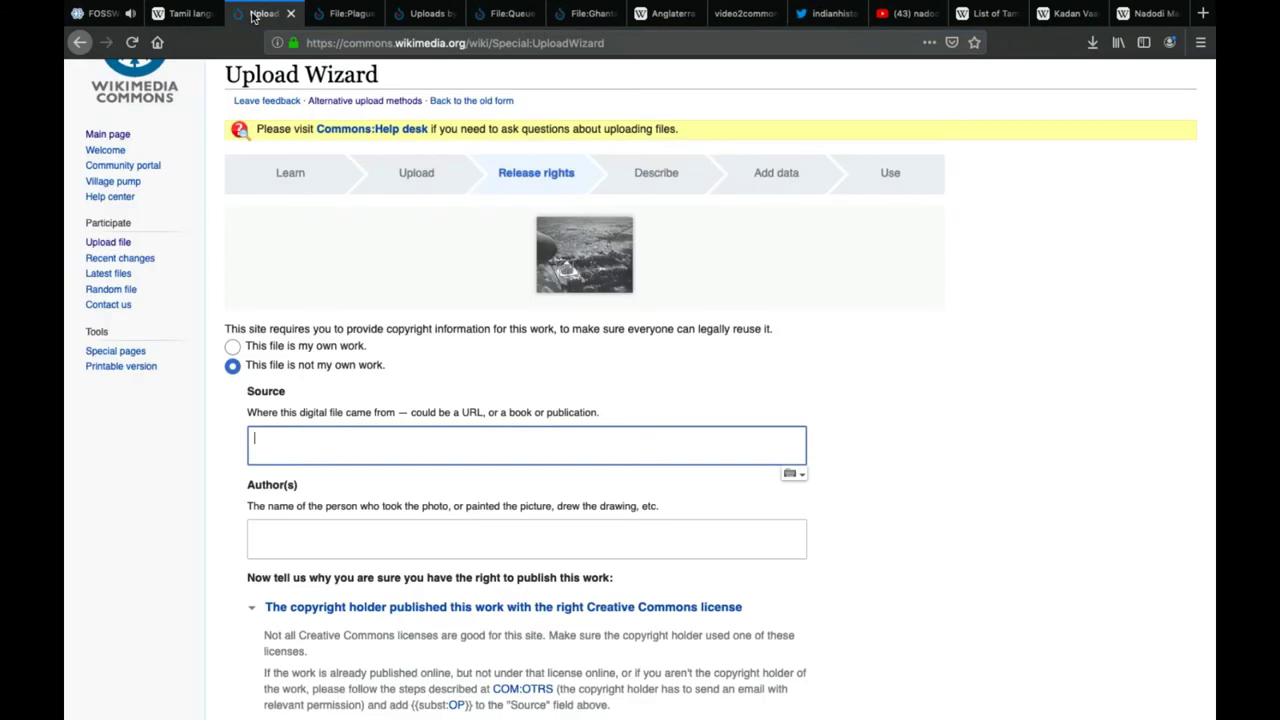
{"action": "key", "text": "ctrl+v"}
{"action": "left_click", "coordinate": [333, 537]}
{"action": "type", "text": "Unknown"}
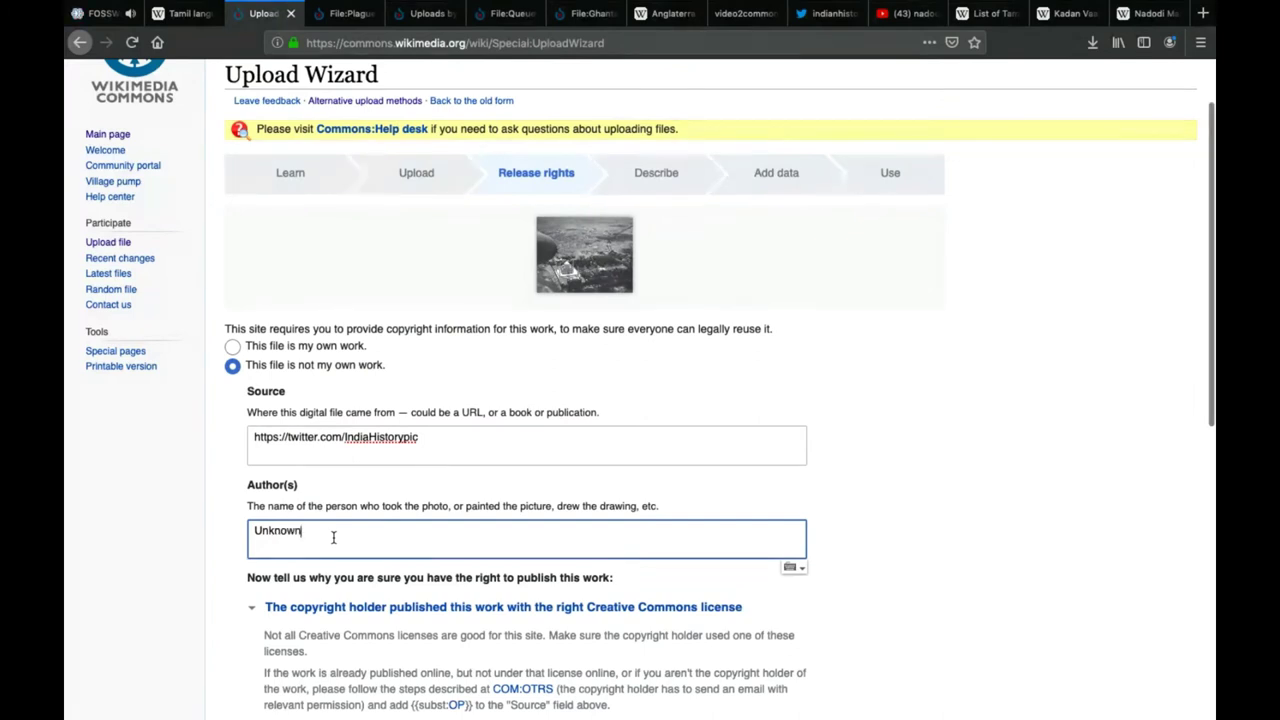
Check the photo credit in the Taj Mahal tweet on Twitter and return to the Upload Wizard
{"action": "left_click", "coordinate": [826, 13]}
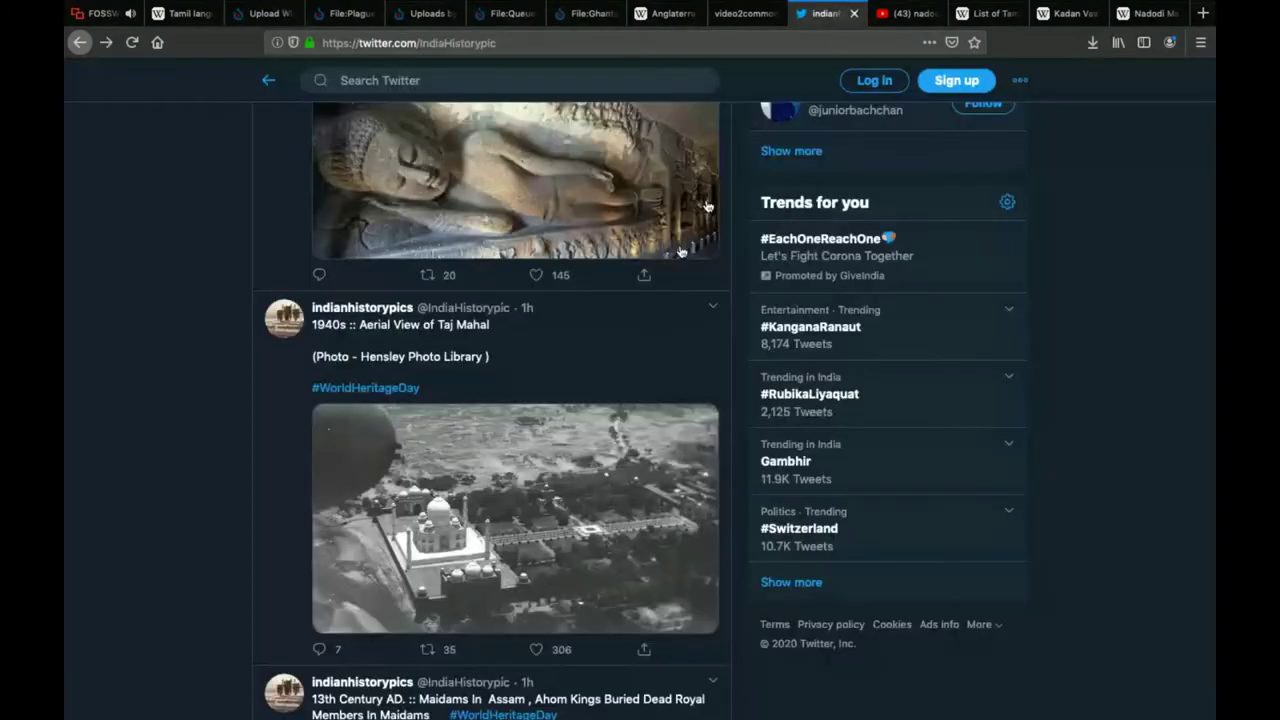
{"action": "scroll", "coordinate": [555, 413], "scroll_direction": "up", "scroll_amount": 3}
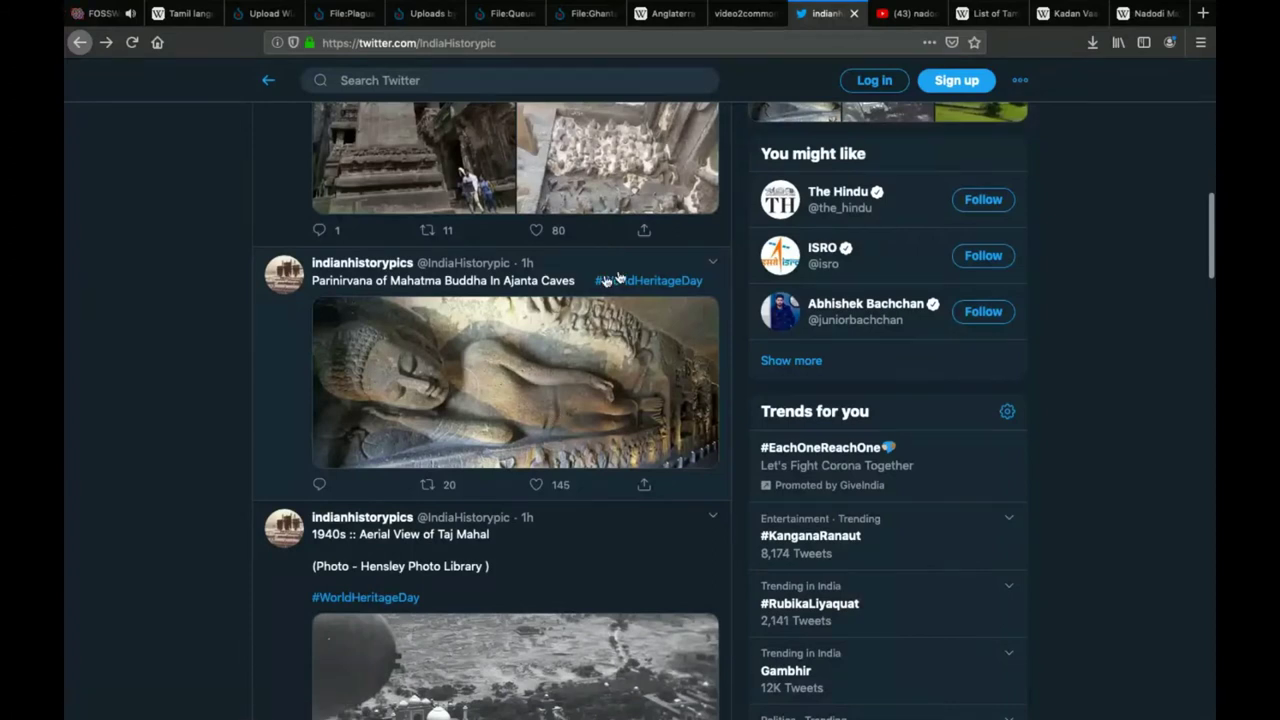
{"action": "scroll", "coordinate": [381, 464], "scroll_direction": "down", "scroll_amount": 2}
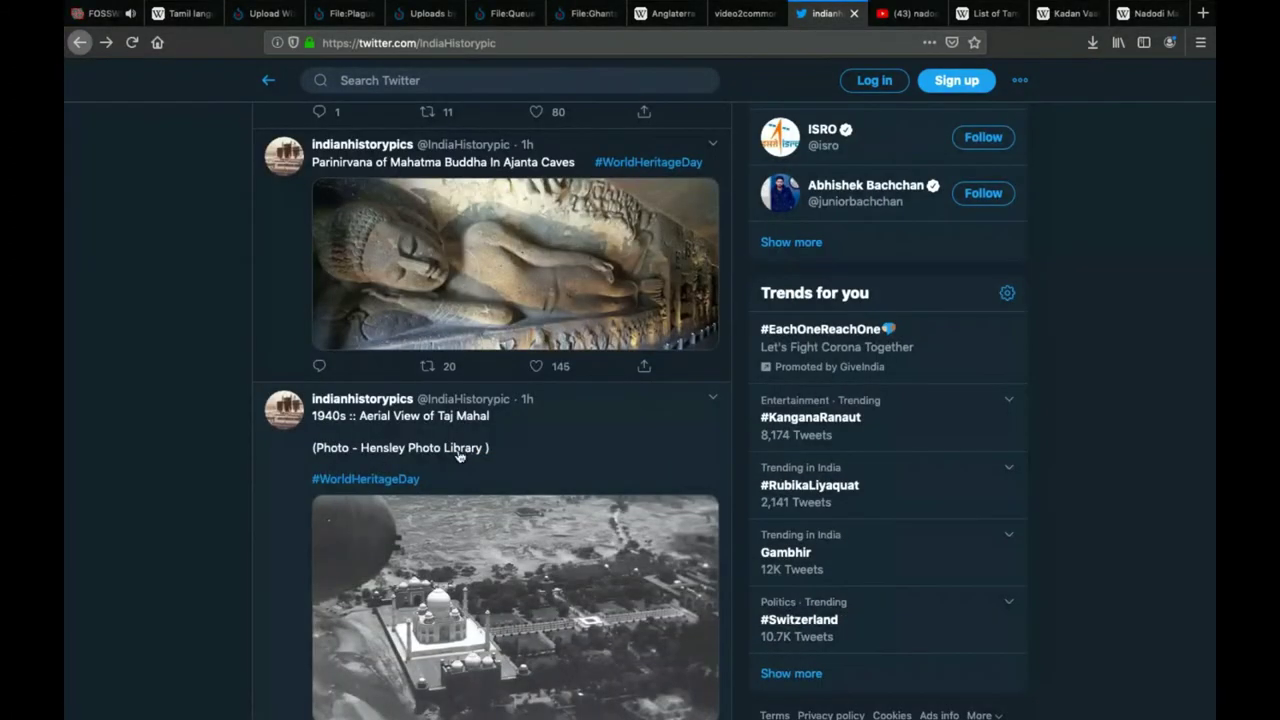
{"action": "scroll", "coordinate": [440, 454], "scroll_direction": "down", "scroll_amount": 1}
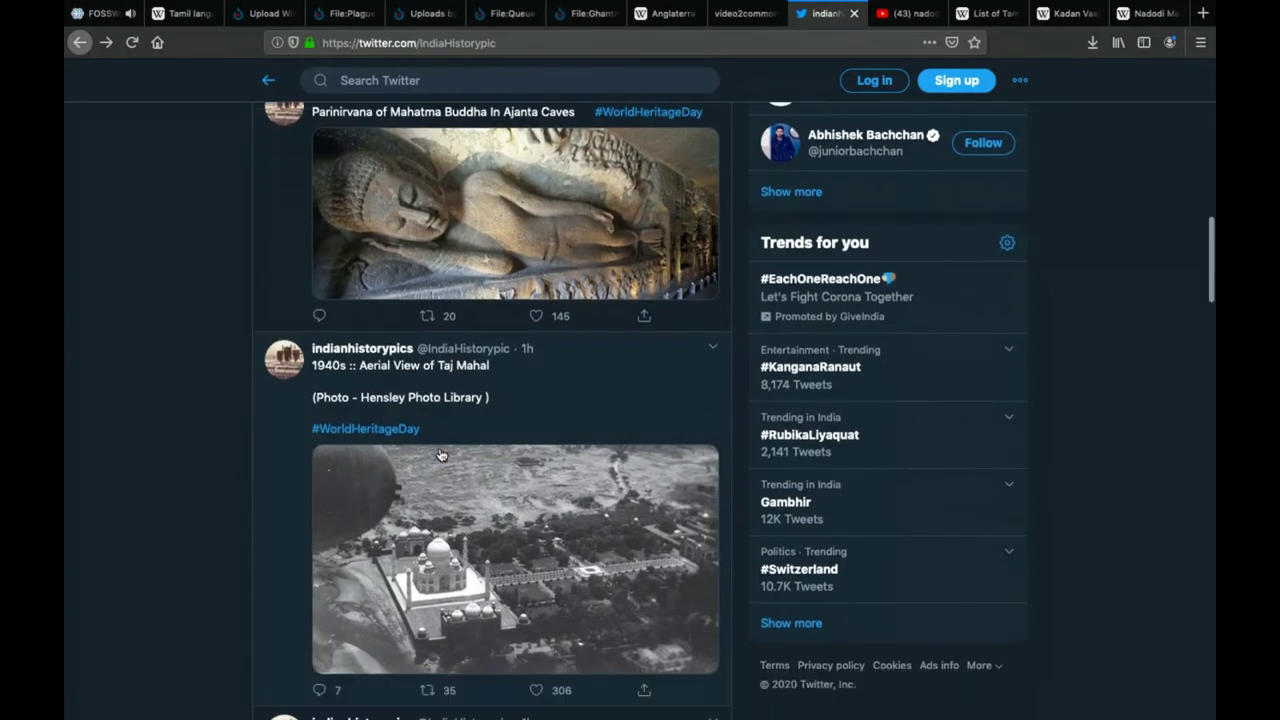
{"action": "scroll", "coordinate": [440, 455], "scroll_direction": "down", "scroll_amount": 1}
{"action": "left_click", "coordinate": [262, 14]}
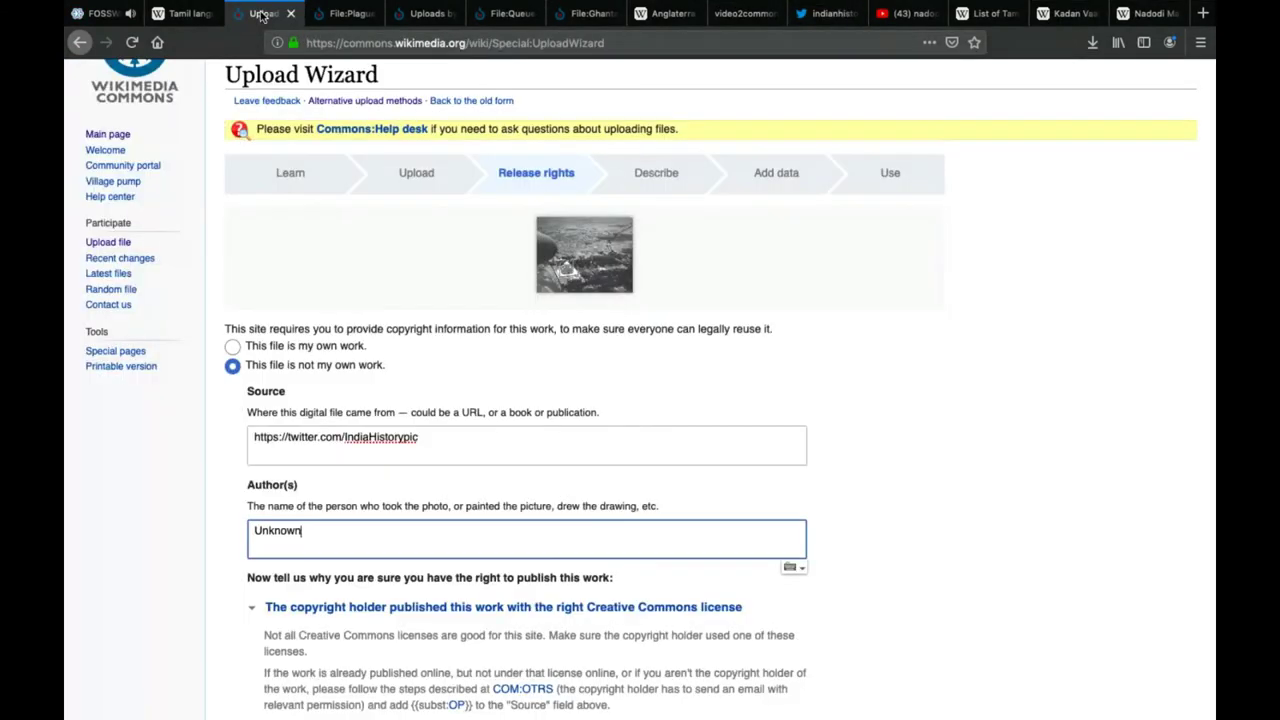
Choose another reason not mentioned above as the publishing right and enter the license wikitext {{PD-India}}
{"action": "scroll", "coordinate": [273, 355], "scroll_direction": "down", "scroll_amount": 2}
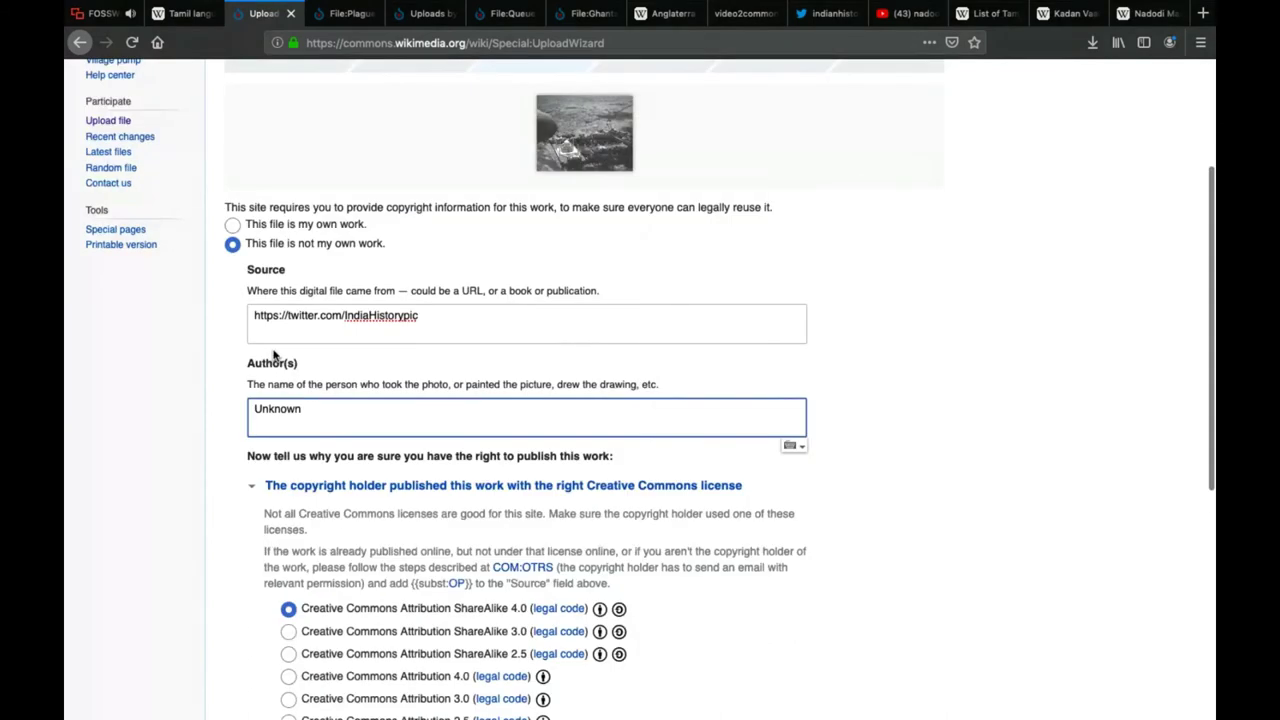
{"action": "scroll", "coordinate": [263, 609], "scroll_direction": "down", "scroll_amount": 3}
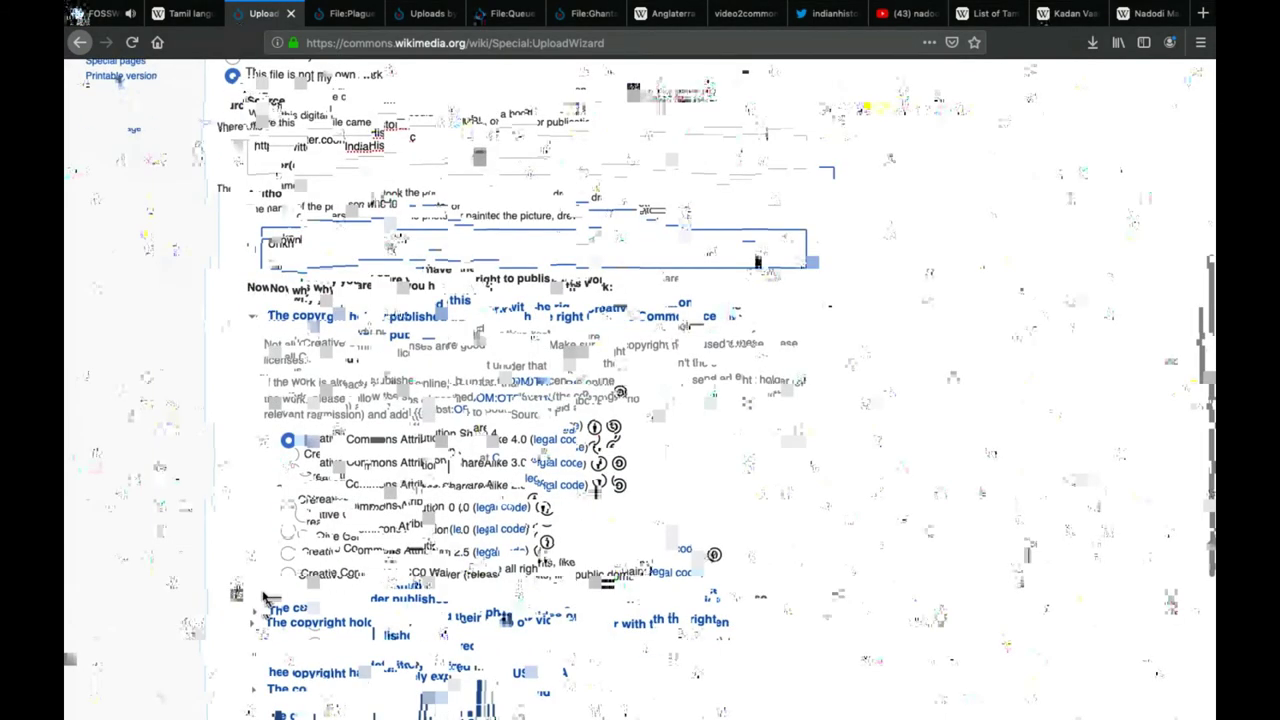
{"action": "scroll", "coordinate": [265, 598], "scroll_direction": "down", "scroll_amount": 3}
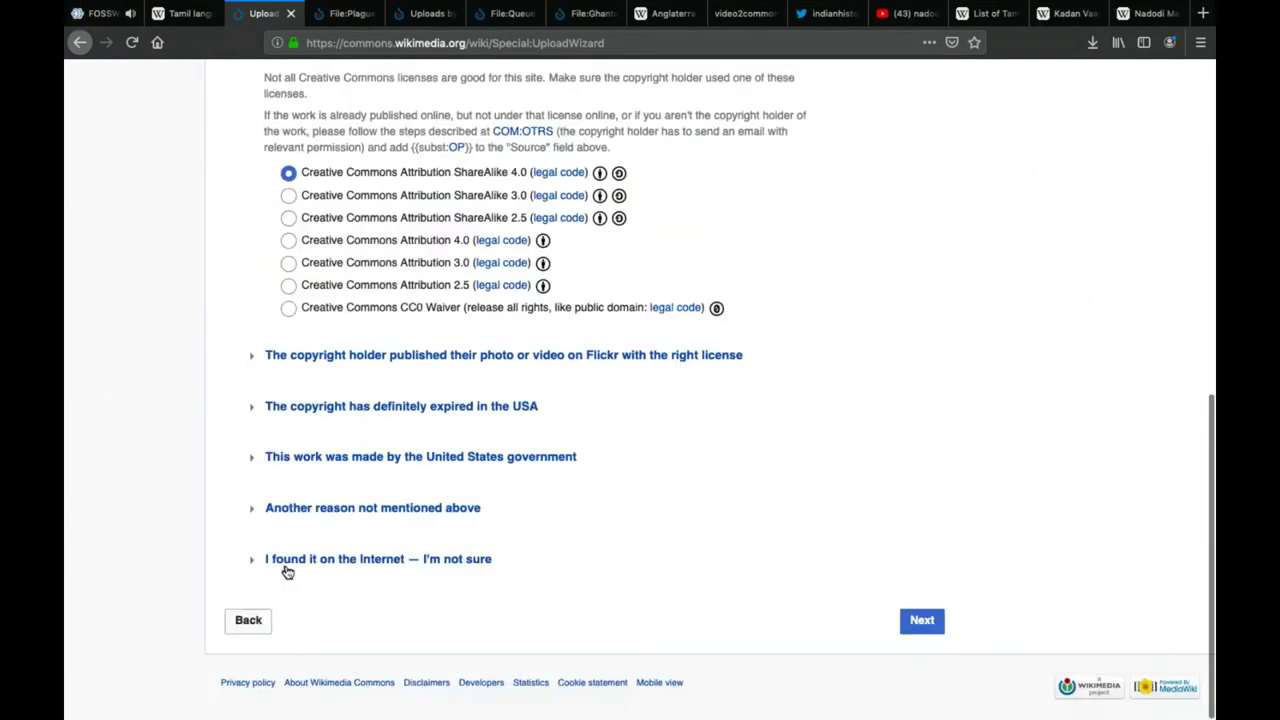
{"action": "left_click", "coordinate": [260, 512]}
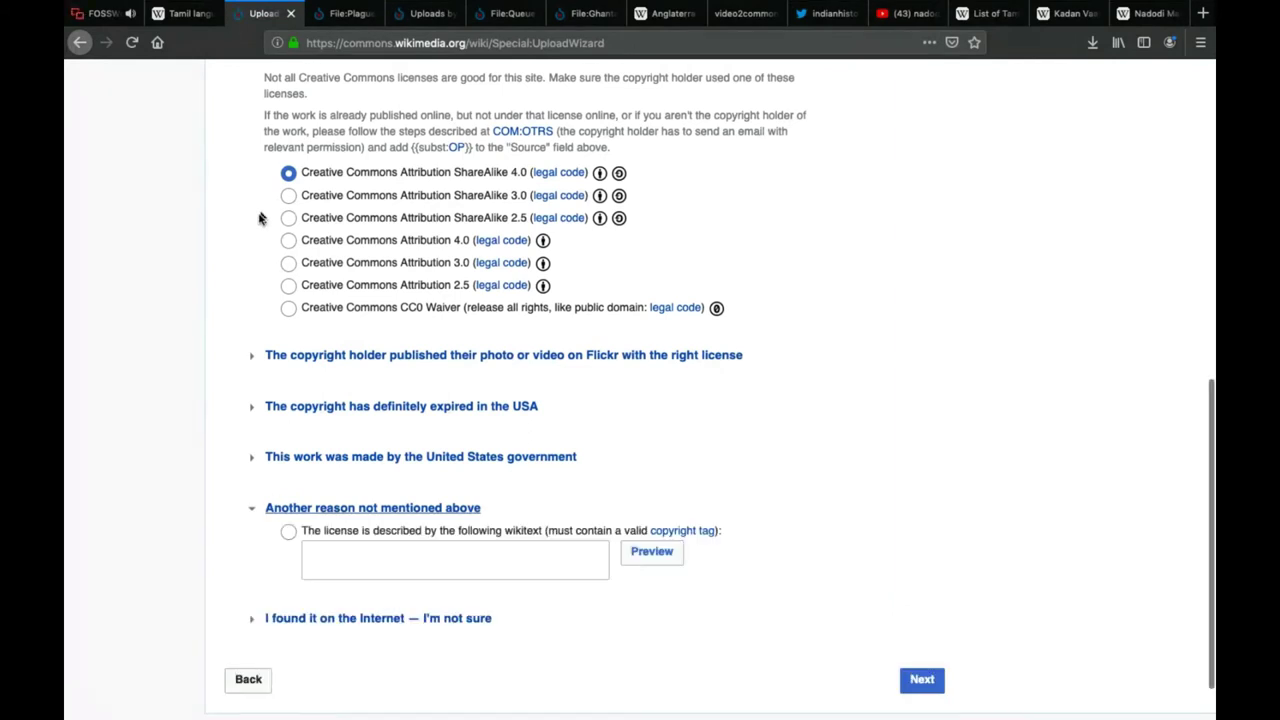
{"action": "left_click", "coordinate": [340, 551]}
{"action": "type", "text": "{{PD-India}}"}
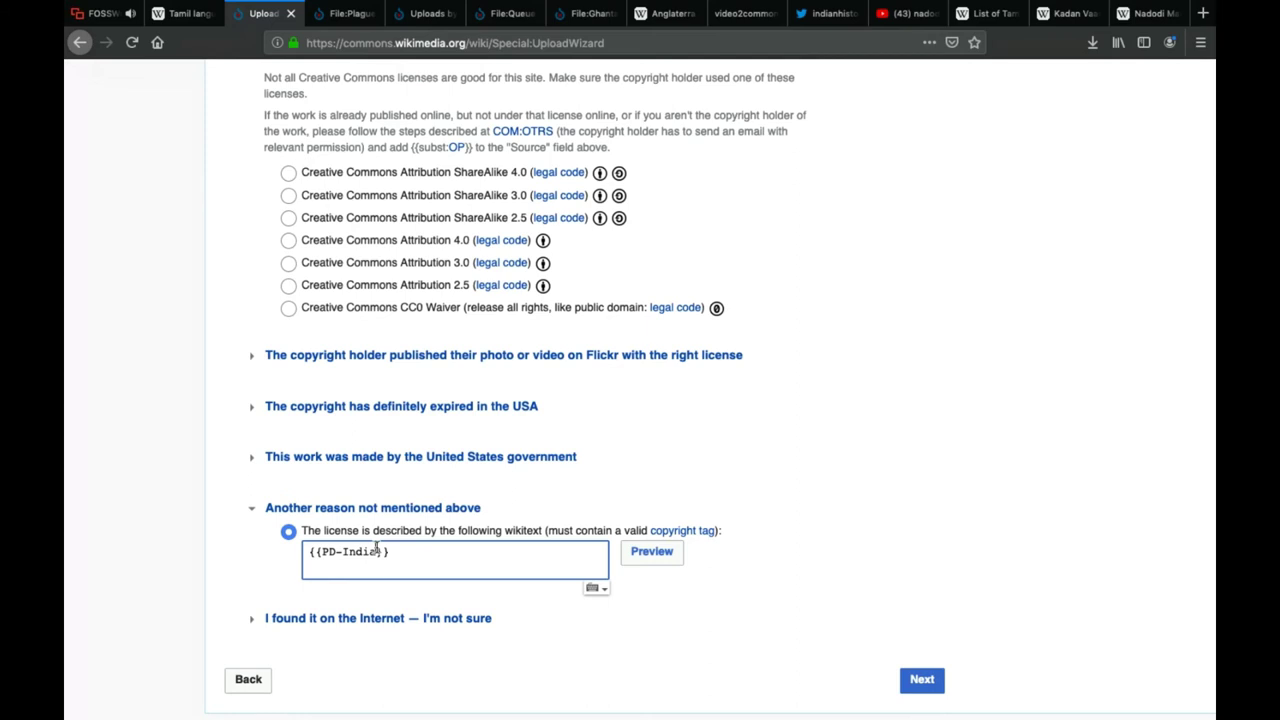
Preview the PD-India license text, compare its terms with the date in the Taj Mahal tweet, and close the preview
{"action": "left_click", "coordinate": [655, 564]}
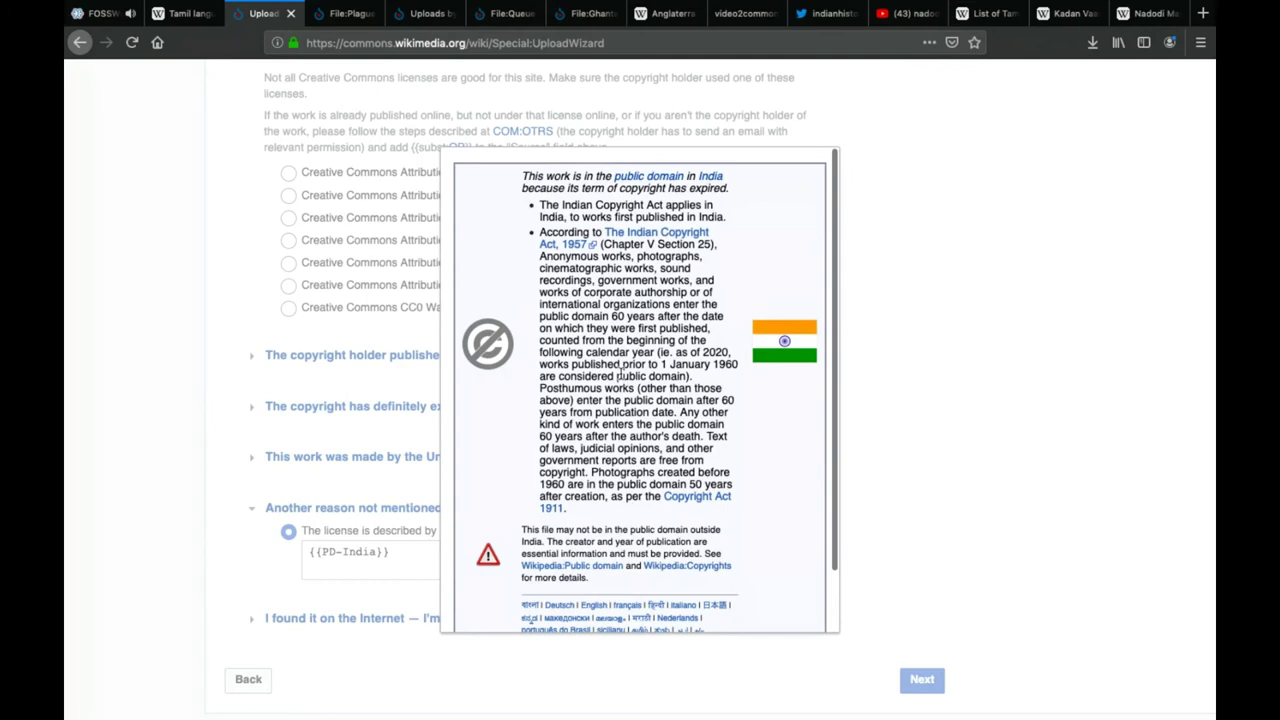
{"action": "left_click", "coordinate": [890, 376]}
{"action": "left_click", "coordinate": [655, 552]}
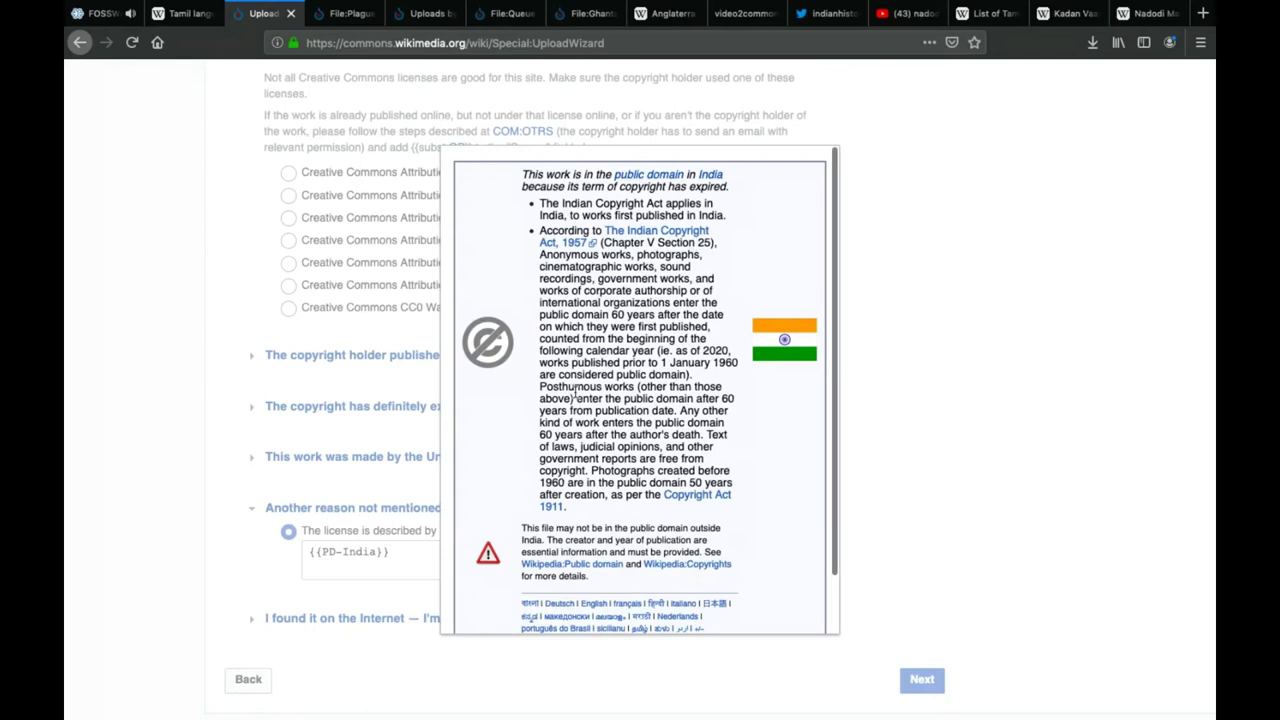
{"action": "left_click", "coordinate": [828, 13]}
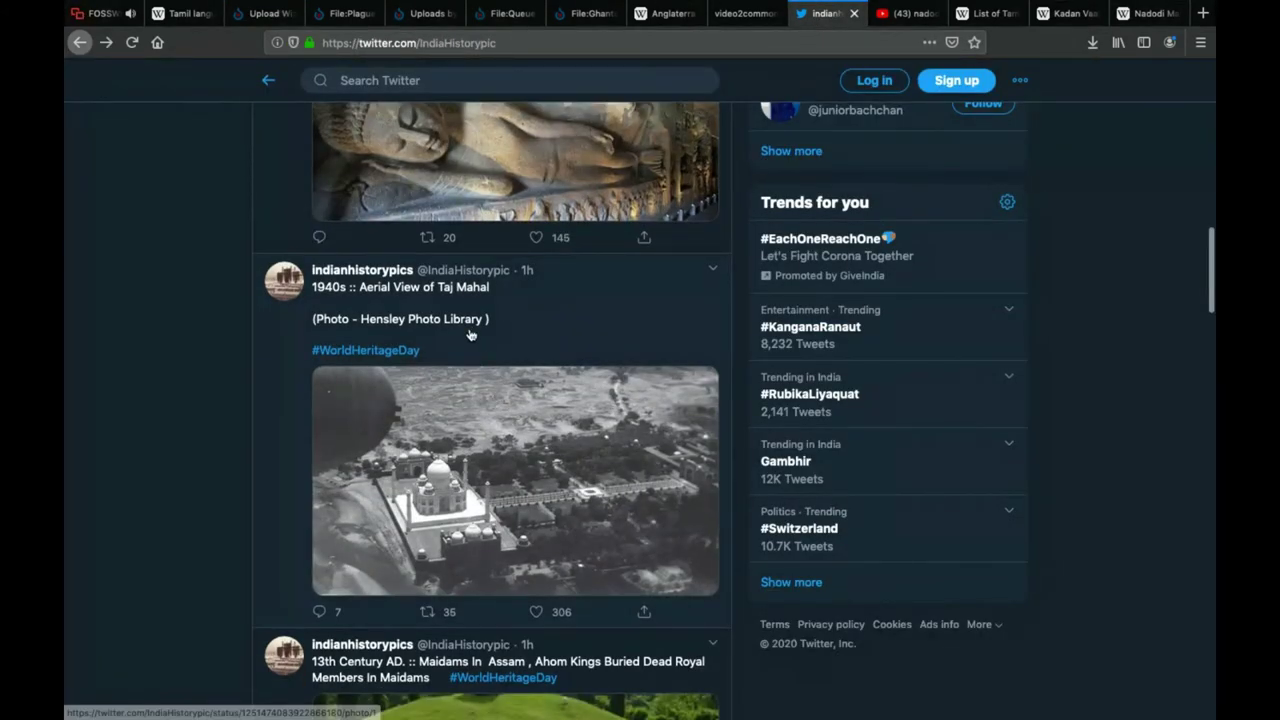
{"action": "left_click", "coordinate": [265, 13]}
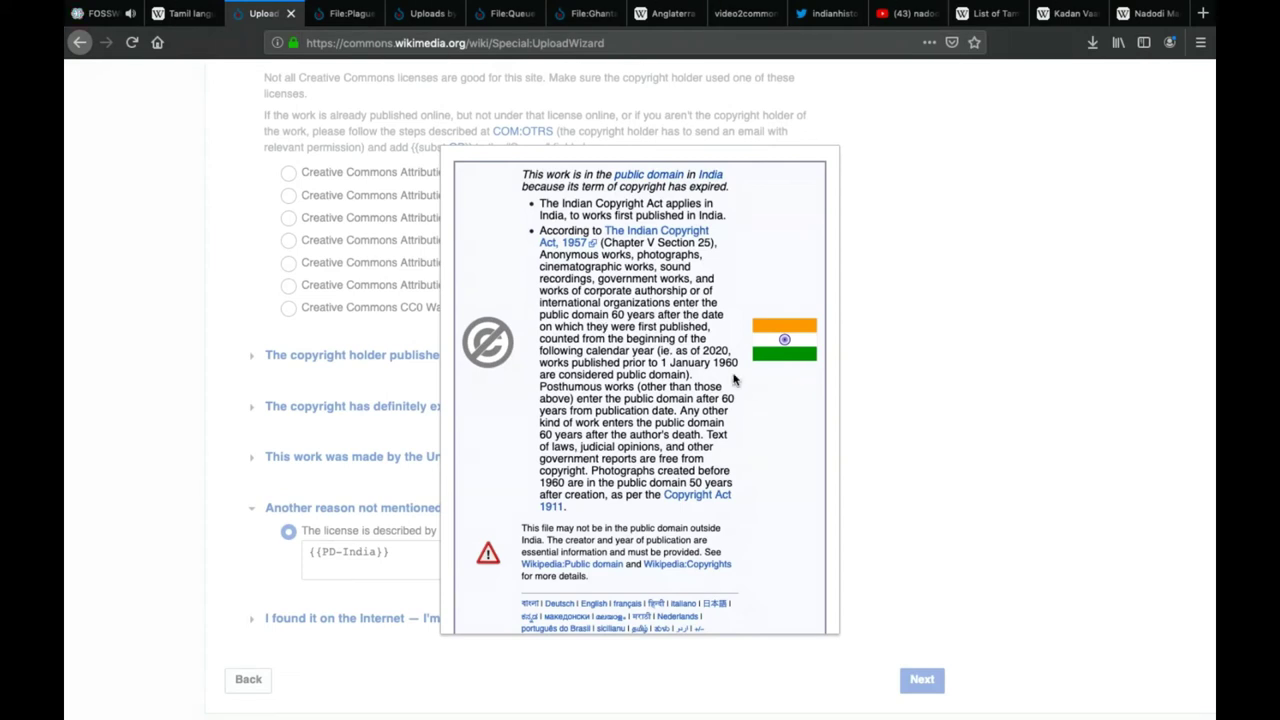
{"action": "left_click", "coordinate": [379, 578]}
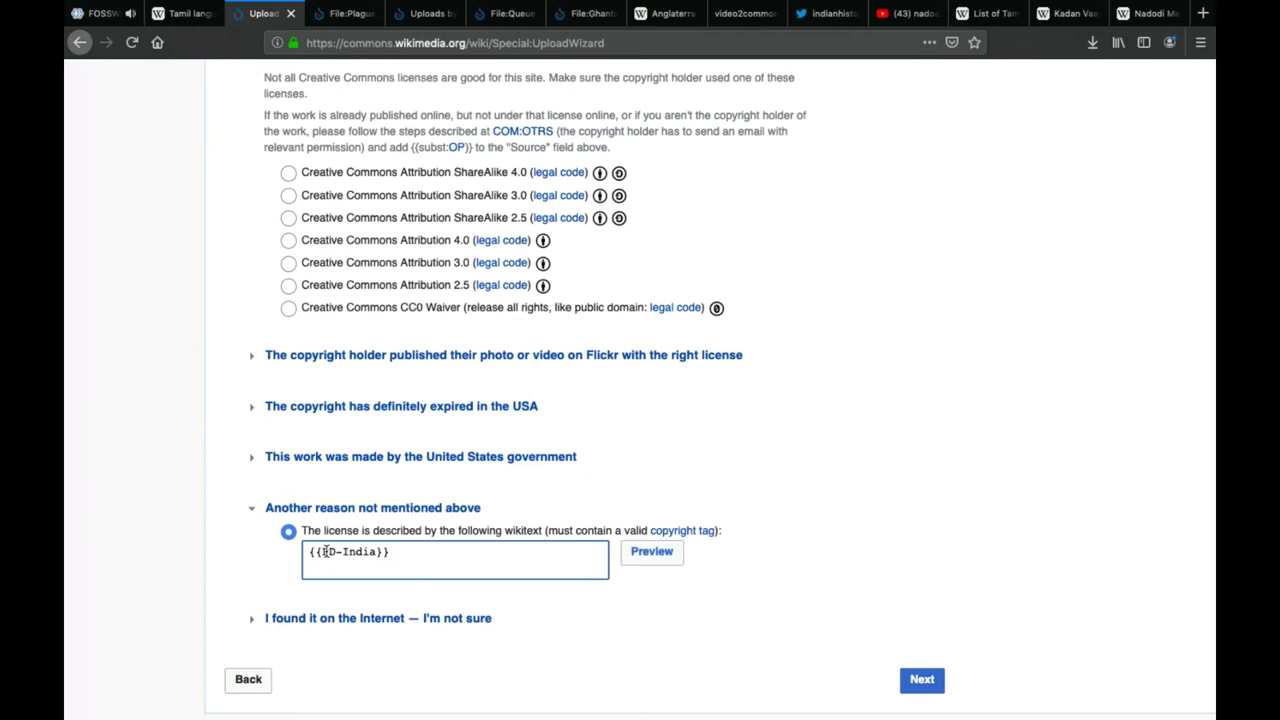
Continue to the describe stage and copy the image title "Ariel view of Taj Mahal 1940" into the English caption
{"action": "left_click", "coordinate": [922, 680]}
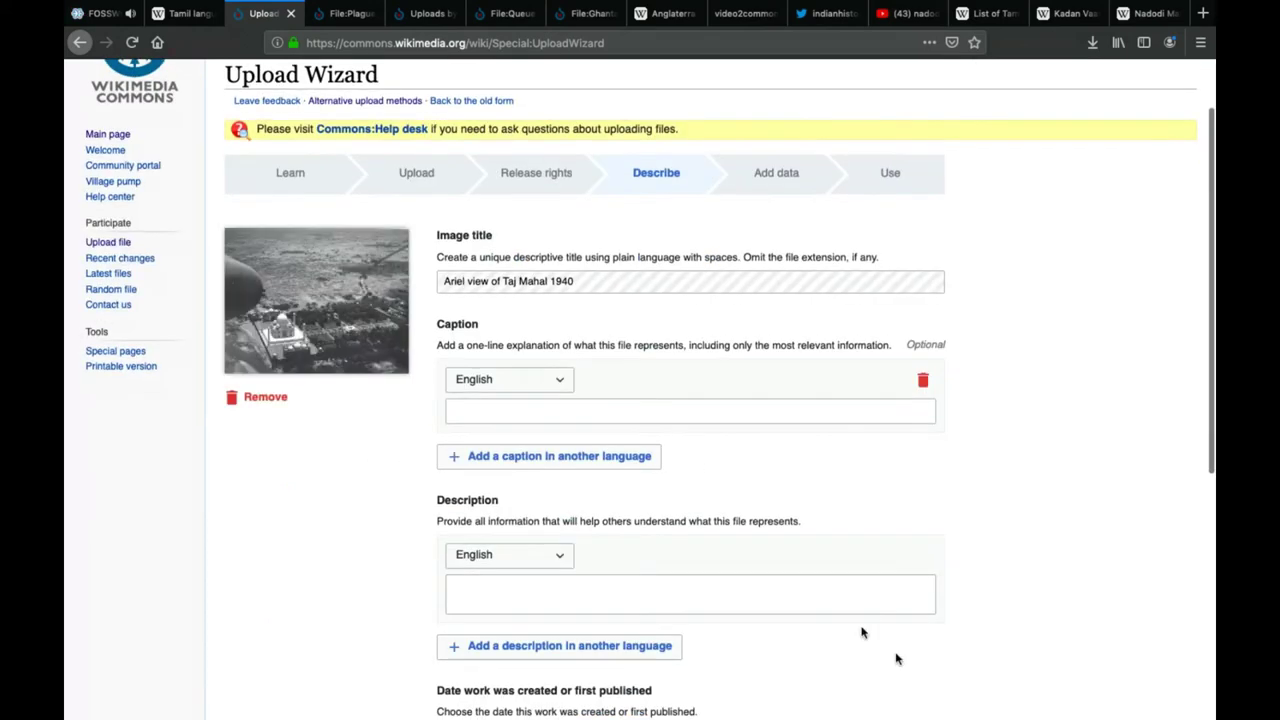
{"action": "left_click", "coordinate": [512, 287]}
{"action": "key", "text": "ctrl+a"}
{"action": "key", "text": "ctrl+c"}
{"action": "left_click", "coordinate": [543, 410]}
{"action": "key", "text": "ctrl+v"}
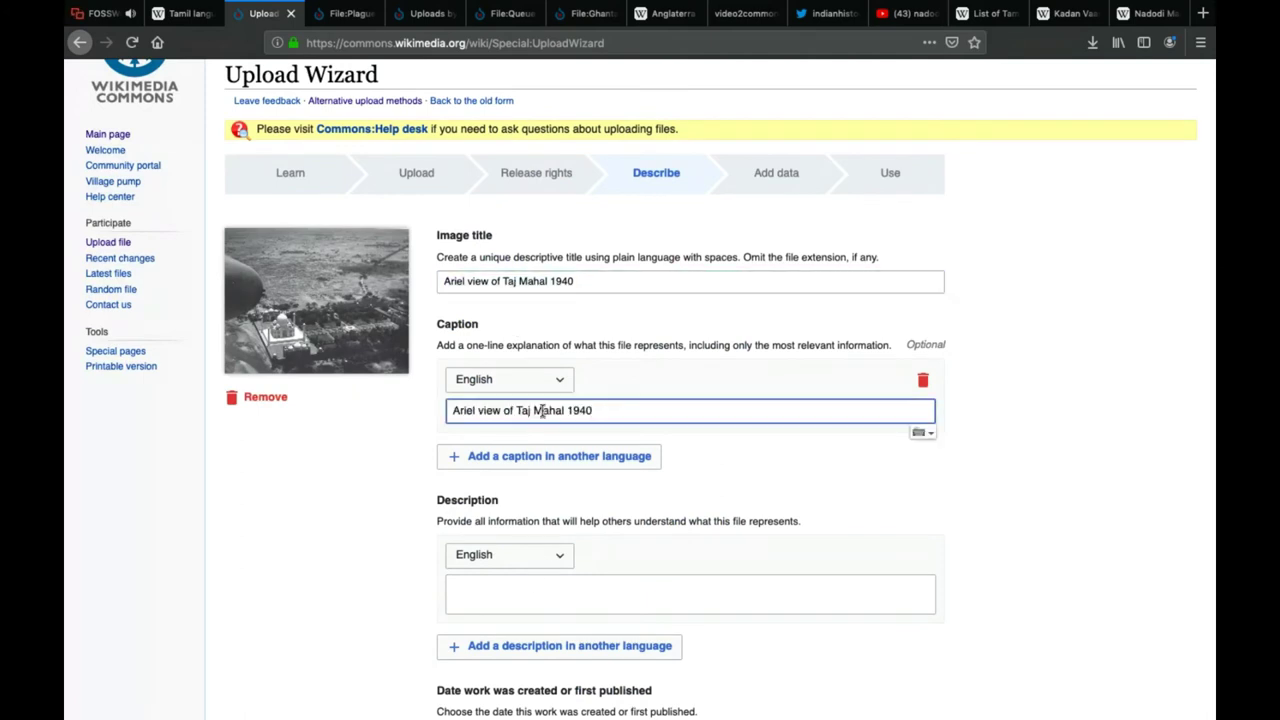
Add a second caption entry and search its languages for Tamil, closing the search without choosing one
{"action": "left_click", "coordinate": [514, 457]}
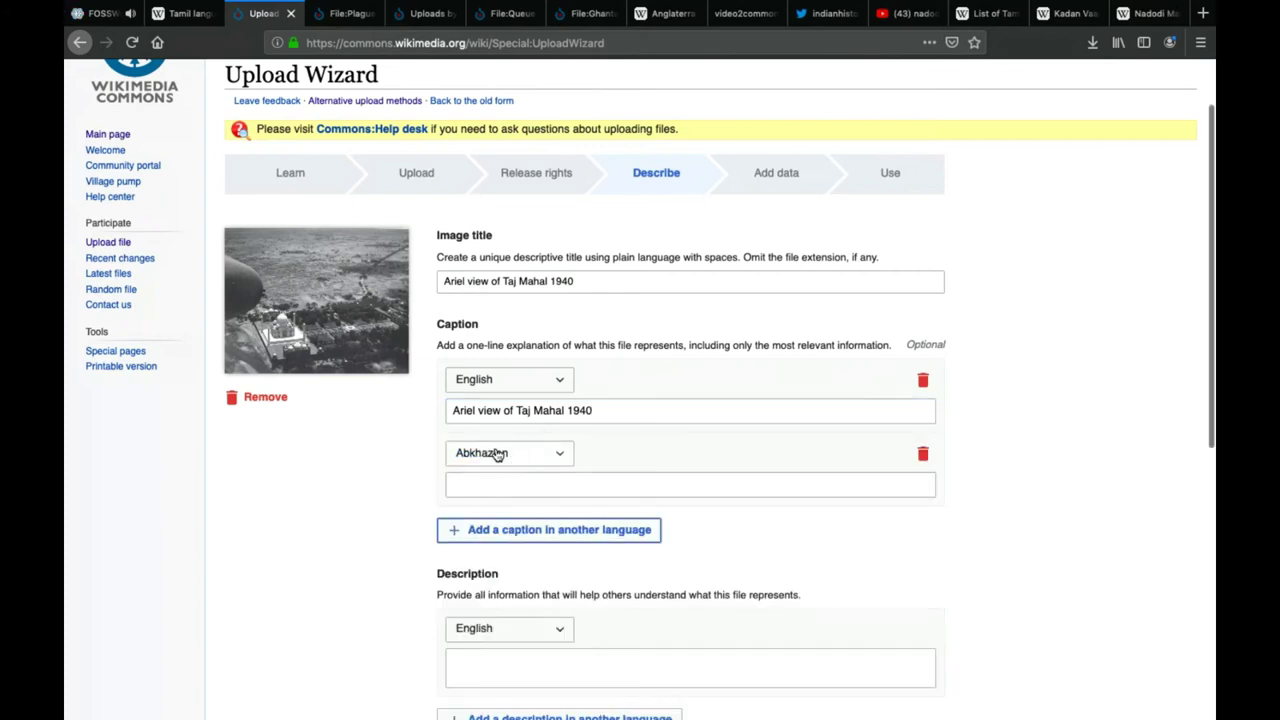
{"action": "left_click", "coordinate": [514, 455]}
{"action": "type", "text": "Tamil"}
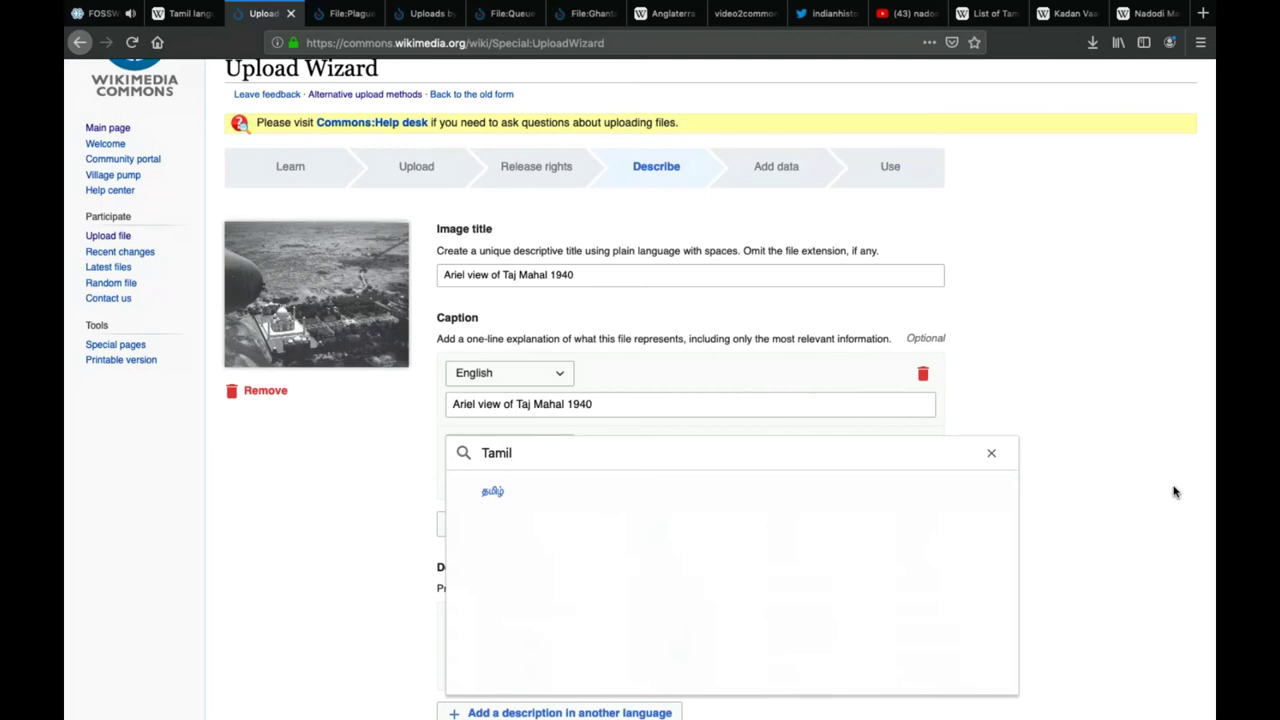
{"action": "left_click", "coordinate": [988, 453]}
{"action": "left_click", "coordinate": [1086, 440]}
Copy the image title "Ariel view of Taj Mahal 1940" into the English description
{"action": "scroll", "coordinate": [604, 143], "scroll_direction": "down", "scroll_amount": 3}
{"action": "left_click", "coordinate": [604, 143]}
{"action": "triple_click", "coordinate": [604, 143]}
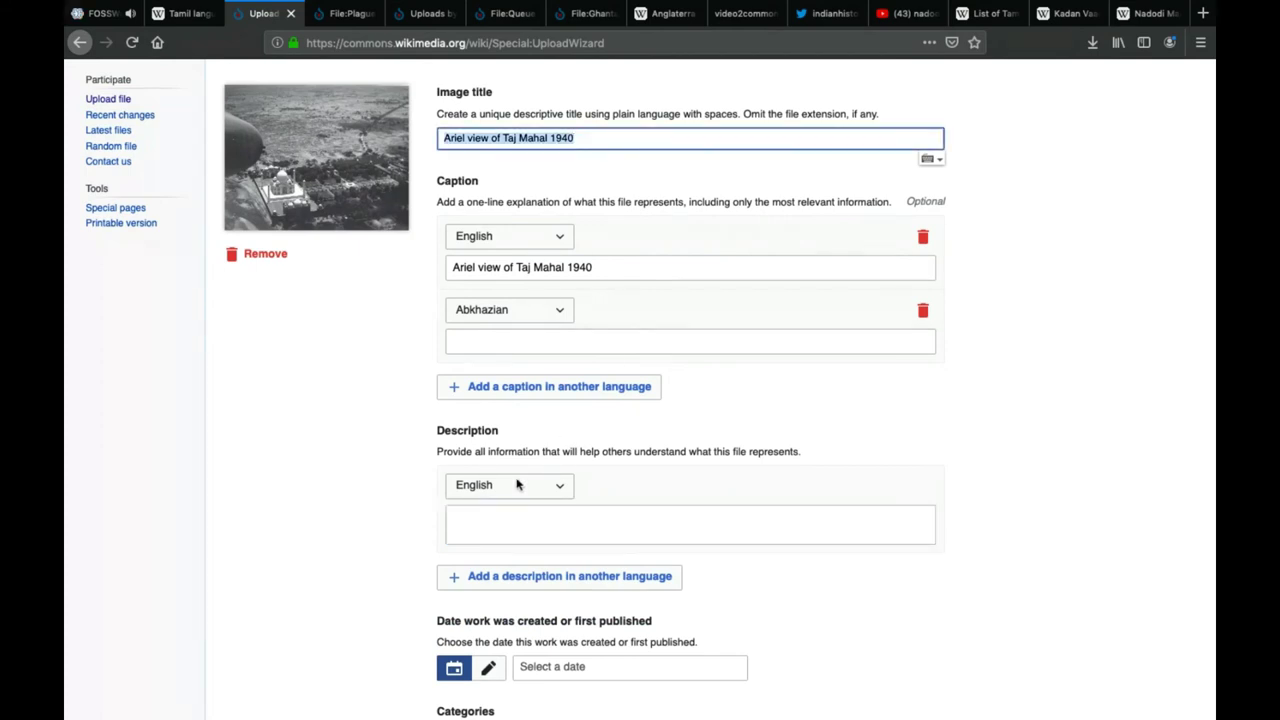
{"action": "left_click", "coordinate": [493, 516]}
{"action": "key", "text": "ctrl+v"}
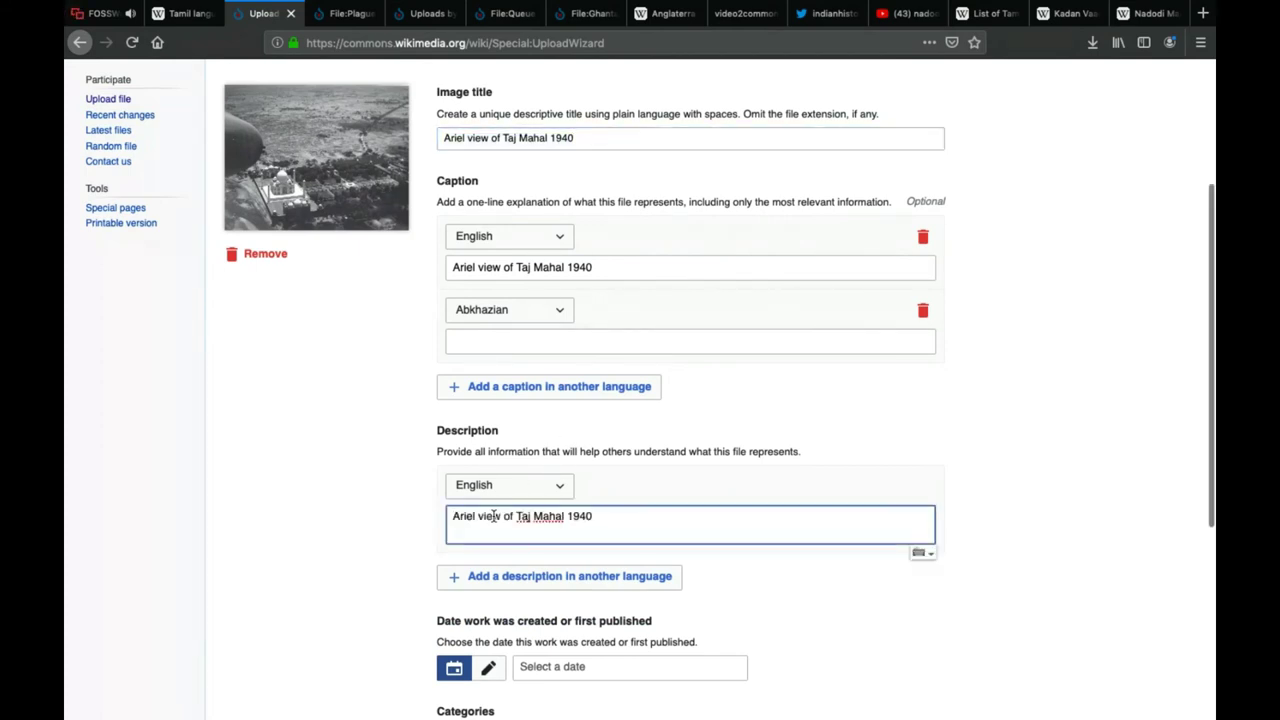
Edit the English description to read "Ariel view of Taj Mahal in 1940, from"
{"action": "left_click", "coordinate": [563, 516]}
{"action": "type", "text": "from"}
{"action": "key", "text": "BackSpace"}
{"action": "key", "text": "BackSpace"}
{"action": "key", "text": "BackSpace"}
{"action": "key", "text": "BackSpace"}
{"action": "key", "text": "BackSpace"}
{"action": "type", "text": "in"}
{"action": "key", "text": "End"}
{"action": "type", "text": ", from"}
Copy the credit "Hensley Photo Library" from the Taj Mahal tweet and append it to the English description
{"action": "left_click", "coordinate": [830, 14]}
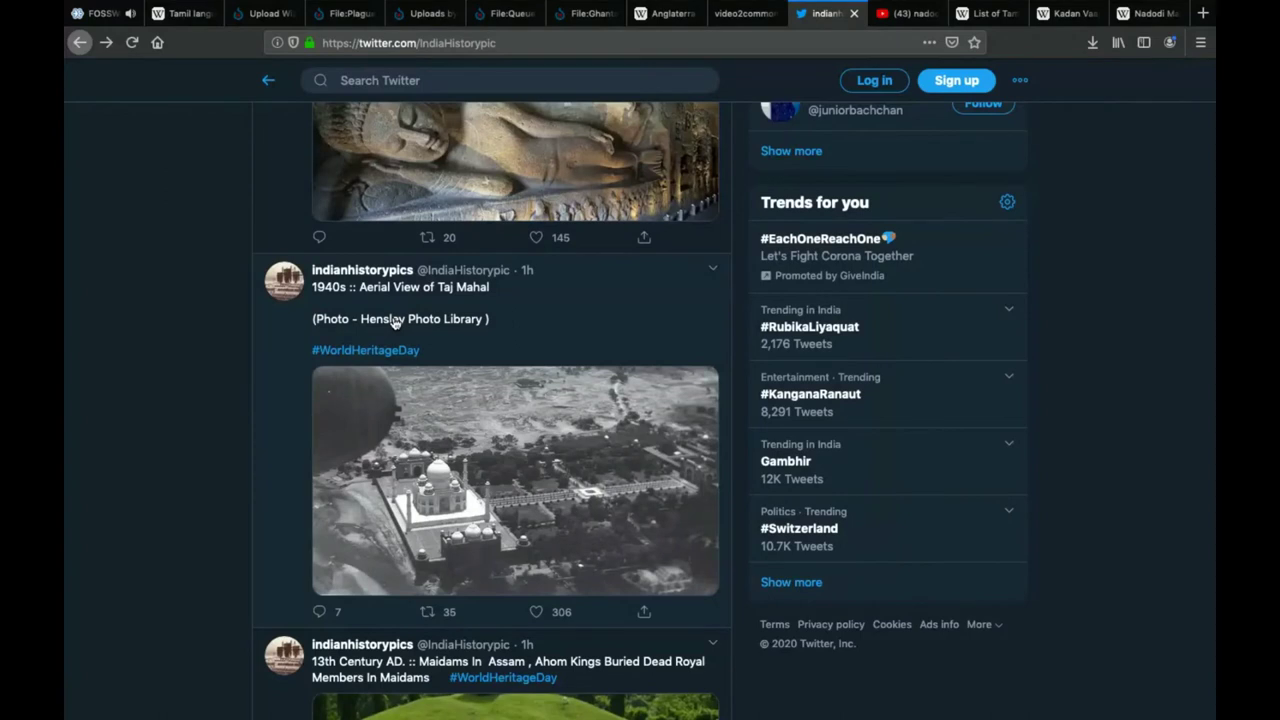
{"action": "left_click", "coordinate": [395, 321]}
{"action": "left_click_drag", "start_coordinate": [334, 221], "coordinate": [448, 225]}
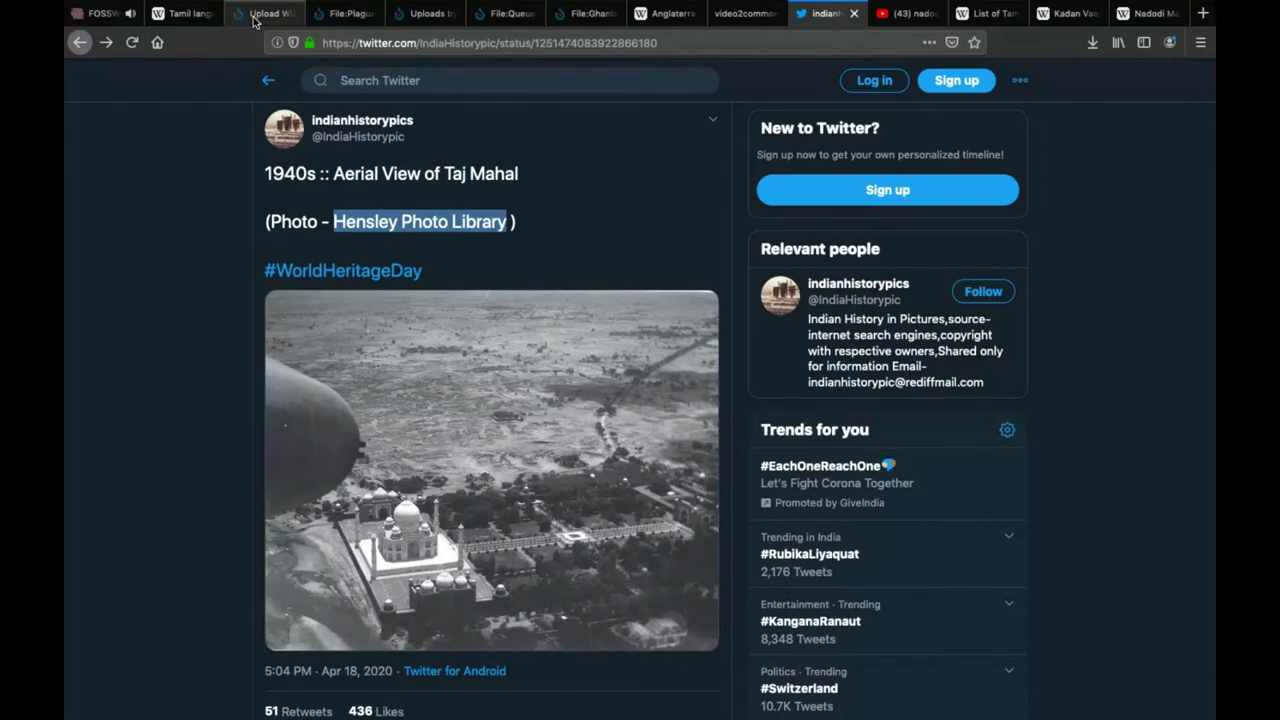
{"action": "left_click", "coordinate": [262, 14]}
{"action": "key", "text": "super+v"}
Switch the creation date to free text and set it to 1940
{"action": "scroll", "coordinate": [714, 571], "scroll_direction": "down", "scroll_amount": 2}
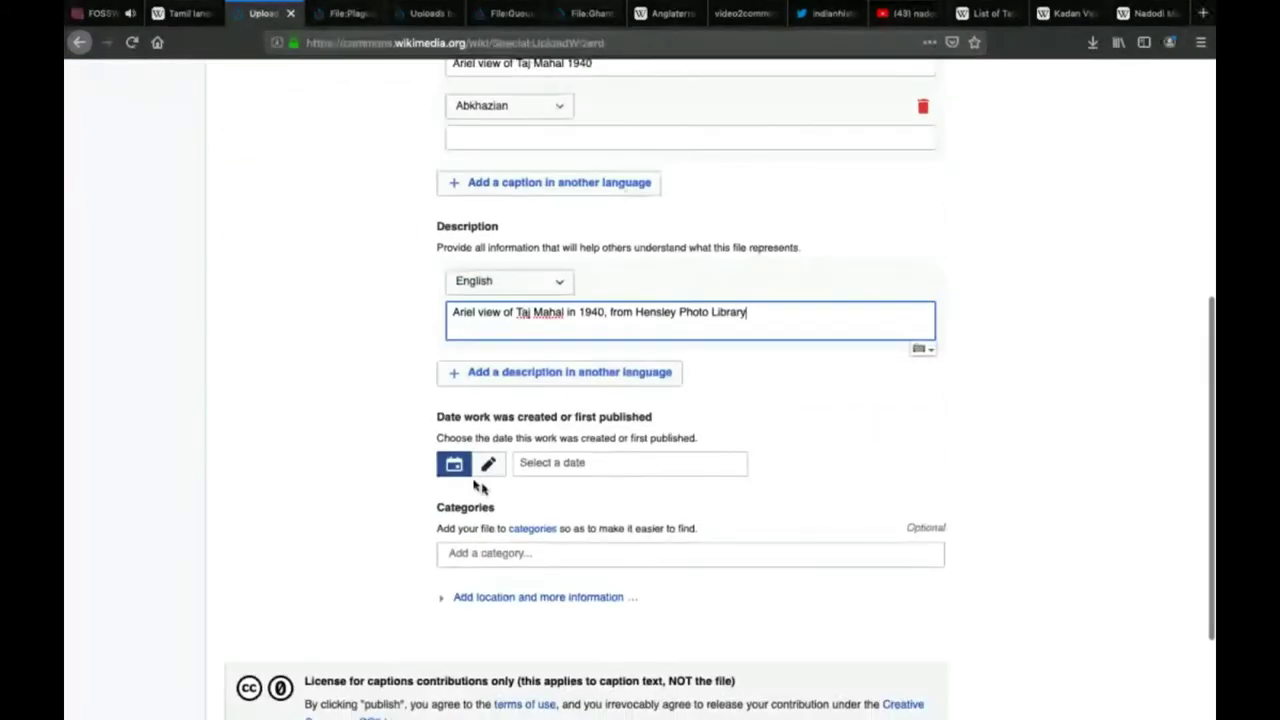
{"action": "left_click", "coordinate": [560, 462]}
{"action": "left_click", "coordinate": [488, 463]}
{"action": "type", "text": "1940"}
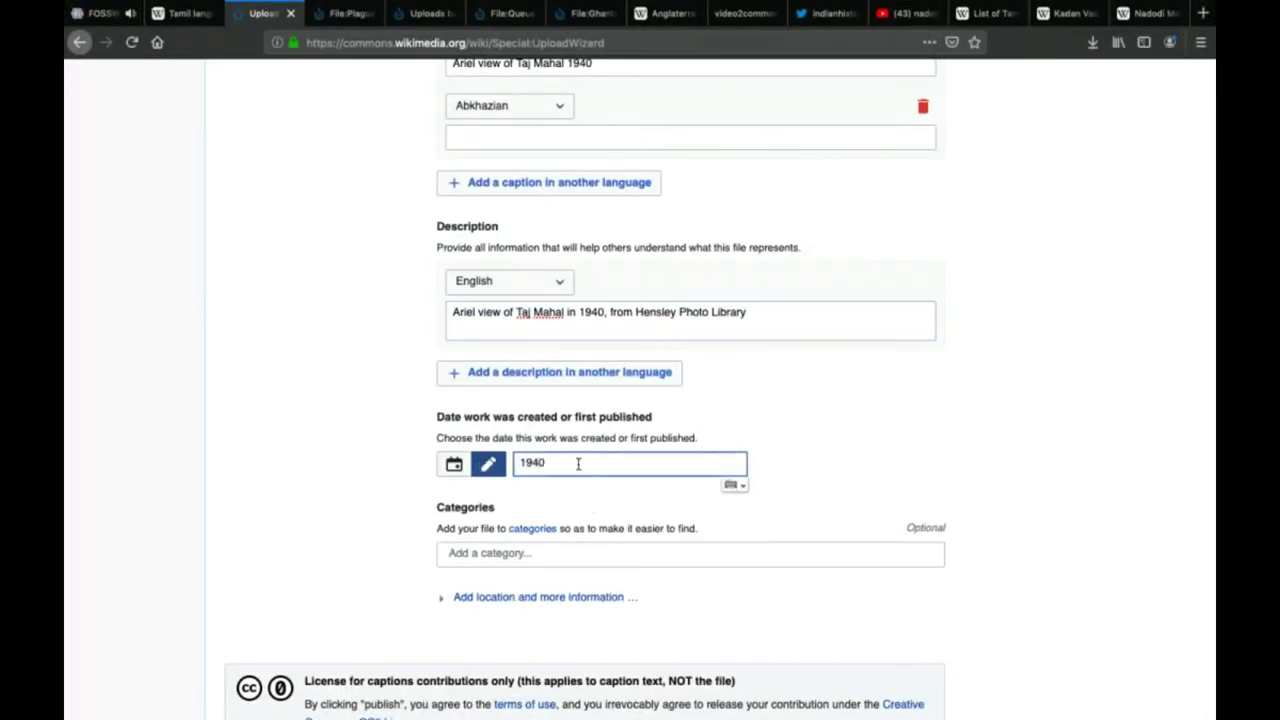
Add the category Taj Mahal to the image and publish the file
{"action": "key", "text": "Tab"}
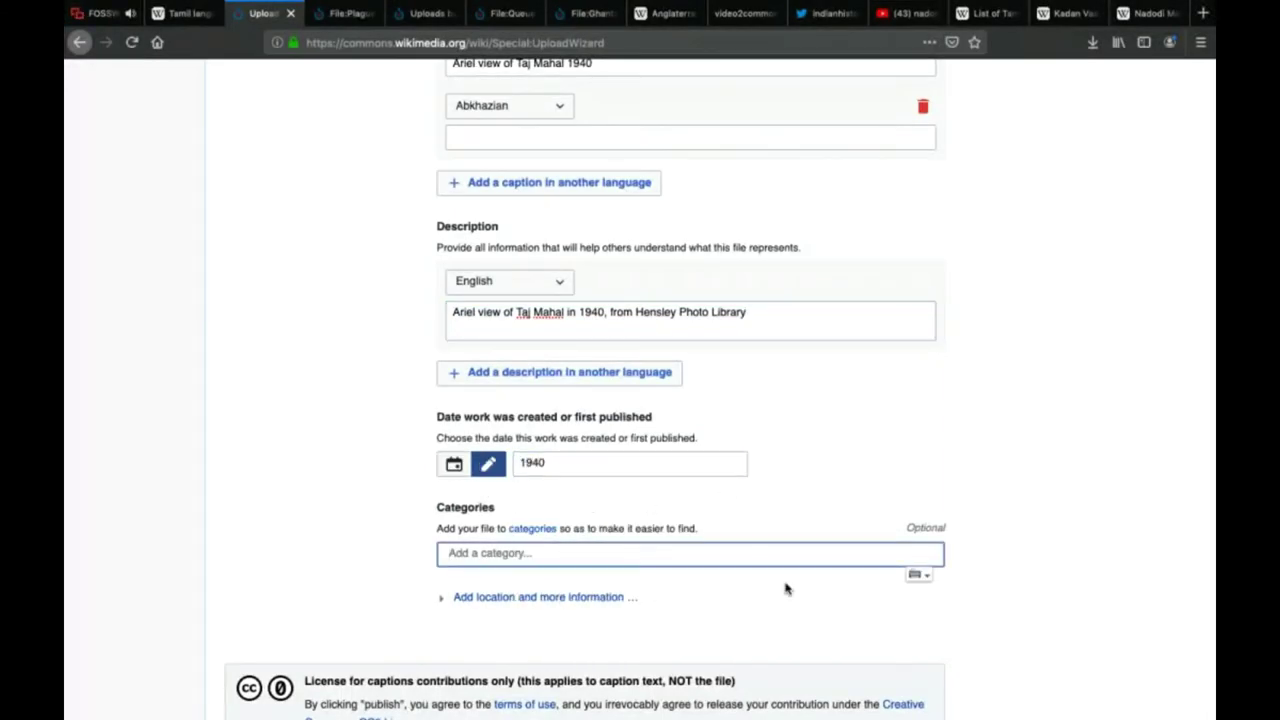
{"action": "type", "text": "Taj"}
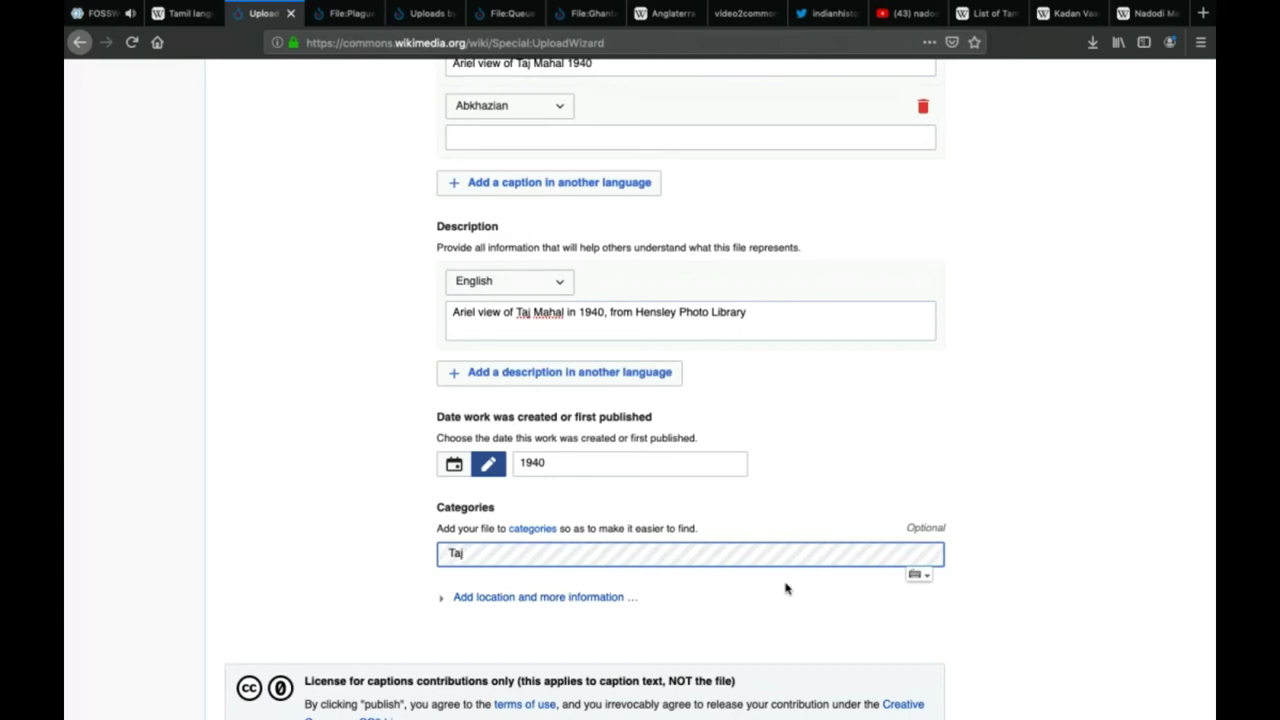
{"action": "type", "text": " mahal"}
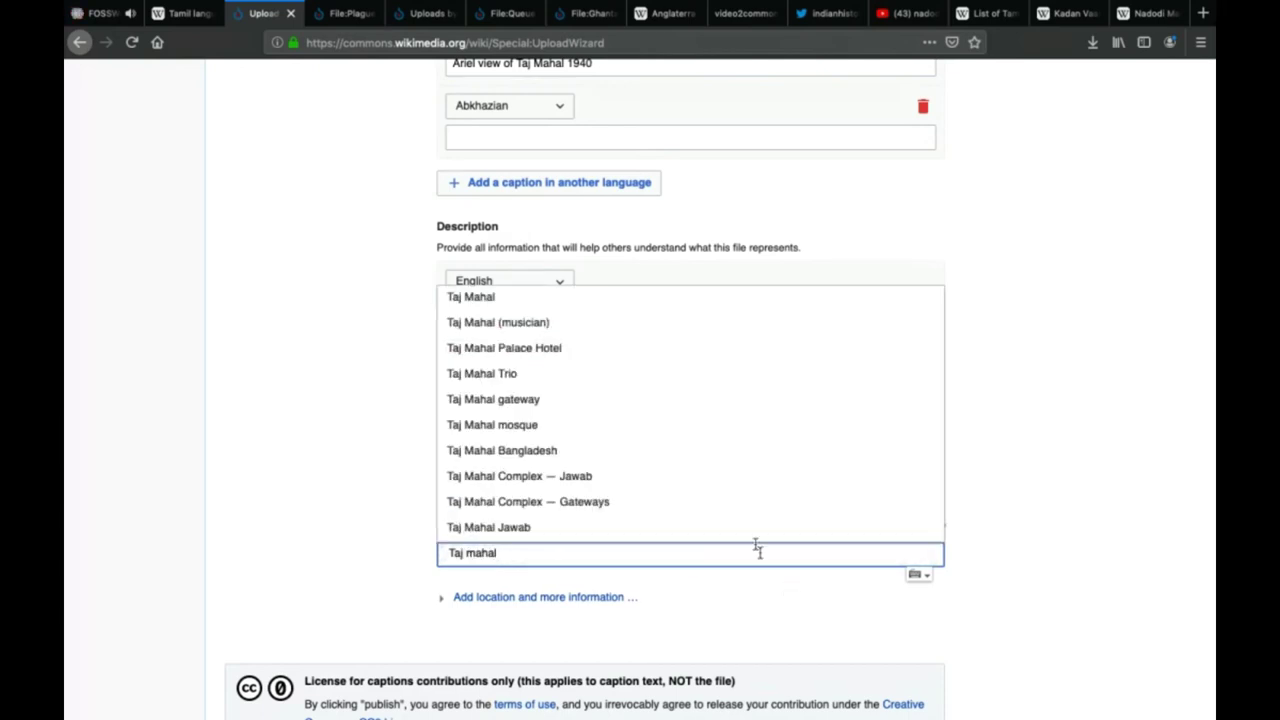
{"action": "left_click", "coordinate": [630, 298]}
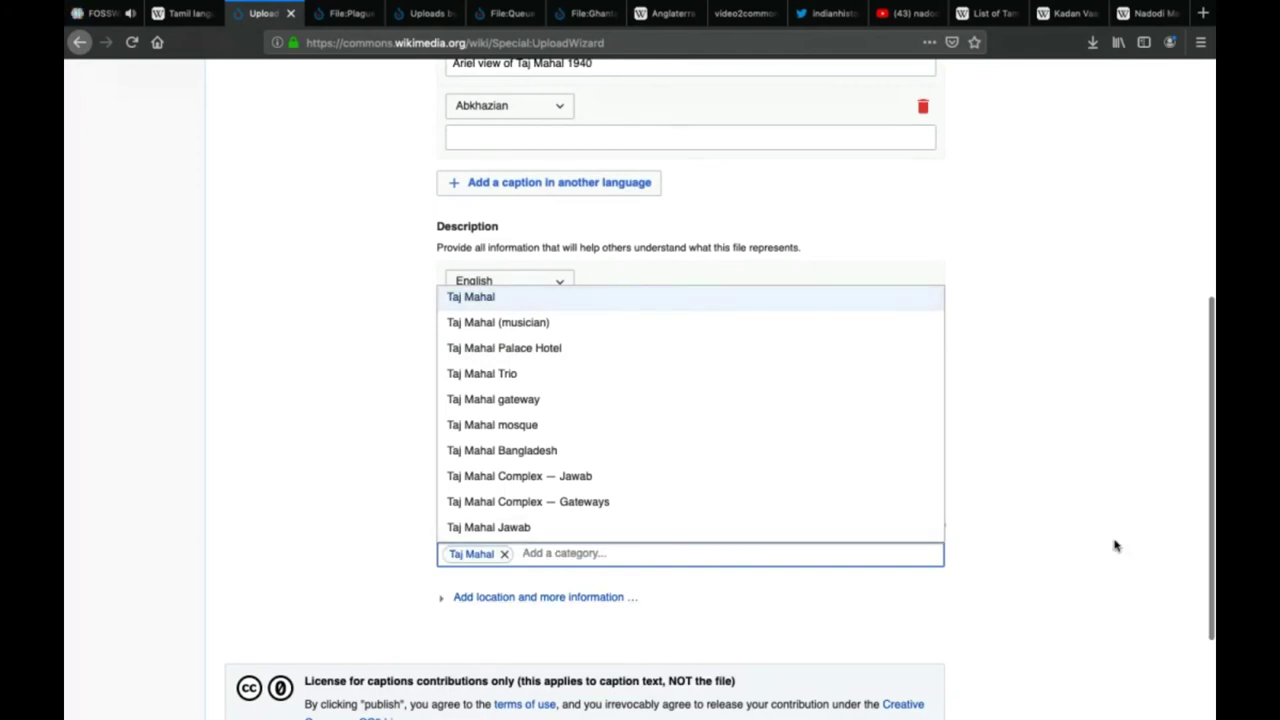
{"action": "scroll", "coordinate": [1114, 543], "scroll_direction": "down", "scroll_amount": 2}
{"action": "scroll", "coordinate": [1116, 545], "scroll_direction": "down", "scroll_amount": 1}
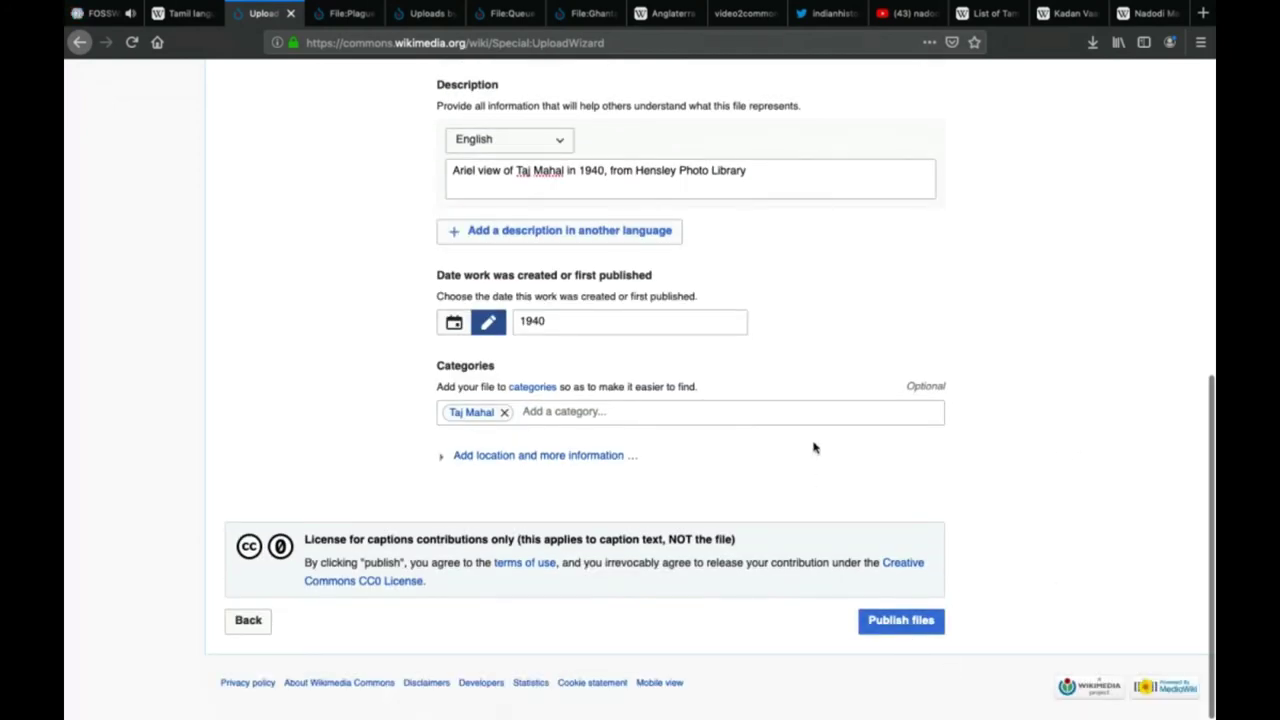
{"action": "left_click", "coordinate": [921, 628]}
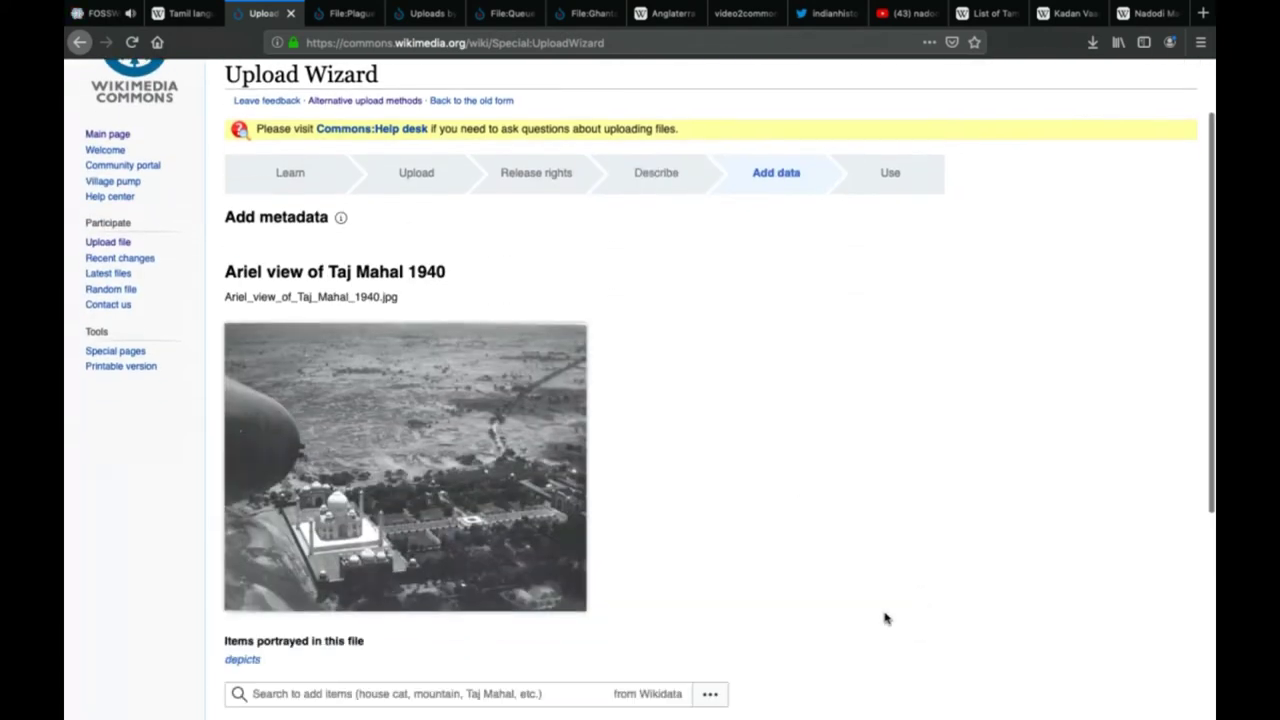
Review the metadata form for the Taj Mahal image and skip adding structured data
{"action": "scroll", "coordinate": [518, 572], "scroll_direction": "down", "scroll_amount": 2}
{"action": "scroll", "coordinate": [518, 572], "scroll_direction": "down", "scroll_amount": 1}
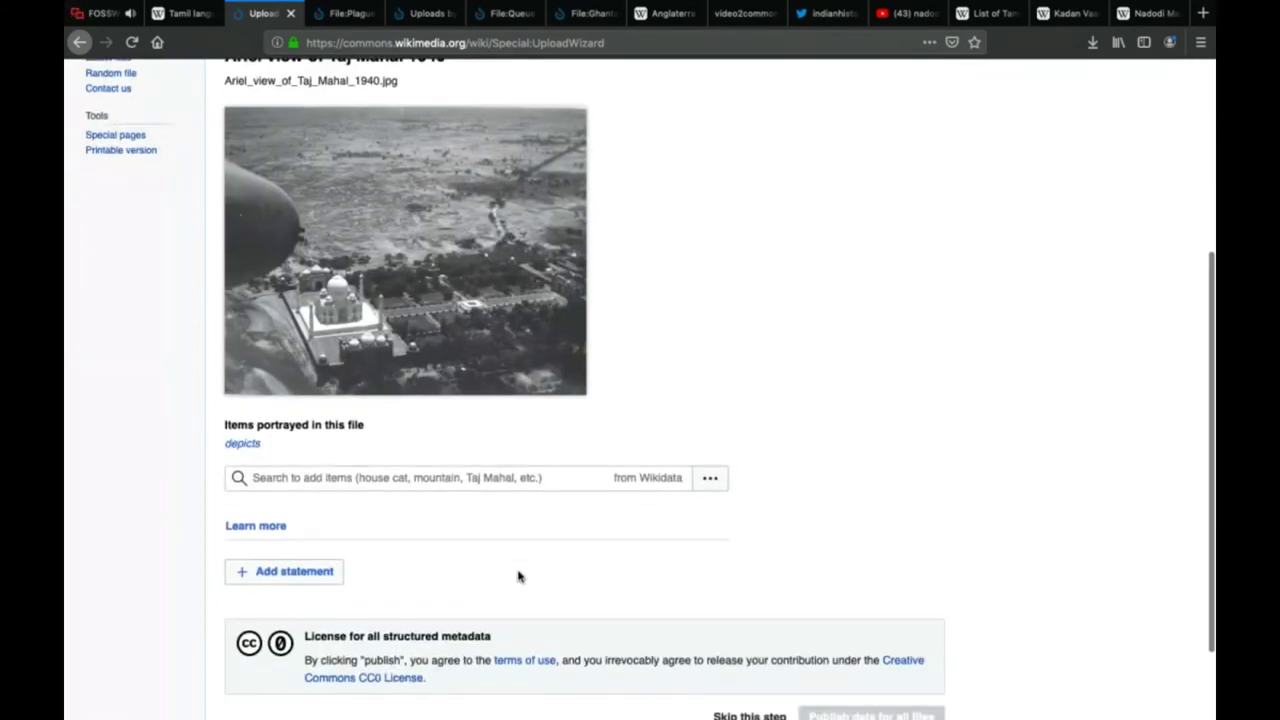
{"action": "scroll", "coordinate": [518, 575], "scroll_direction": "up", "scroll_amount": 1}
{"action": "scroll", "coordinate": [612, 600], "scroll_direction": "down", "scroll_amount": 2}
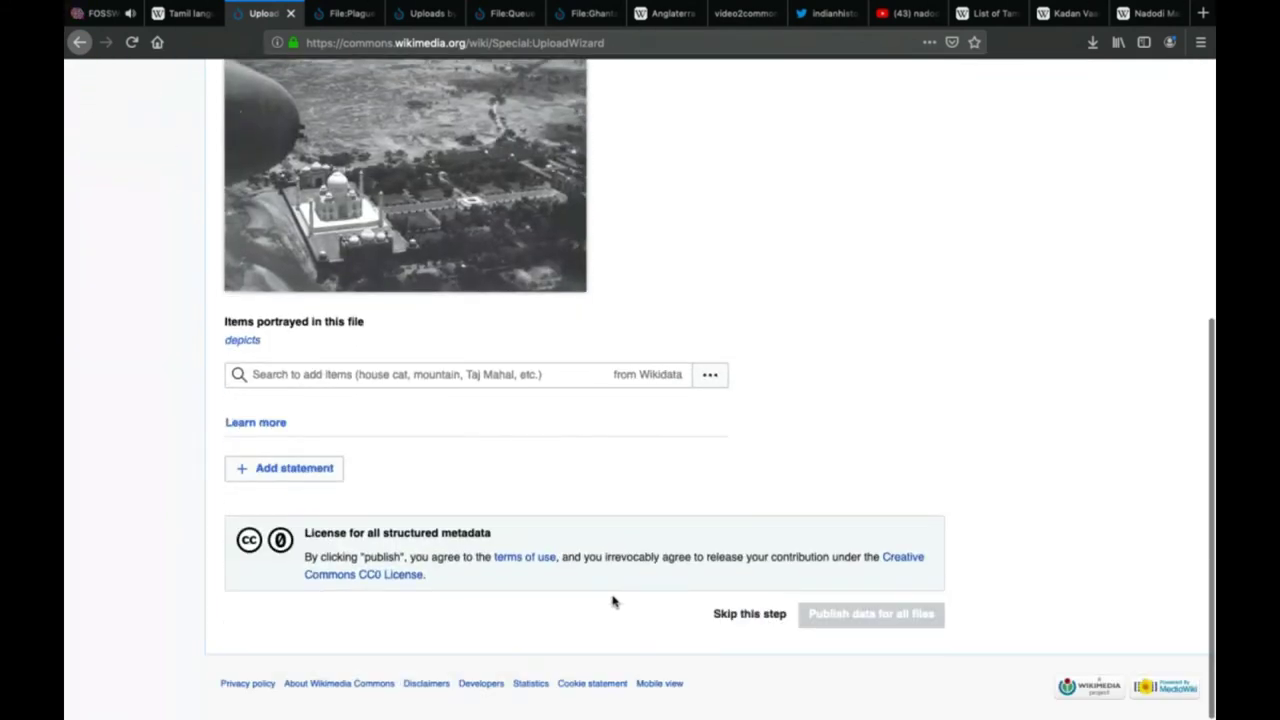
{"action": "scroll", "coordinate": [613, 601], "scroll_direction": "up", "scroll_amount": 6}
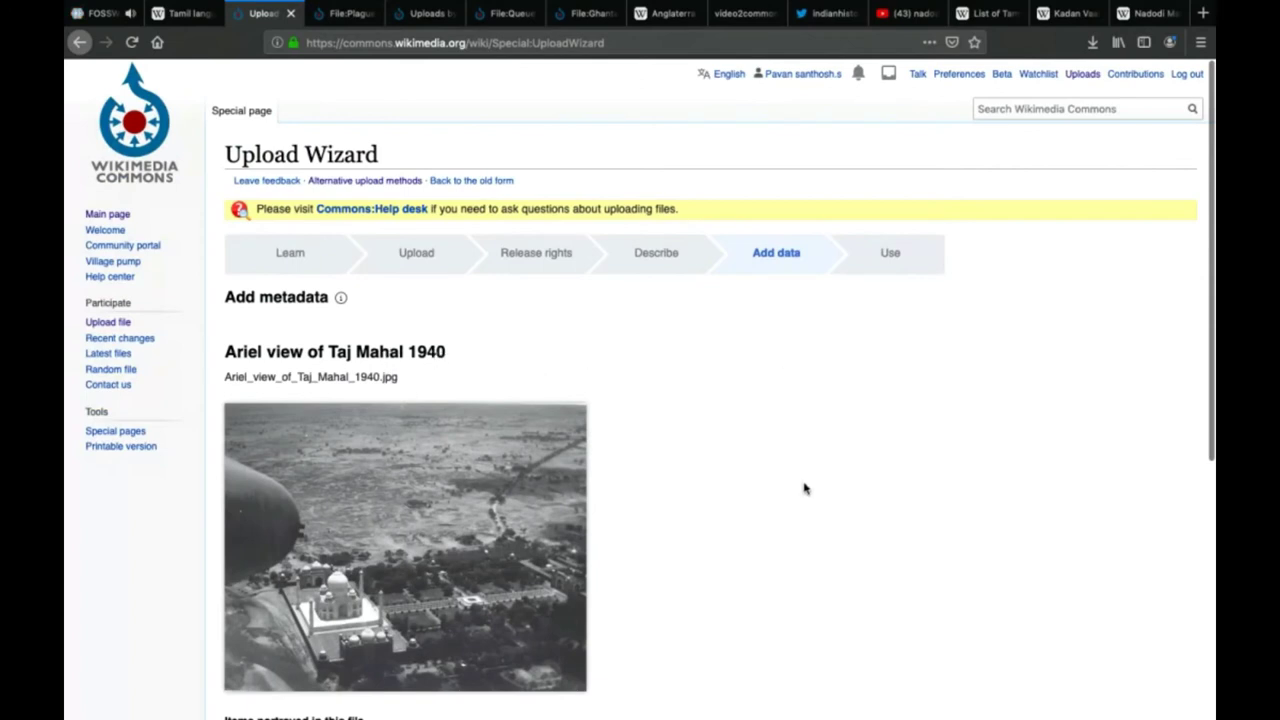
{"action": "scroll", "coordinate": [805, 488], "scroll_direction": "down", "scroll_amount": 5}
{"action": "left_click", "coordinate": [777, 613]}
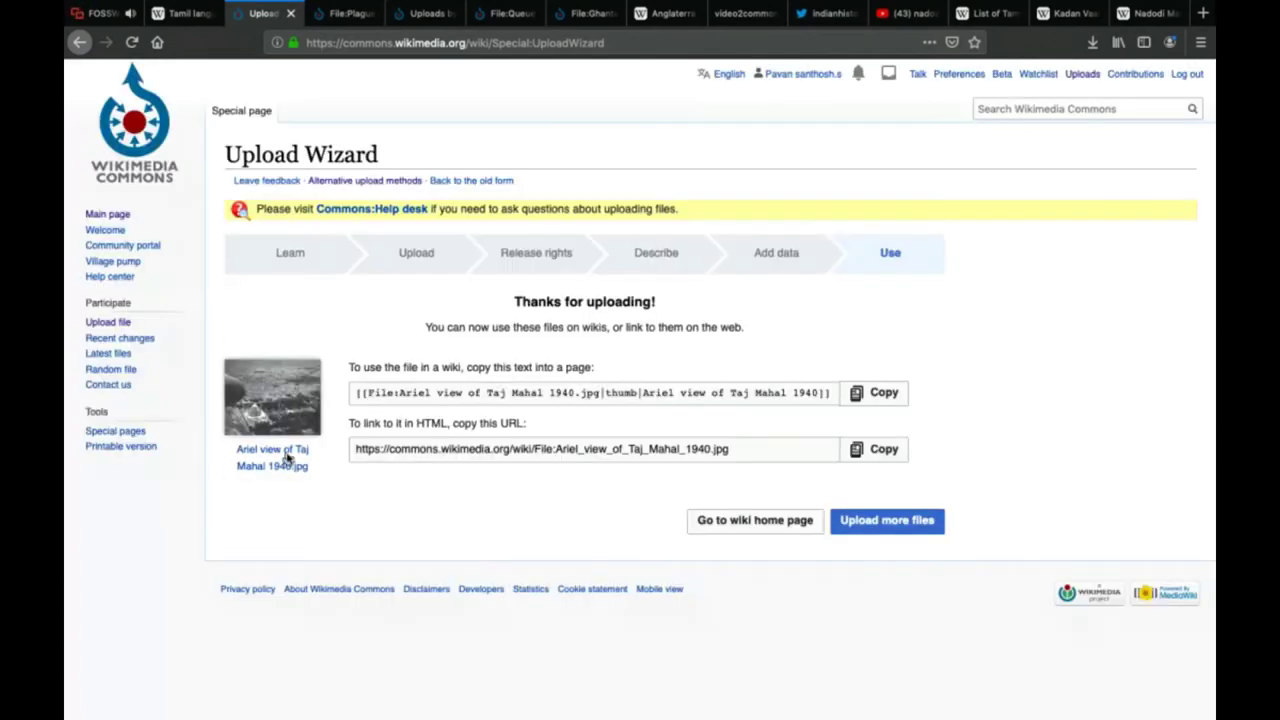
Open the uploaded Taj Mahal image's file page and copy its thumbnail code for use on a wiki
{"action": "left_click", "coordinate": [287, 458]}
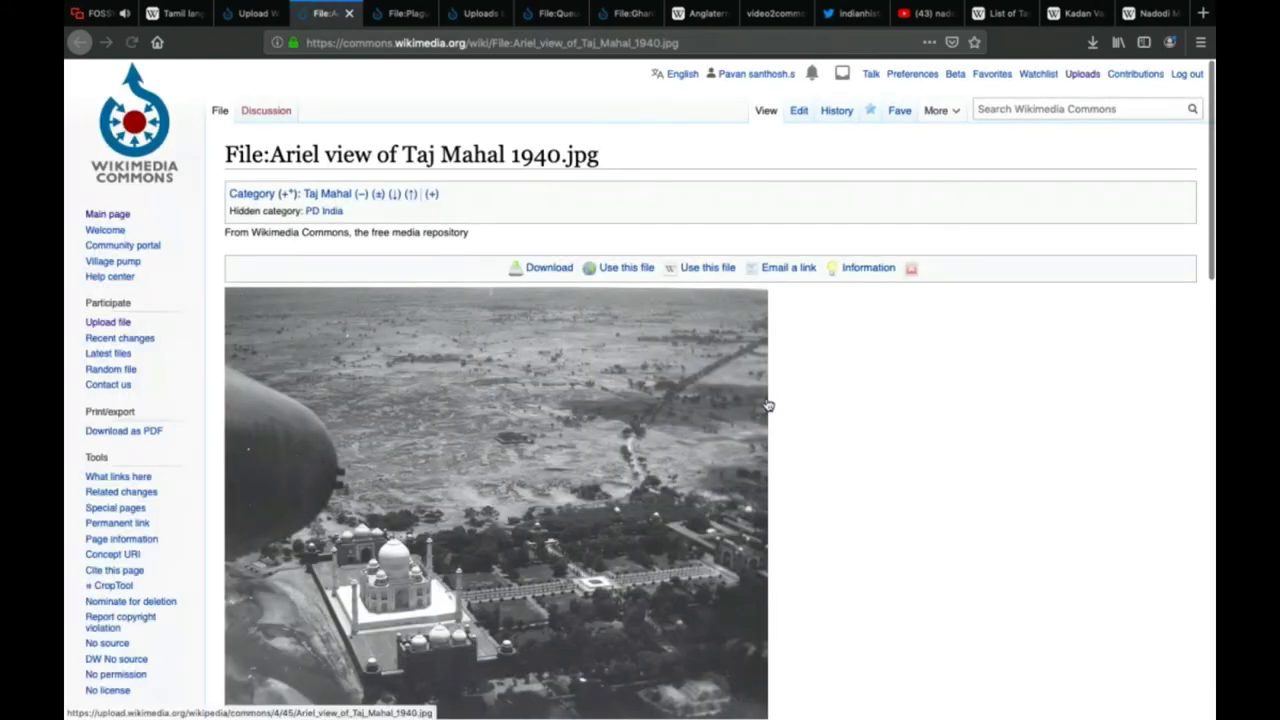
{"action": "scroll", "coordinate": [873, 469], "scroll_direction": "down", "scroll_amount": 3}
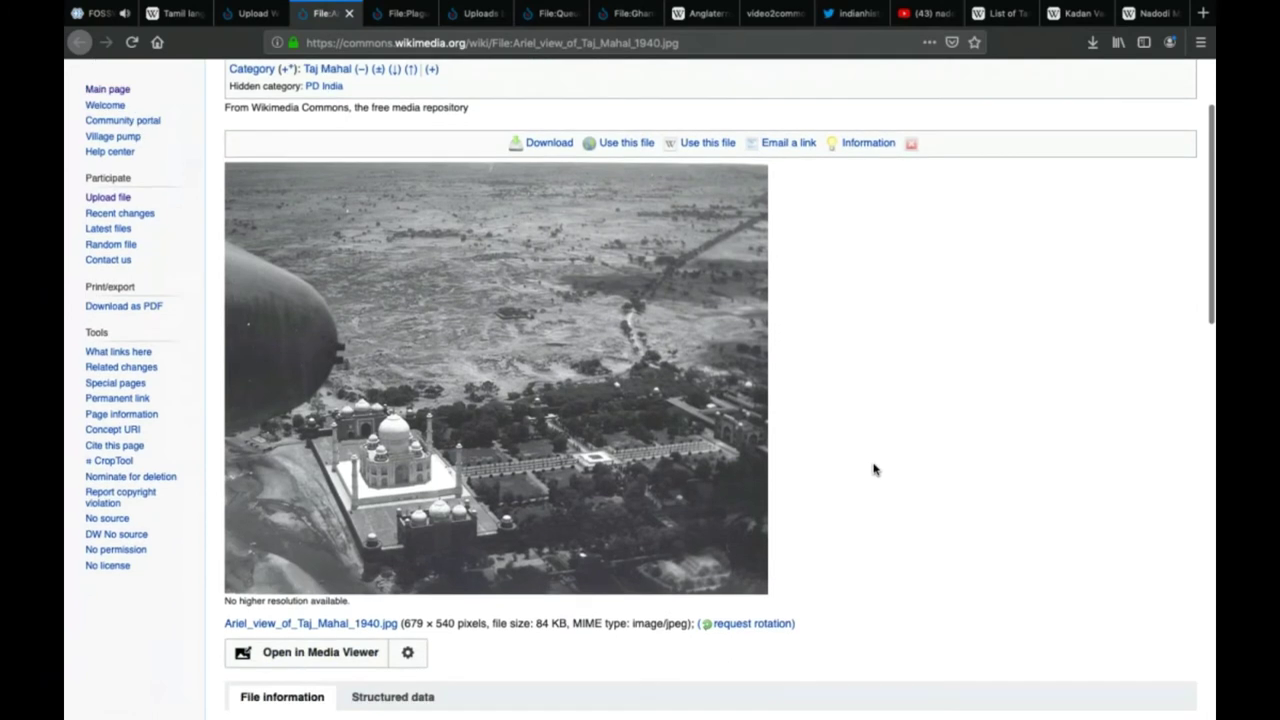
{"action": "scroll", "coordinate": [874, 469], "scroll_direction": "down", "scroll_amount": 1}
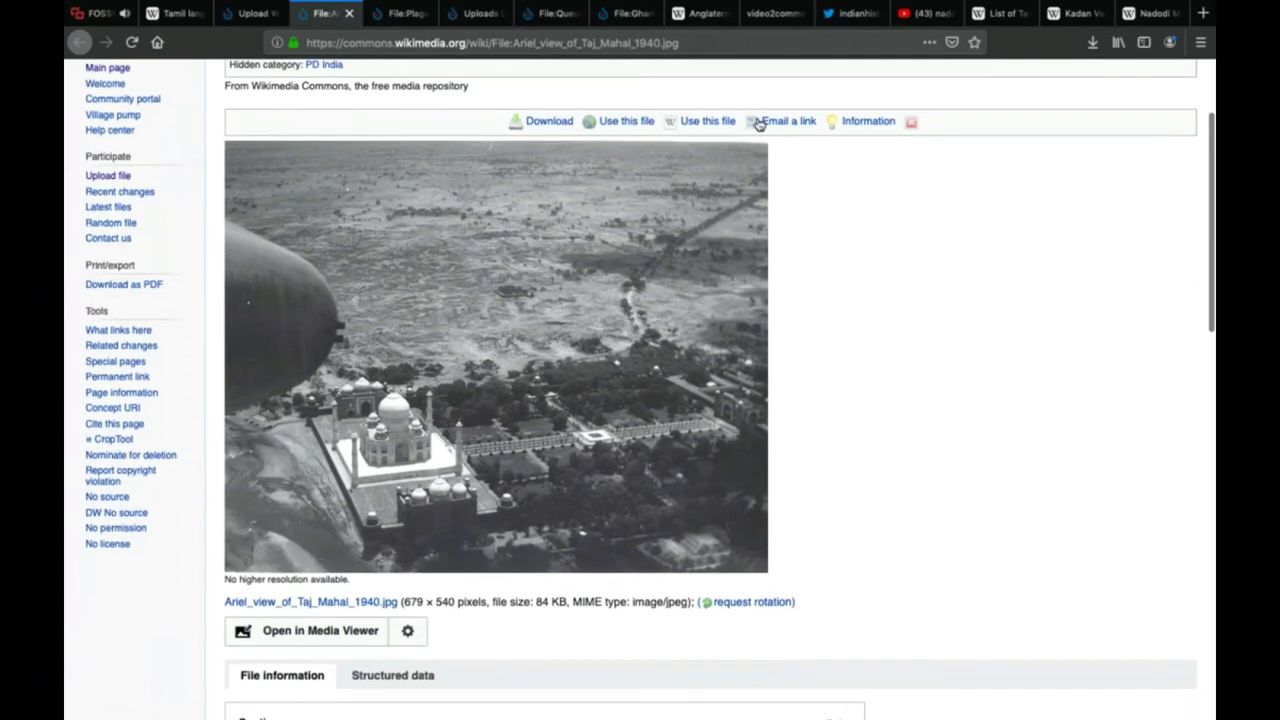
{"action": "left_click", "coordinate": [688, 128]}
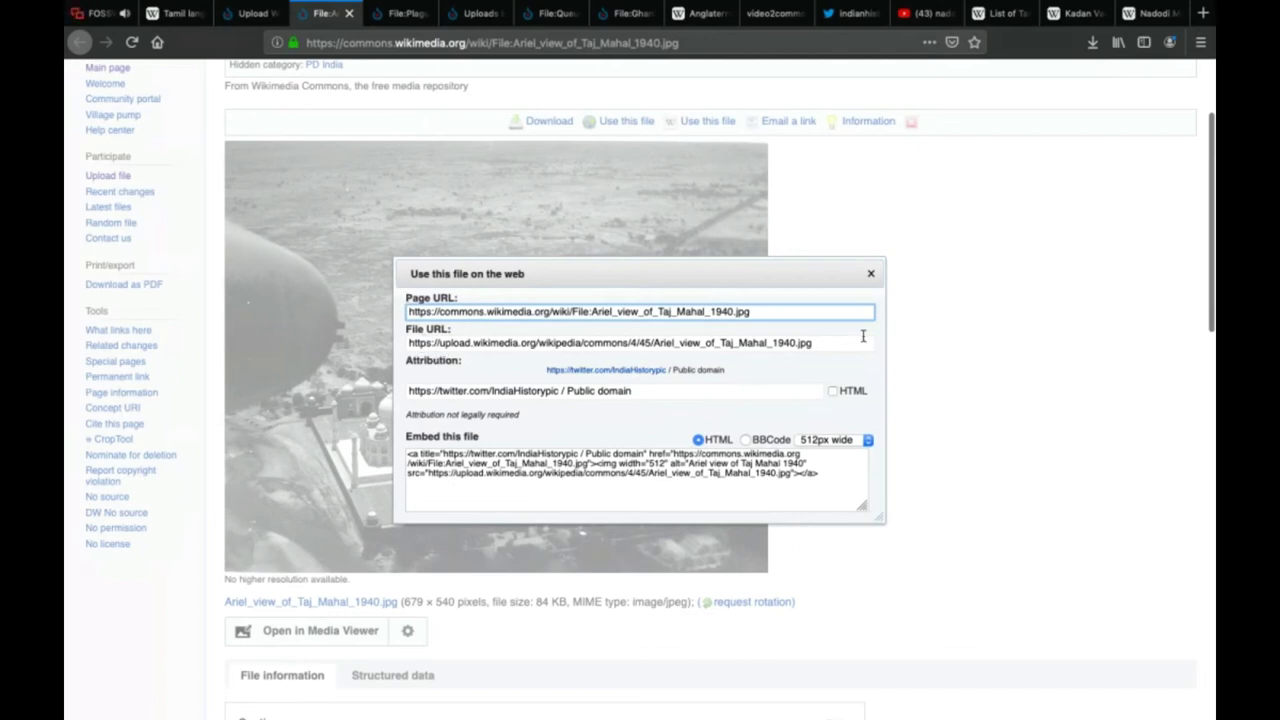
{"action": "left_click", "coordinate": [870, 273]}
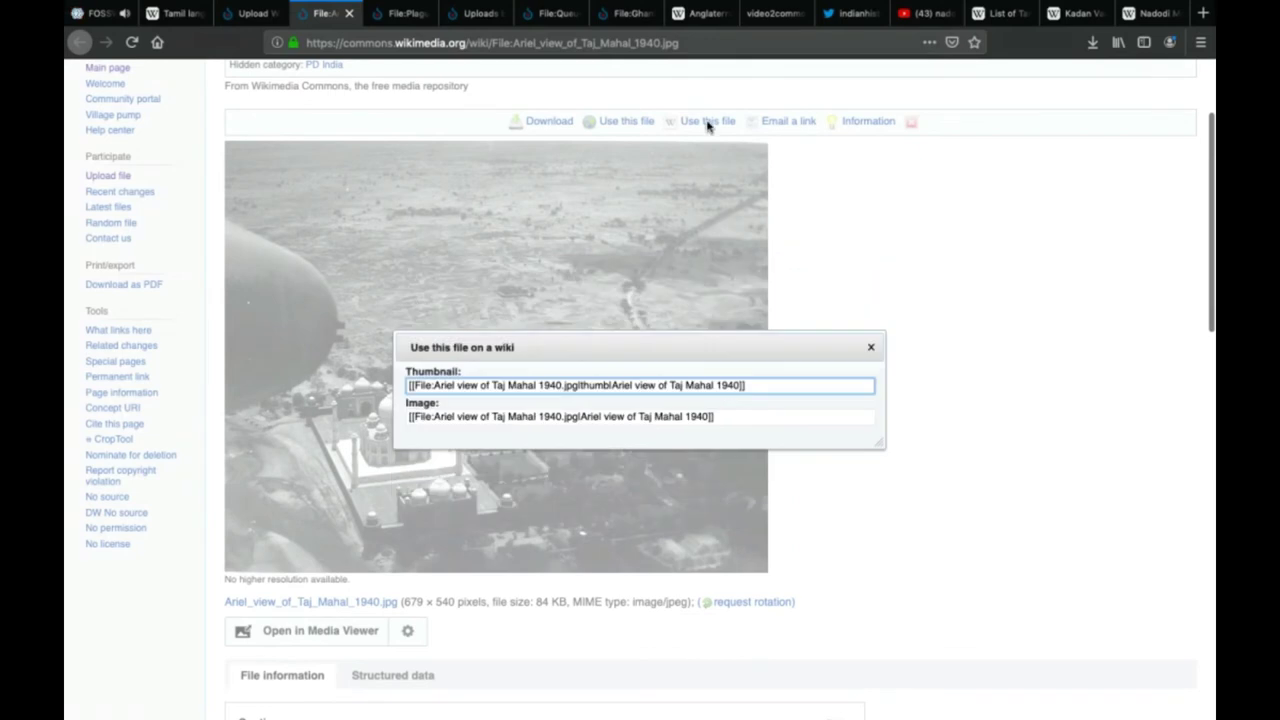
{"action": "left_click", "coordinate": [498, 386]}
{"action": "key", "text": "ctrl+c"}
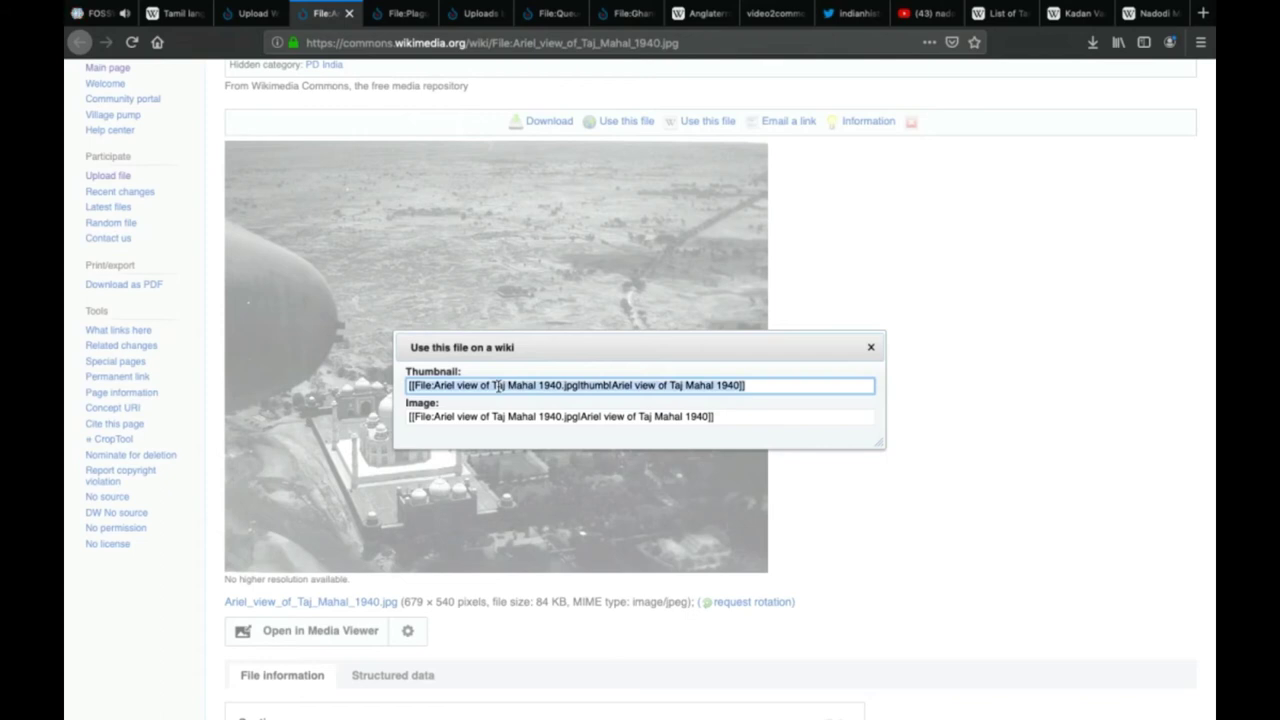
Insert the copied Taj Mahal thumbnail code above the categories on your own Commons user page and save the edit
{"action": "left_click", "coordinate": [405, 14]}
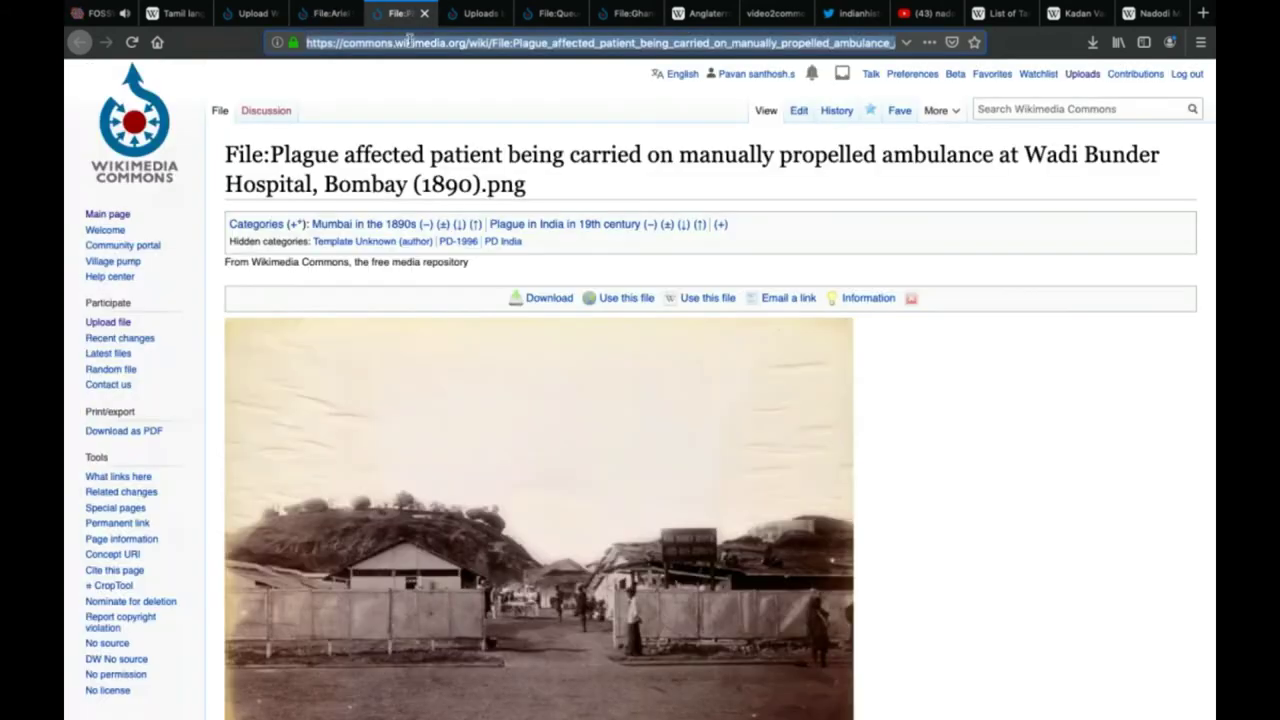
{"action": "left_click", "coordinate": [746, 78]}
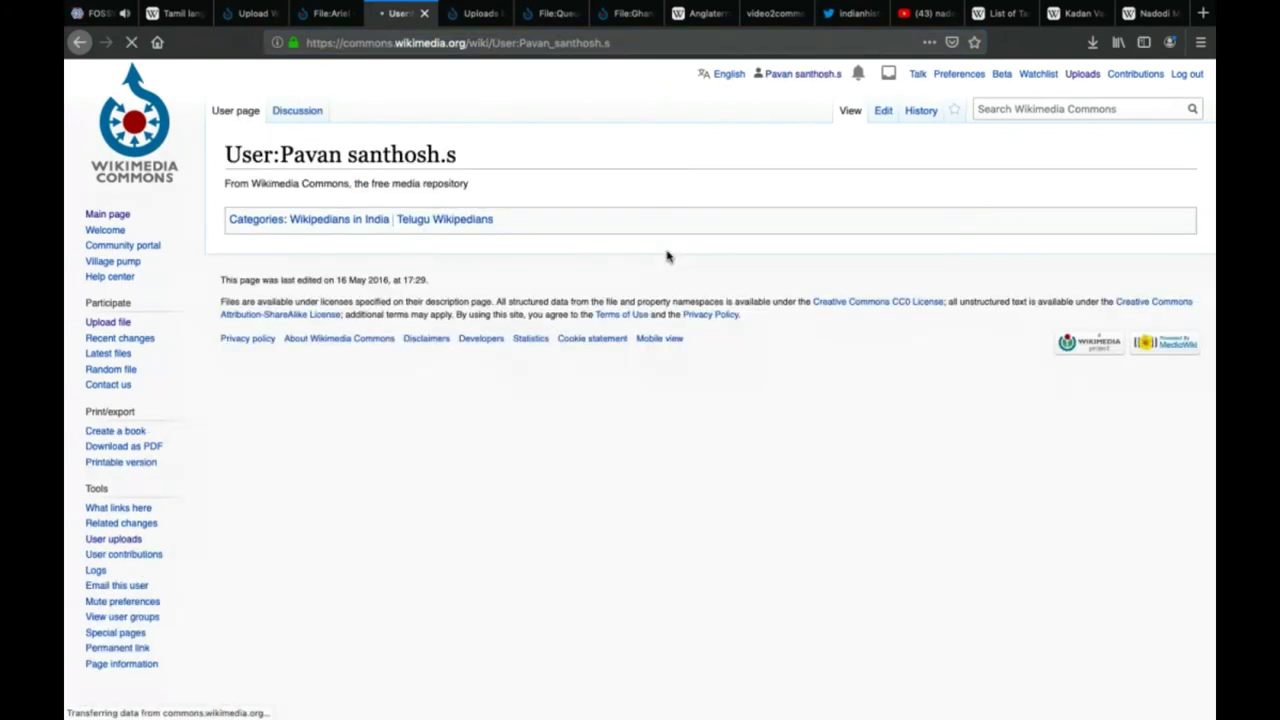
{"action": "left_click", "coordinate": [882, 111]}
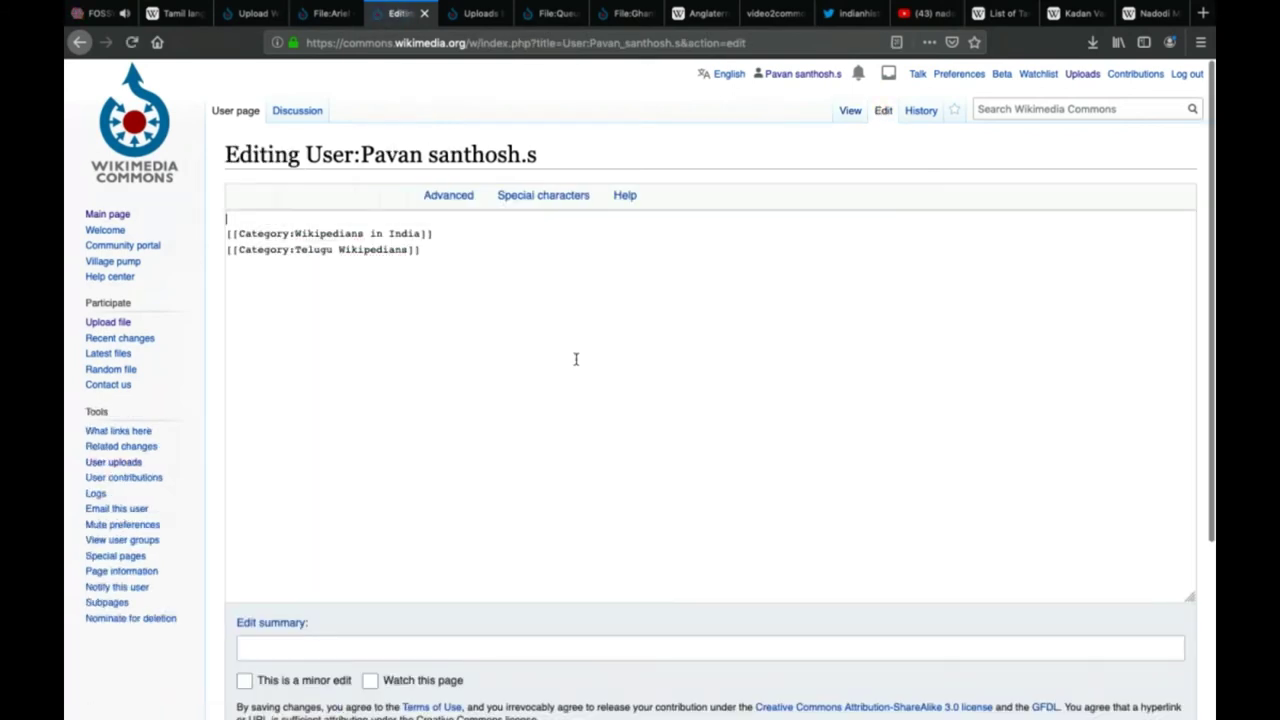
{"action": "key", "text": "ctrl+v"}
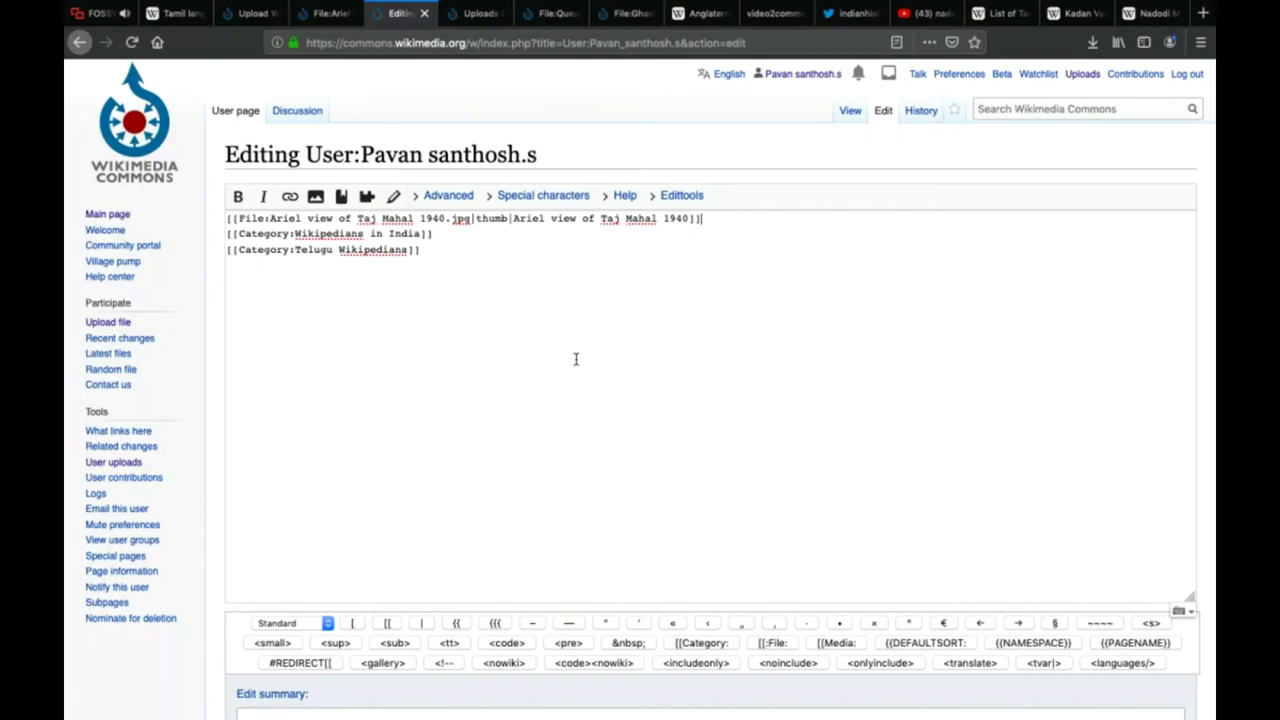
{"action": "key", "text": "Tab"}
{"action": "key", "text": "Return"}
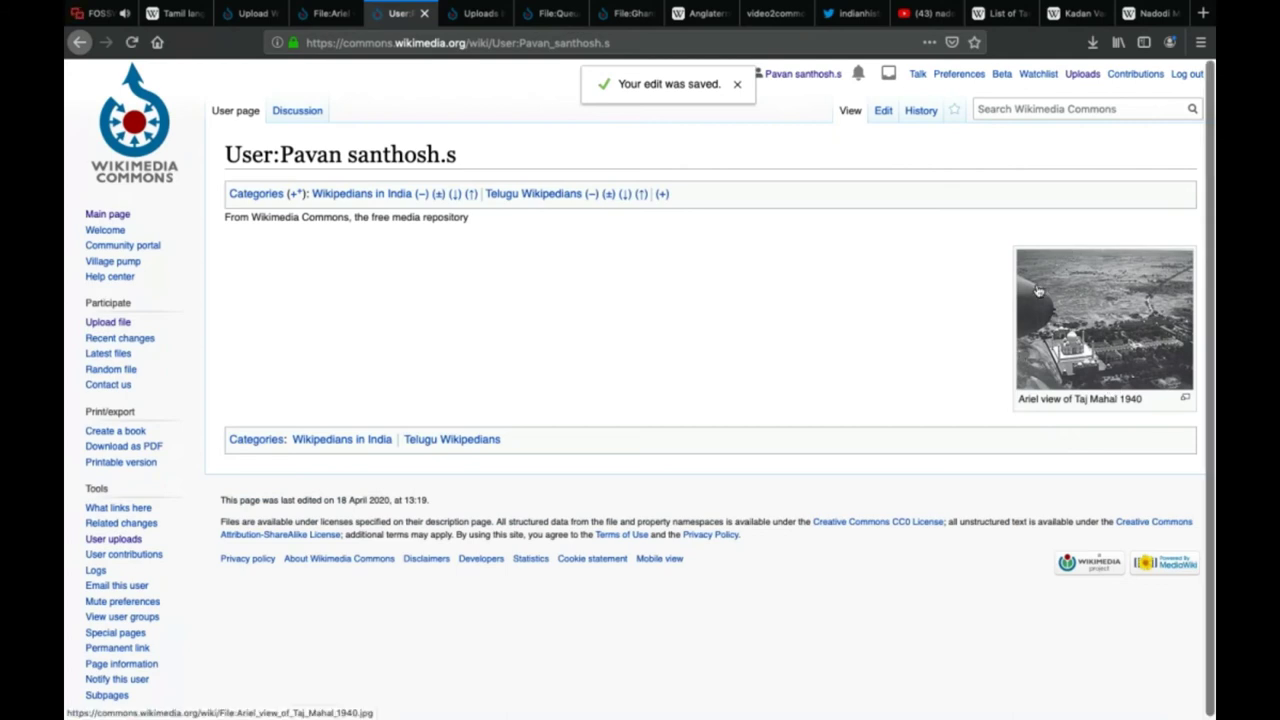
Return to the Taj Mahal file page, close the wiki usage dialog and open your own list of uploads
{"action": "key", "text": "ctrl+shift+Tab"}
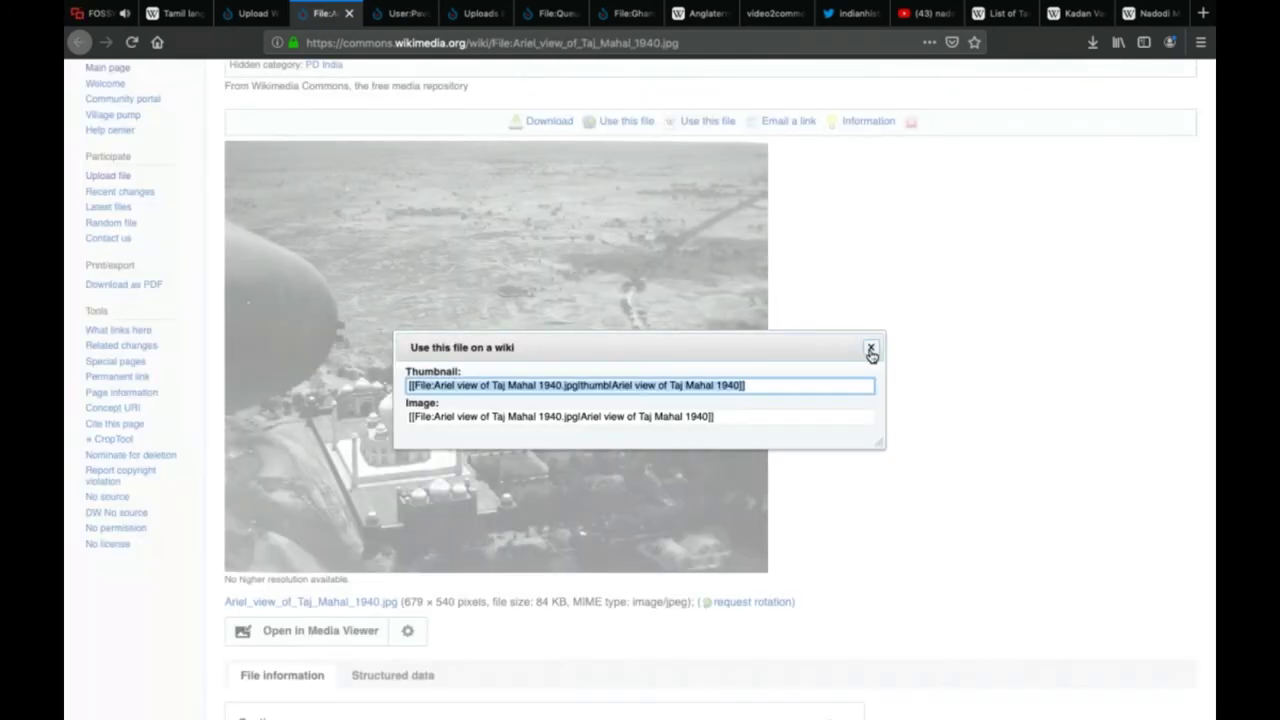
{"action": "left_click", "coordinate": [870, 349]}
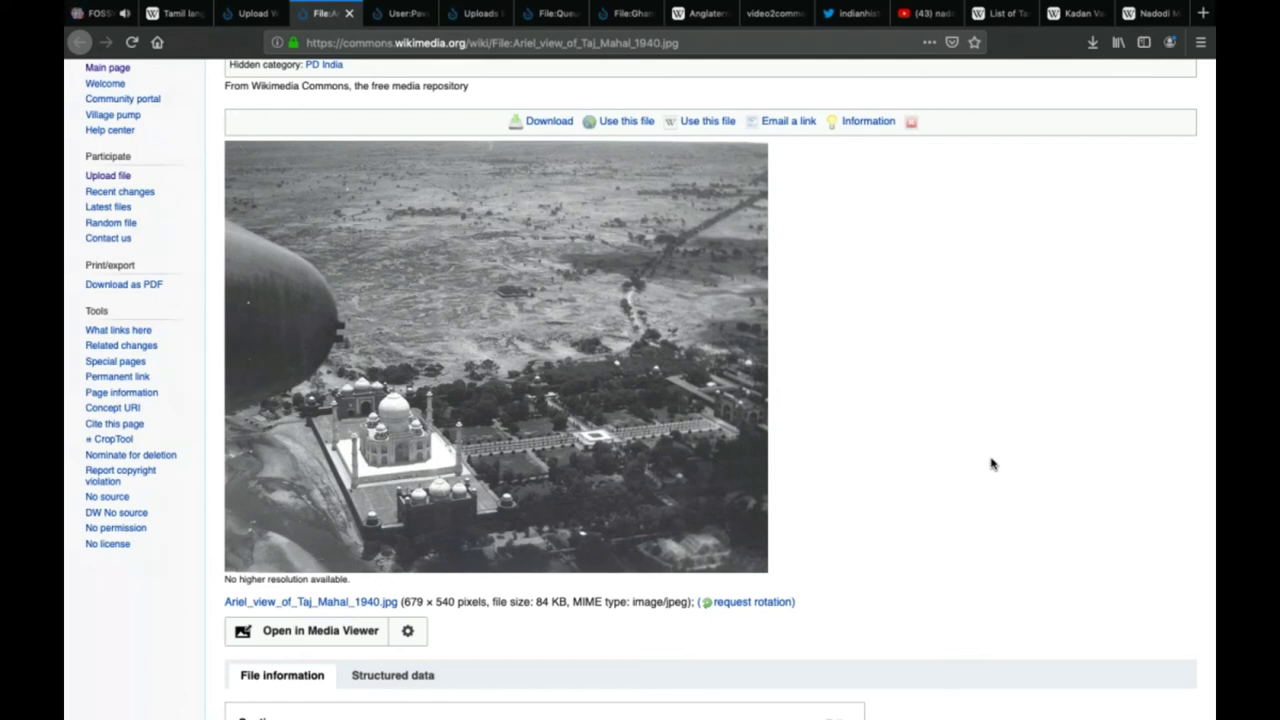
{"action": "scroll", "coordinate": [993, 463], "scroll_direction": "up", "scroll_amount": 3}
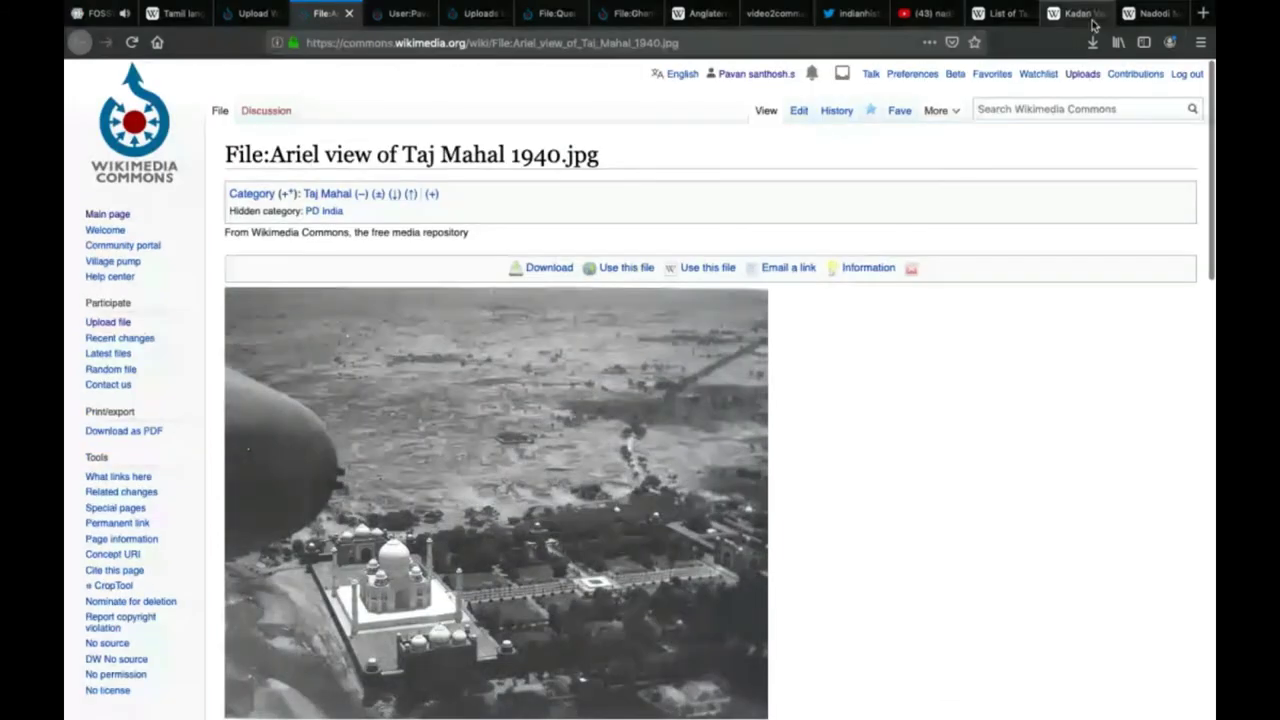
{"action": "left_click", "coordinate": [1082, 76]}
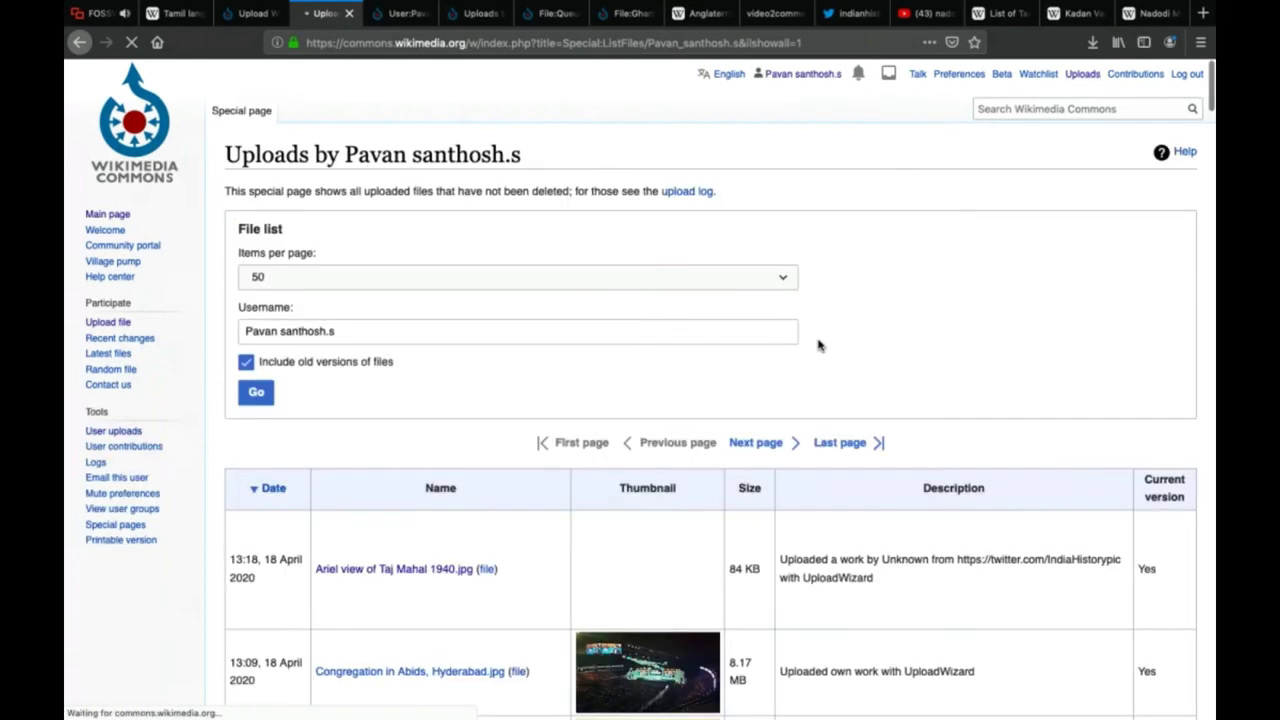
Browse your uploads from the oldest page of the list toward newer ones, examining the file names, thumbnails and dates
{"action": "scroll", "coordinate": [818, 345], "scroll_direction": "down", "scroll_amount": 2}
{"action": "left_click", "coordinate": [826, 345]}
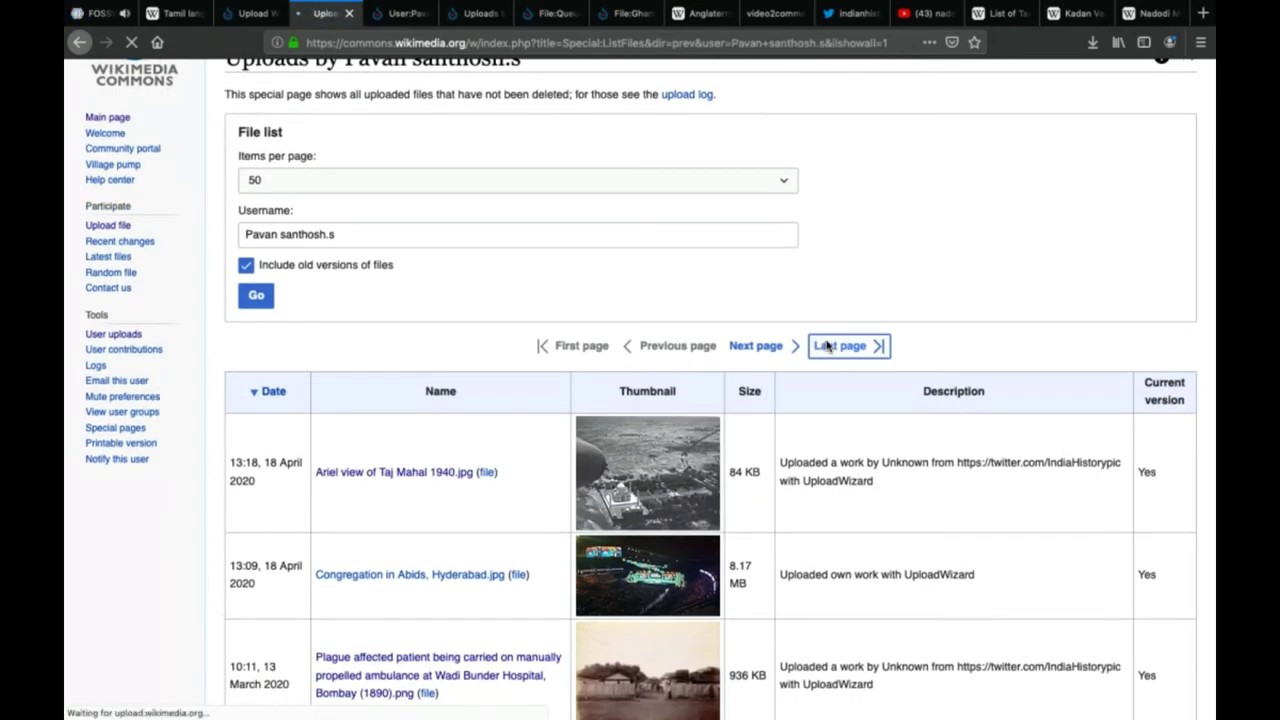
{"action": "scroll", "coordinate": [885, 560], "scroll_direction": "down", "scroll_amount": 20}
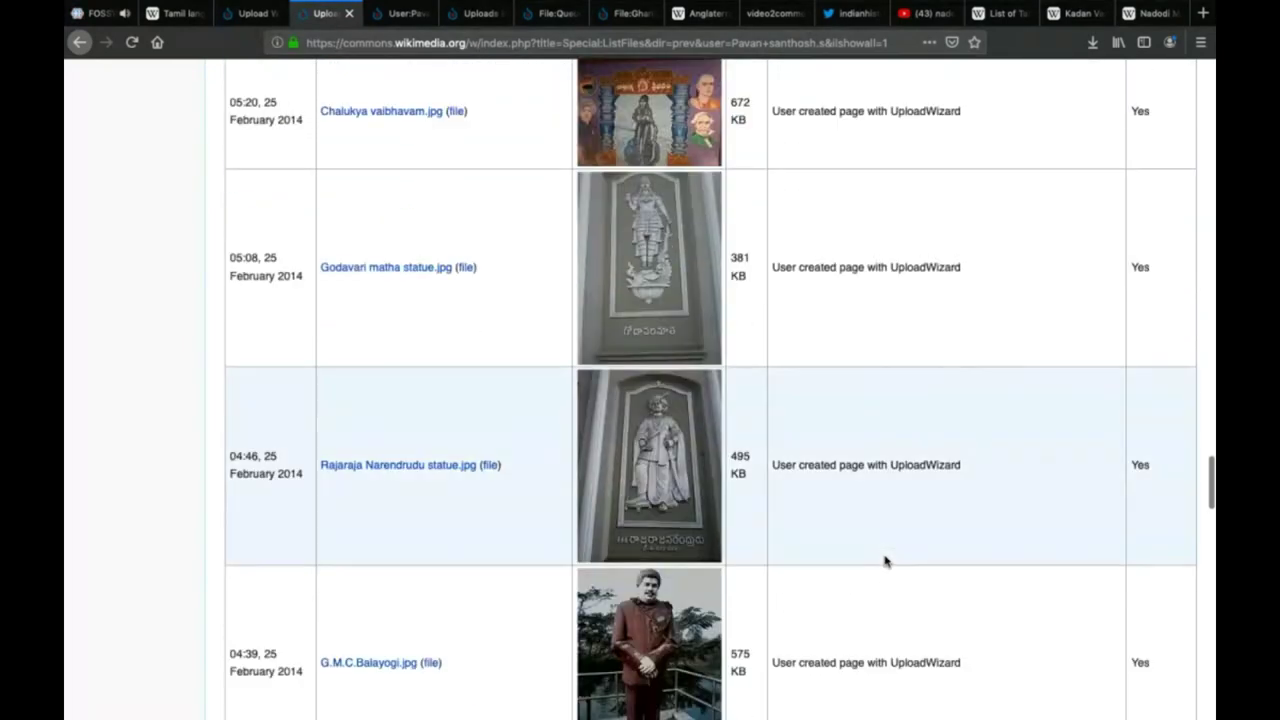
{"action": "scroll", "coordinate": [885, 560], "scroll_direction": "down", "scroll_amount": 10}
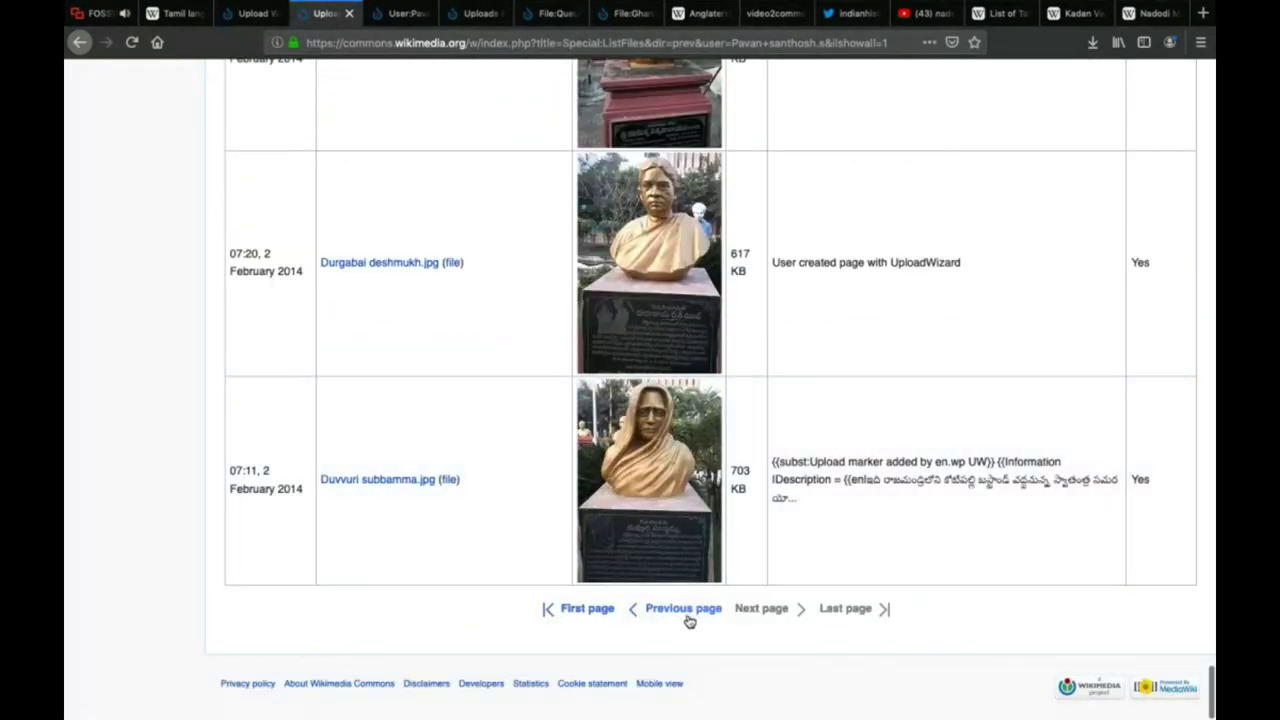
{"action": "left_click", "coordinate": [688, 618]}
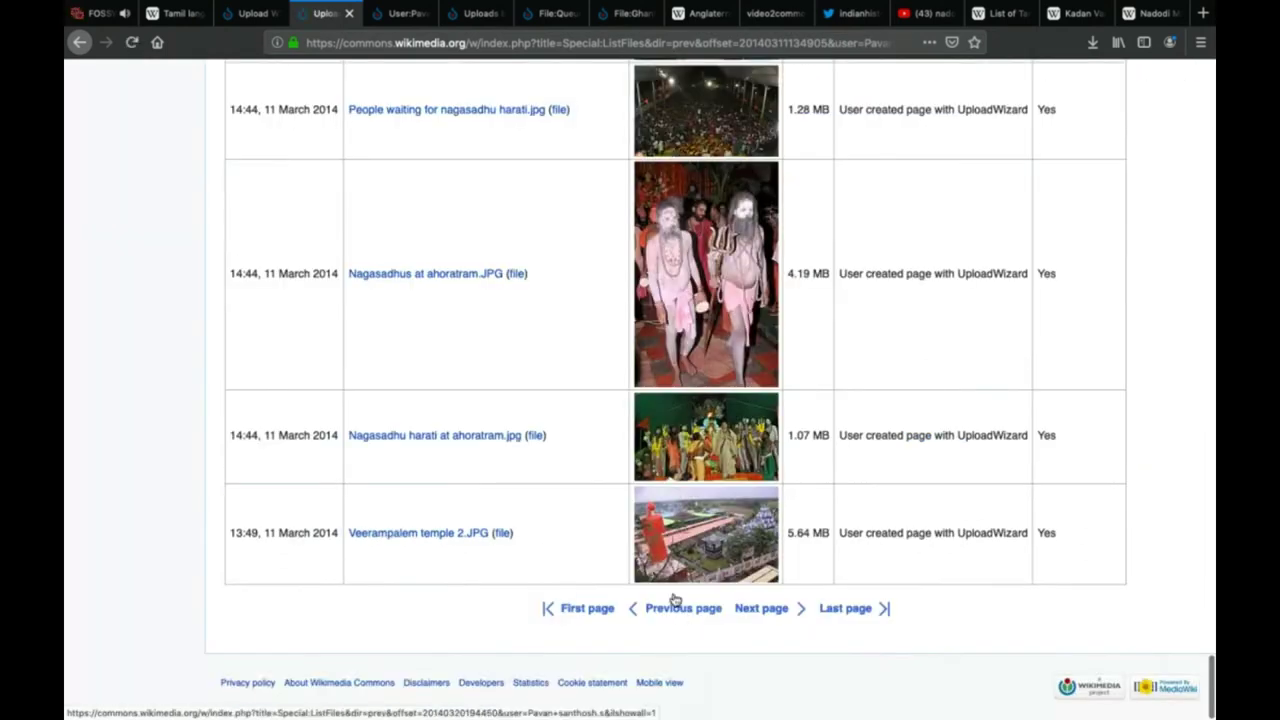
{"action": "left_click", "coordinate": [677, 612]}
{"action": "scroll", "coordinate": [680, 620], "scroll_direction": "down", "scroll_amount": 20}
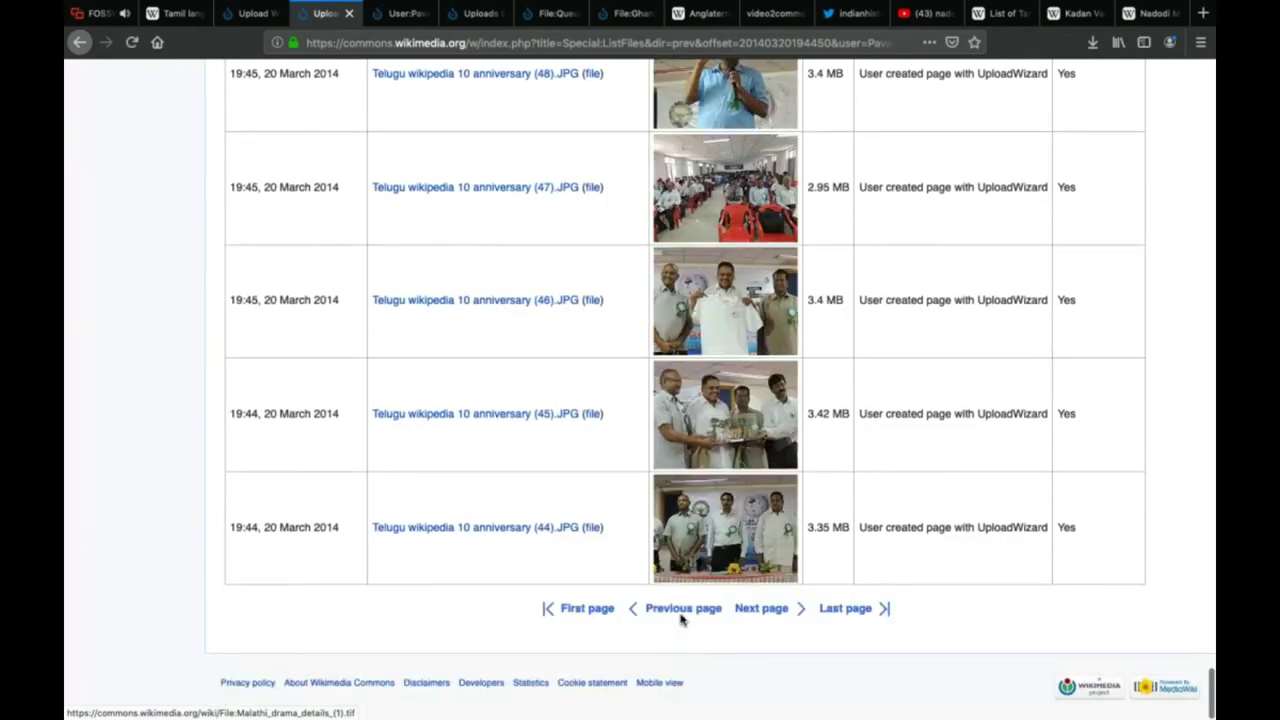
{"action": "left_click", "coordinate": [669, 612]}
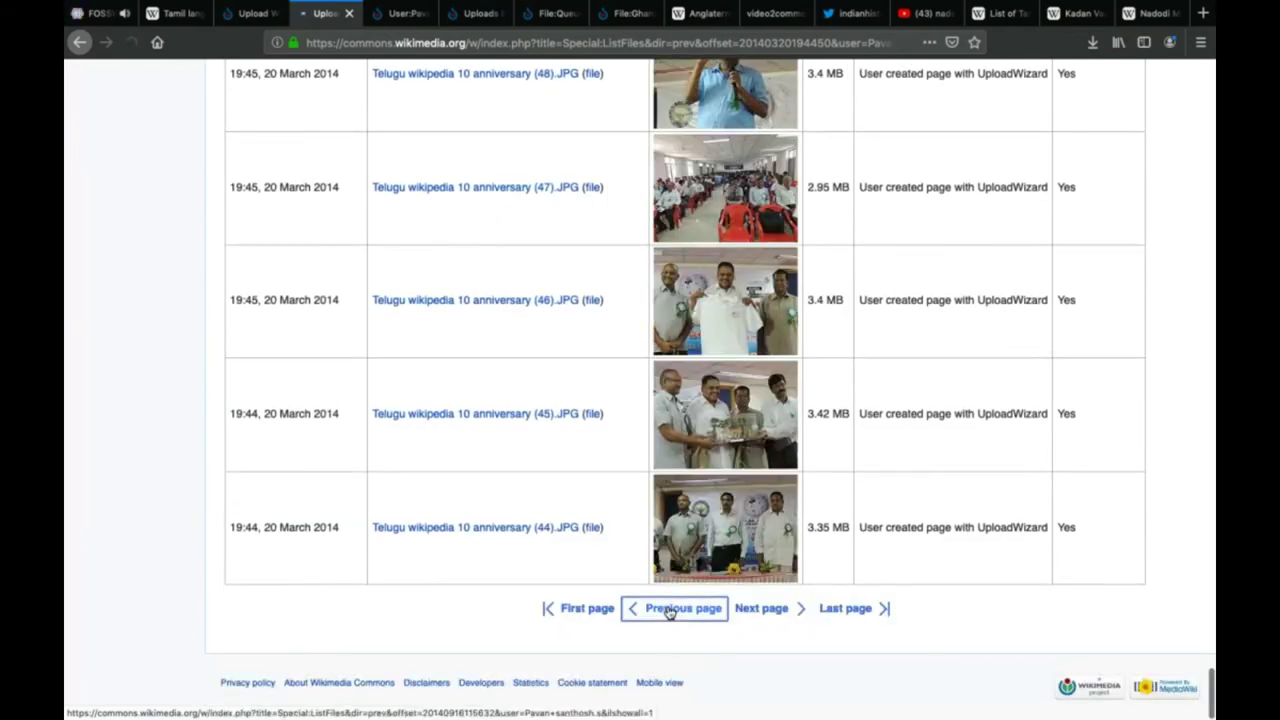
{"action": "scroll", "coordinate": [669, 612], "scroll_direction": "down", "scroll_amount": 3}
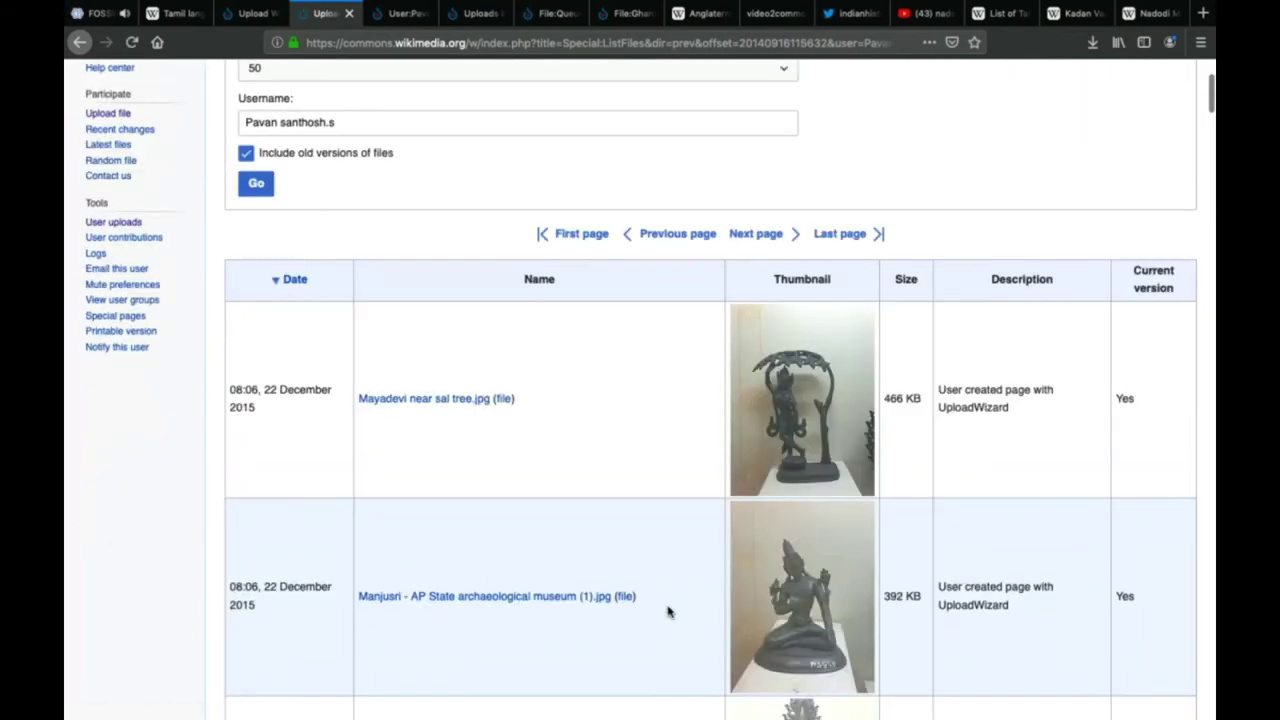
{"action": "scroll", "coordinate": [669, 612], "scroll_direction": "down", "scroll_amount": 12}
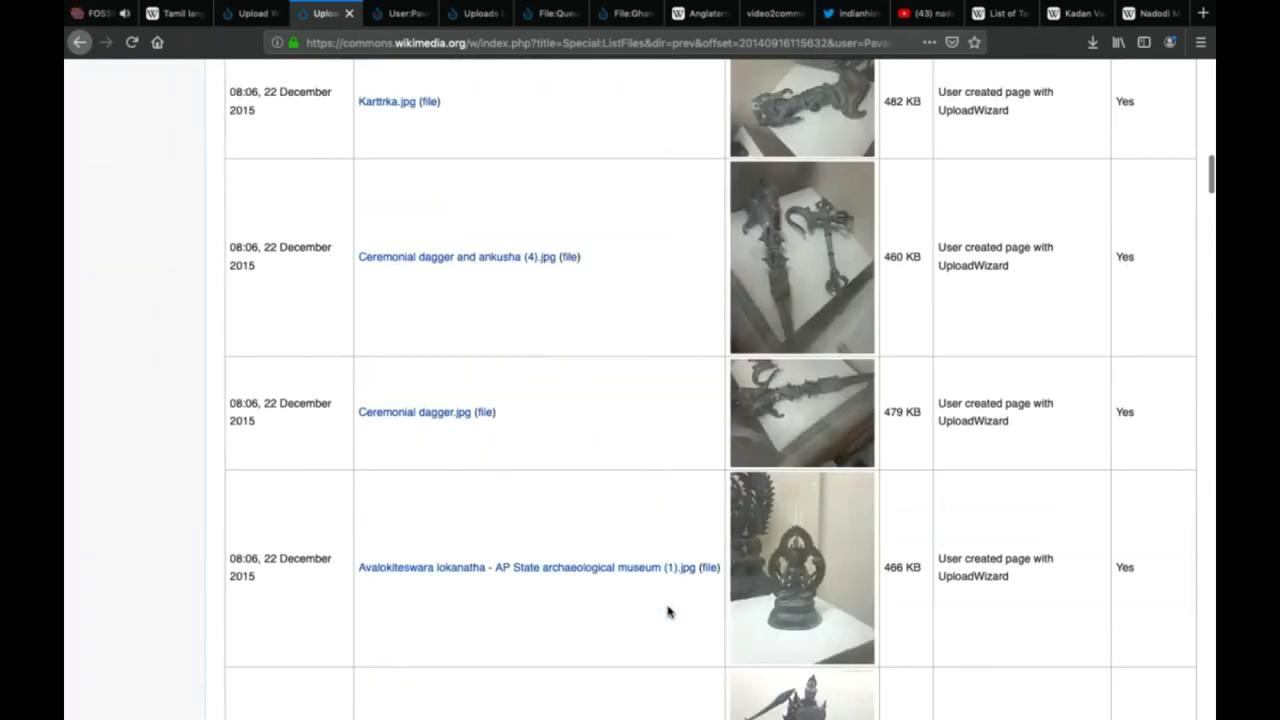
{"action": "scroll", "coordinate": [669, 612], "scroll_direction": "up", "scroll_amount": 7}
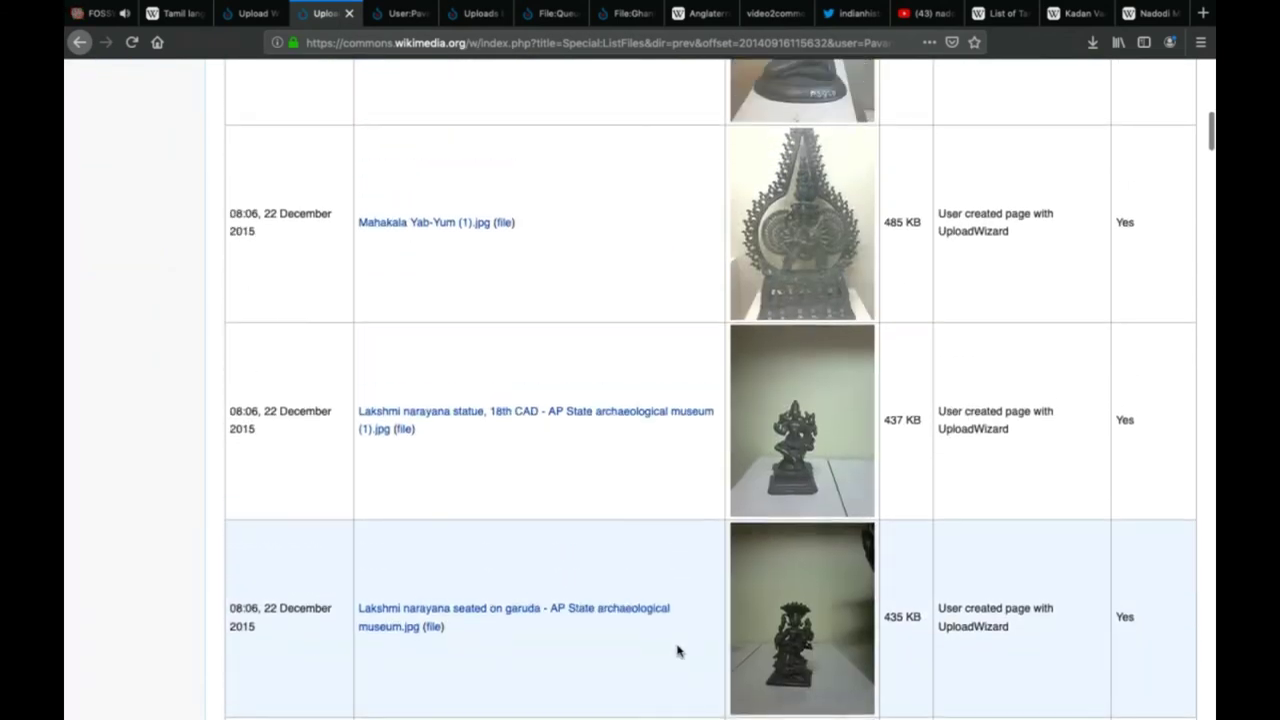
{"action": "scroll", "coordinate": [677, 651], "scroll_direction": "up", "scroll_amount": 4}
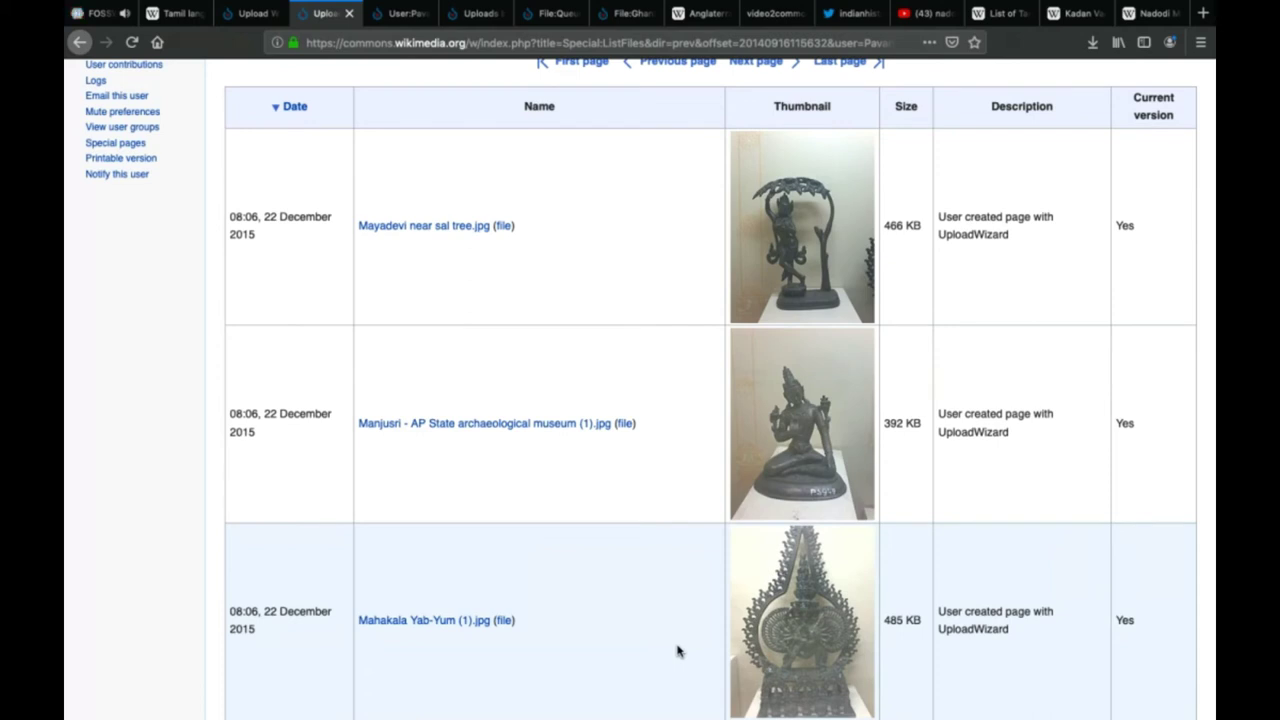
Examine the museum statue and portrait uploads from 2015 back to 2014 and go to the page of newer uploads
{"action": "scroll", "coordinate": [677, 651], "scroll_direction": "down", "scroll_amount": 10}
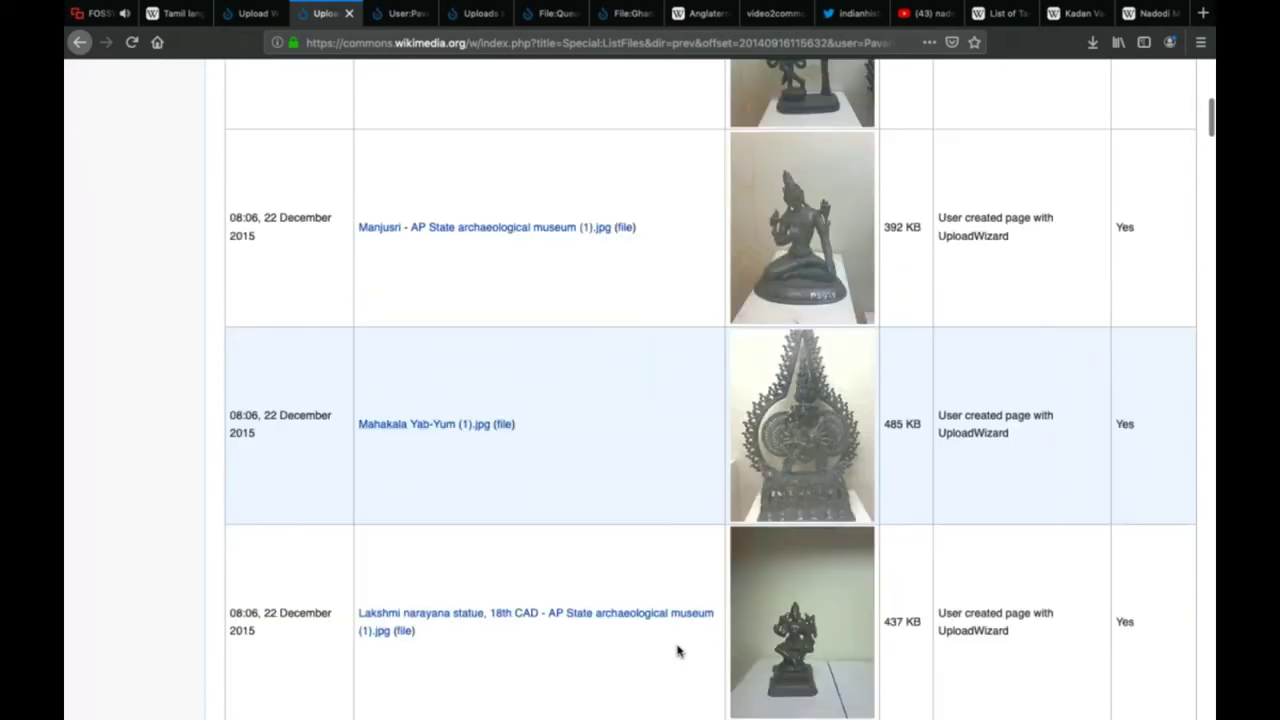
{"action": "scroll", "coordinate": [677, 651], "scroll_direction": "down", "scroll_amount": 4}
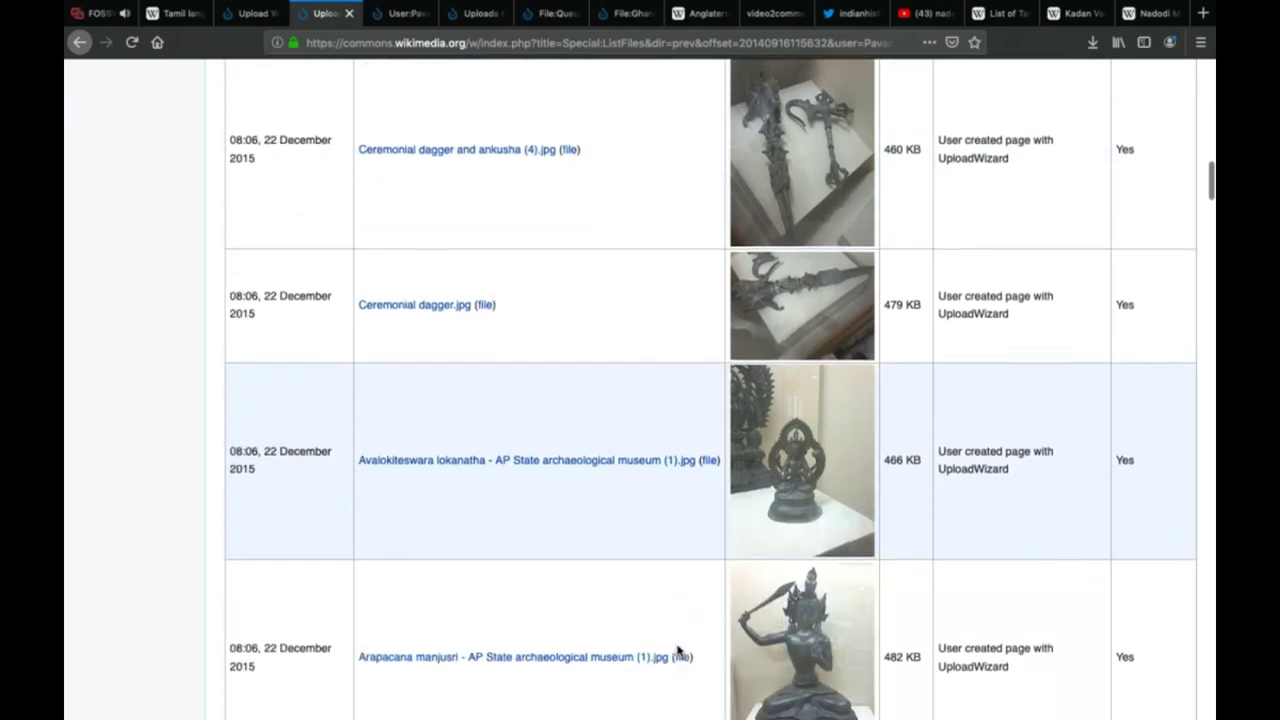
{"action": "scroll", "coordinate": [509, 280], "scroll_direction": "down", "scroll_amount": 4}
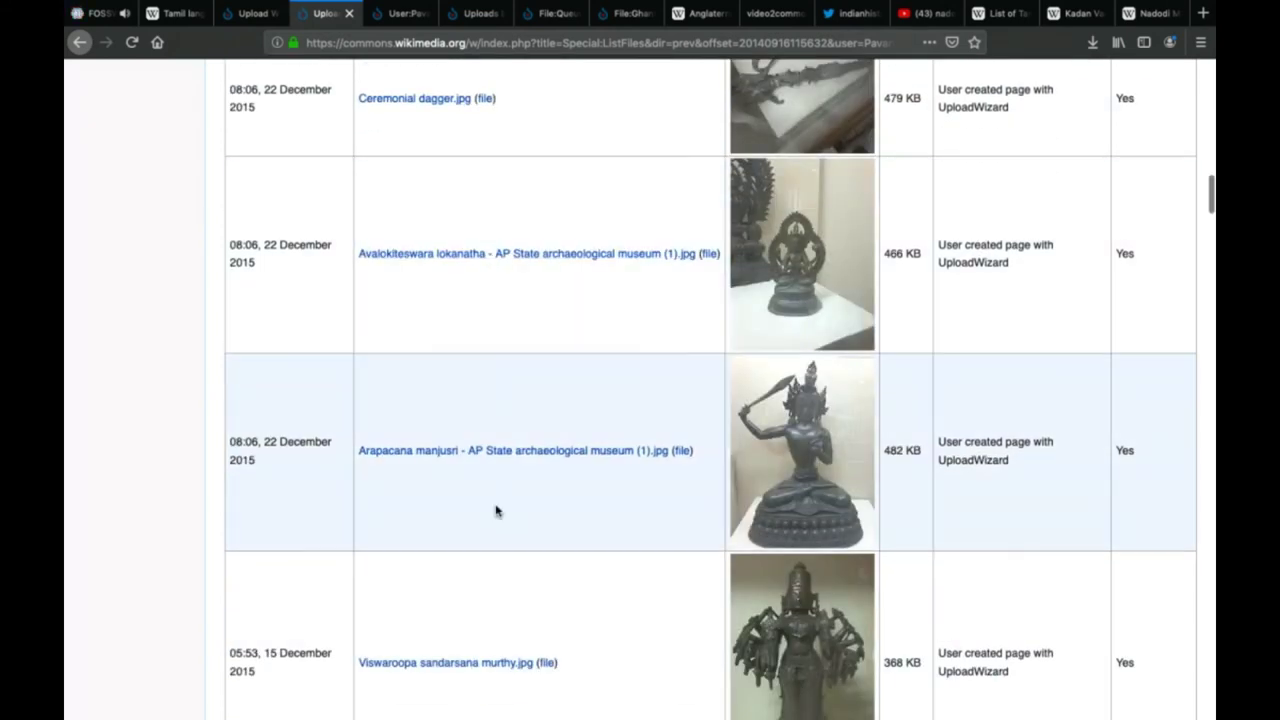
{"action": "scroll", "coordinate": [494, 509], "scroll_direction": "down", "scroll_amount": 15}
{"action": "scroll", "coordinate": [495, 510], "scroll_direction": "down", "scroll_amount": 20}
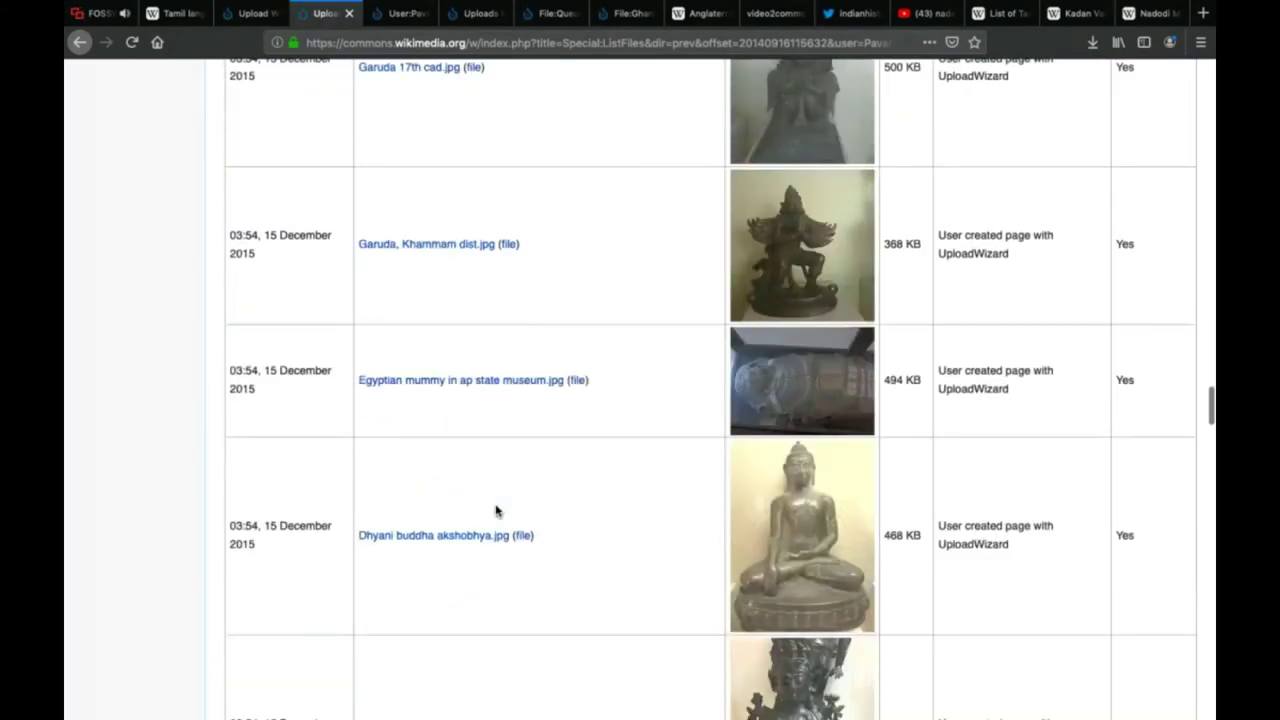
{"action": "scroll", "coordinate": [495, 510], "scroll_direction": "down", "scroll_amount": 20}
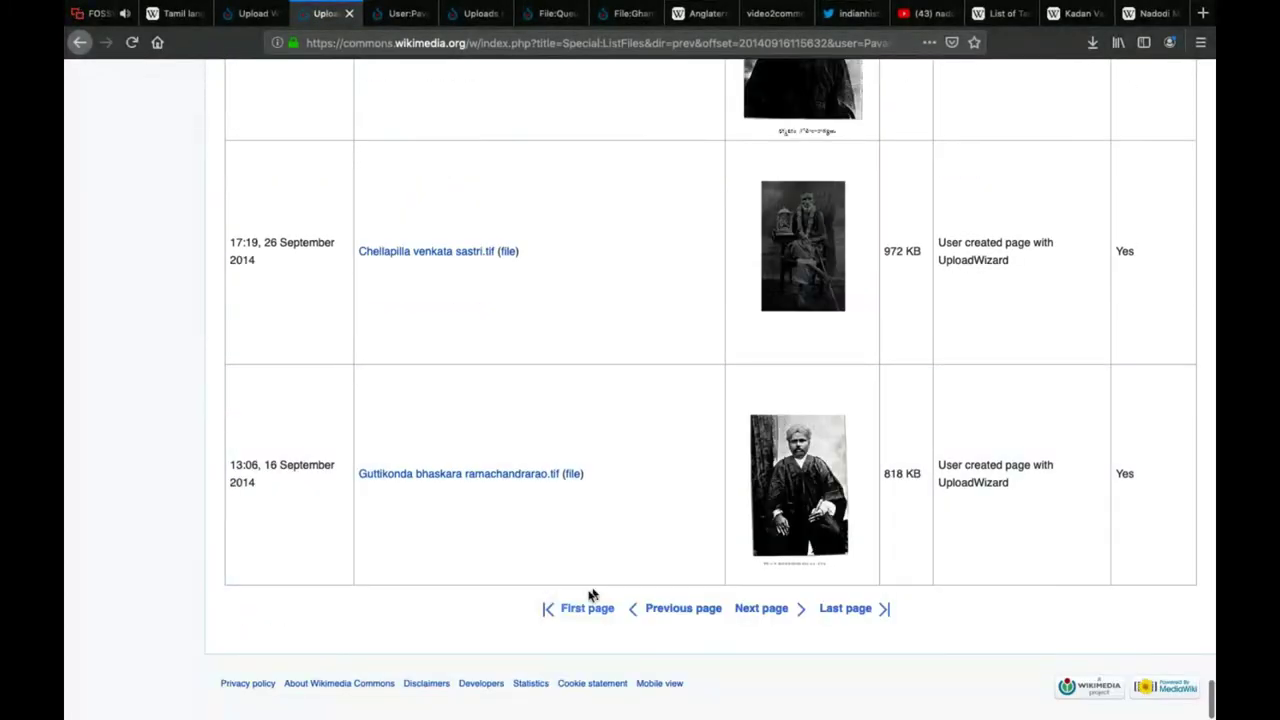
{"action": "left_click", "coordinate": [658, 608]}
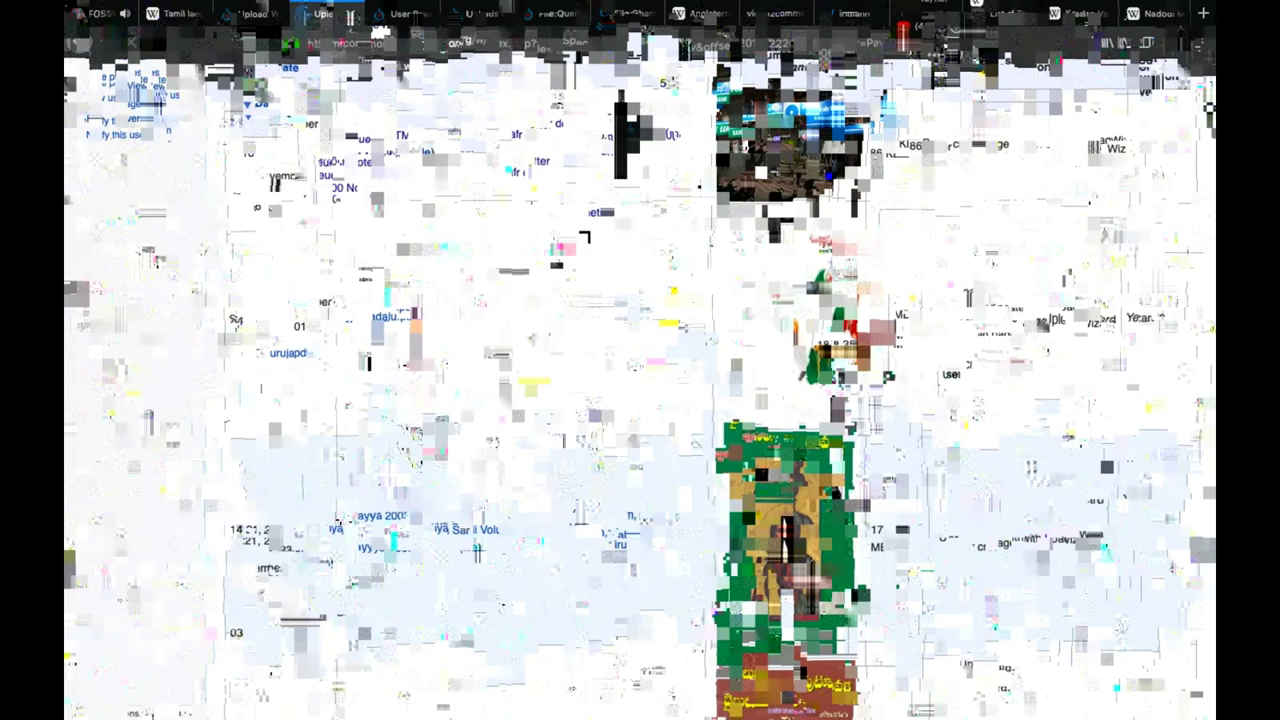
Find the P. Janardhana reddy statue.jpg upload from January 2016 and open its file page in a new tab
{"action": "scroll", "coordinate": [520, 471], "scroll_direction": "up", "scroll_amount": 3}
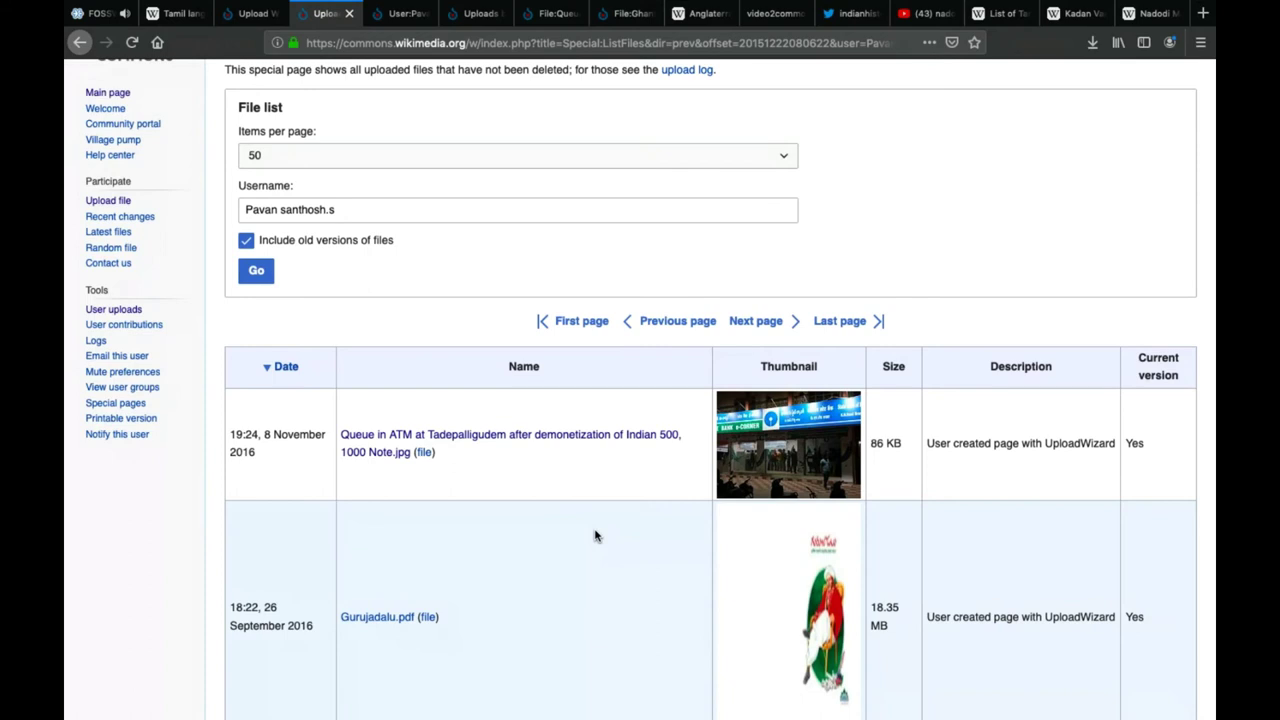
{"action": "scroll", "coordinate": [594, 534], "scroll_direction": "down", "scroll_amount": 15}
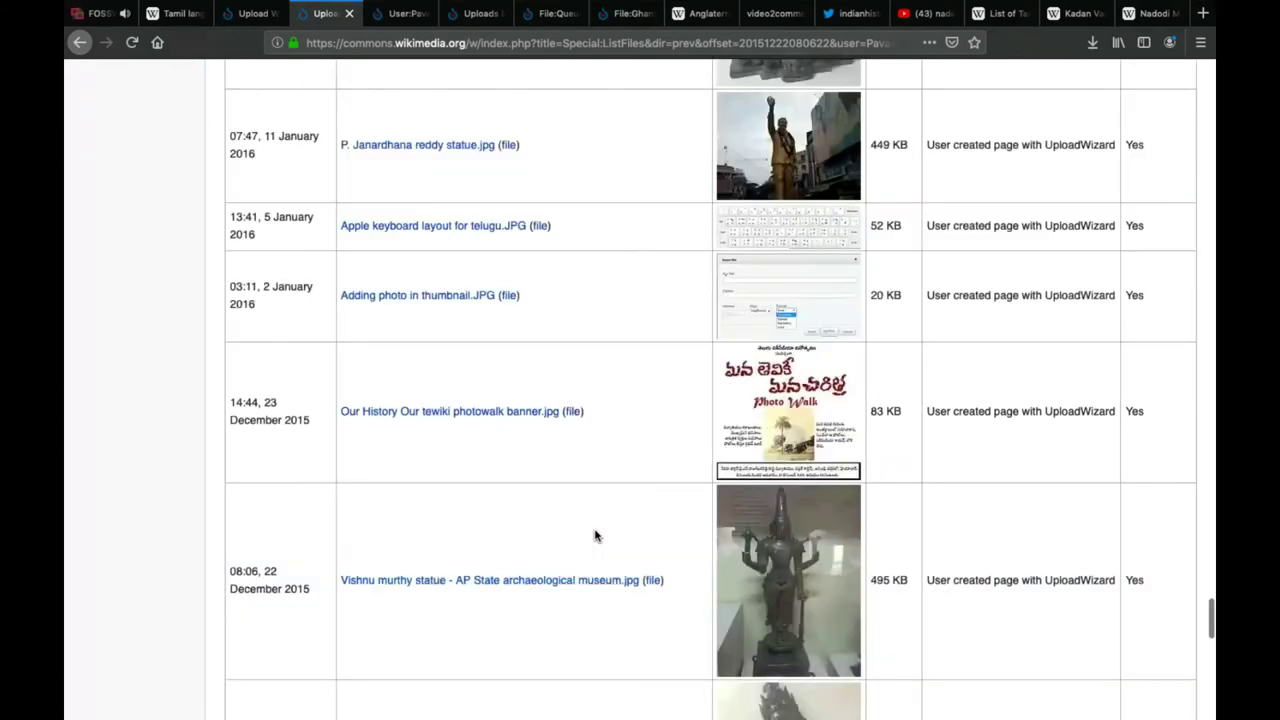
{"action": "scroll", "coordinate": [423, 578], "scroll_direction": "up", "scroll_amount": 5}
{"action": "right_click", "coordinate": [421, 580]}
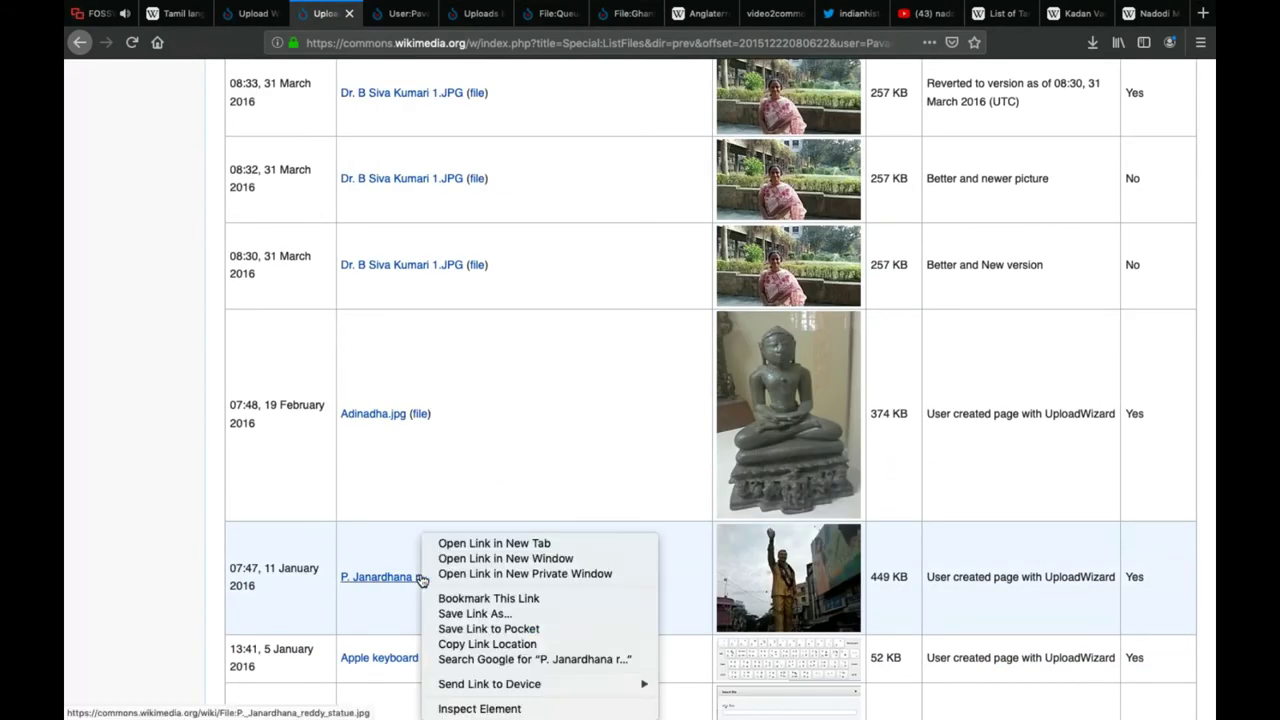
{"action": "left_click", "coordinate": [467, 543]}
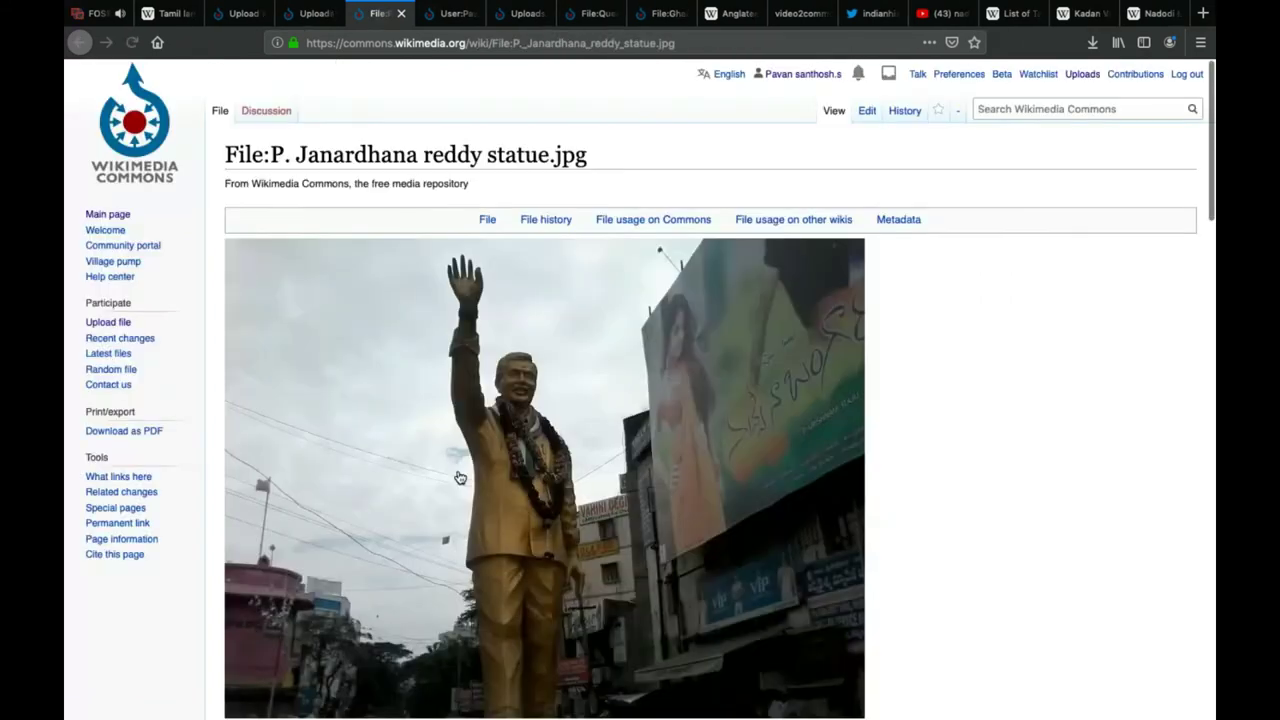
Open the Telugu Wikipedia article that uses the statue photo, look at the photo there and close the article
{"action": "scroll", "coordinate": [458, 477], "scroll_direction": "down", "scroll_amount": 3}
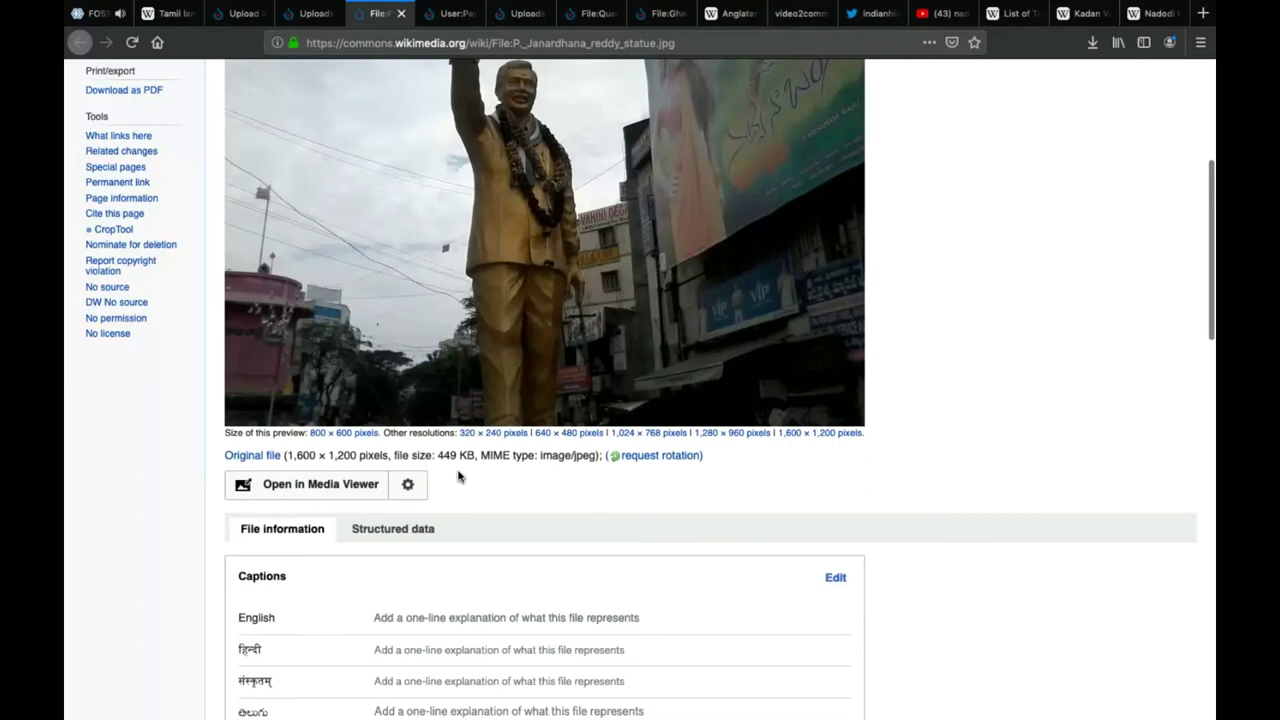
{"action": "scroll", "coordinate": [459, 476], "scroll_direction": "down", "scroll_amount": 10}
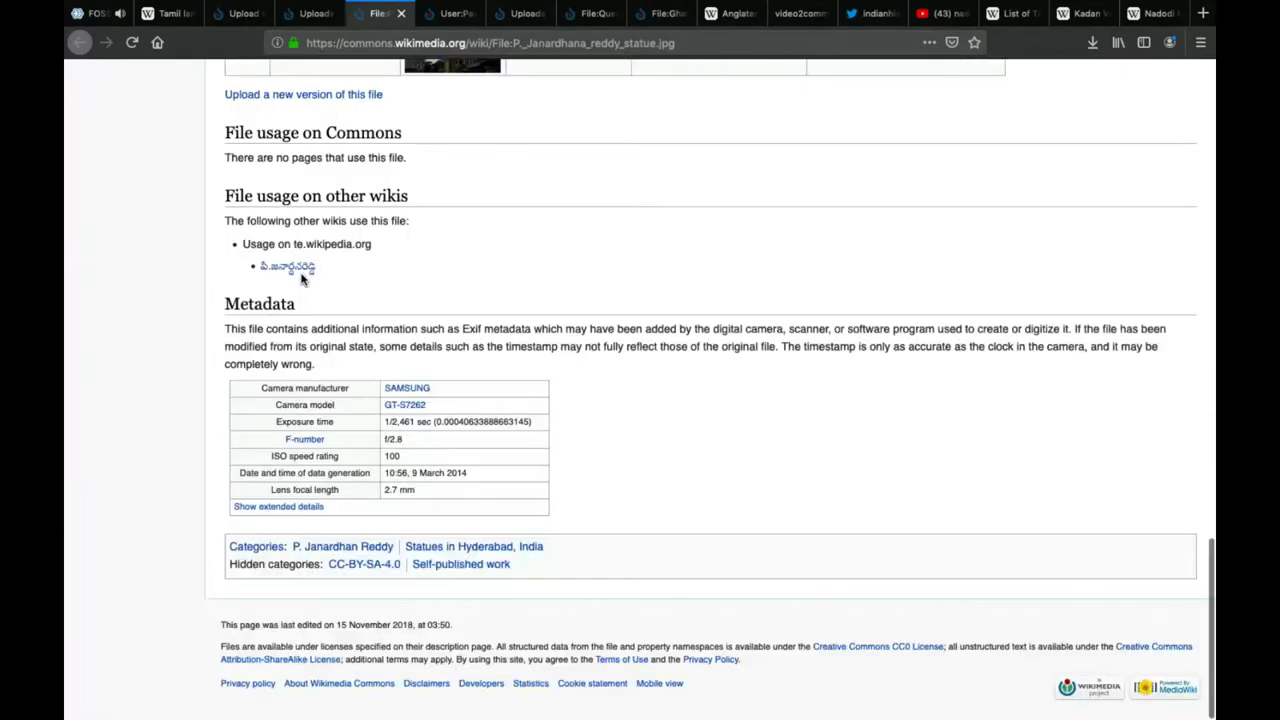
{"action": "left_click", "coordinate": [298, 267]}
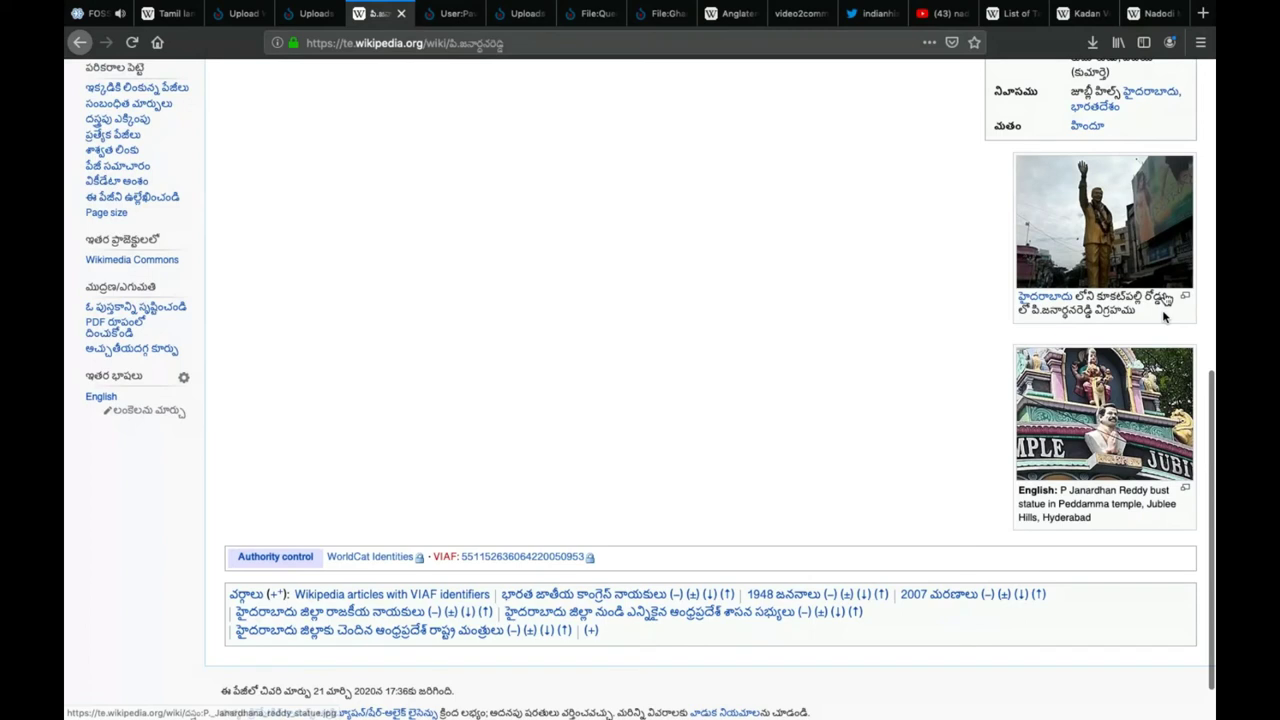
{"action": "key", "text": "Home"}
{"action": "left_click", "coordinate": [401, 13]}
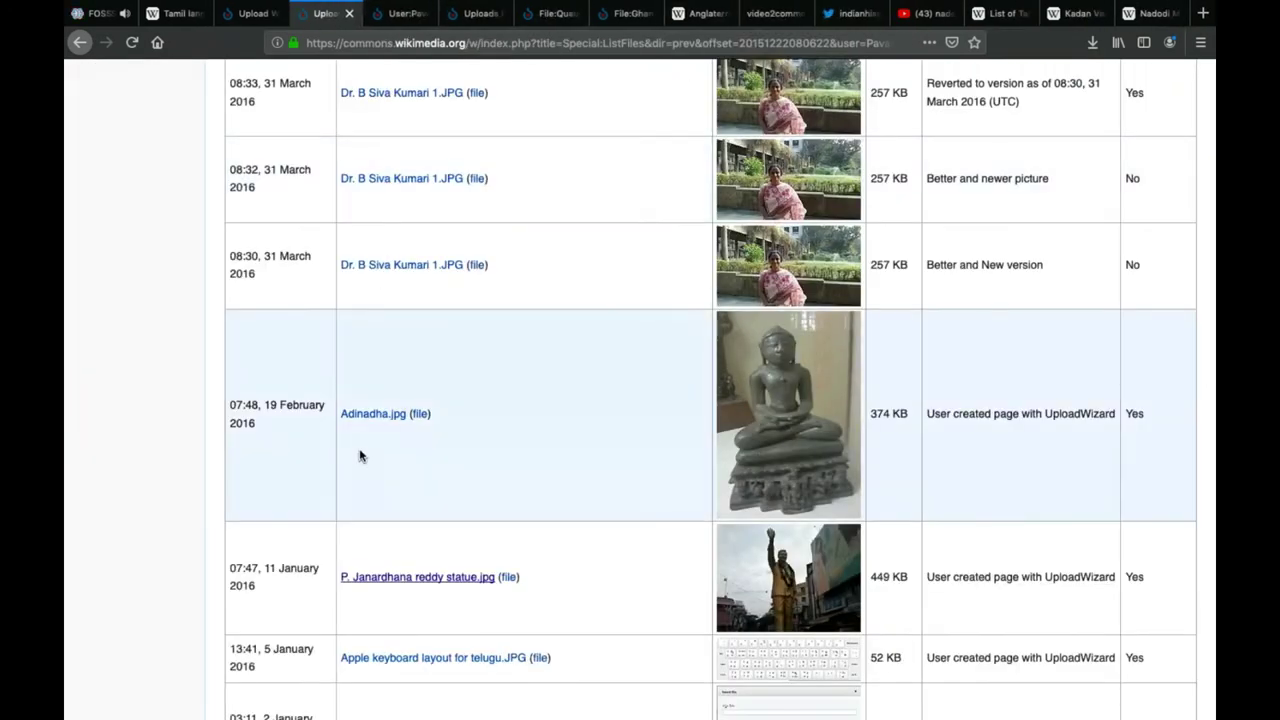
Go to the page of newer uploads and open the file page of Table Dosa.jpg in a new tab
{"action": "scroll", "coordinate": [360, 456], "scroll_direction": "down", "scroll_amount": 5}
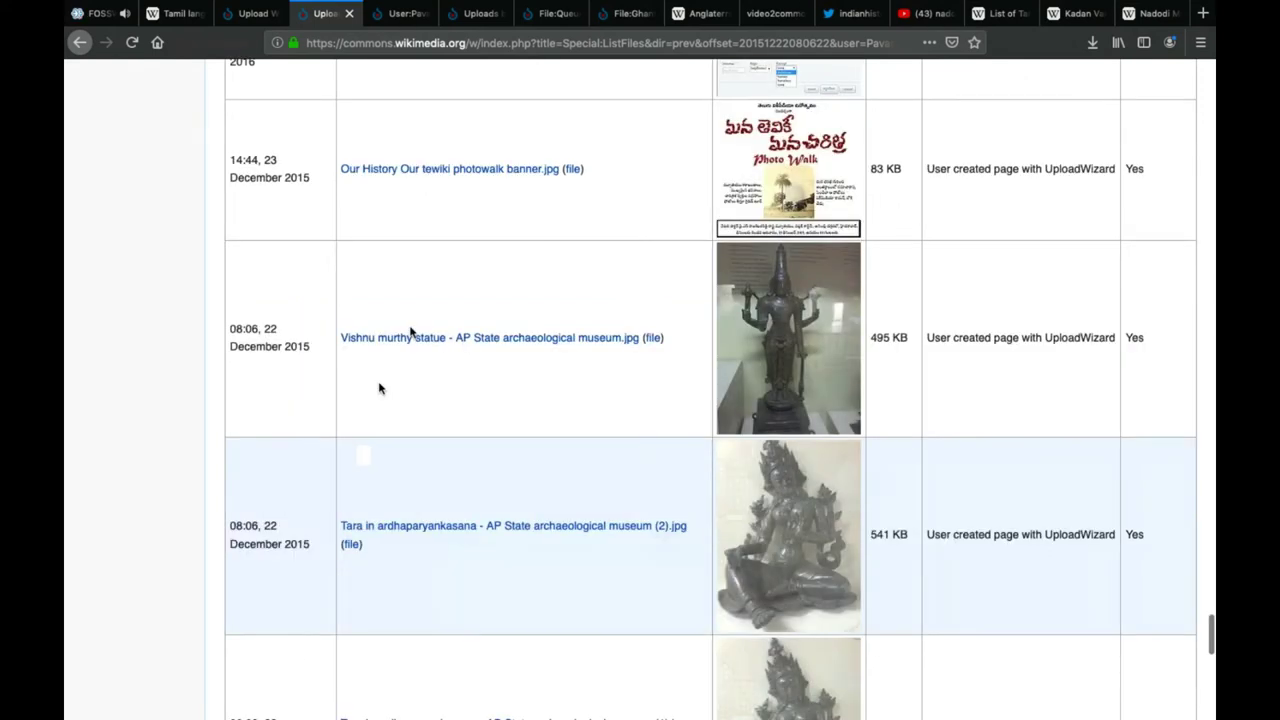
{"action": "scroll", "coordinate": [420, 410], "scroll_direction": "down", "scroll_amount": 5}
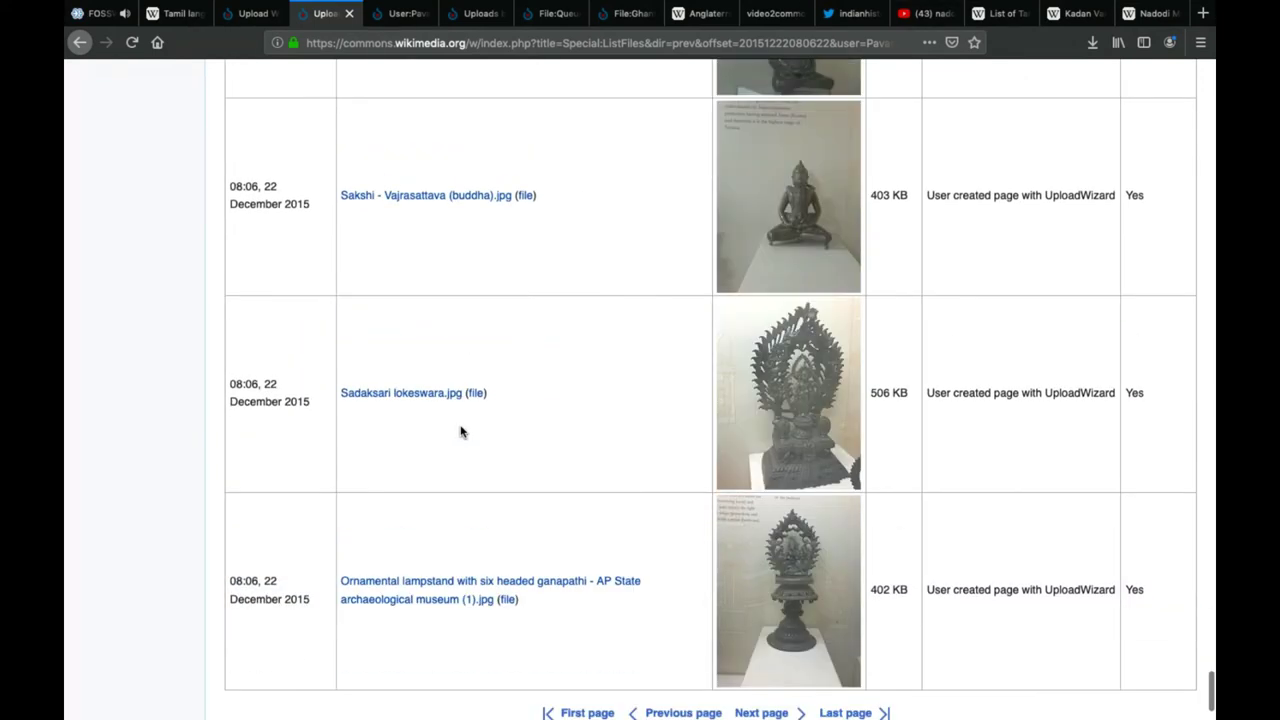
{"action": "scroll", "coordinate": [460, 432], "scroll_direction": "down", "scroll_amount": 2}
{"action": "left_click", "coordinate": [677, 618]}
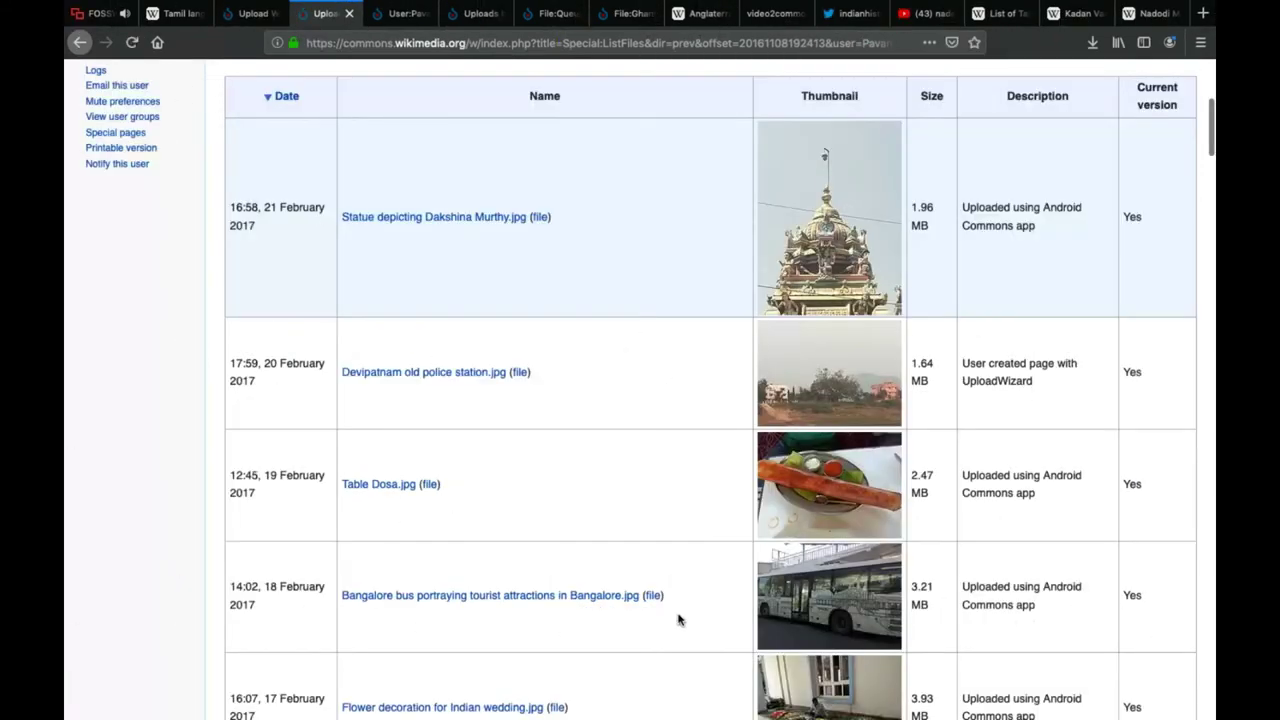
{"action": "right_click", "coordinate": [360, 491]}
{"action": "left_click", "coordinate": [410, 499]}
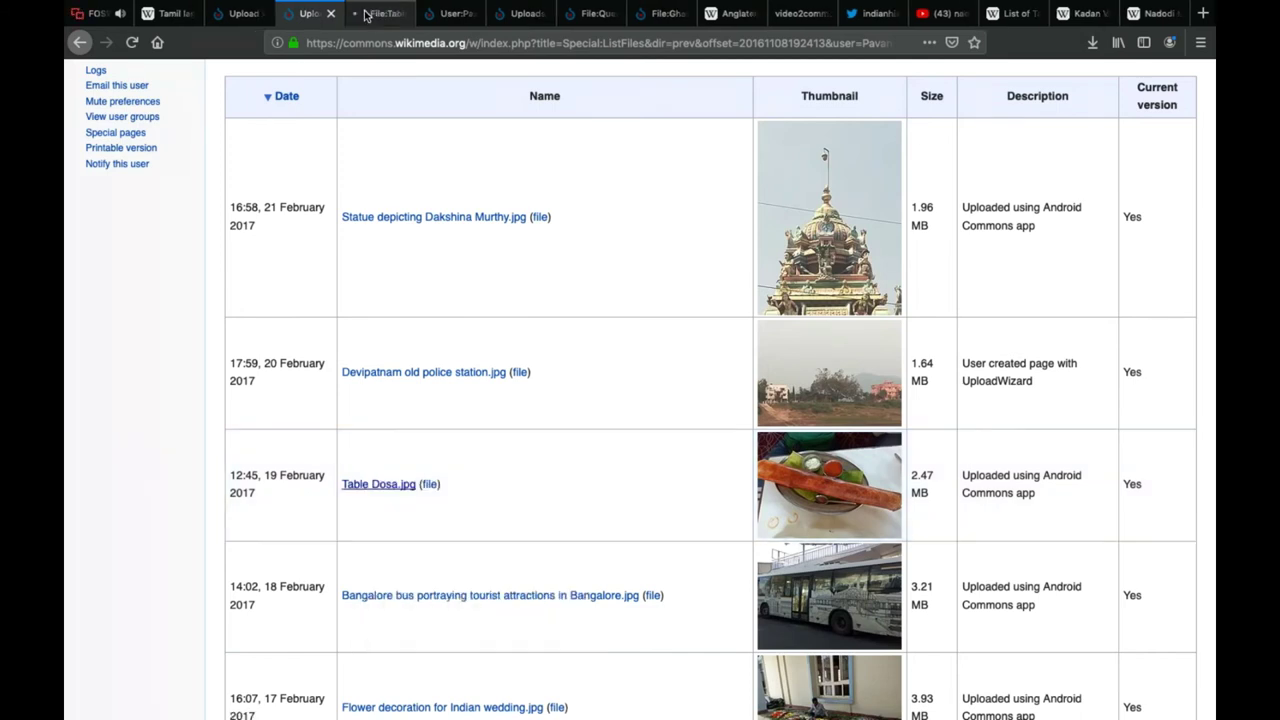
{"action": "left_click", "coordinate": [366, 14]}
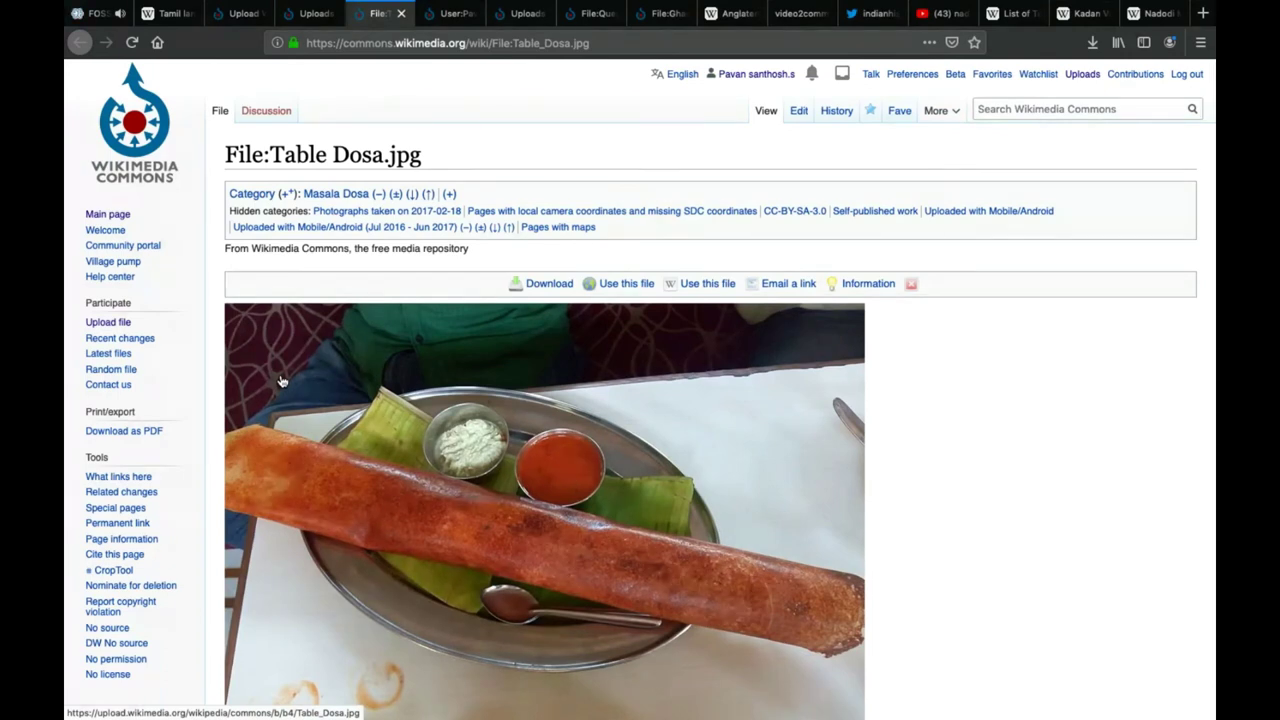
Check the file usage of Table Dosa.jpg on other wikis and open the English Wikipedia article Dosa in a new tab
{"action": "scroll", "coordinate": [282, 381], "scroll_direction": "down", "scroll_amount": 10}
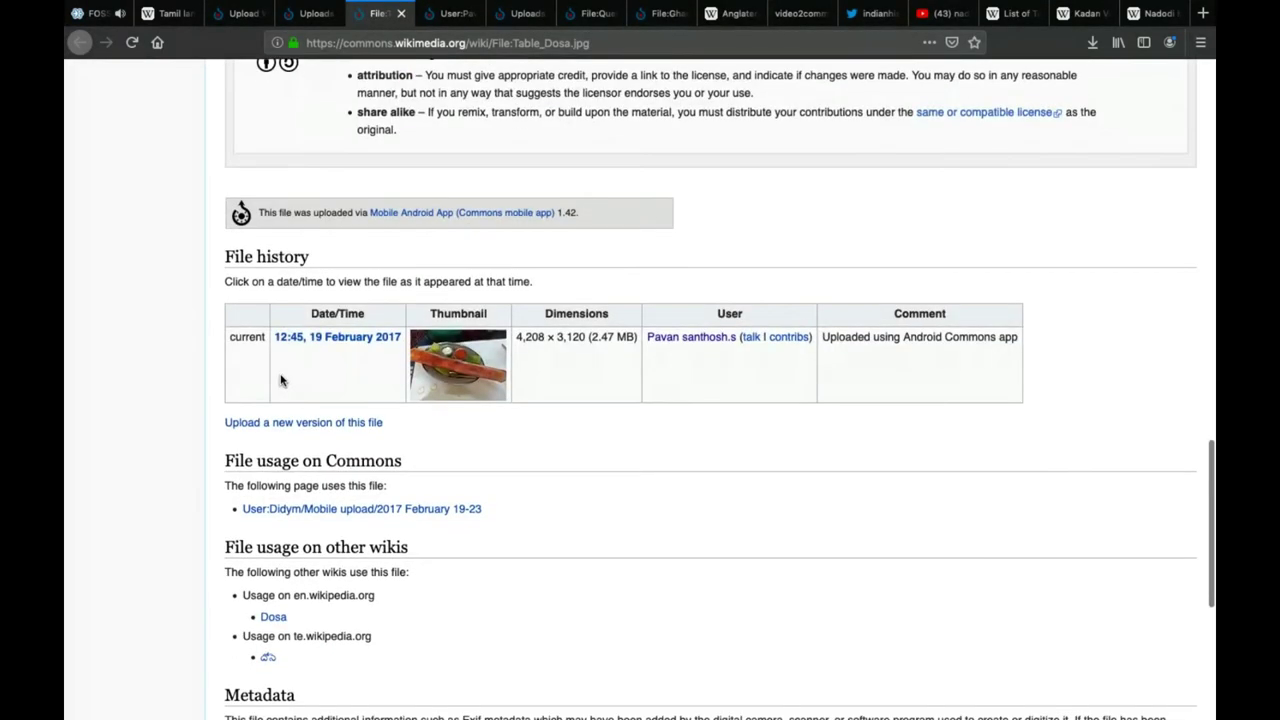
{"action": "scroll", "coordinate": [282, 592], "scroll_direction": "down", "scroll_amount": 2}
{"action": "right_click", "coordinate": [270, 531]}
{"action": "left_click", "coordinate": [290, 534]}
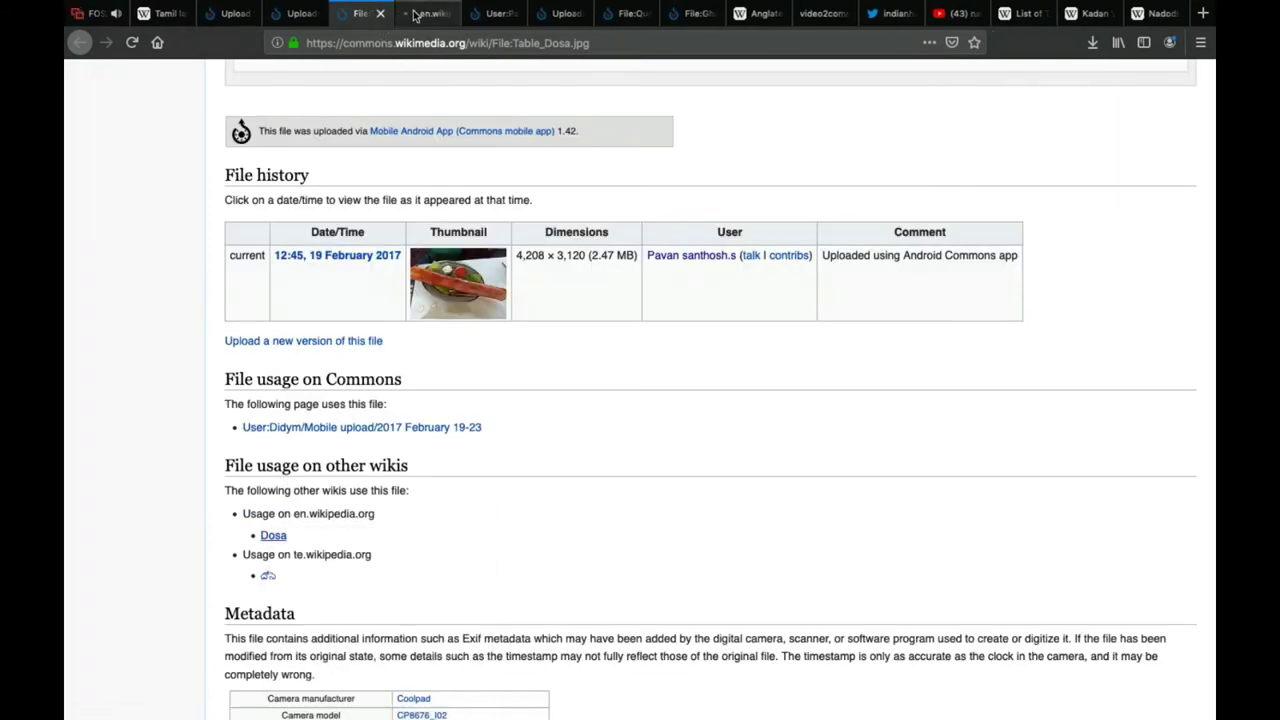
{"action": "left_click", "coordinate": [425, 13]}
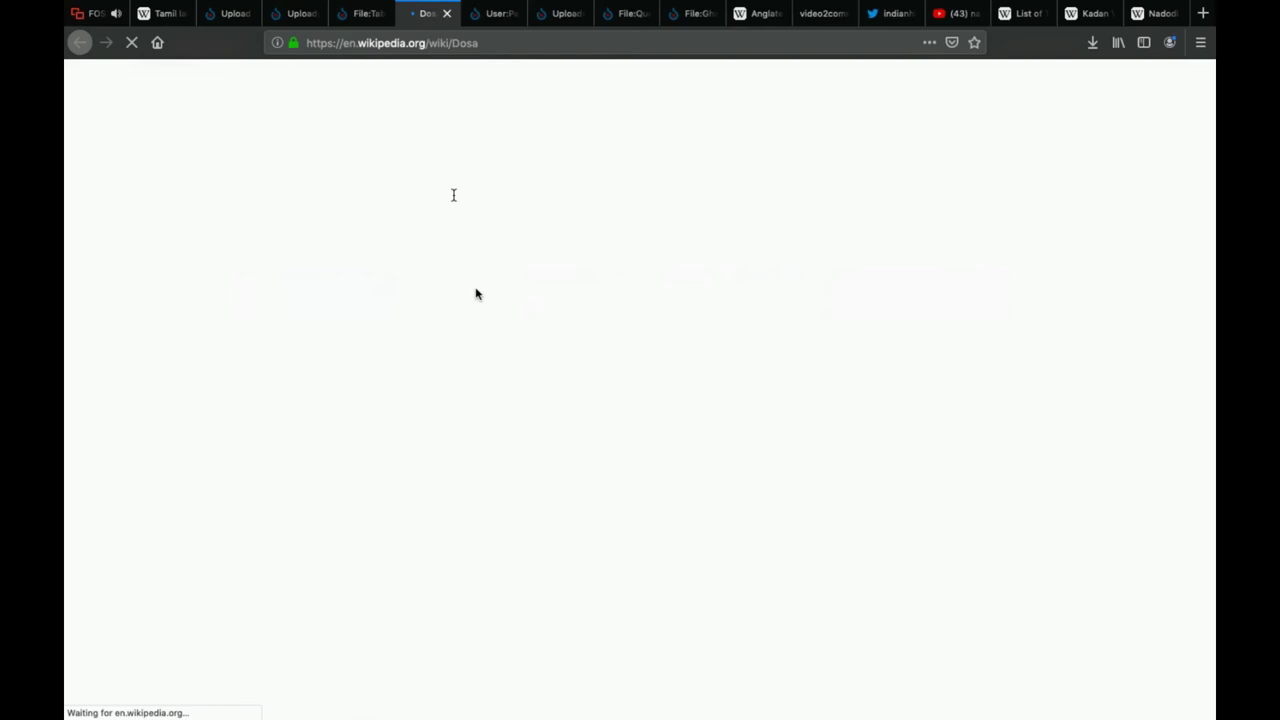
Locate the table dosa photo in the Dosa article's gallery of variations and return to the article's beginning
{"action": "scroll", "coordinate": [476, 293], "scroll_direction": "down", "scroll_amount": 15}
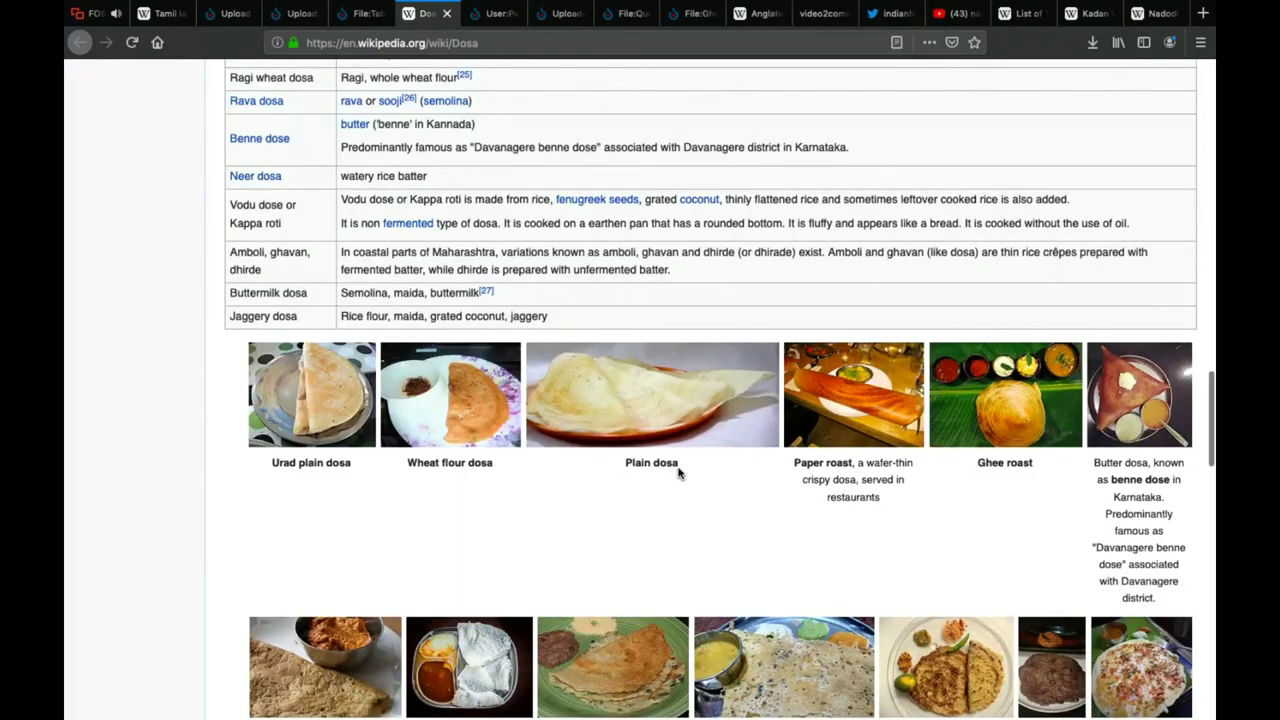
{"action": "scroll", "coordinate": [678, 472], "scroll_direction": "down", "scroll_amount": 5}
{"action": "mouse_move", "coordinate": [805, 585]}
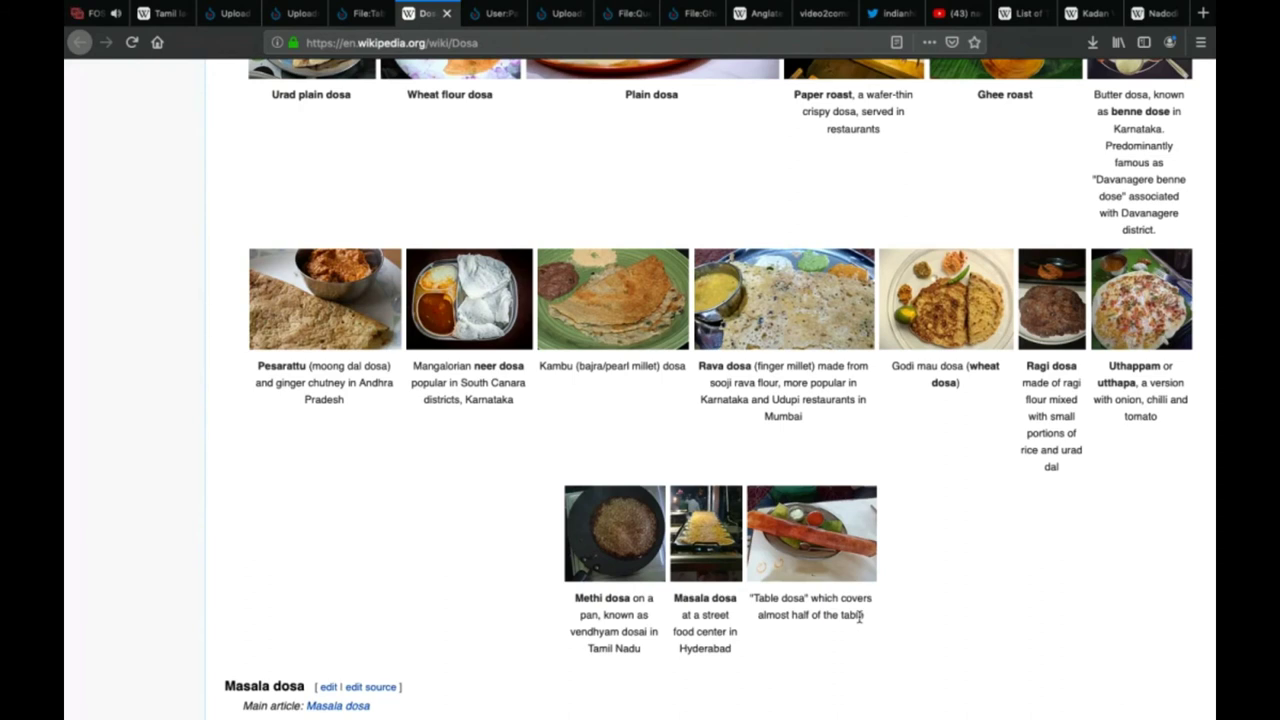
{"action": "scroll", "coordinate": [858, 615], "scroll_direction": "up", "scroll_amount": 20}
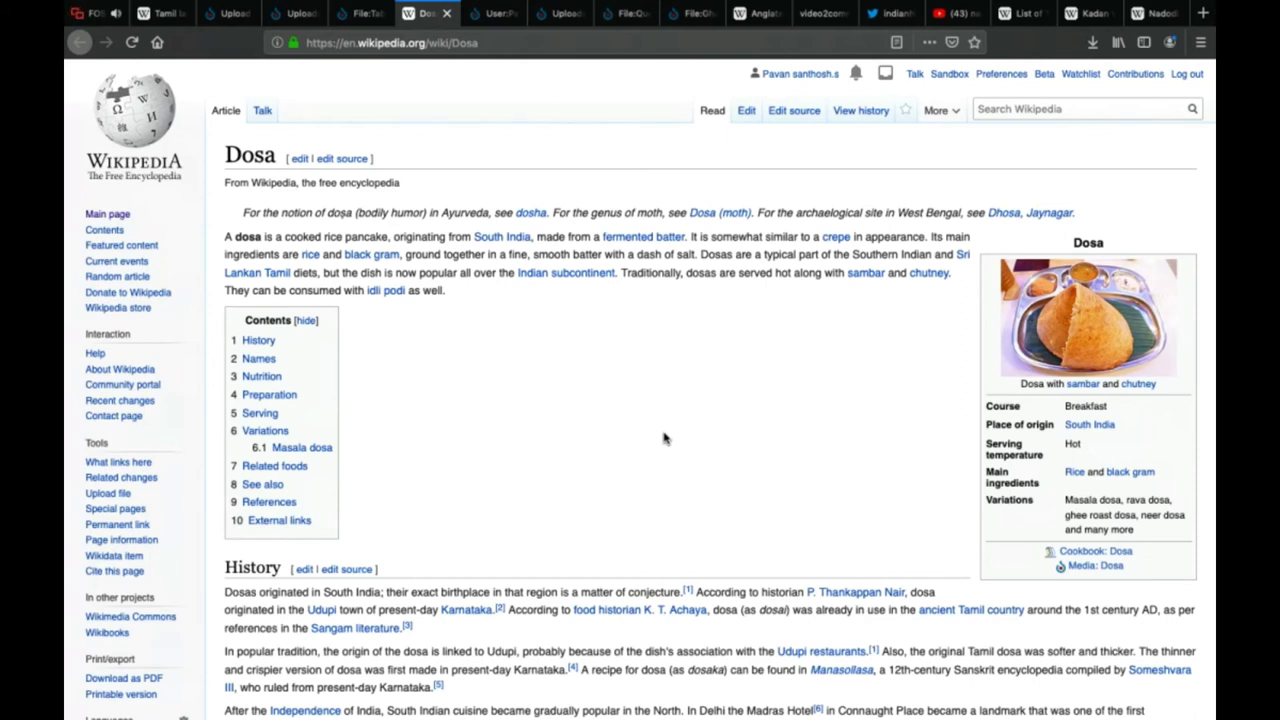
Switch to the Zoho meeting and stop the screen share
{"action": "left_click", "coordinate": [86, 16]}
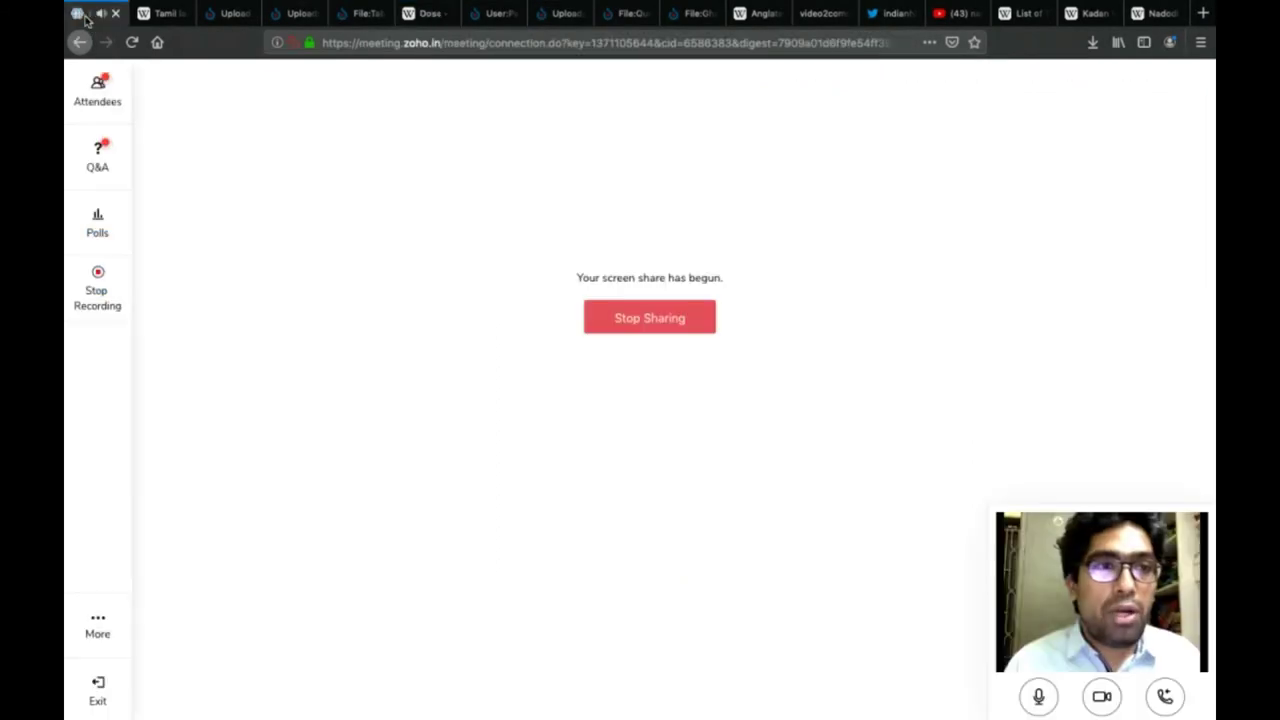
{"action": "left_click", "coordinate": [615, 331]}
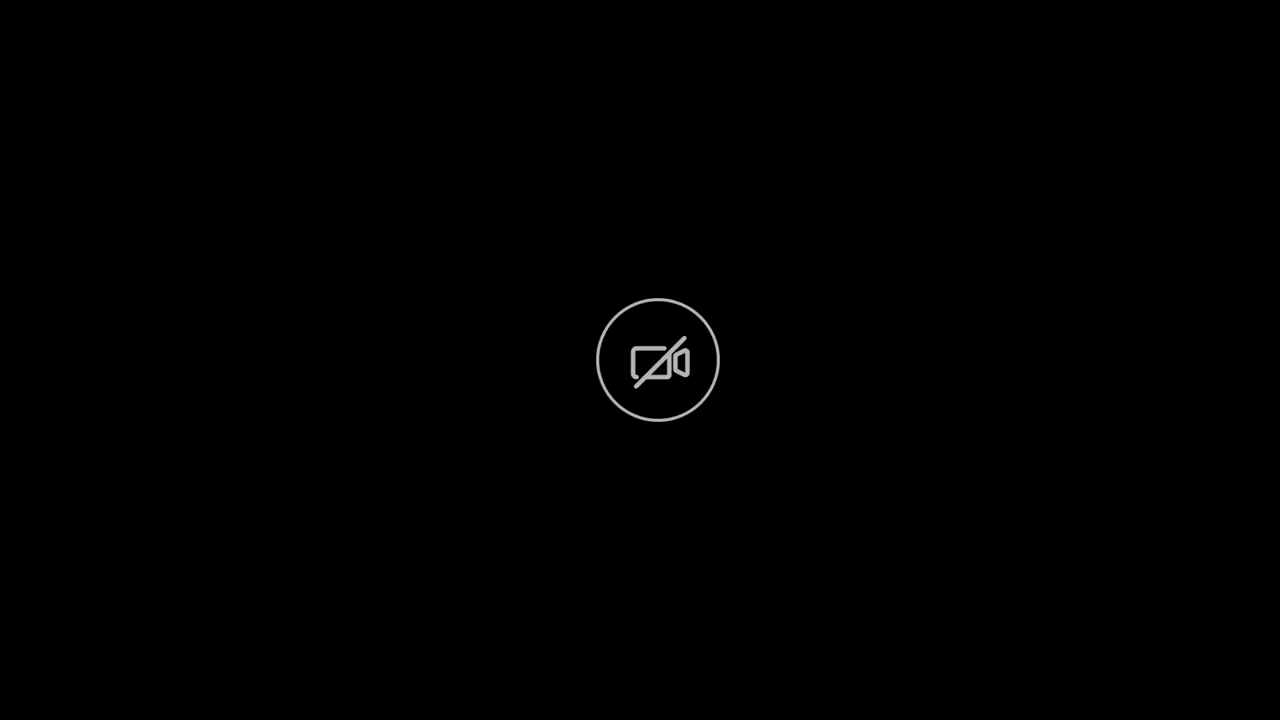
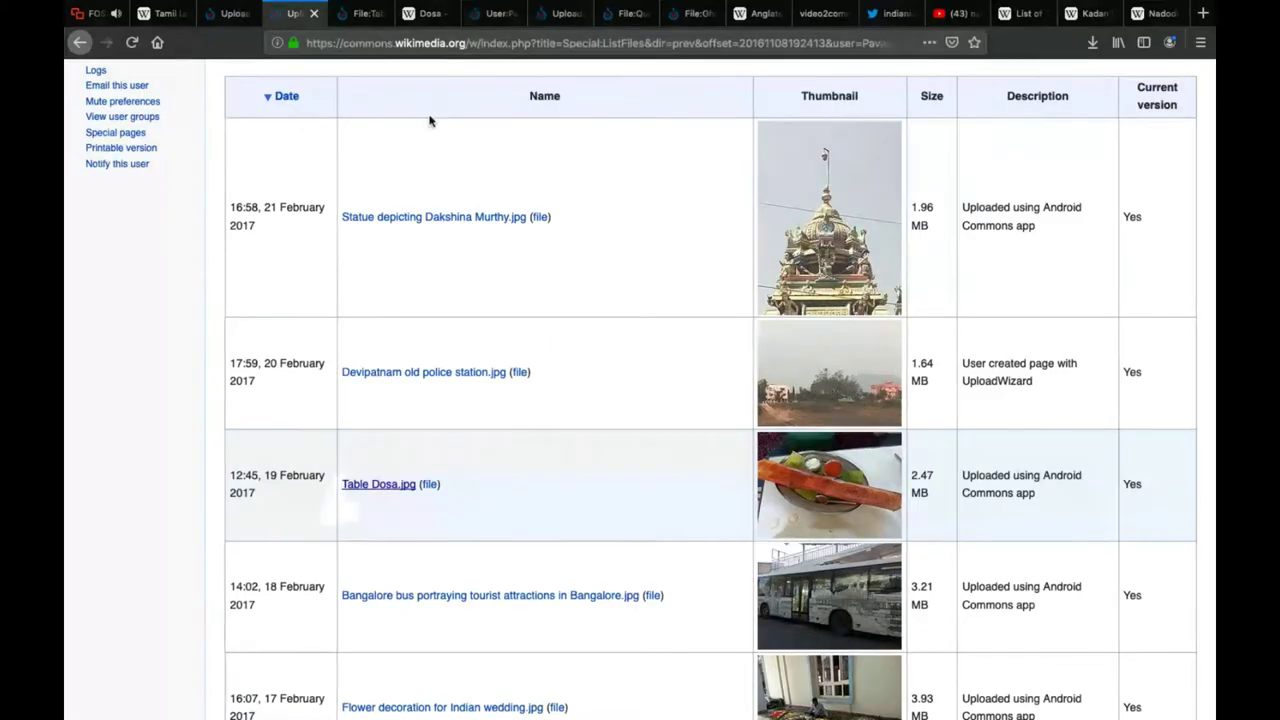
Return to the Table Dosa.jpg file page, review its summary and open the details for using the file on the web
{"action": "left_click", "coordinate": [360, 14]}
{"action": "scroll", "coordinate": [420, 428], "scroll_direction": "down", "scroll_amount": 5}
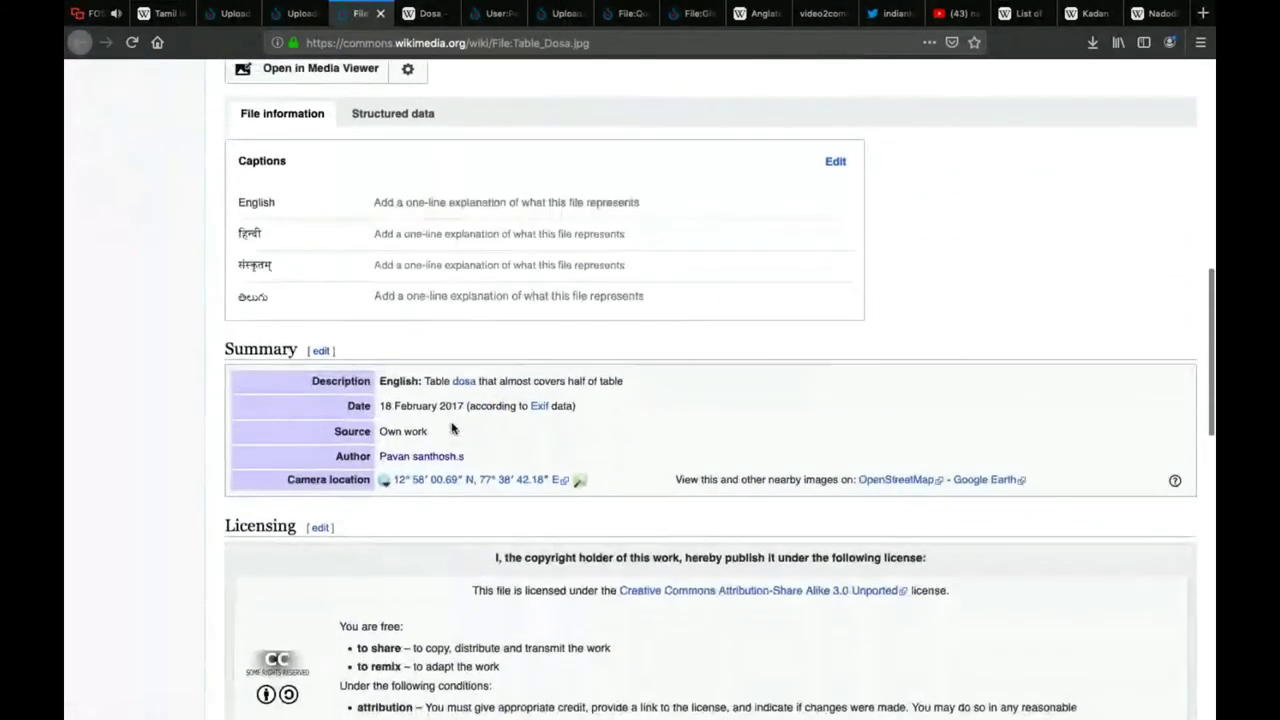
{"action": "scroll", "coordinate": [452, 428], "scroll_direction": "up", "scroll_amount": 8}
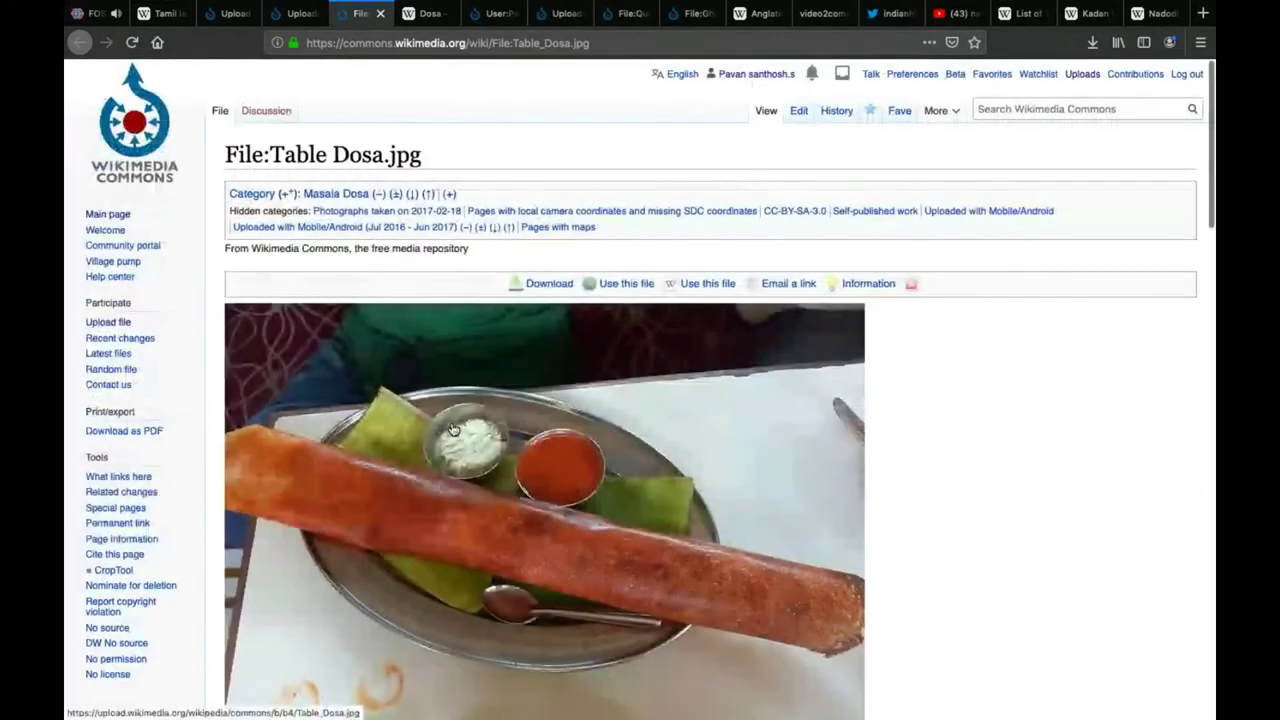
{"action": "left_click", "coordinate": [627, 287]}
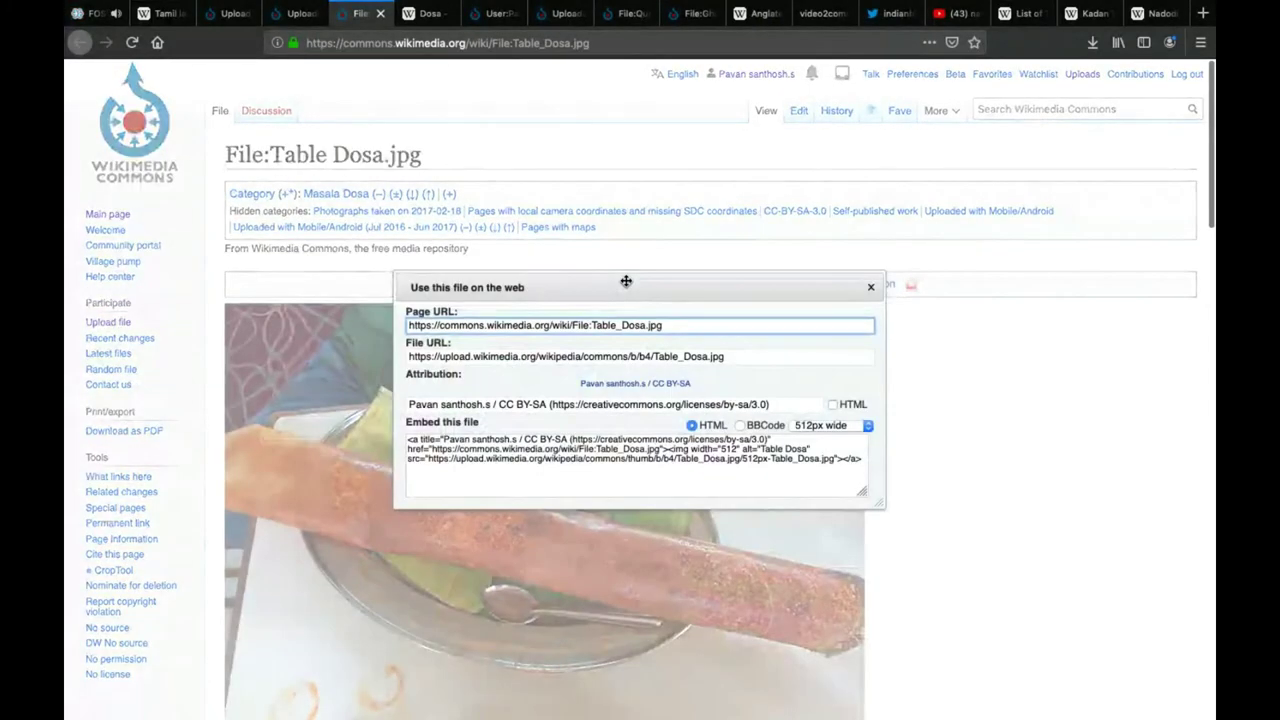
Select the file URL and the attribution line of Table Dosa.jpg for review and return to the uploads list
{"action": "left_click", "coordinate": [430, 356]}
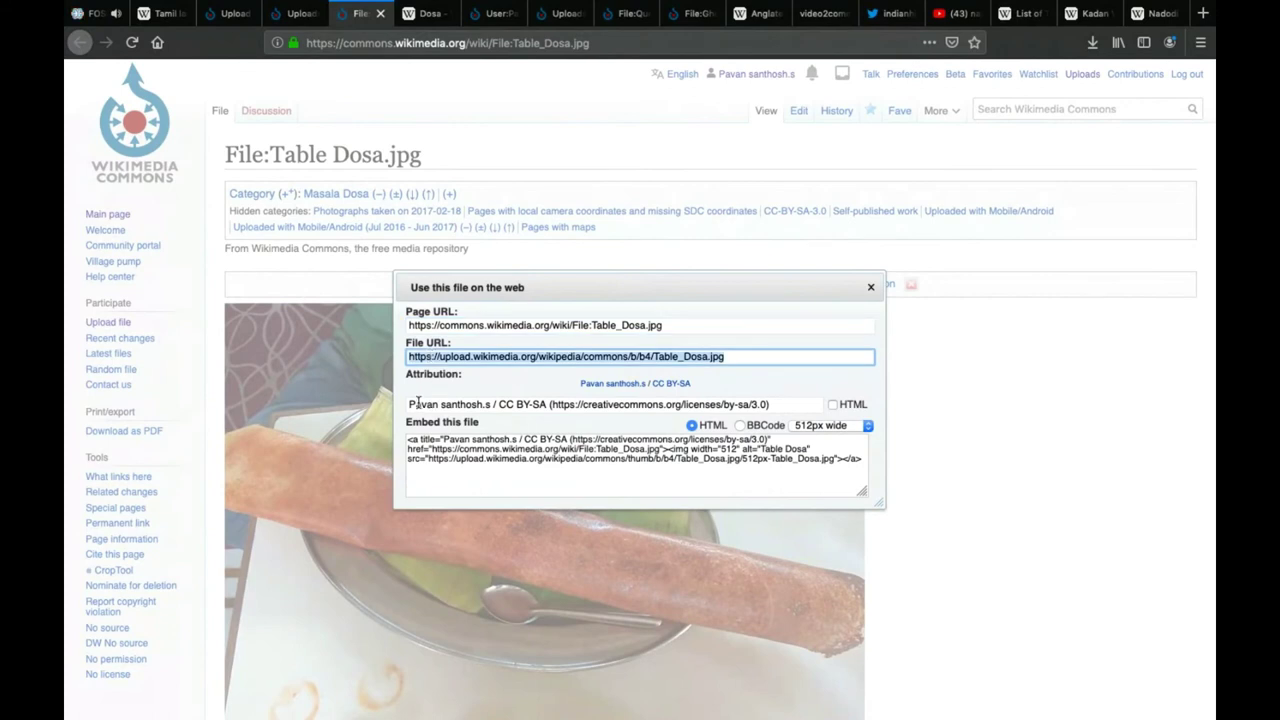
{"action": "left_click", "coordinate": [421, 404]}
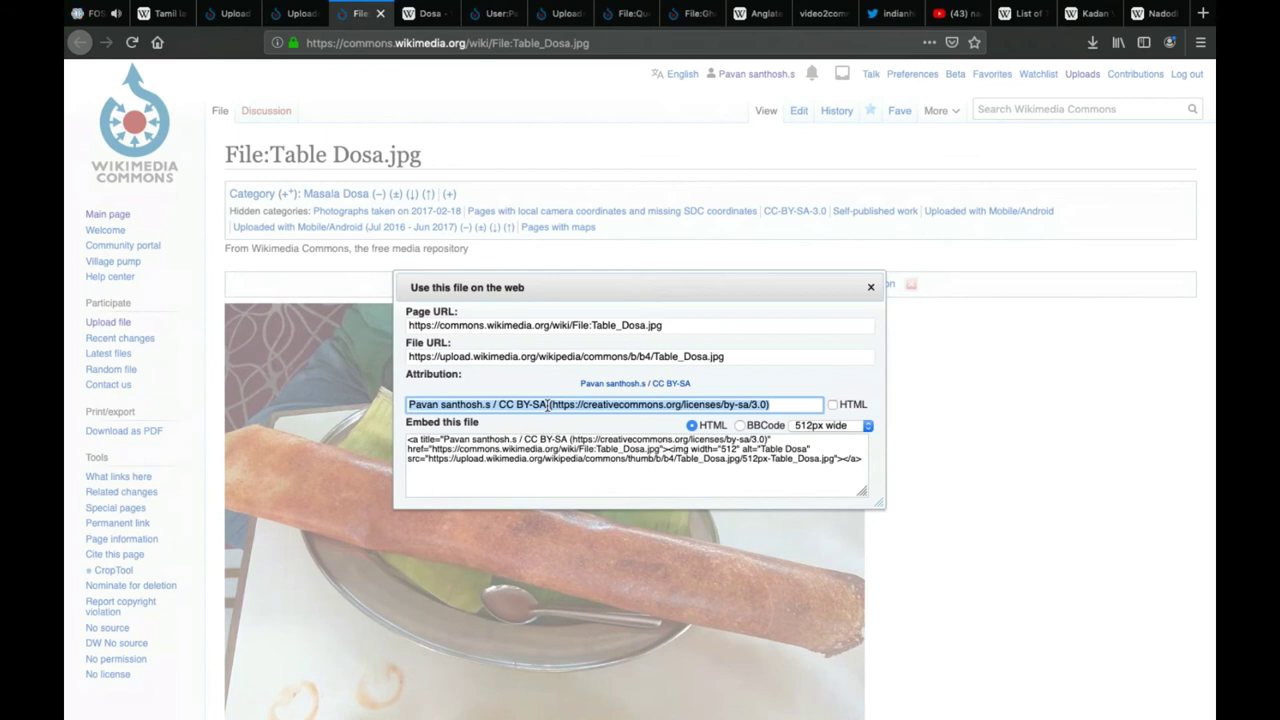
{"action": "left_click", "coordinate": [467, 360]}
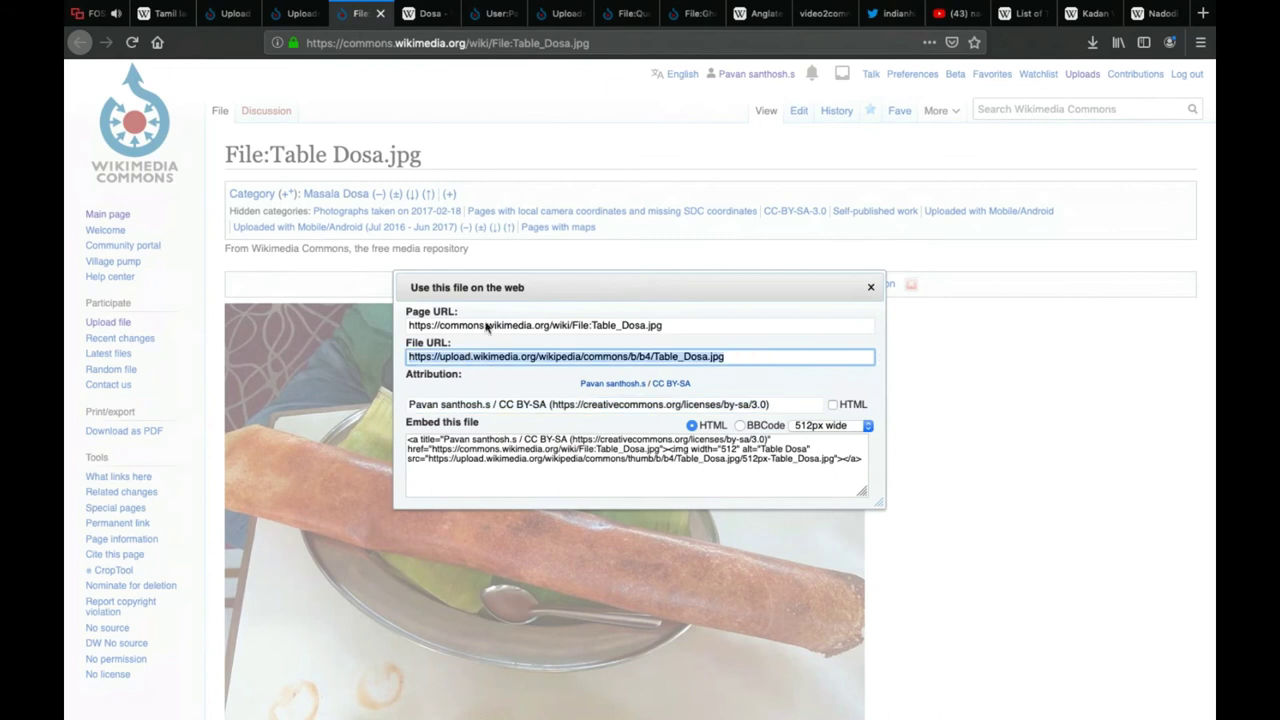
{"action": "left_click", "coordinate": [881, 22]}
{"action": "left_click", "coordinate": [301, 14]}
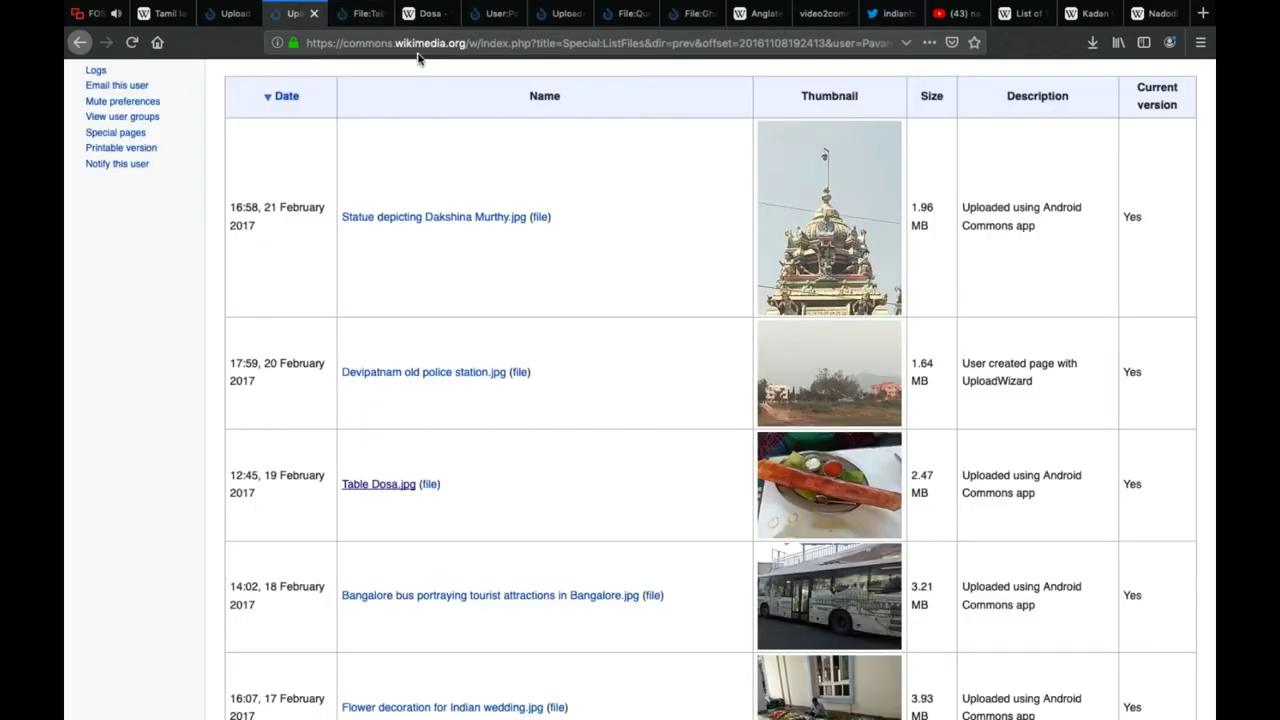
Select the attribution line of Table Dosa.jpg and bring up the Twitter post of the Taj Mahal photo to compare its credit
{"action": "left_click", "coordinate": [360, 14]}
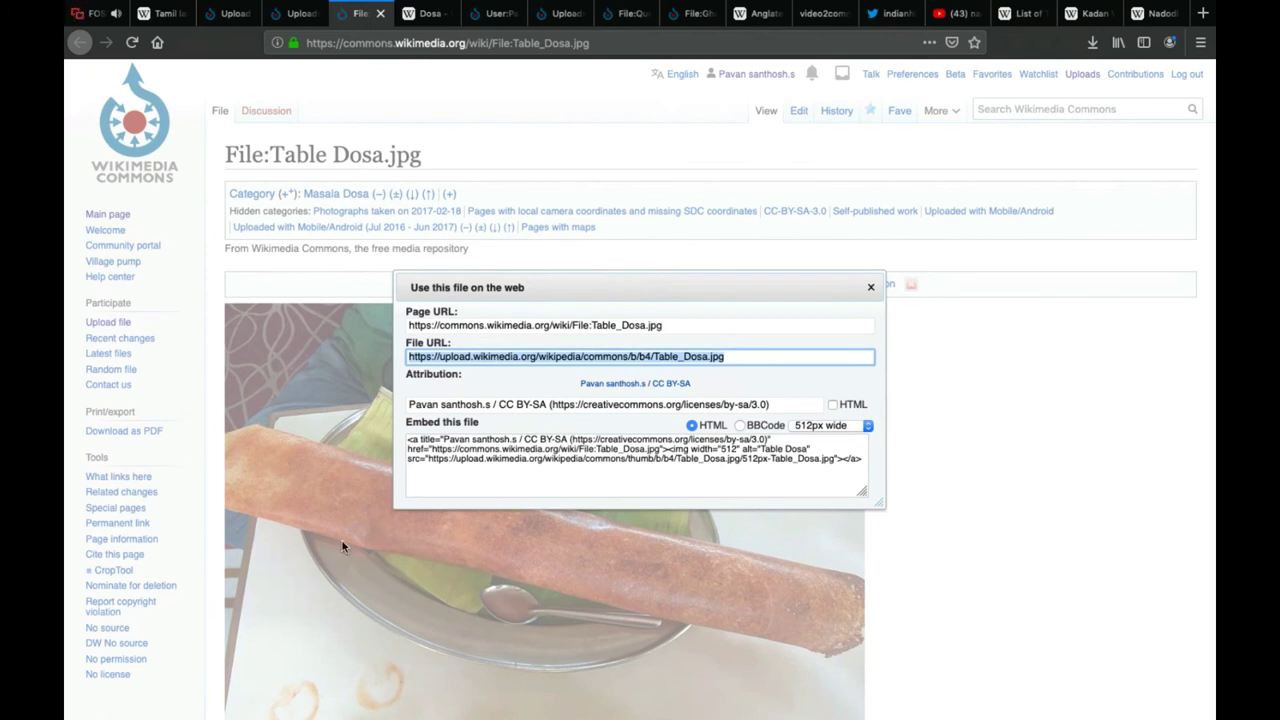
{"action": "left_click", "coordinate": [430, 405]}
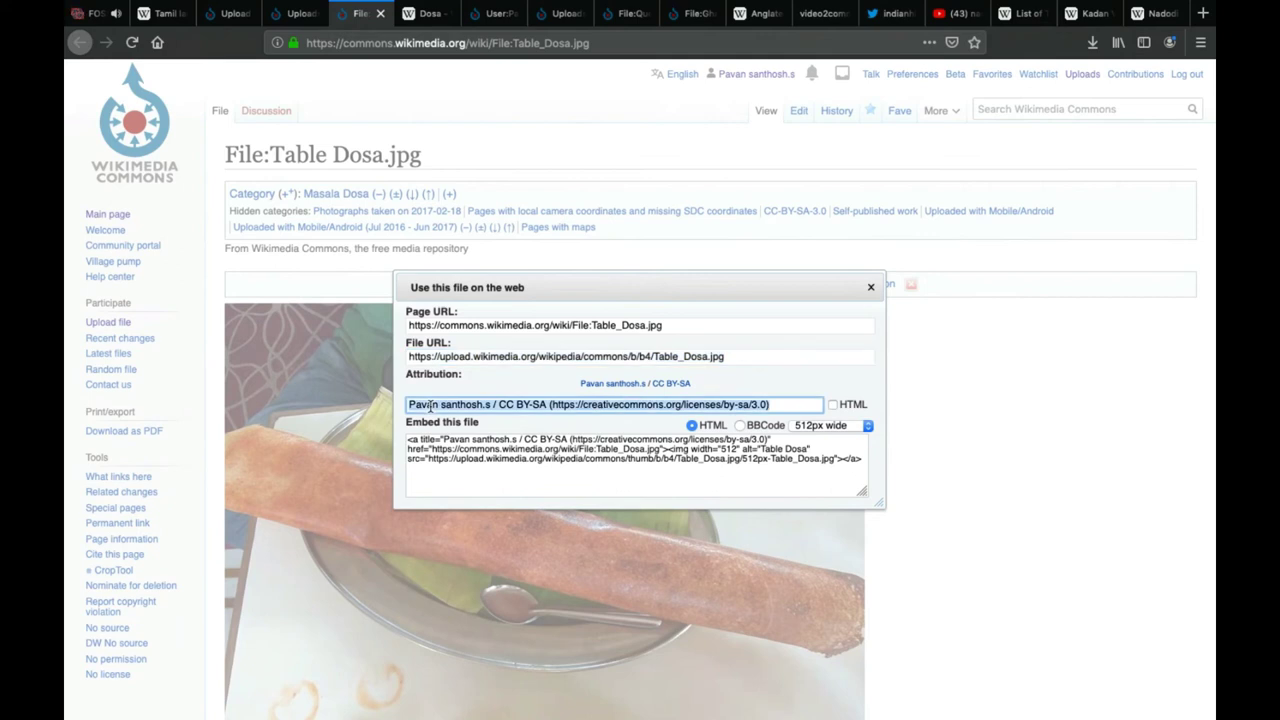
{"action": "left_click", "coordinate": [883, 14]}
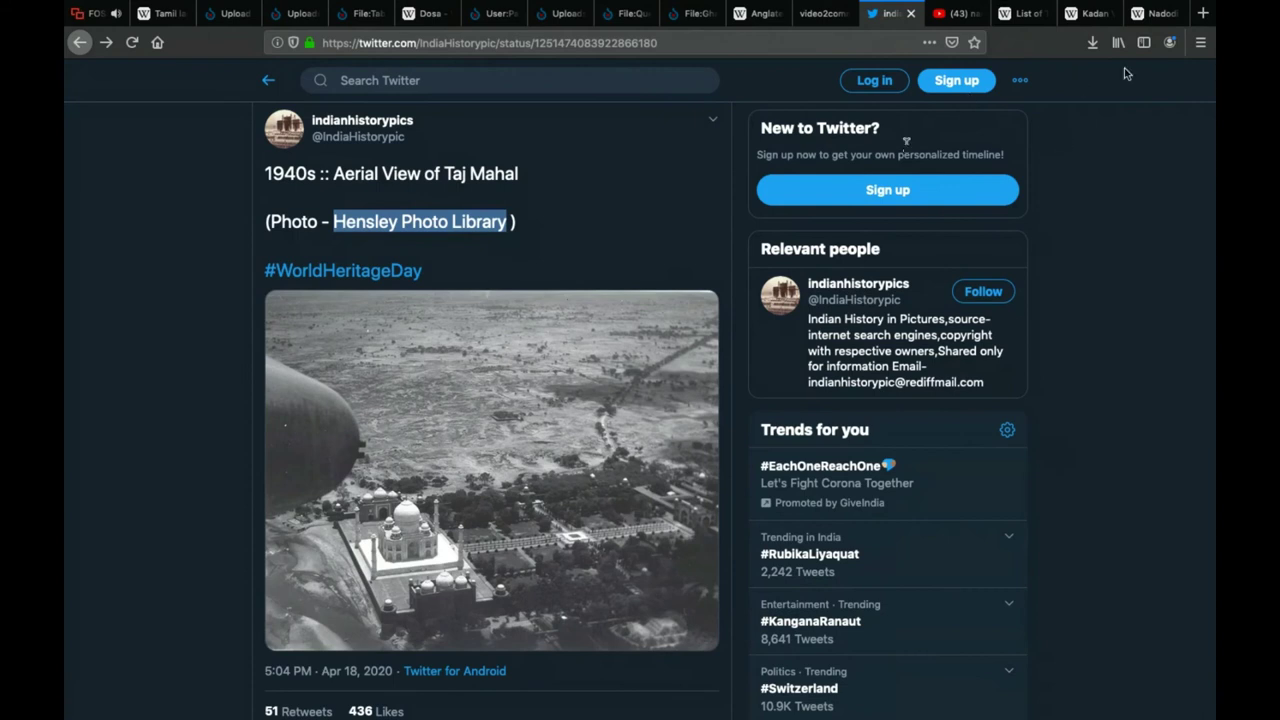
{"action": "left_click", "coordinate": [297, 24]}
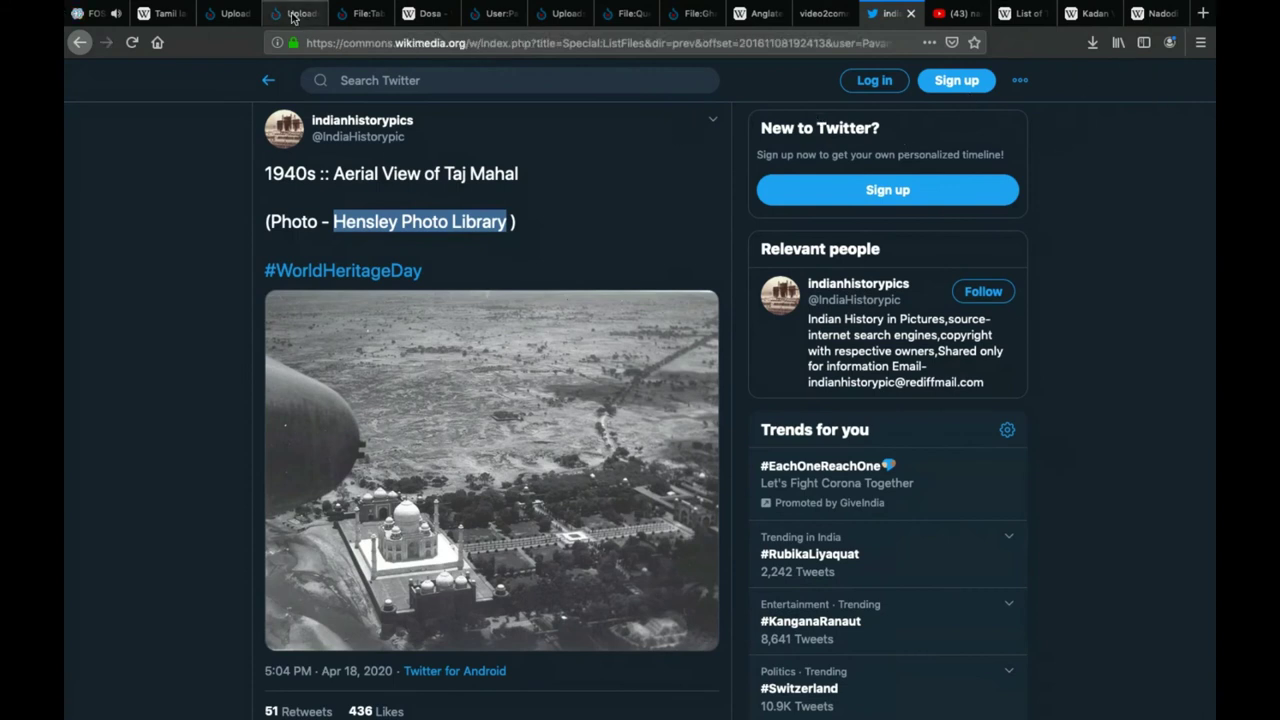
{"action": "left_click", "coordinate": [364, 14]}
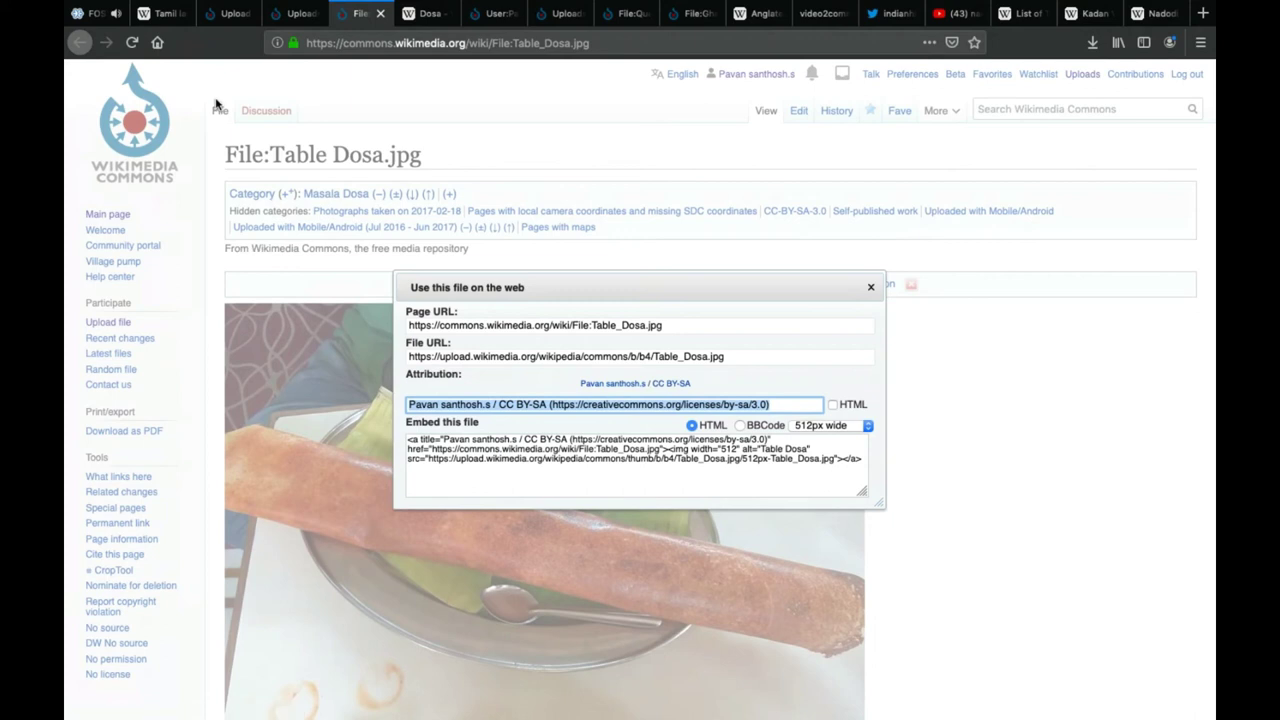
{"action": "left_click", "coordinate": [152, 14]}
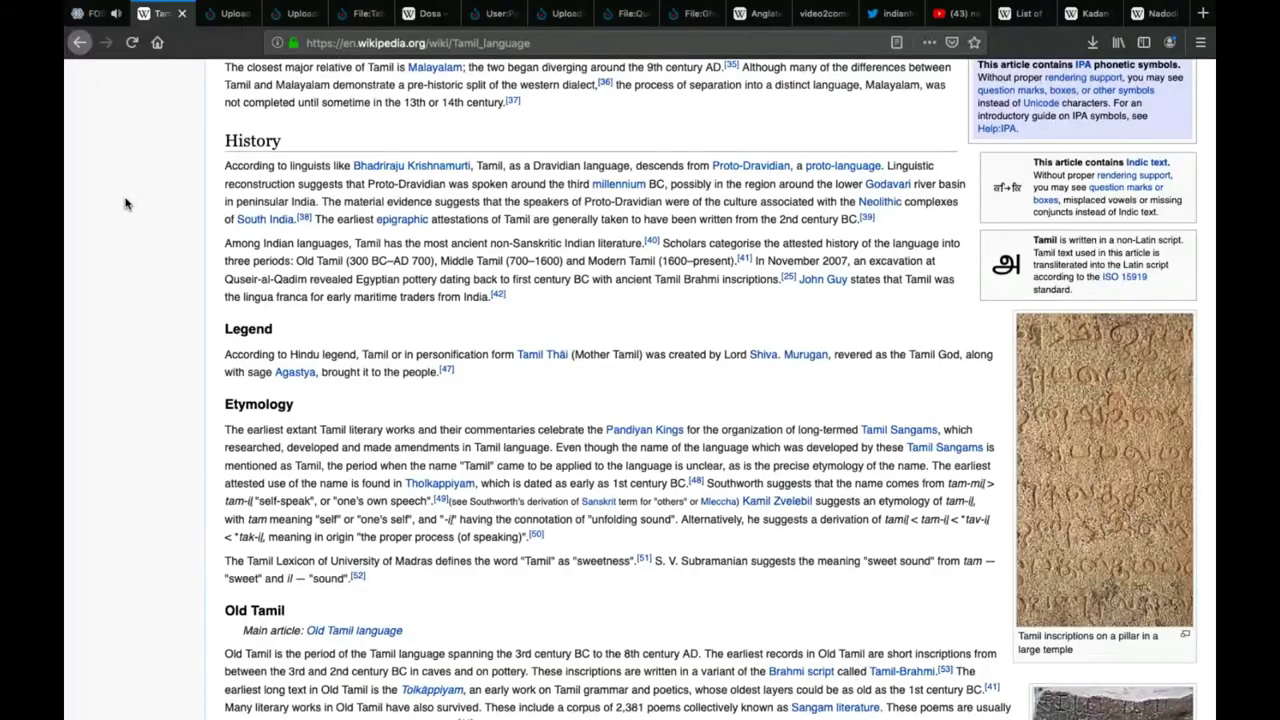
{"action": "left_click", "coordinate": [90, 15]}
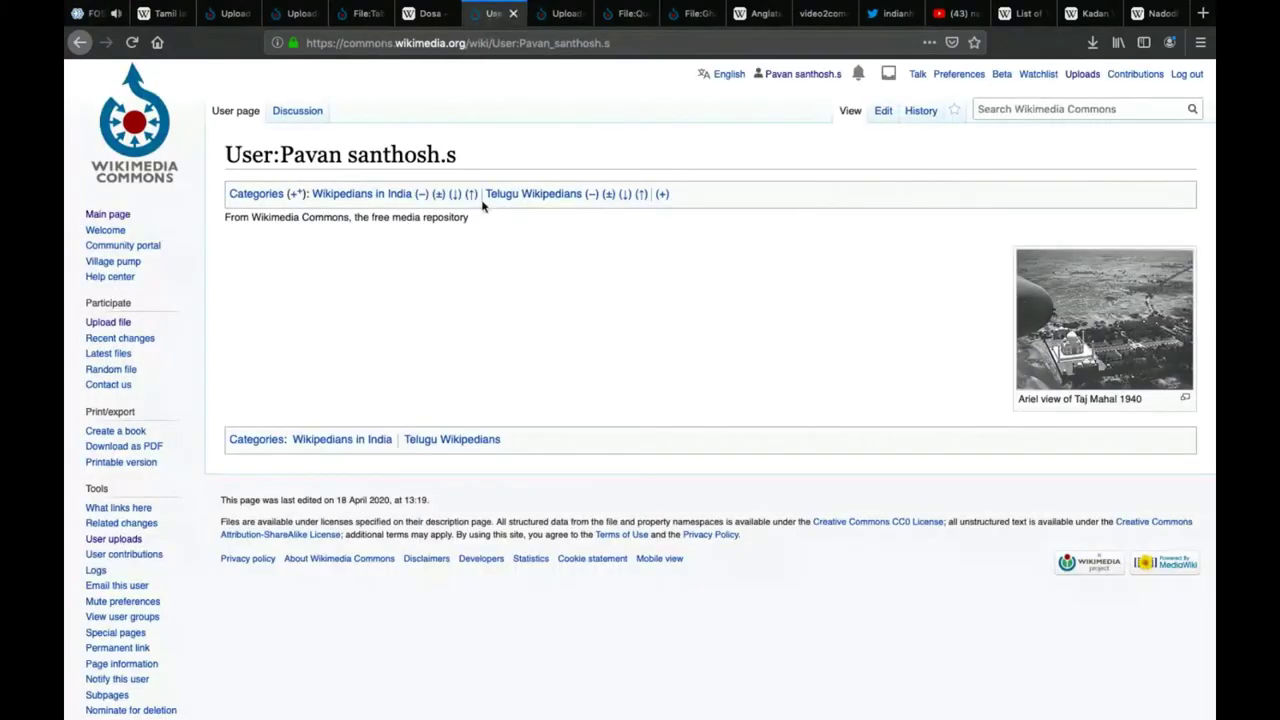
Go to the Wikimedia Commons main page, open the guidance on freely usable content outside Wikimedia and skim it
{"action": "left_click", "coordinate": [142, 135]}
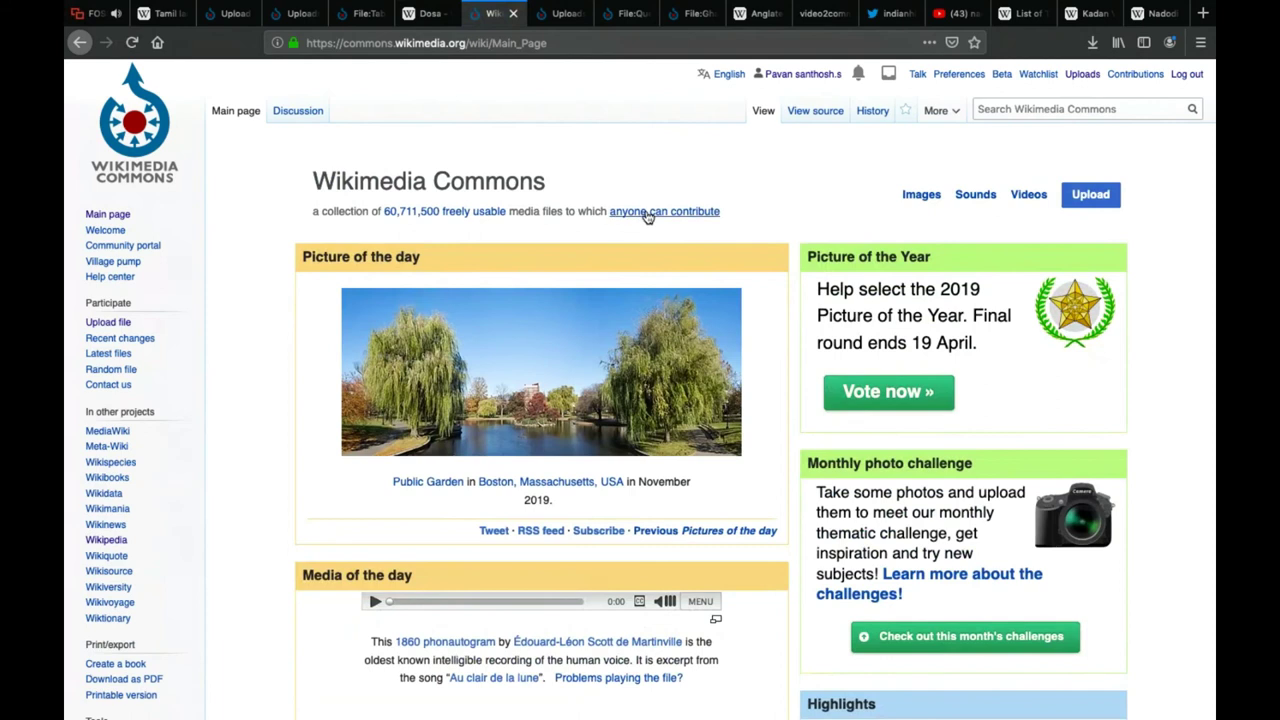
{"action": "left_click", "coordinate": [477, 212]}
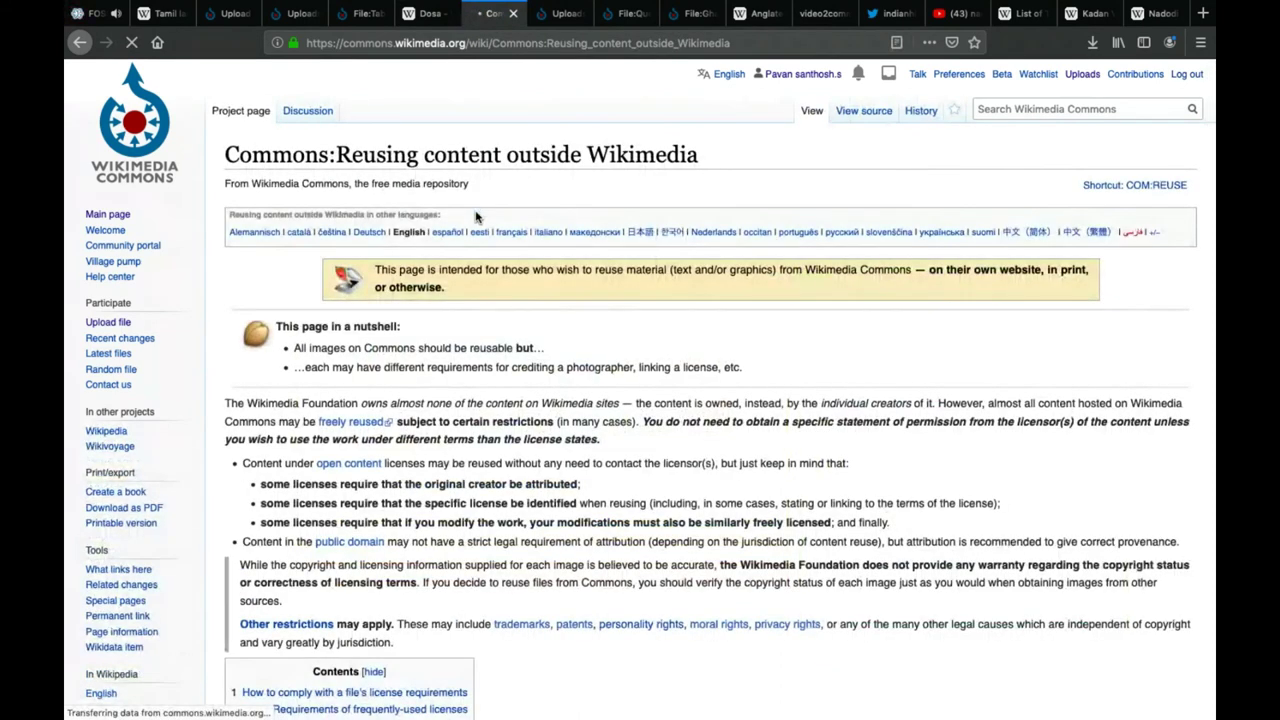
{"action": "scroll", "coordinate": [477, 216], "scroll_direction": "down", "scroll_amount": 5}
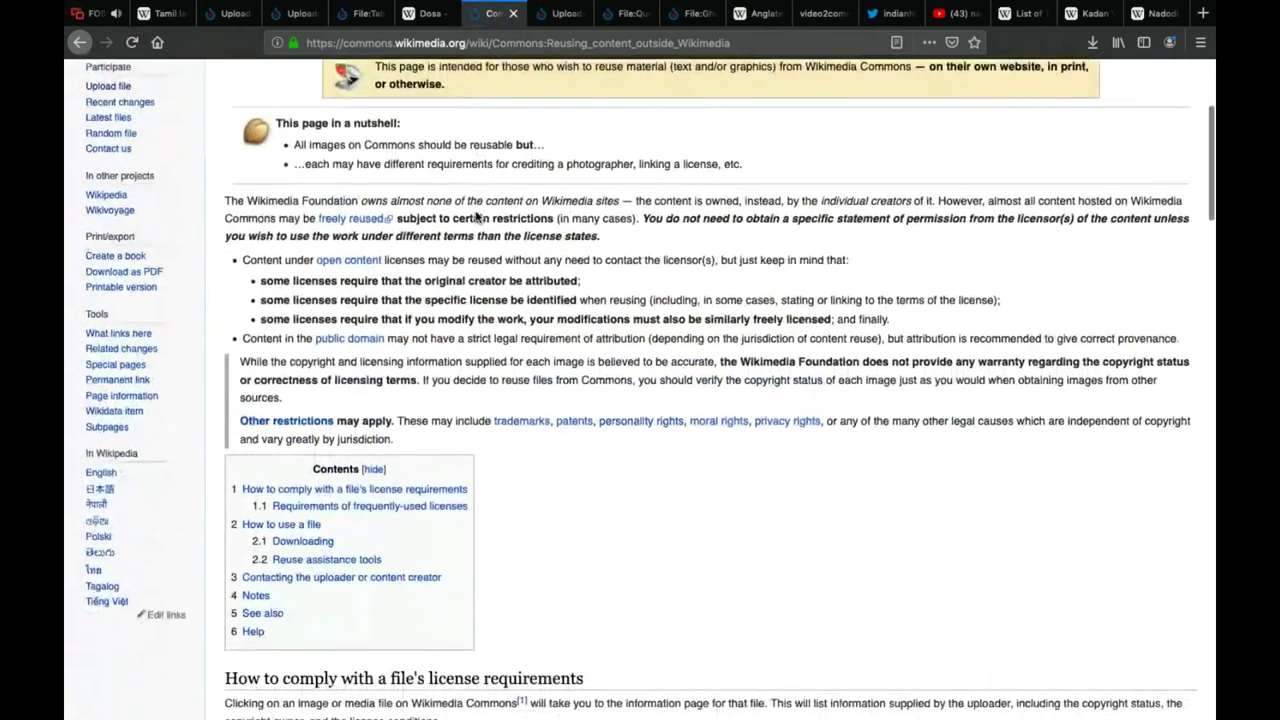
{"action": "scroll", "coordinate": [477, 216], "scroll_direction": "up", "scroll_amount": 5}
Search Wikimedia Commons for Commons:Licenses and open that page
{"action": "left_click", "coordinate": [1044, 110]}
{"action": "type", "text": "Commons"}
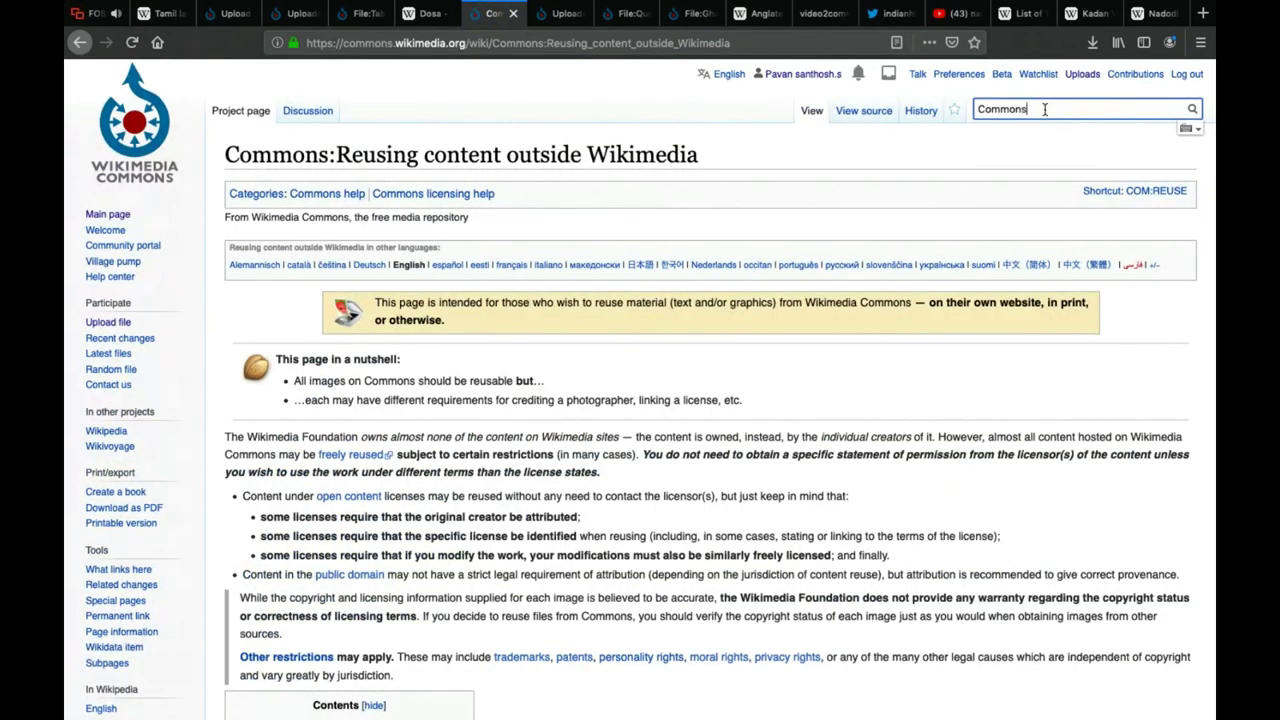
{"action": "type", "text": ":licenses"}
{"action": "key", "text": "BackSpace"}
{"action": "type", "text": "ns"}
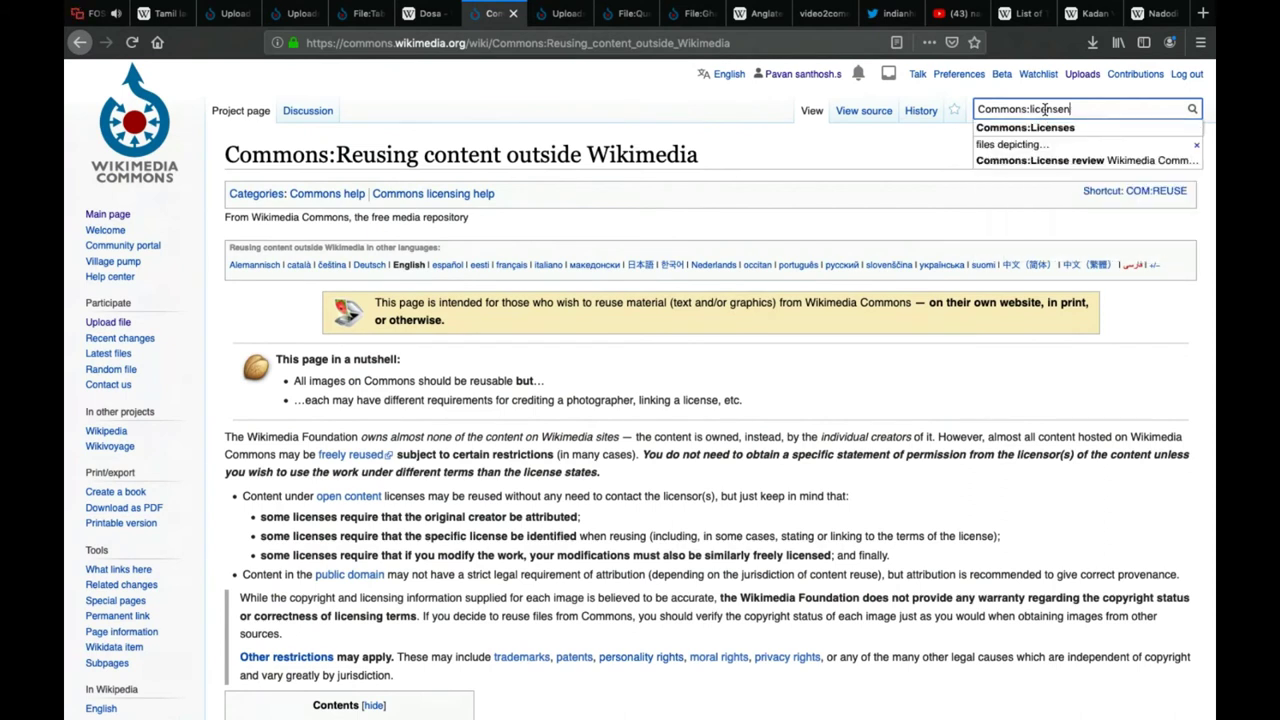
{"action": "key", "text": "BackSpace"}
{"action": "key", "text": "BackSpace"}
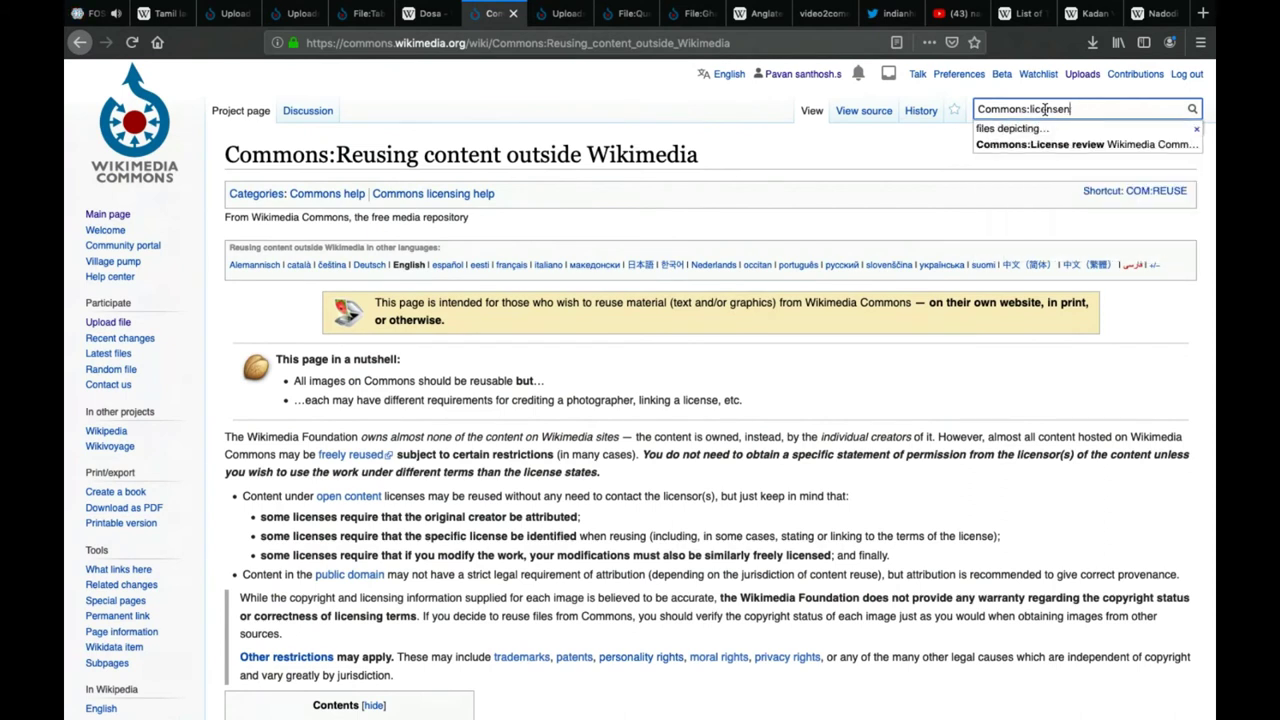
{"action": "key", "text": "Down"}
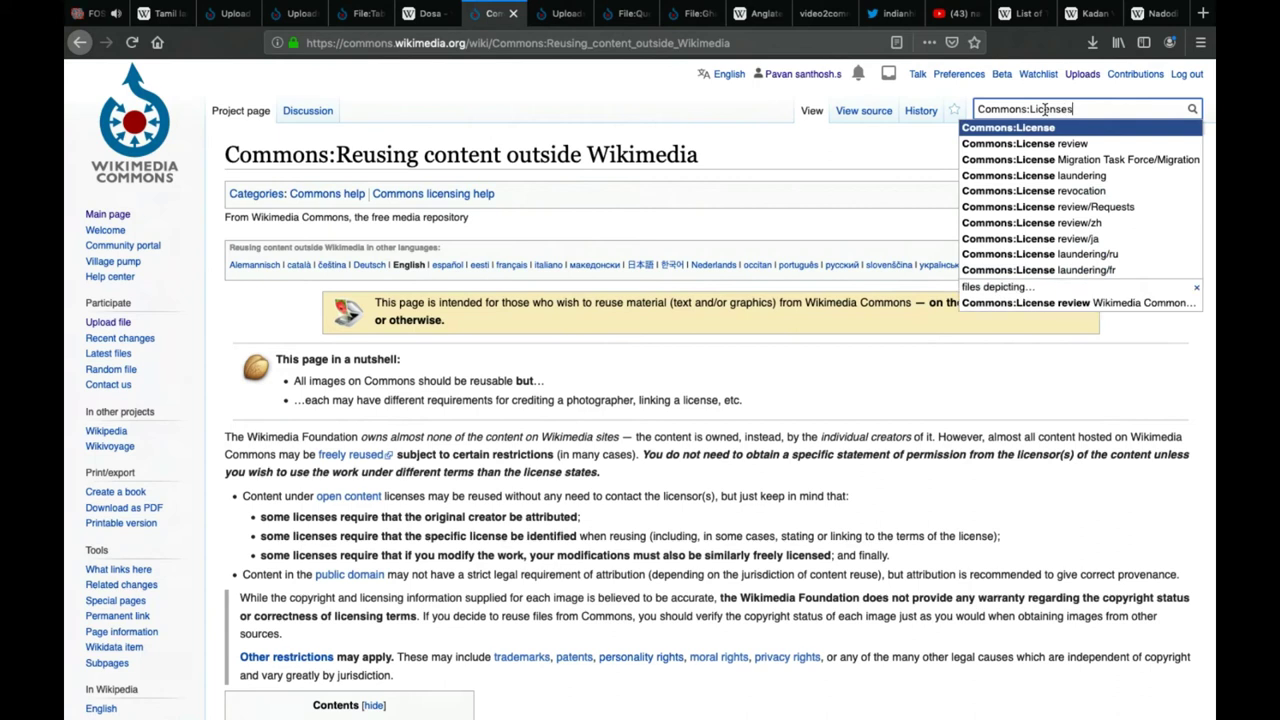
{"action": "key", "text": "Return"}
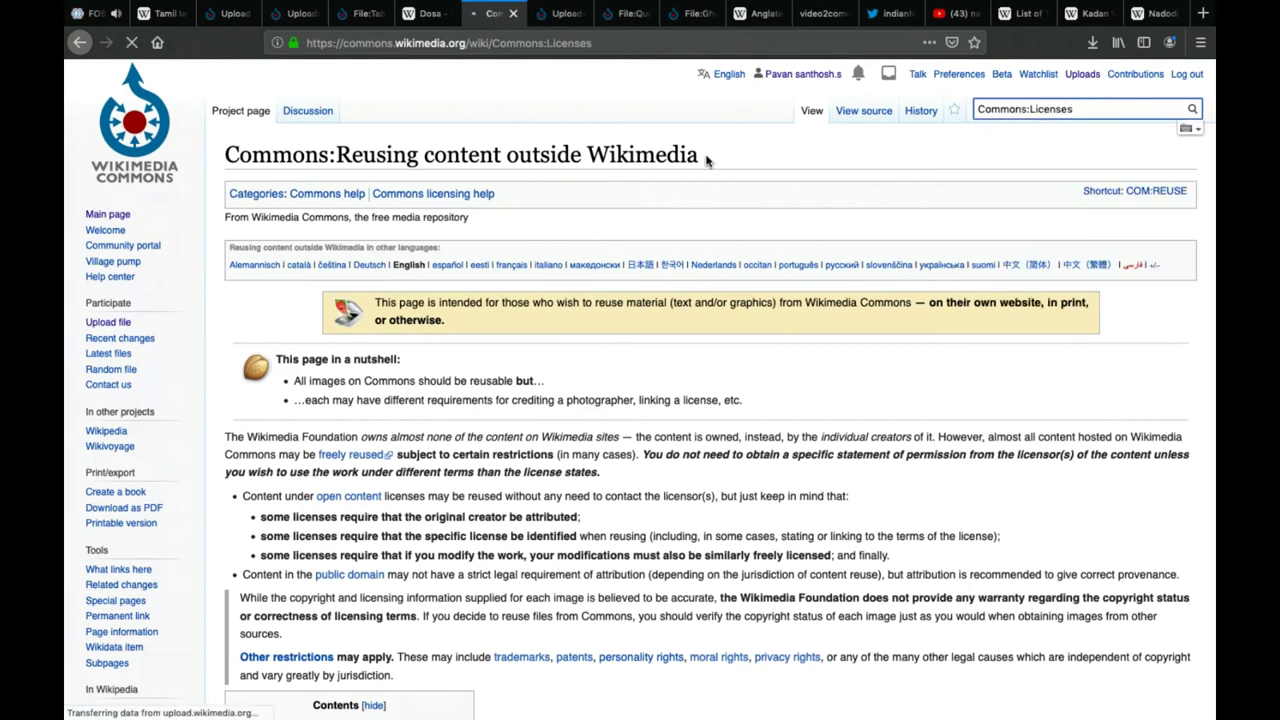
Examine the Acceptable licenses section for the conditions a license must meet and the restrictions that must not apply
{"action": "scroll", "coordinate": [418, 362], "scroll_direction": "down", "scroll_amount": 5}
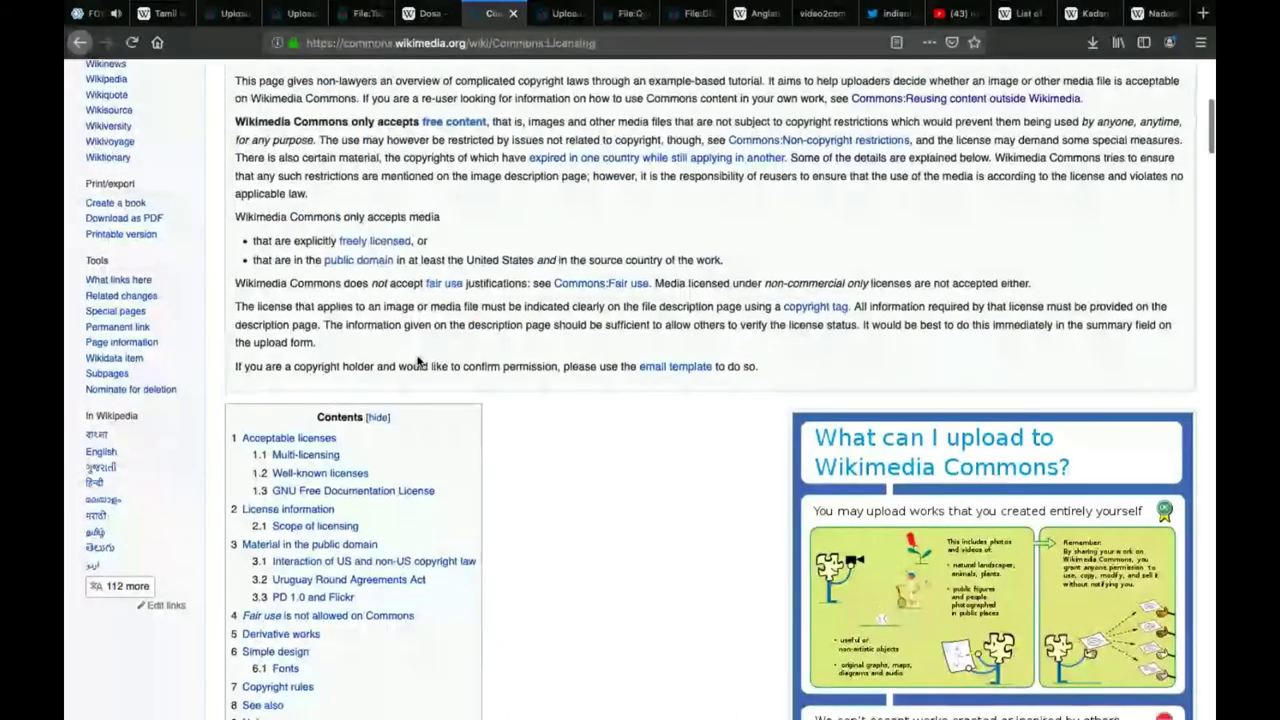
{"action": "scroll", "coordinate": [418, 362], "scroll_direction": "down", "scroll_amount": 2}
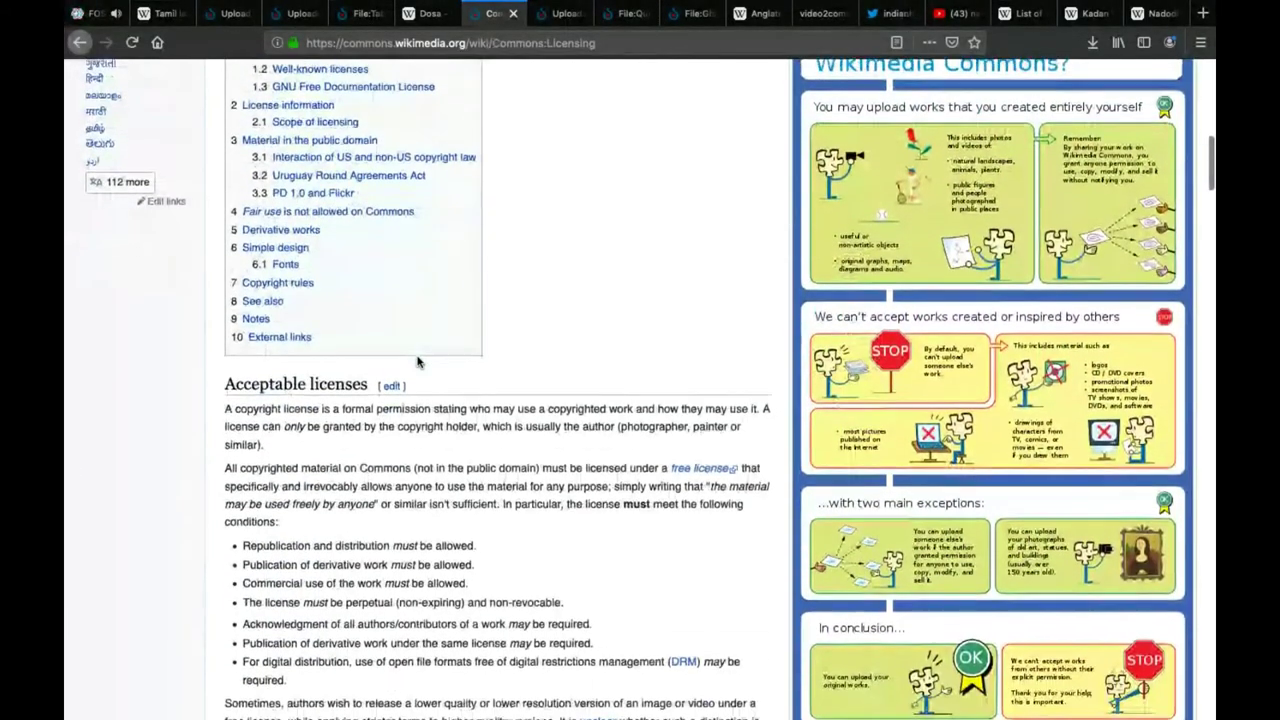
{"action": "scroll", "coordinate": [395, 533], "scroll_direction": "down", "scroll_amount": 3}
{"action": "scroll", "coordinate": [395, 533], "scroll_direction": "up", "scroll_amount": 3}
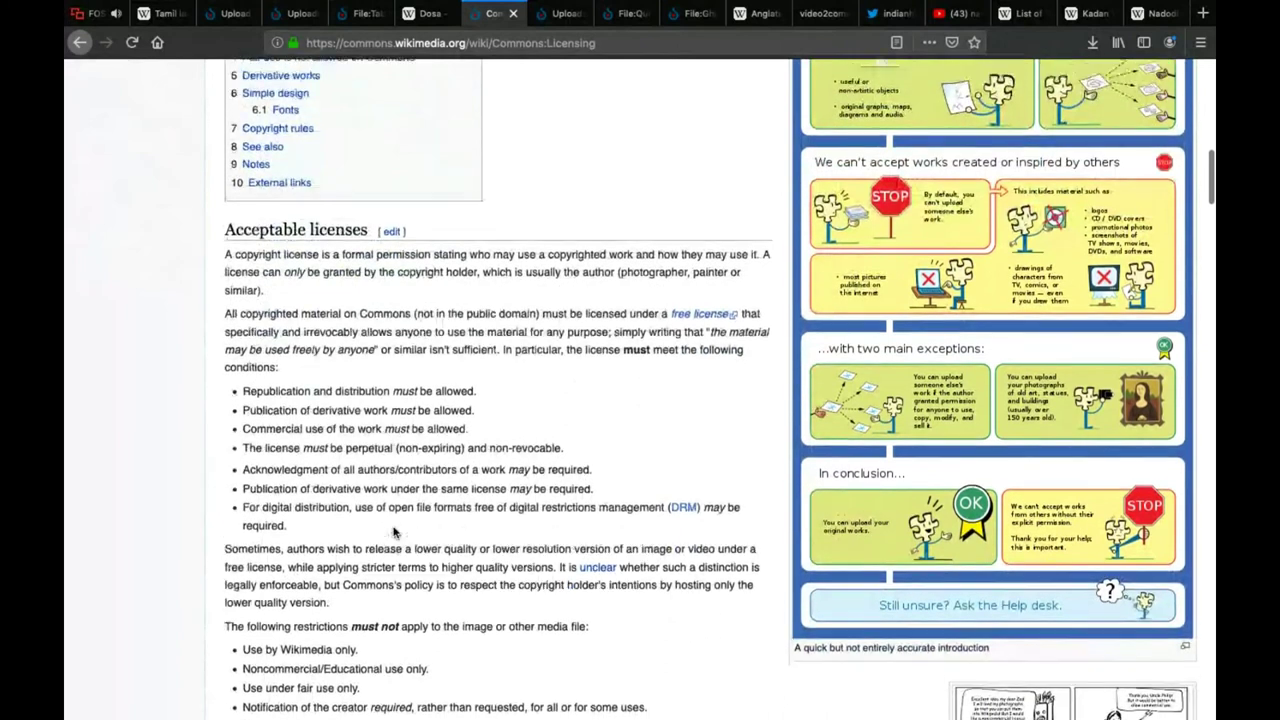
{"action": "scroll", "coordinate": [395, 533], "scroll_direction": "down", "scroll_amount": 2}
{"action": "scroll", "coordinate": [395, 533], "scroll_direction": "down", "scroll_amount": 3}
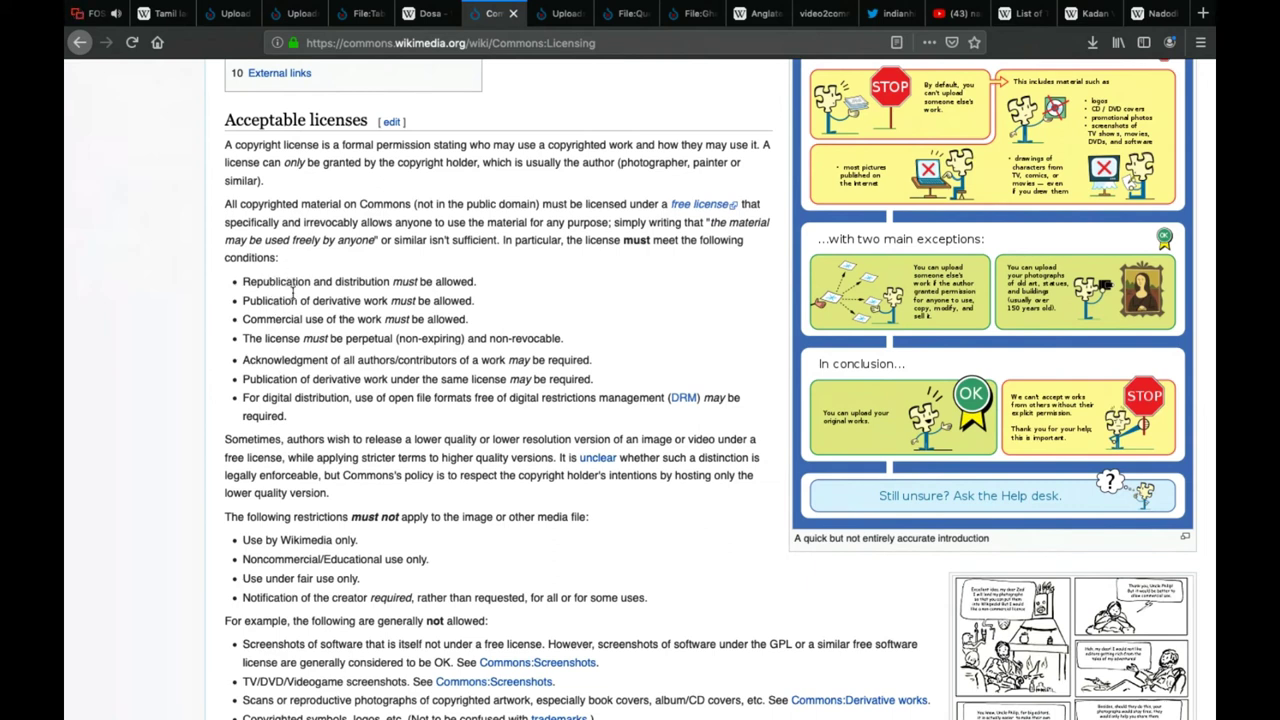
{"action": "scroll", "coordinate": [291, 391], "scroll_direction": "down", "scroll_amount": 1}
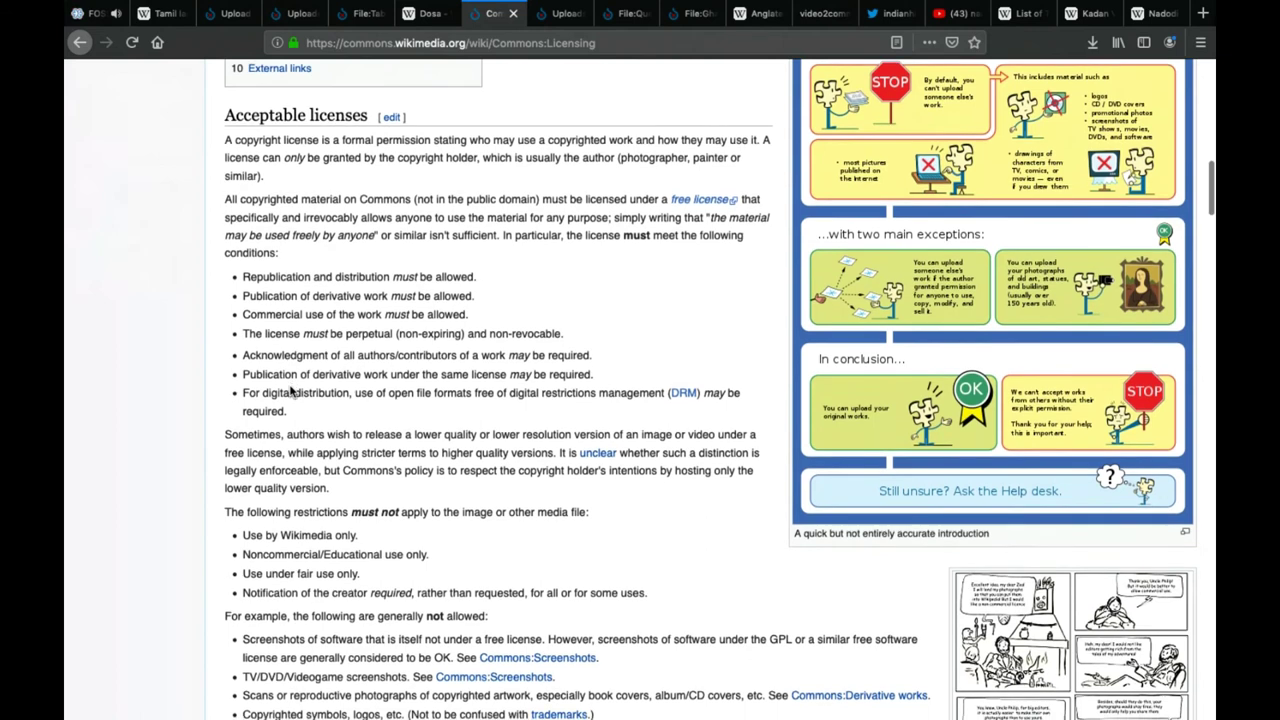
Review the summary table of Creative Commons licenses under Well-known licenses to check which ones are accepted
{"action": "scroll", "coordinate": [291, 391], "scroll_direction": "down", "scroll_amount": 10}
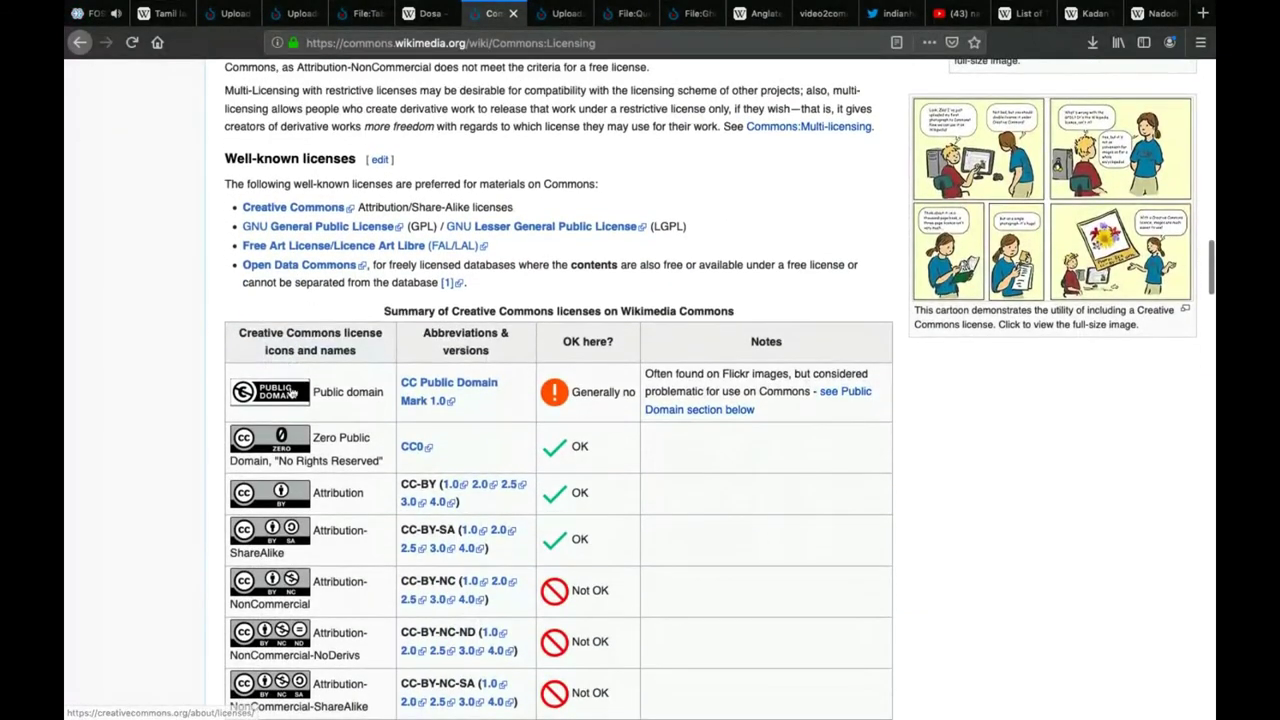
{"action": "scroll", "coordinate": [291, 391], "scroll_direction": "down", "scroll_amount": 1}
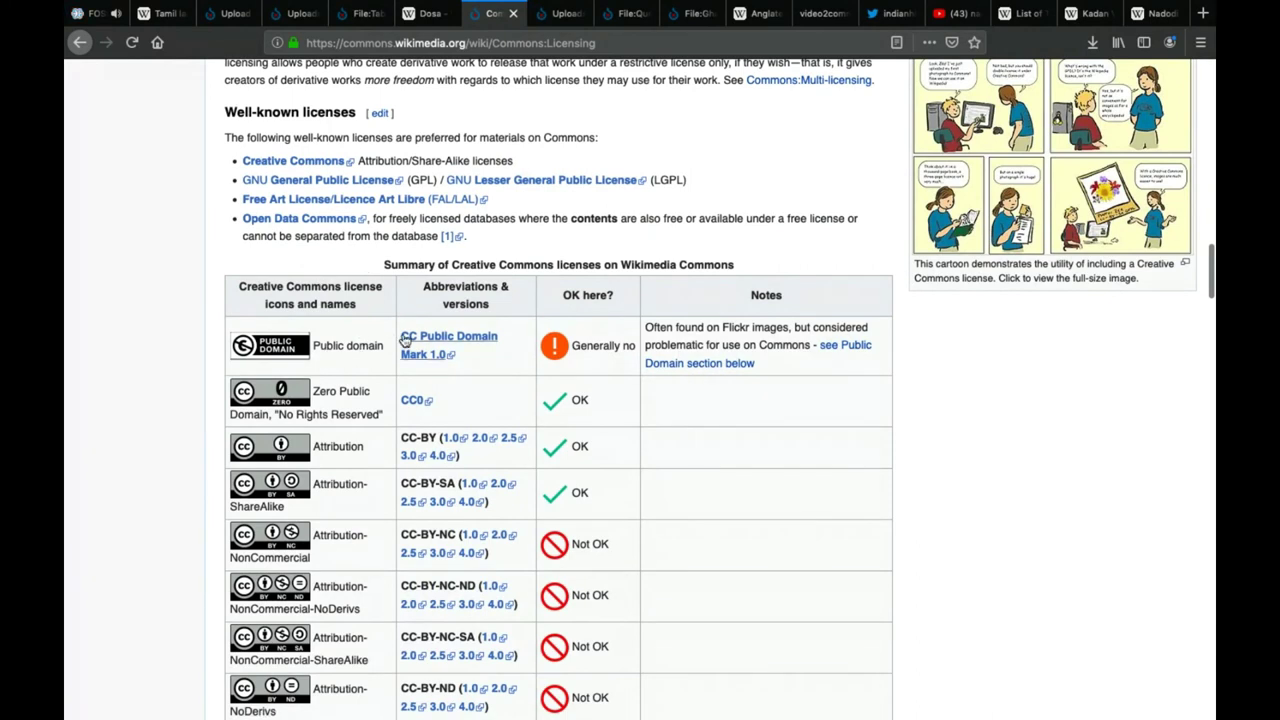
{"action": "scroll", "coordinate": [508, 359], "scroll_direction": "down", "scroll_amount": 3}
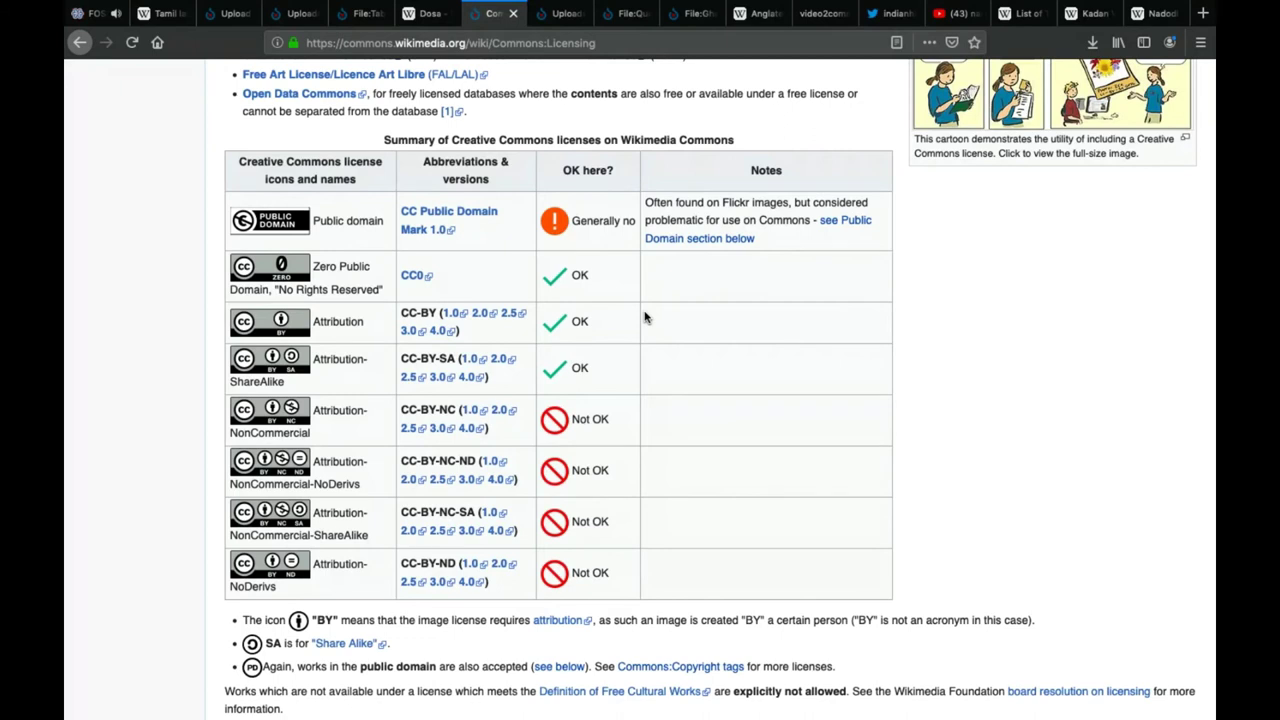
{"action": "scroll", "coordinate": [645, 318], "scroll_direction": "down", "scroll_amount": 1}
Open Commons:Copyright rules by territory in a new tab from the licensing page's Copyright rules section and skim it
{"action": "scroll", "coordinate": [470, 433], "scroll_direction": "down", "scroll_amount": 15}
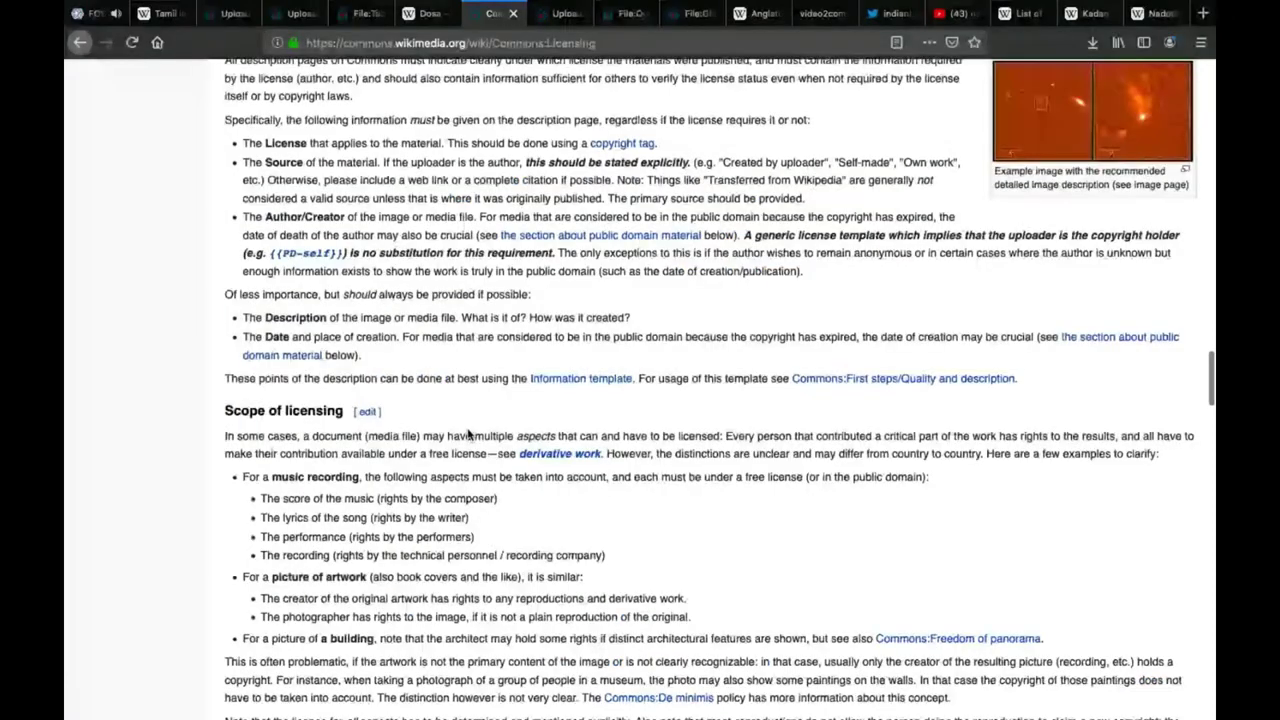
{"action": "scroll", "coordinate": [466, 429], "scroll_direction": "up", "scroll_amount": 1}
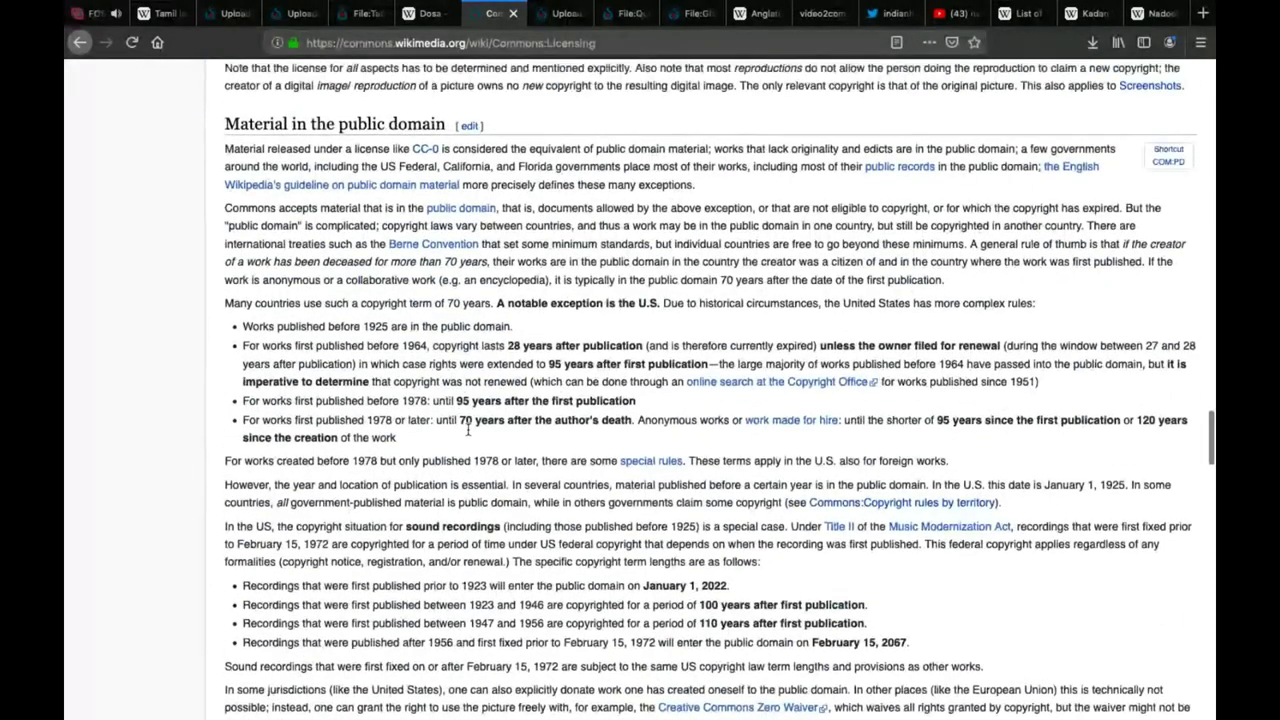
{"action": "scroll", "coordinate": [466, 429], "scroll_direction": "down", "scroll_amount": 5}
{"action": "scroll", "coordinate": [466, 429], "scroll_direction": "down", "scroll_amount": 10}
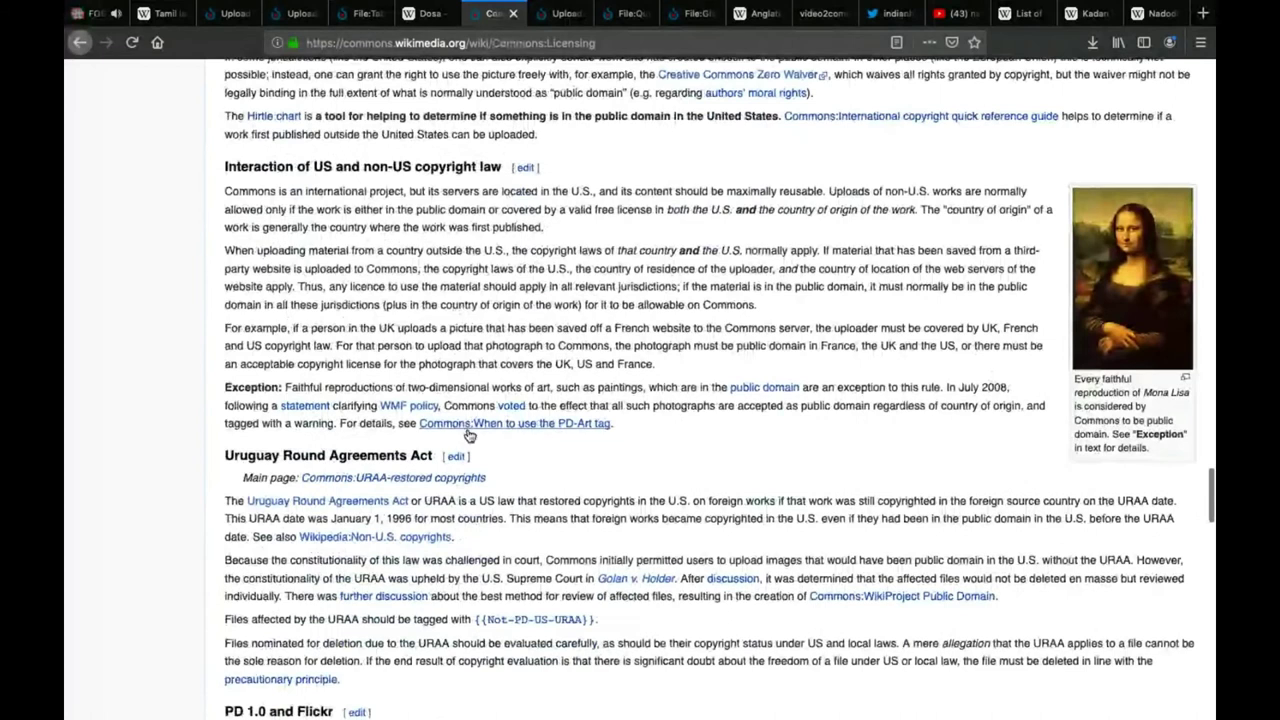
{"action": "scroll", "coordinate": [467, 432], "scroll_direction": "down", "scroll_amount": 2}
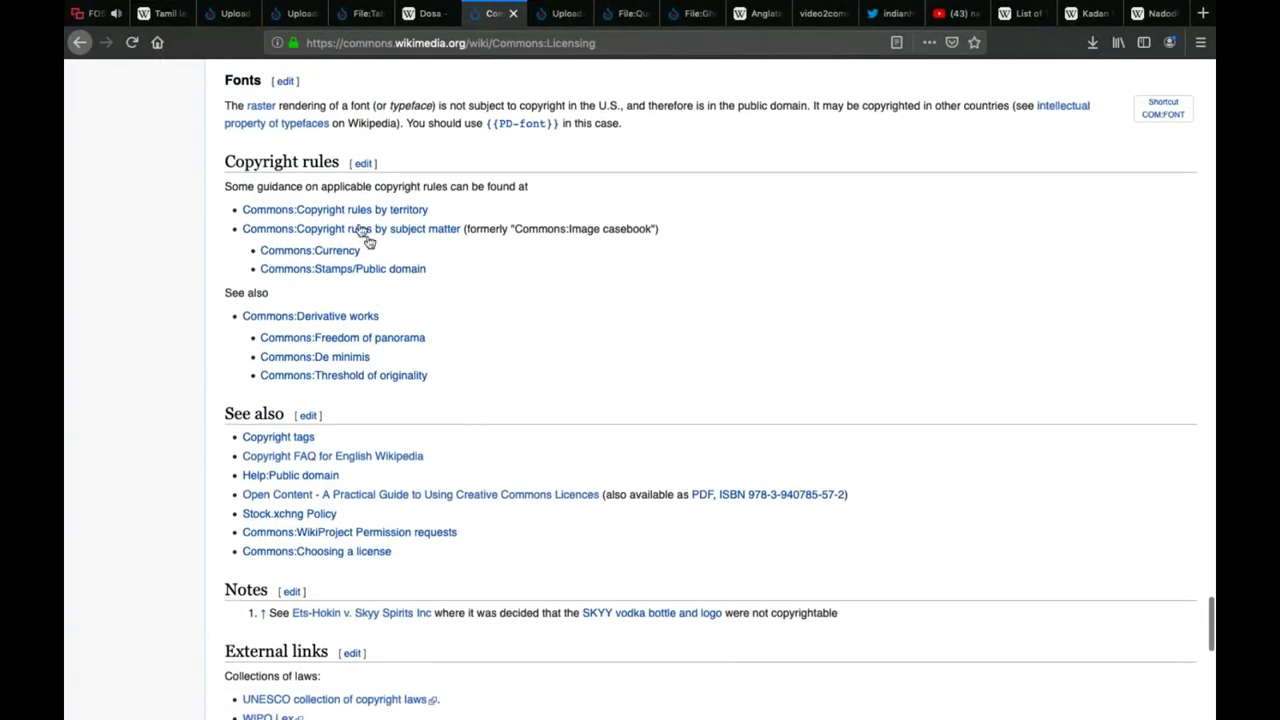
{"action": "middle_click", "coordinate": [355, 220]}
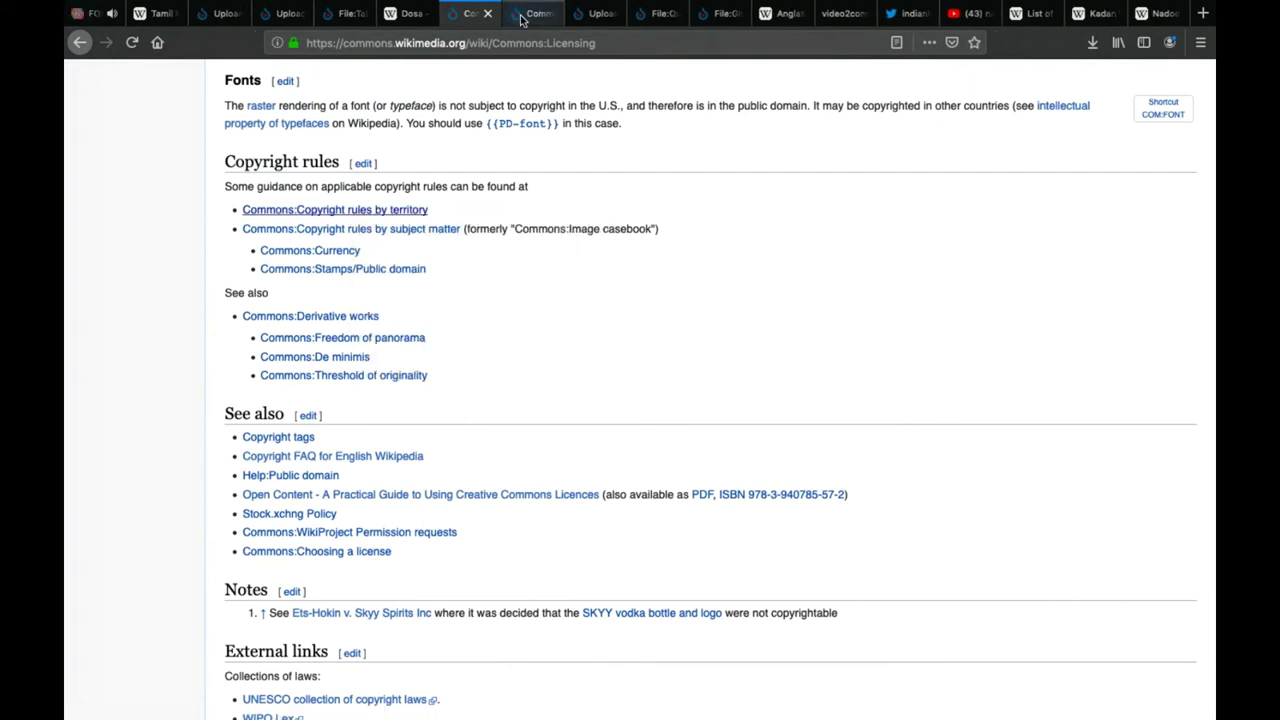
{"action": "left_click", "coordinate": [522, 16]}
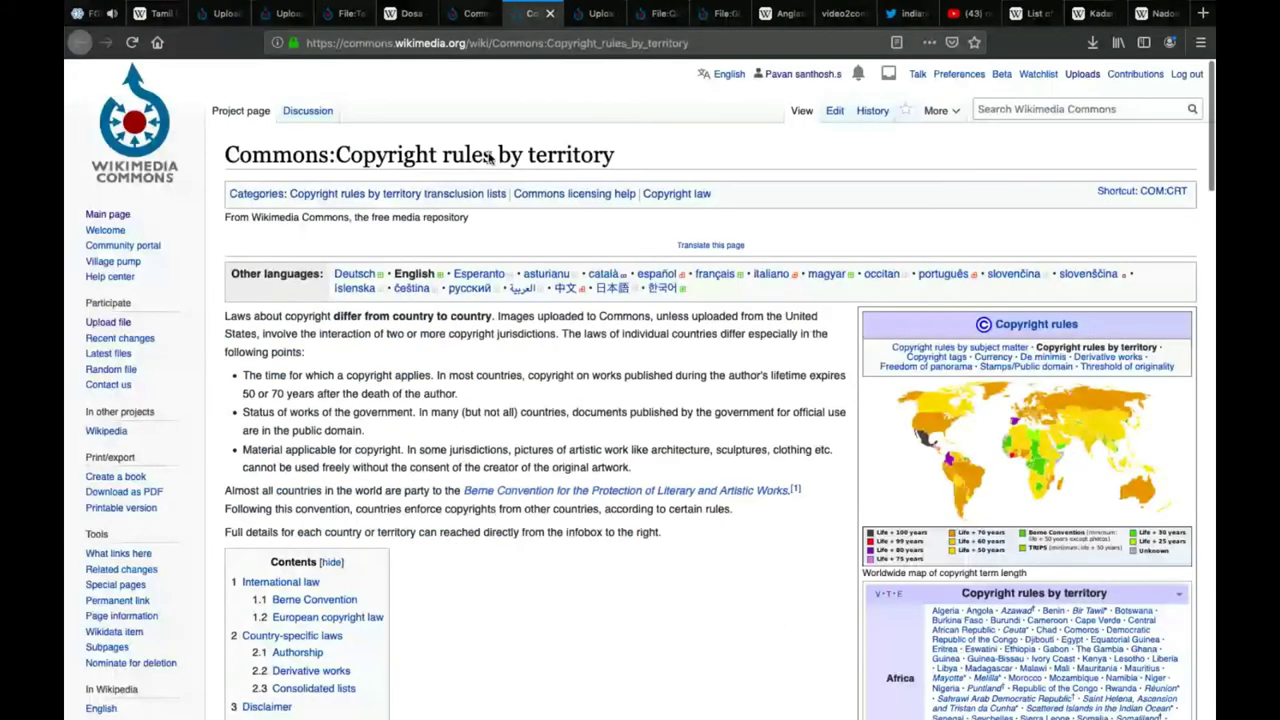
{"action": "scroll", "coordinate": [440, 545], "scroll_direction": "down", "scroll_amount": 10}
{"action": "scroll", "coordinate": [440, 545], "scroll_direction": "up", "scroll_amount": 10}
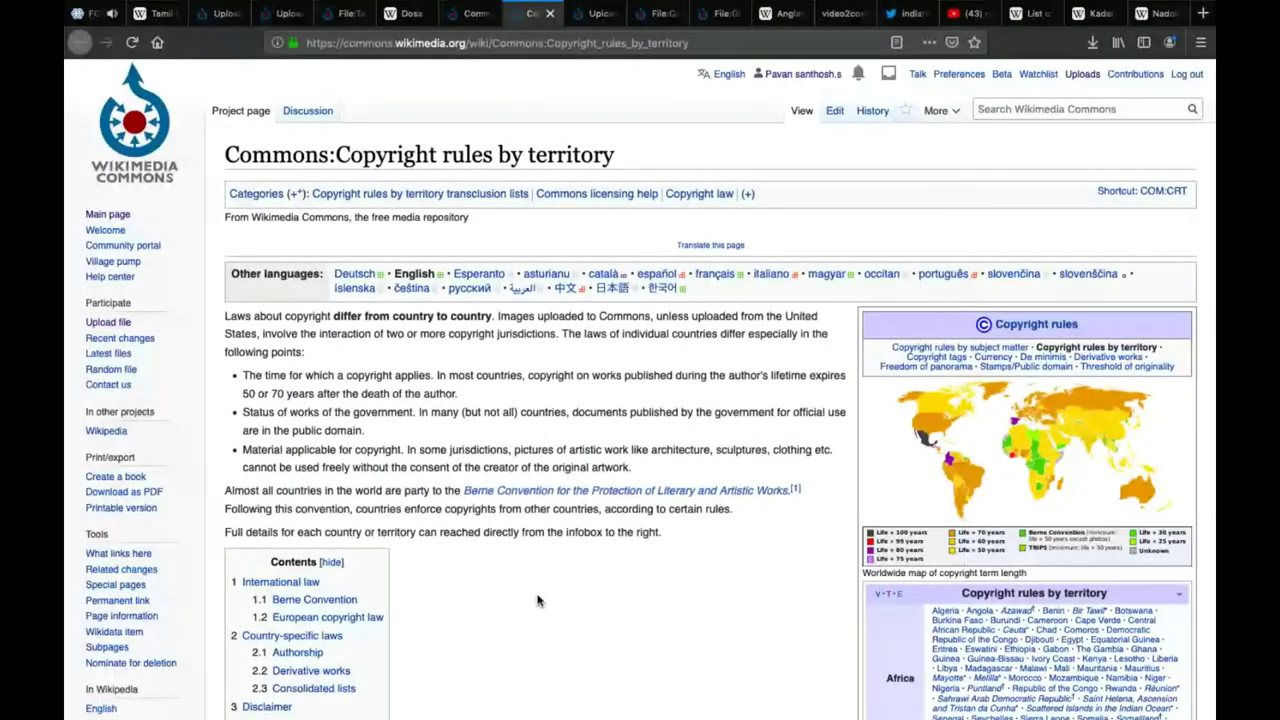
Open the worldwide copyright term map's file page, check its map legend and return to the map
{"action": "scroll", "coordinate": [537, 600], "scroll_direction": "down", "scroll_amount": 1}
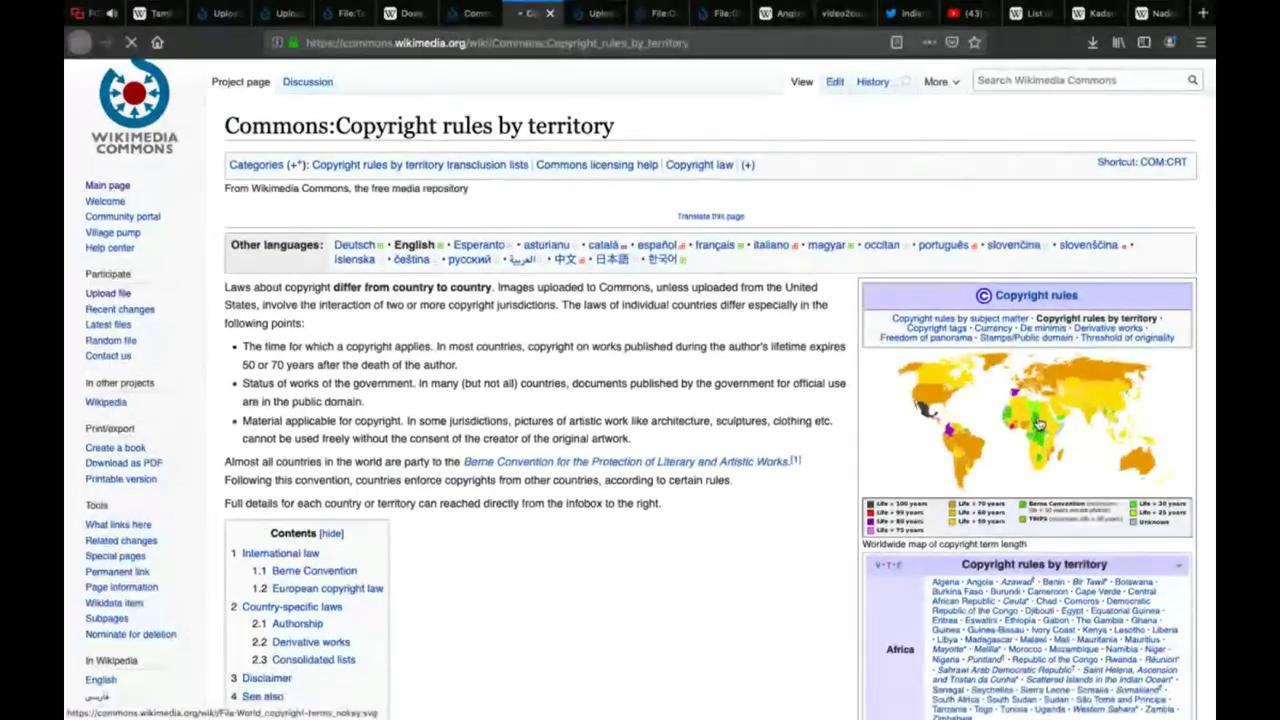
{"action": "left_click", "coordinate": [986, 451]}
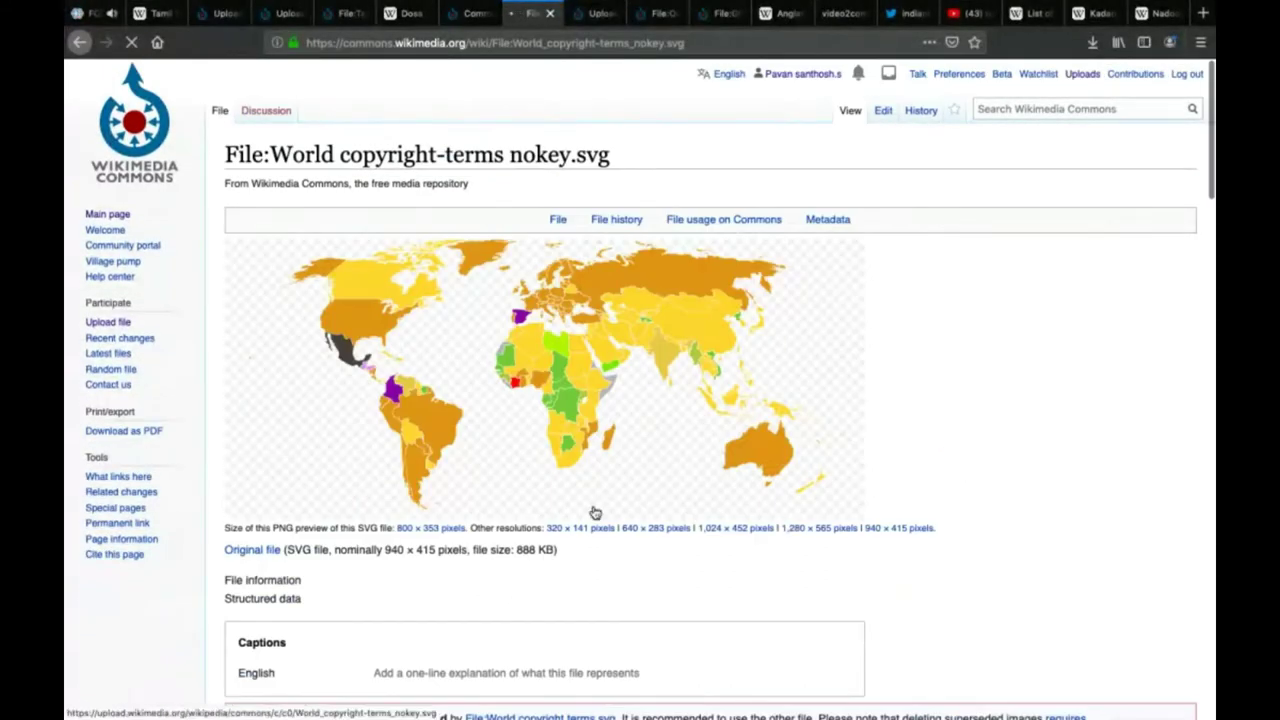
{"action": "scroll", "coordinate": [371, 505], "scroll_direction": "down", "scroll_amount": 5}
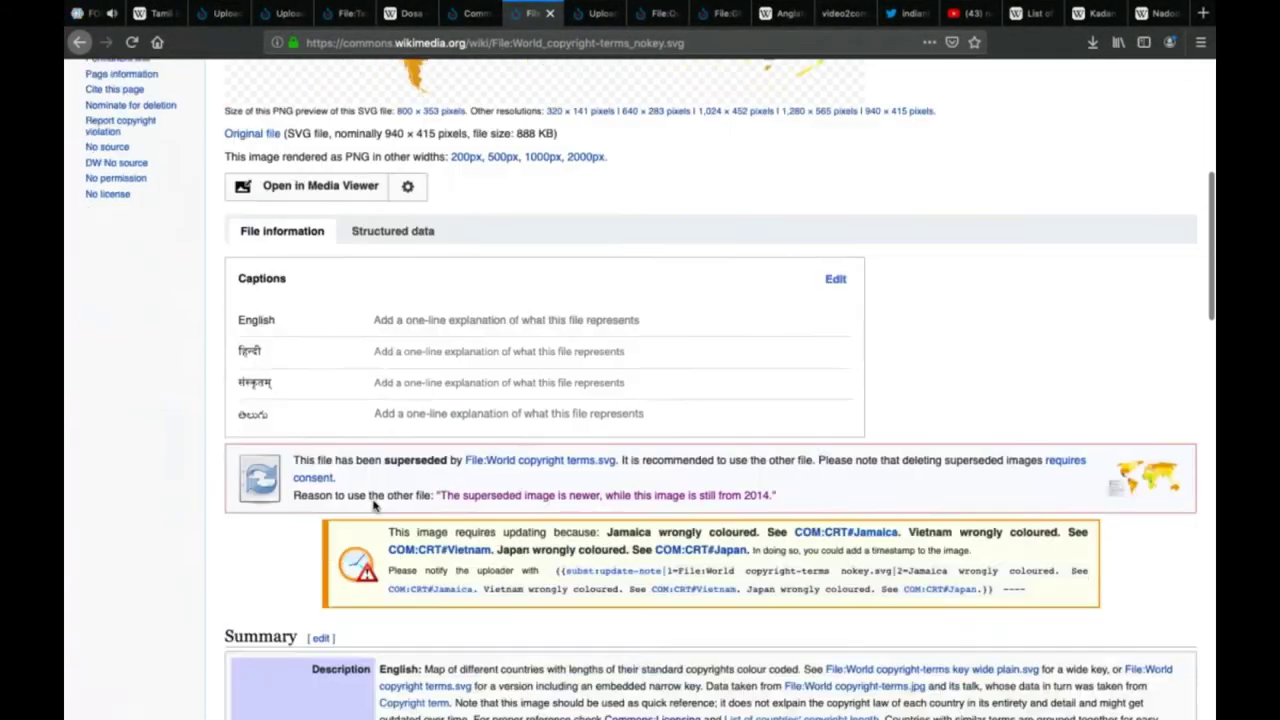
{"action": "scroll", "coordinate": [373, 505], "scroll_direction": "down", "scroll_amount": 5}
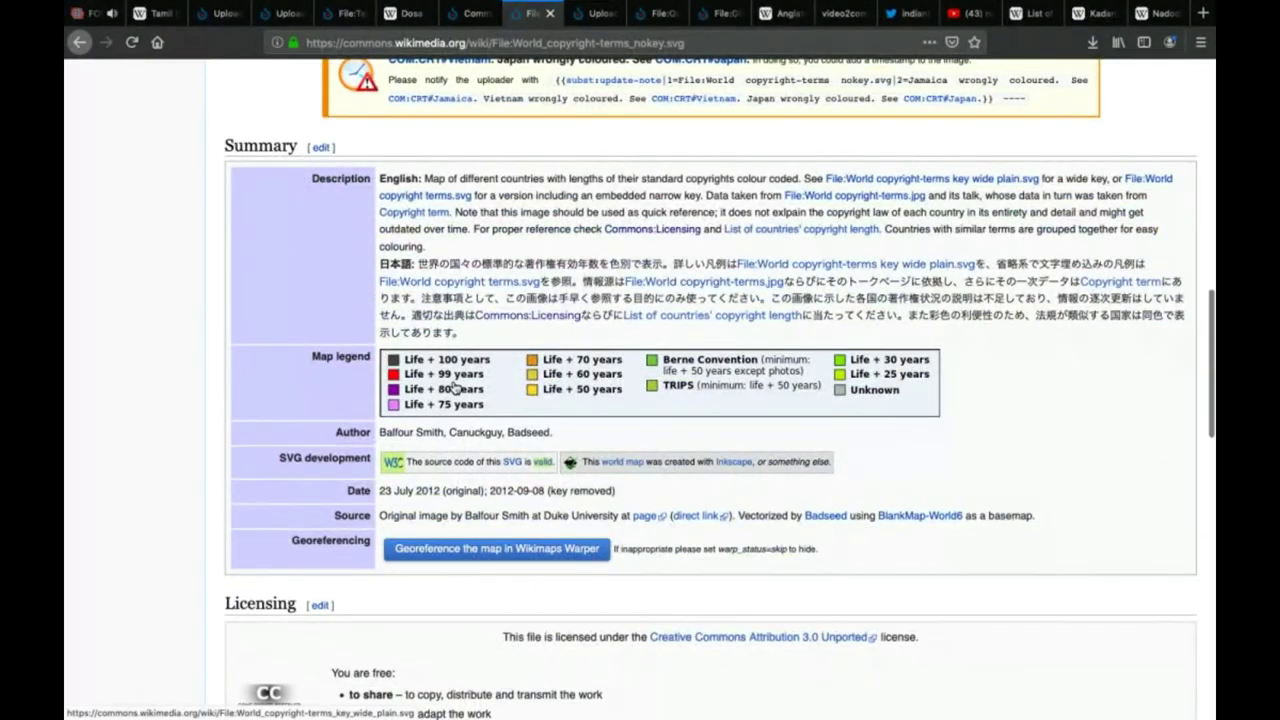
{"action": "scroll", "coordinate": [455, 388], "scroll_direction": "up", "scroll_amount": 10}
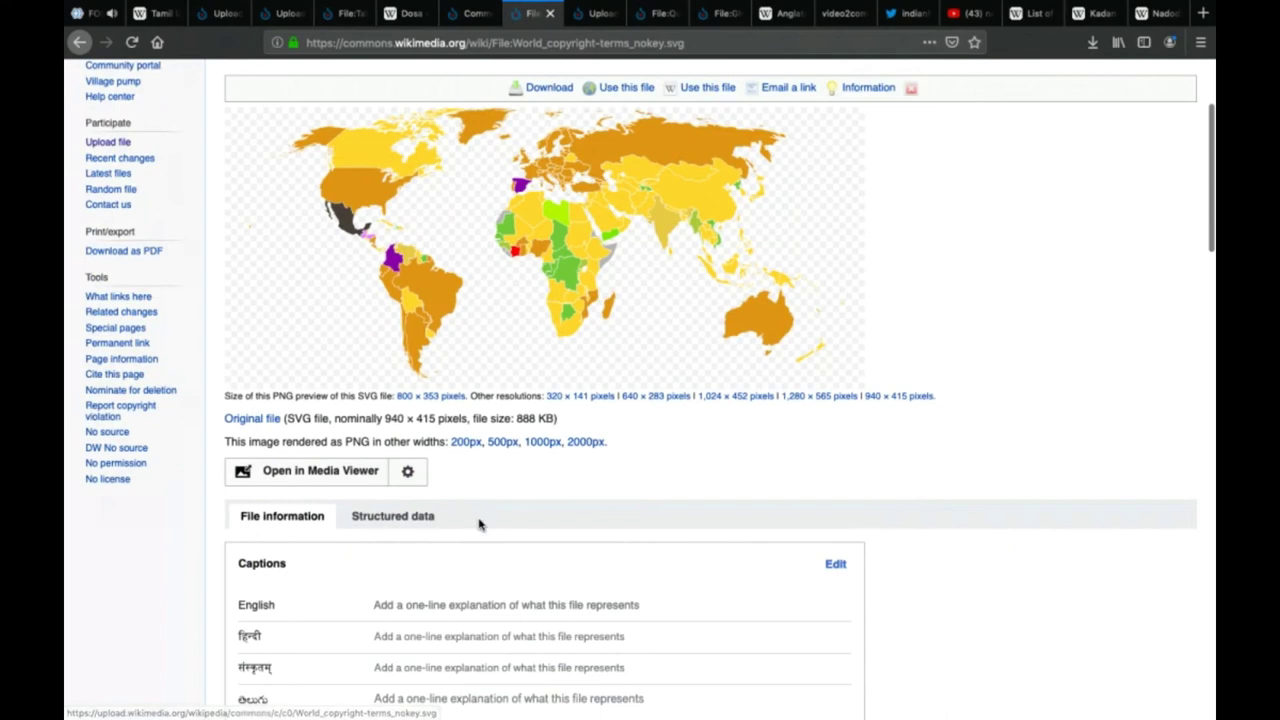
Compare the country colours on the world copyright-terms map with the copyright durations in its map legend
{"action": "scroll", "coordinate": [479, 524], "scroll_direction": "down", "scroll_amount": 6}
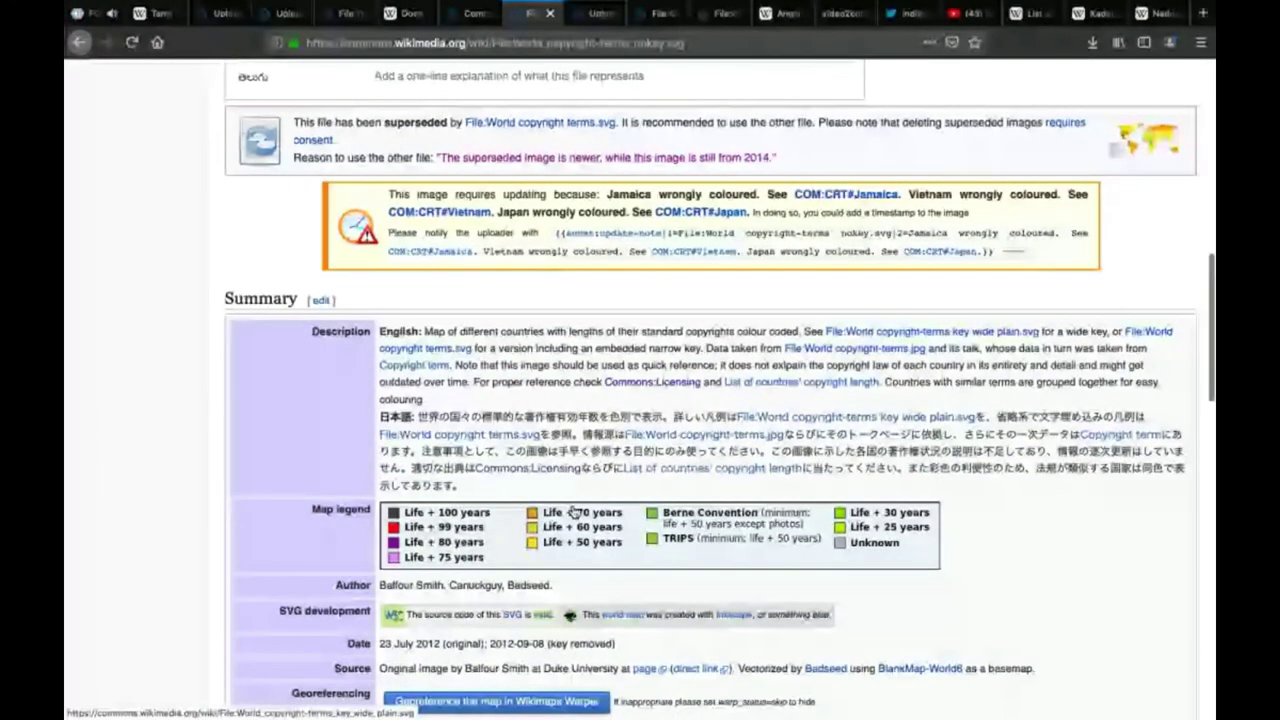
{"action": "scroll", "coordinate": [565, 525], "scroll_direction": "up", "scroll_amount": 5}
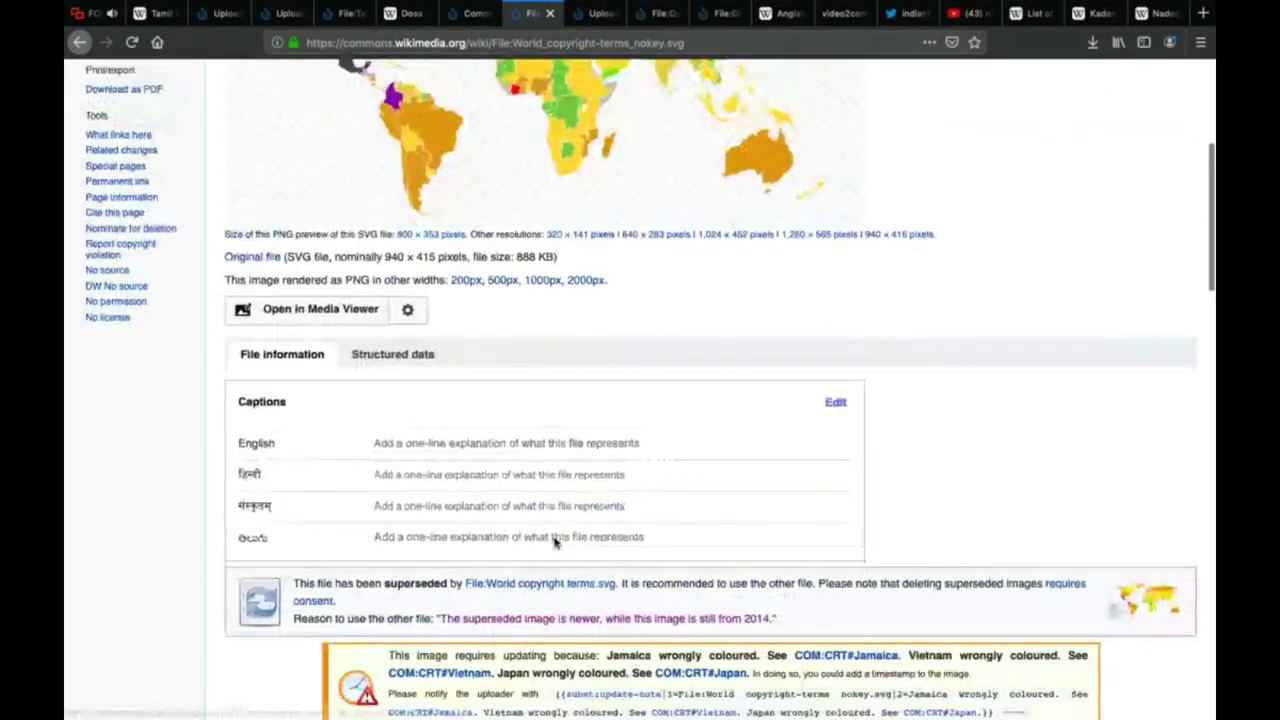
{"action": "scroll", "coordinate": [555, 541], "scroll_direction": "up", "scroll_amount": 4}
{"action": "scroll", "coordinate": [638, 338], "scroll_direction": "down", "scroll_amount": 3}
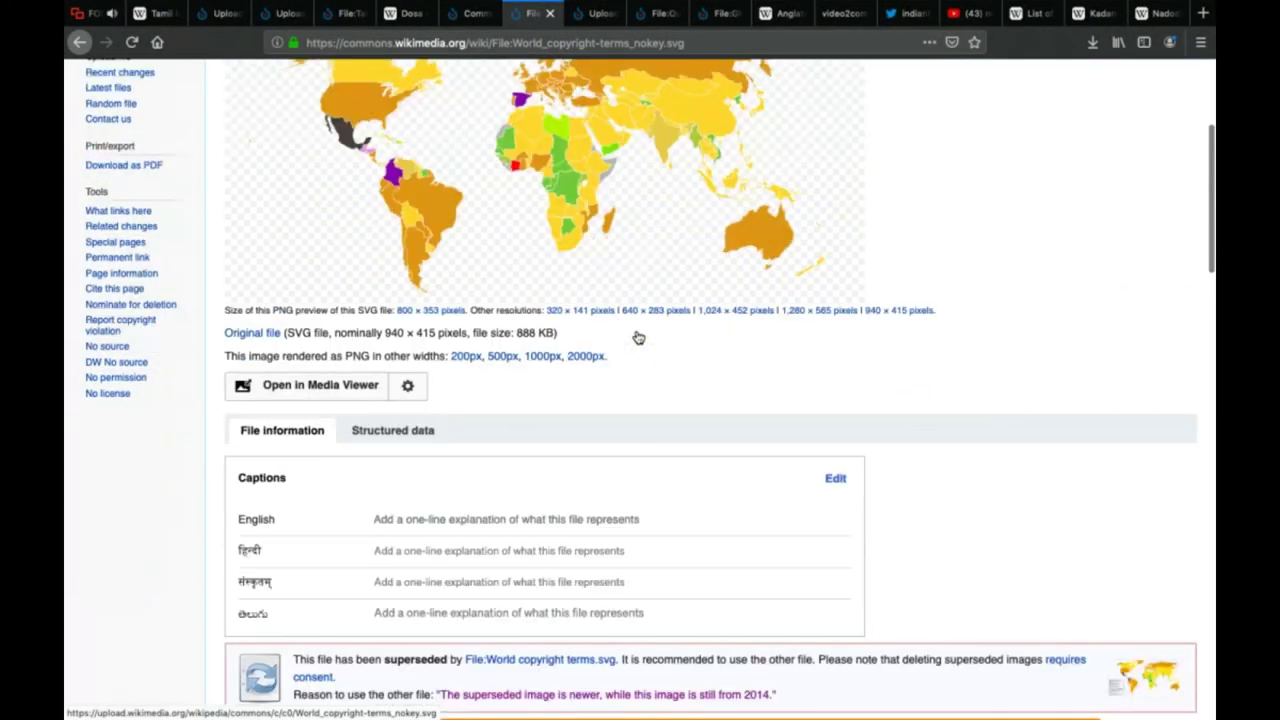
{"action": "scroll", "coordinate": [638, 338], "scroll_direction": "down", "scroll_amount": 8}
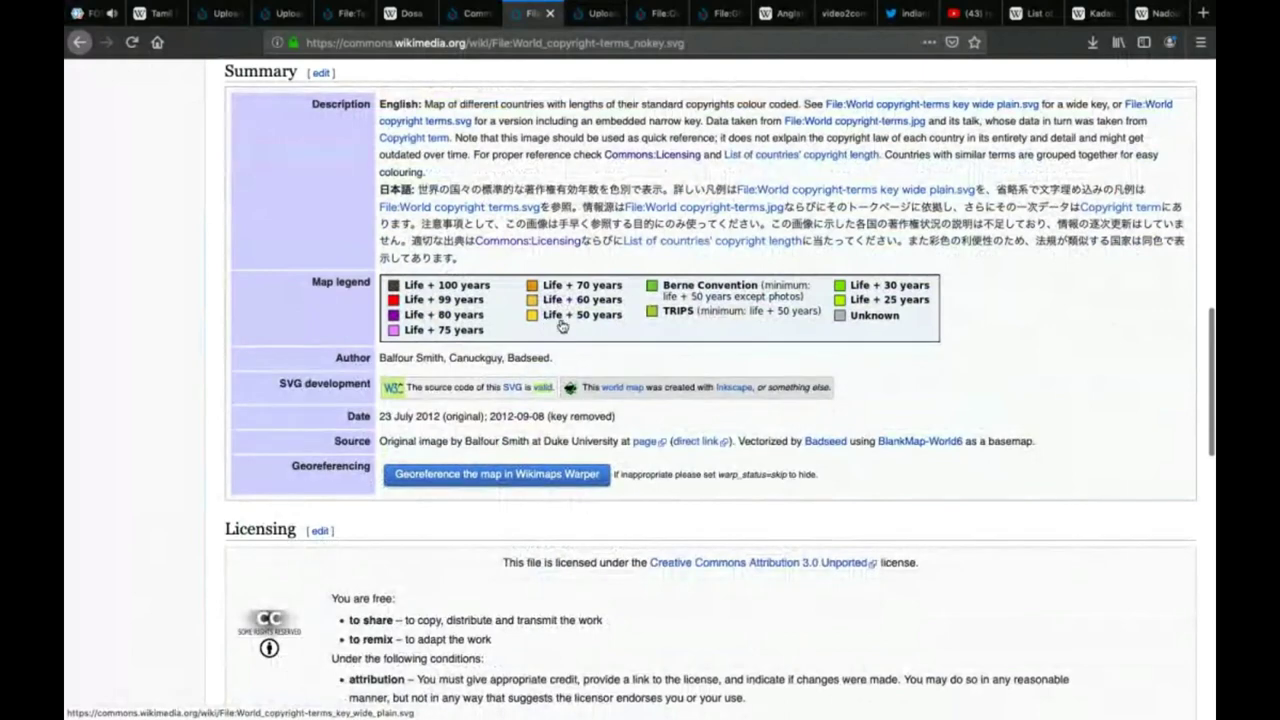
{"action": "scroll", "coordinate": [606, 329], "scroll_direction": "up", "scroll_amount": 8}
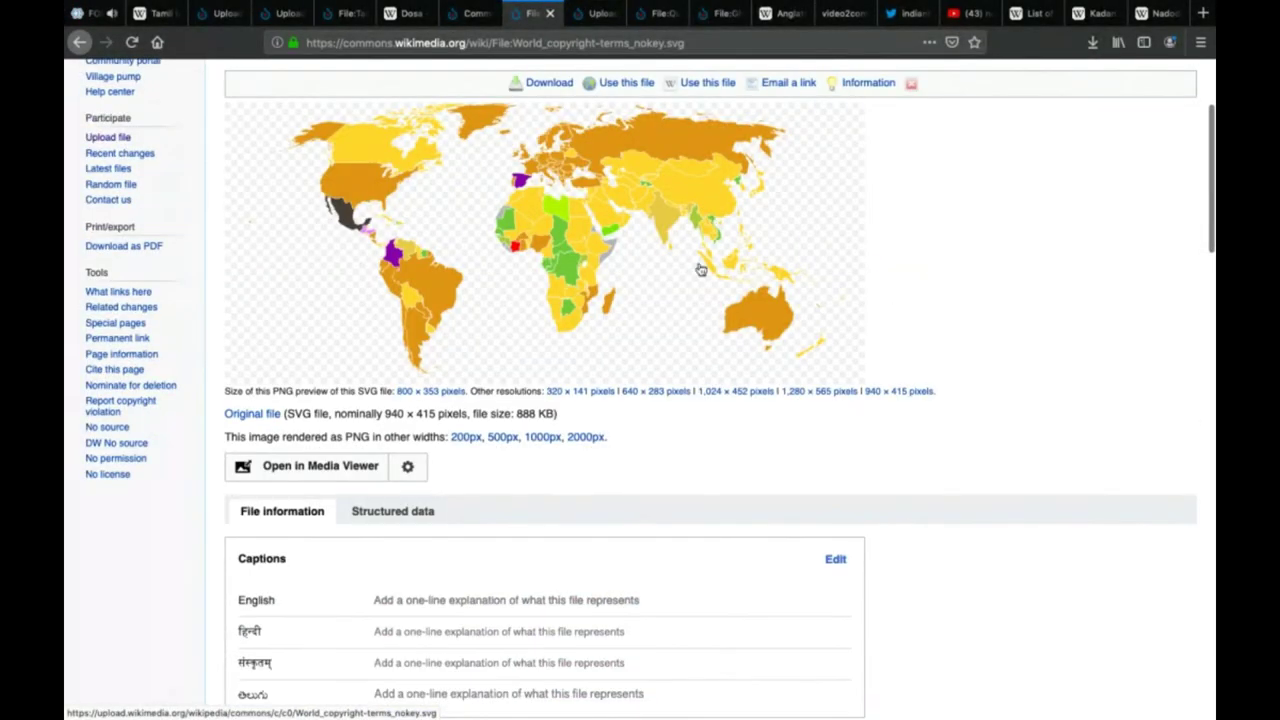
{"action": "scroll", "coordinate": [555, 398], "scroll_direction": "down", "scroll_amount": 5}
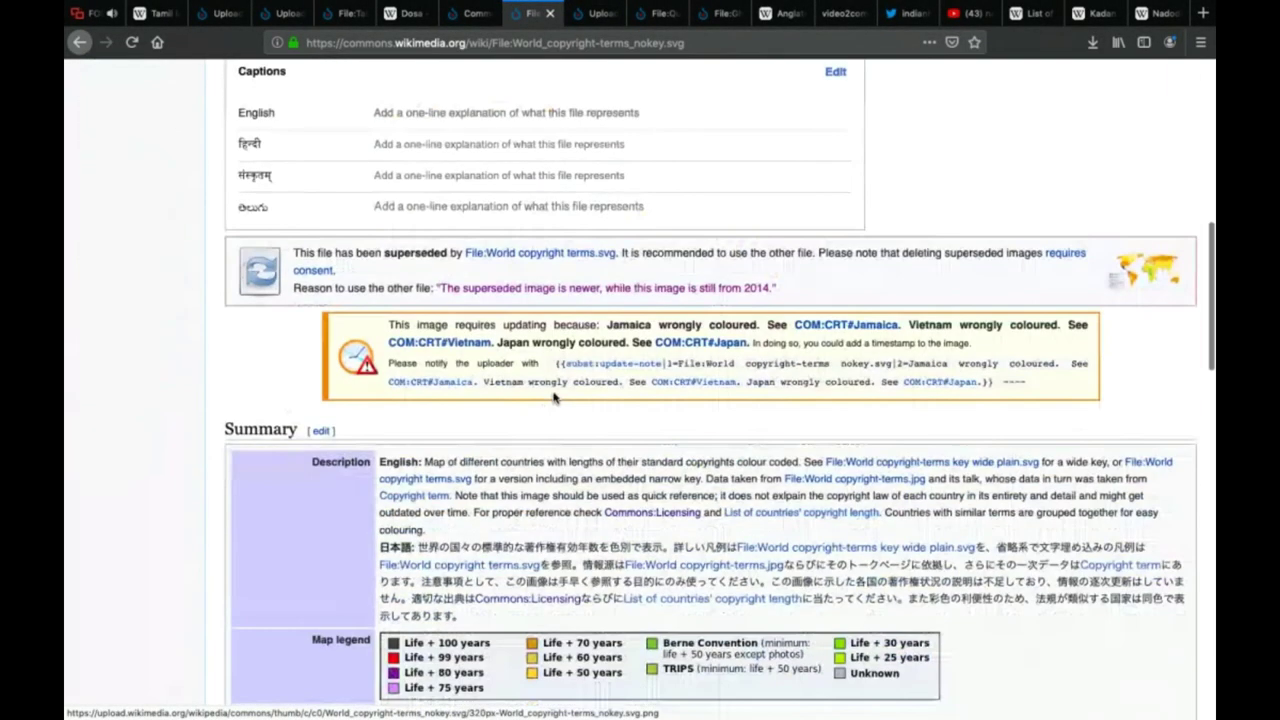
{"action": "scroll", "coordinate": [555, 398], "scroll_direction": "up", "scroll_amount": 3}
{"action": "scroll", "coordinate": [555, 398], "scroll_direction": "down", "scroll_amount": 1}
{"action": "scroll", "coordinate": [555, 398], "scroll_direction": "up", "scroll_amount": 2}
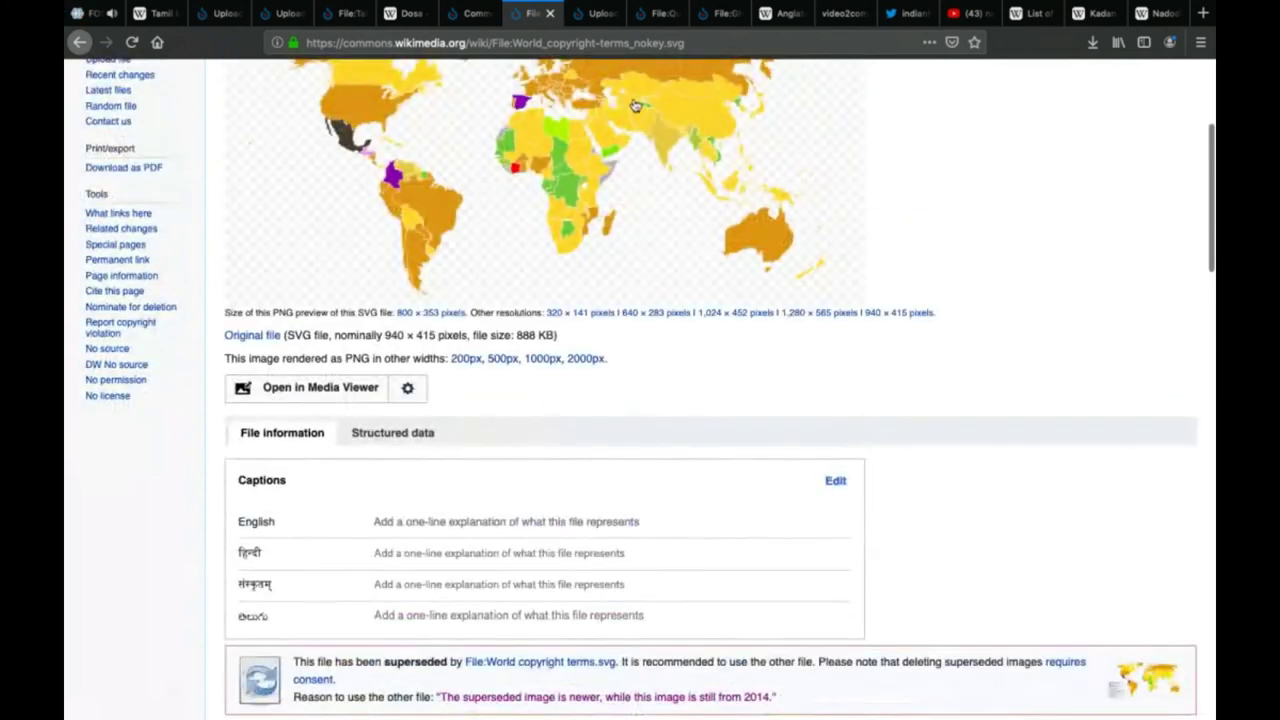
{"action": "scroll", "coordinate": [300, 287], "scroll_direction": "up", "scroll_amount": 3}
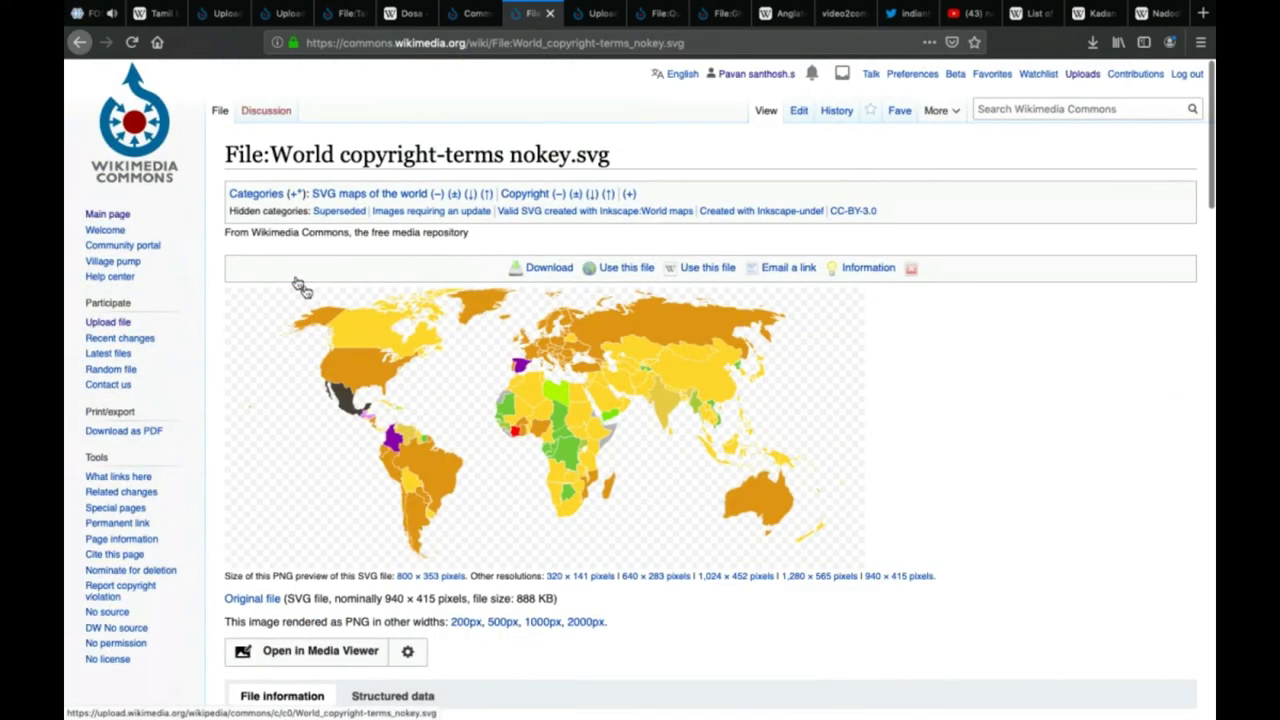
Return to the top of the Commons:Licensing page, select its web address and switch to the meeting page
{"action": "left_click", "coordinate": [470, 13]}
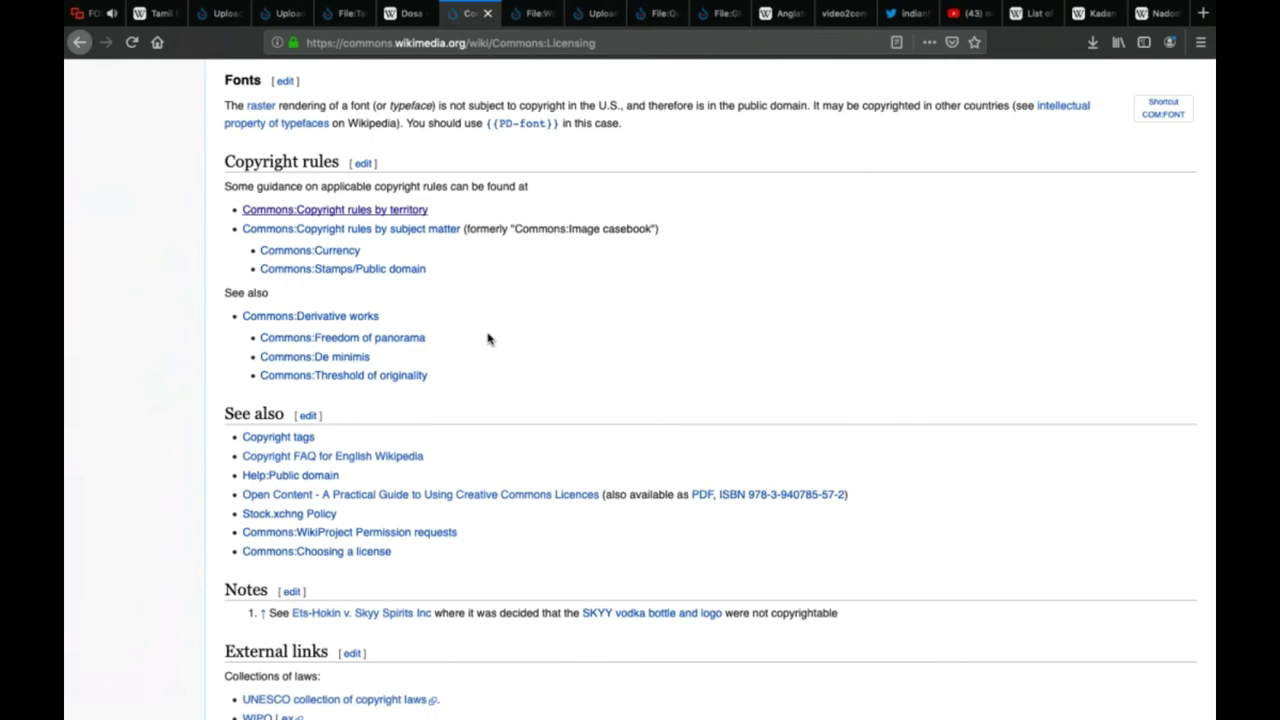
{"action": "scroll", "coordinate": [489, 337], "scroll_direction": "up", "scroll_amount": 5}
{"action": "scroll", "coordinate": [489, 337], "scroll_direction": "up", "scroll_amount": 15}
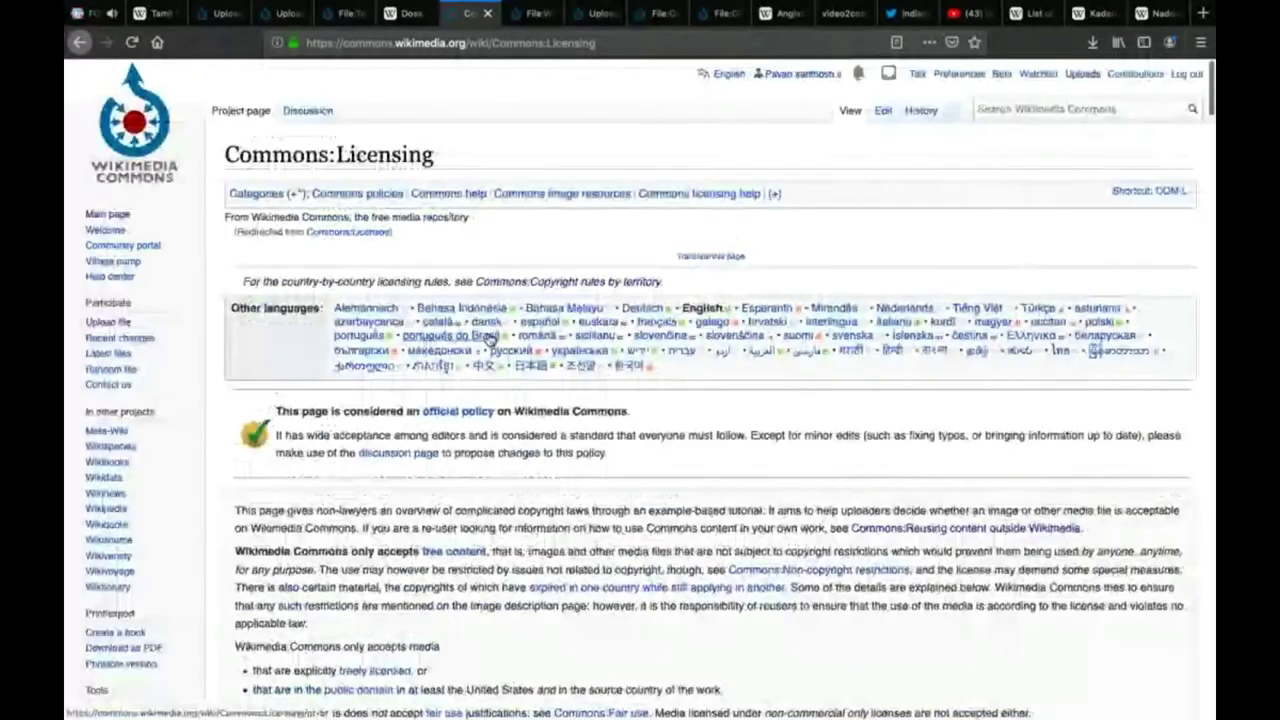
{"action": "left_click", "coordinate": [383, 43]}
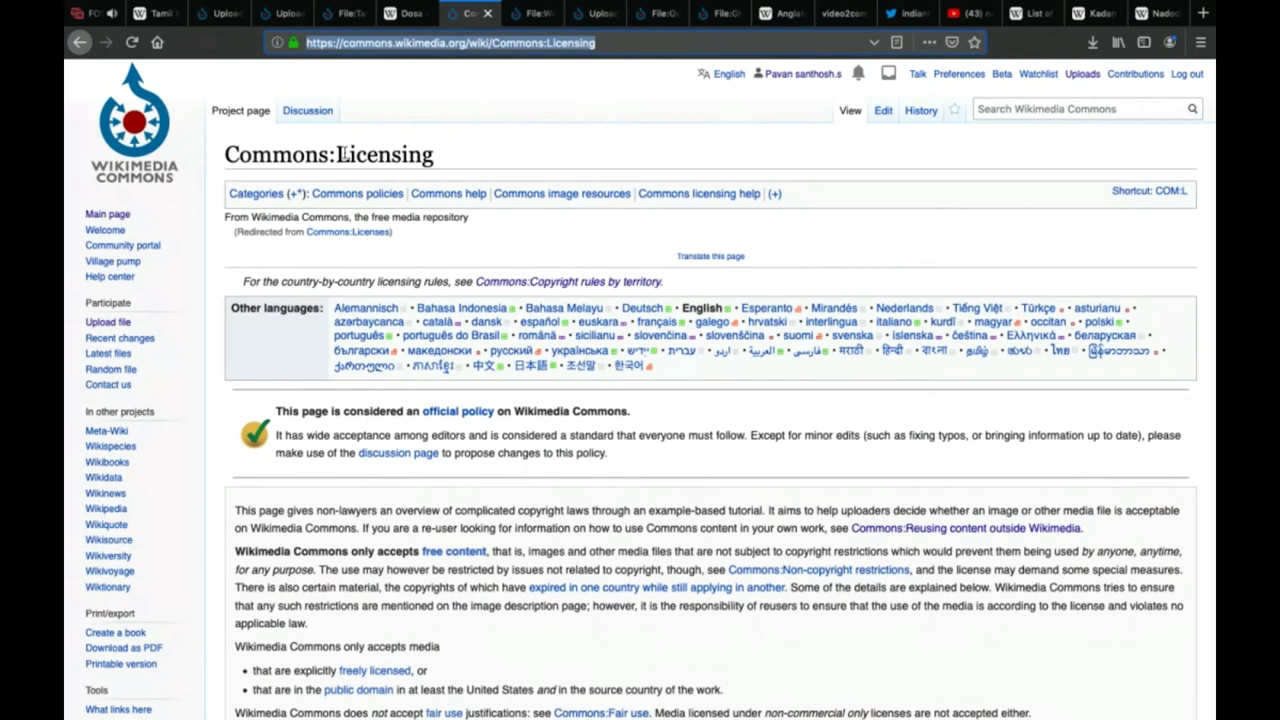
{"action": "left_click", "coordinate": [82, 13]}
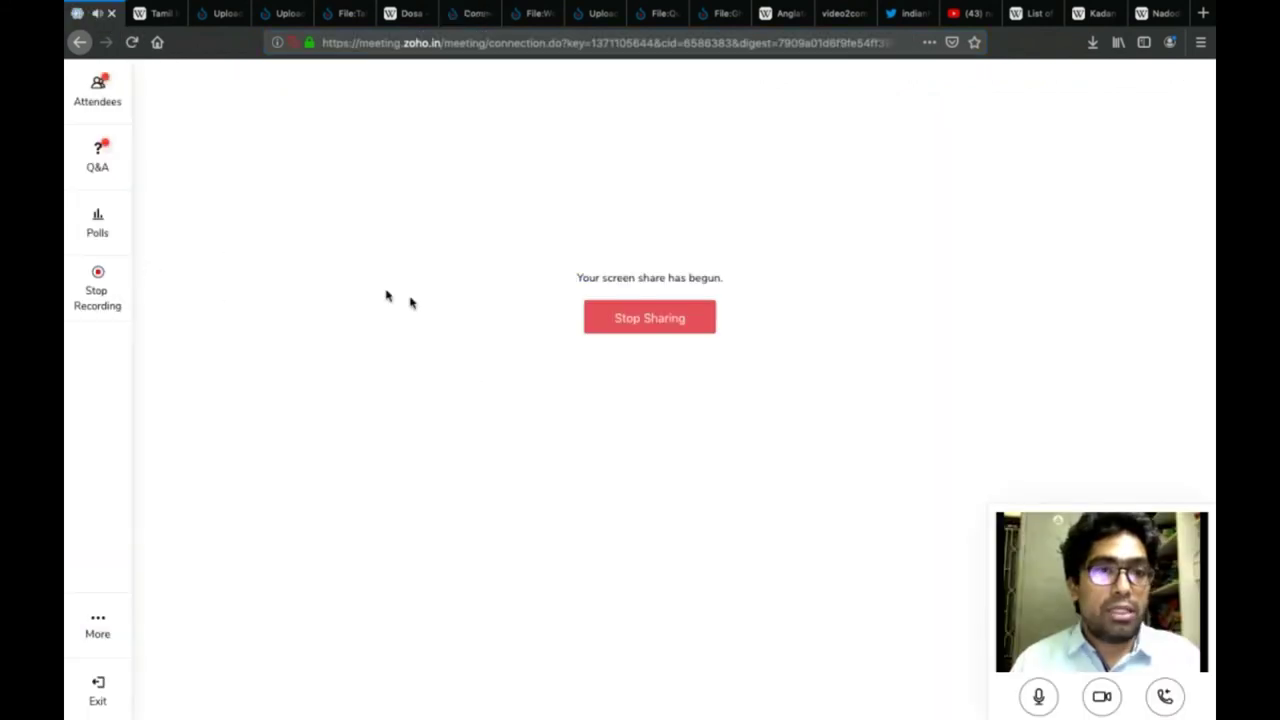
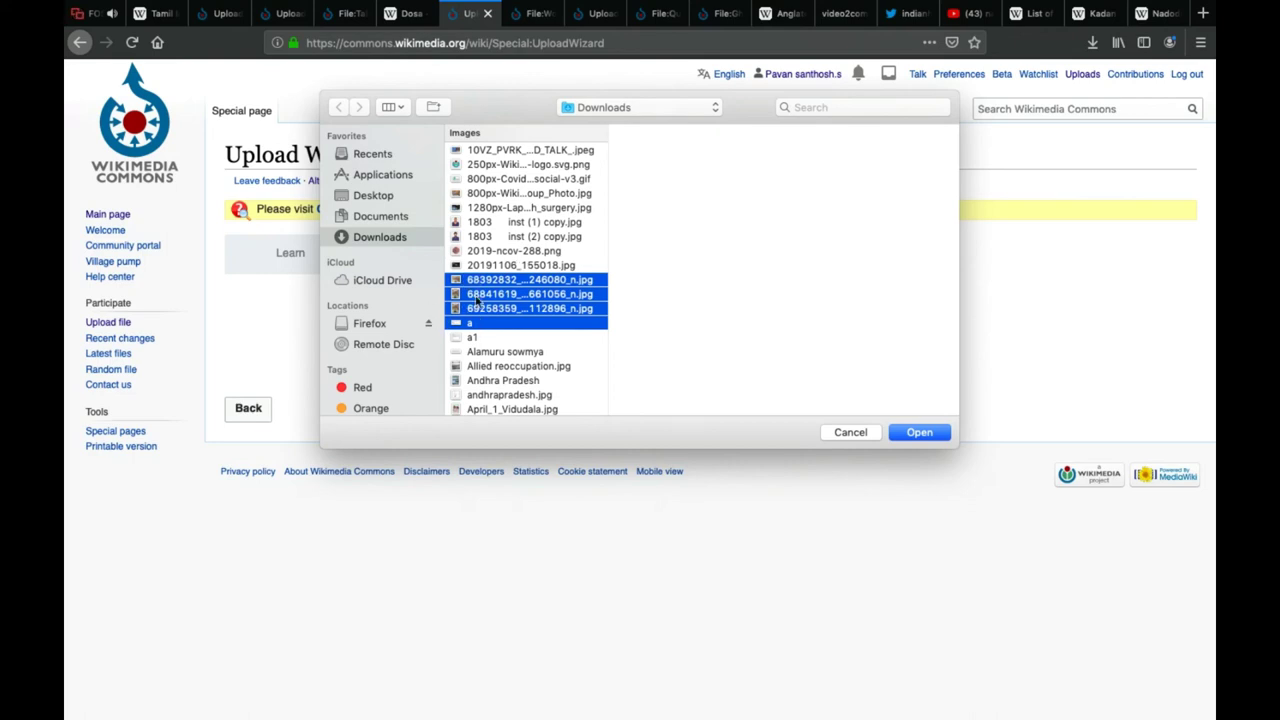
Upload the four selected images from Downloads in the Upload Wizard and remove a.jpg from the upload list
{"action": "left_click", "coordinate": [916, 433]}
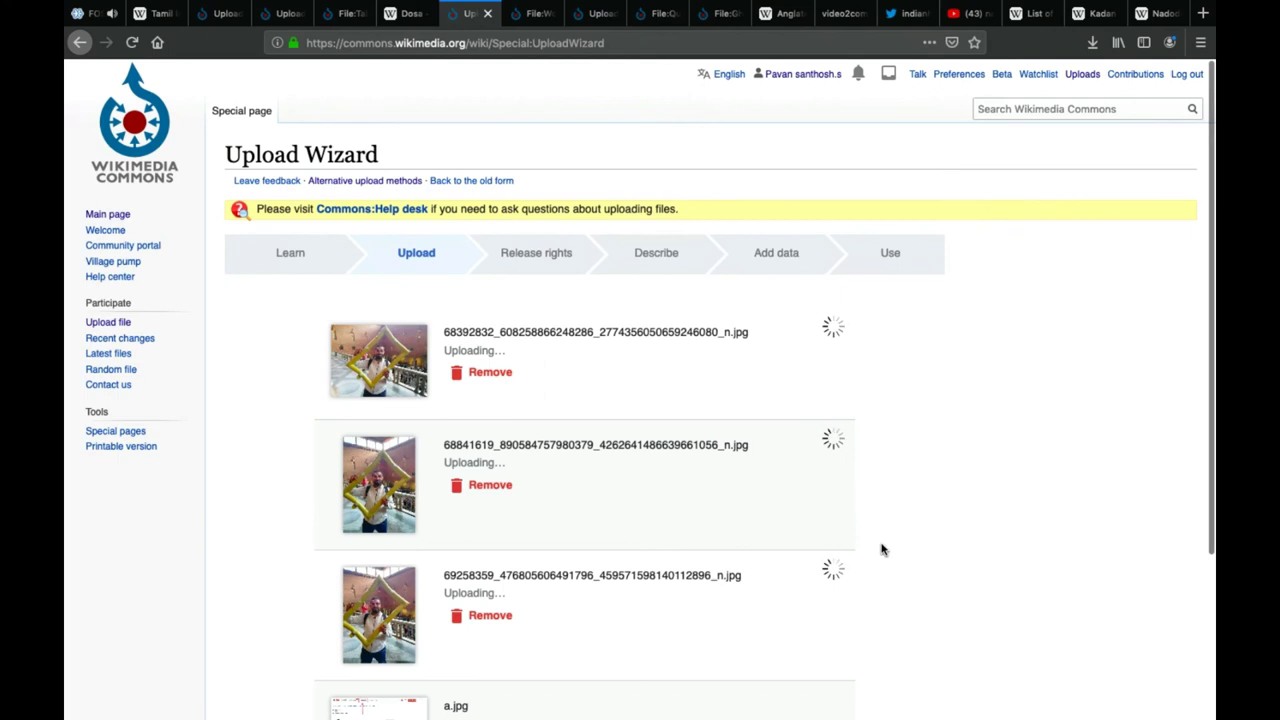
{"action": "scroll", "coordinate": [882, 549], "scroll_direction": "down", "scroll_amount": 1}
{"action": "scroll", "coordinate": [390, 165], "scroll_direction": "down", "scroll_amount": 2}
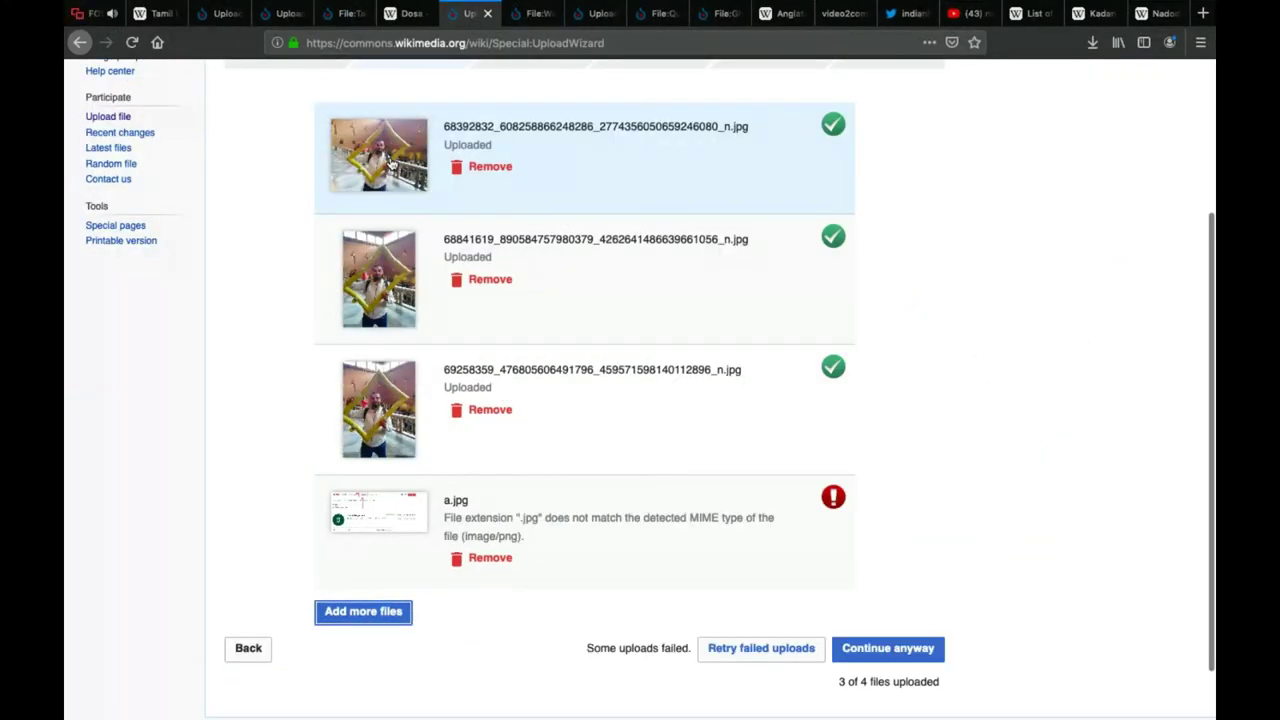
{"action": "left_click", "coordinate": [474, 558]}
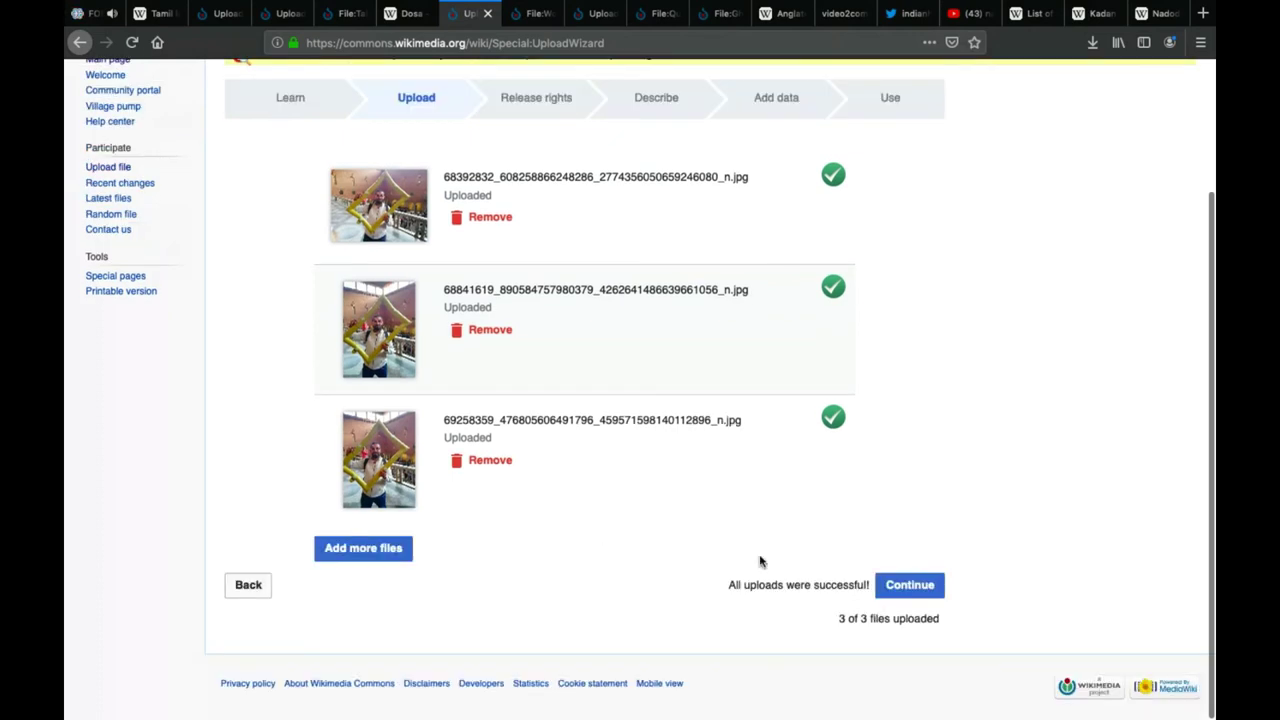
Continue to the release rights stage and choose to provide copyright information for each file individually
{"action": "left_click", "coordinate": [910, 588]}
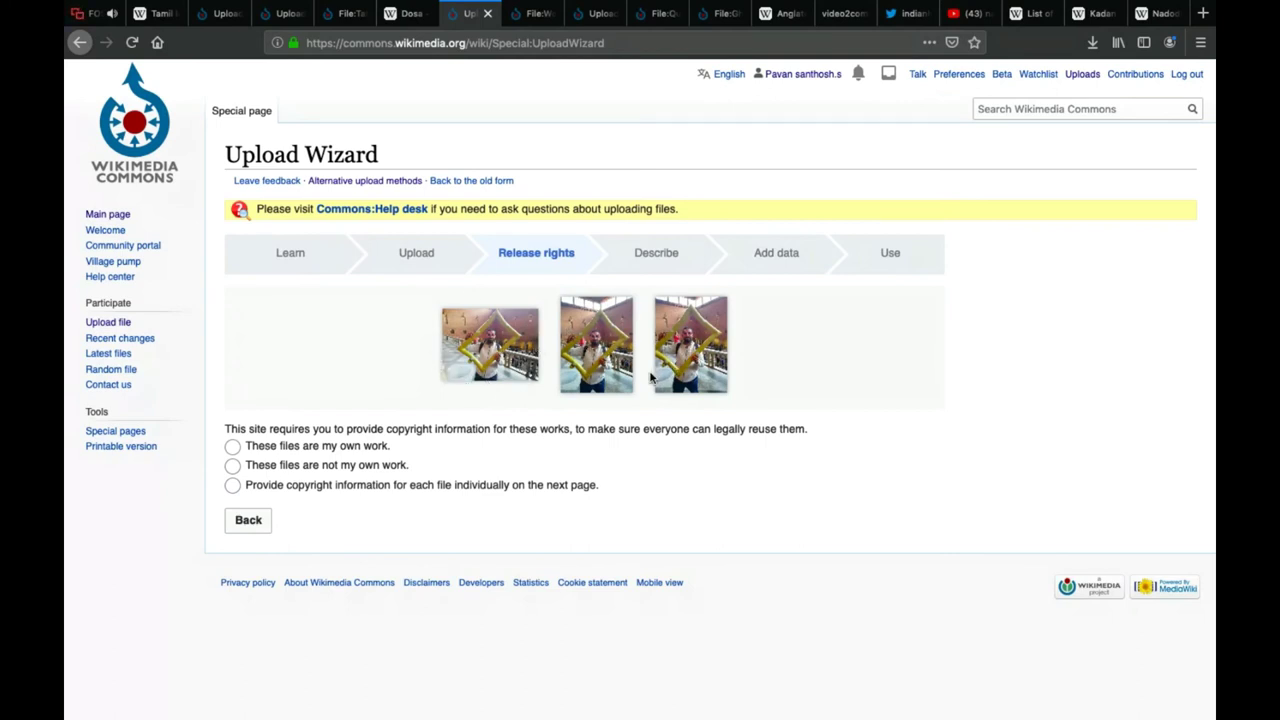
{"action": "left_click", "coordinate": [232, 487]}
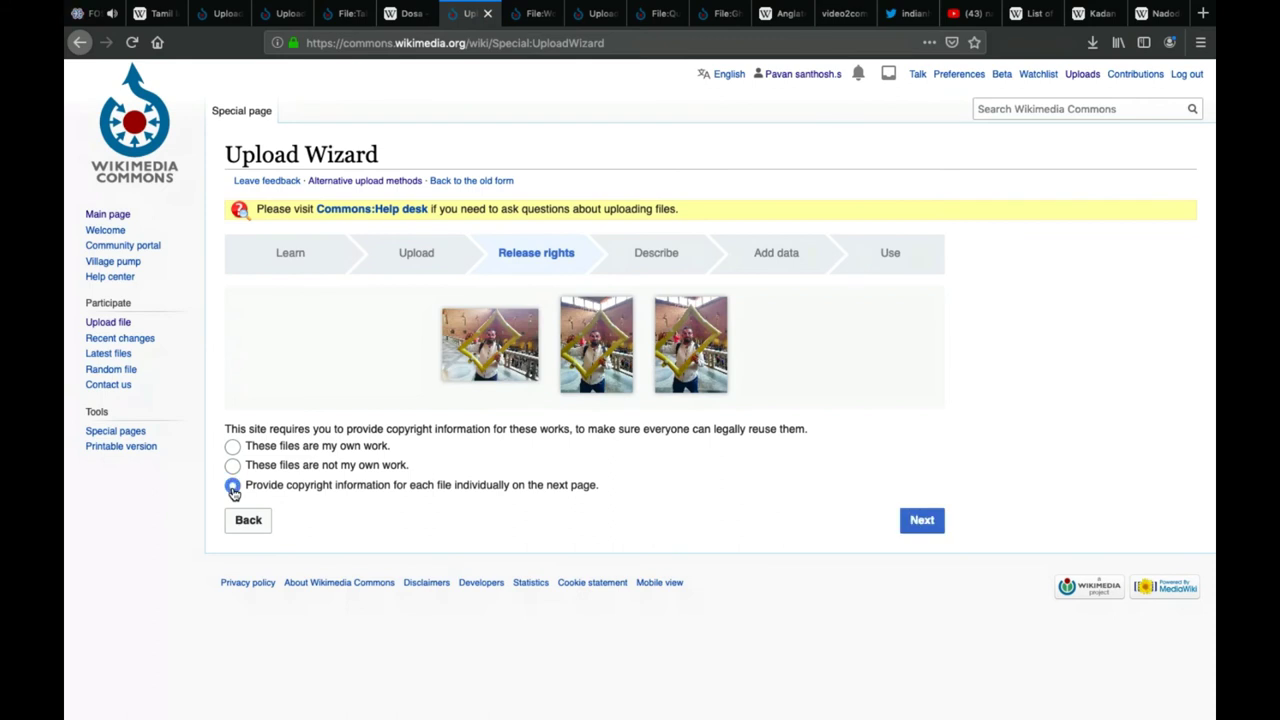
{"action": "left_click", "coordinate": [922, 521]}
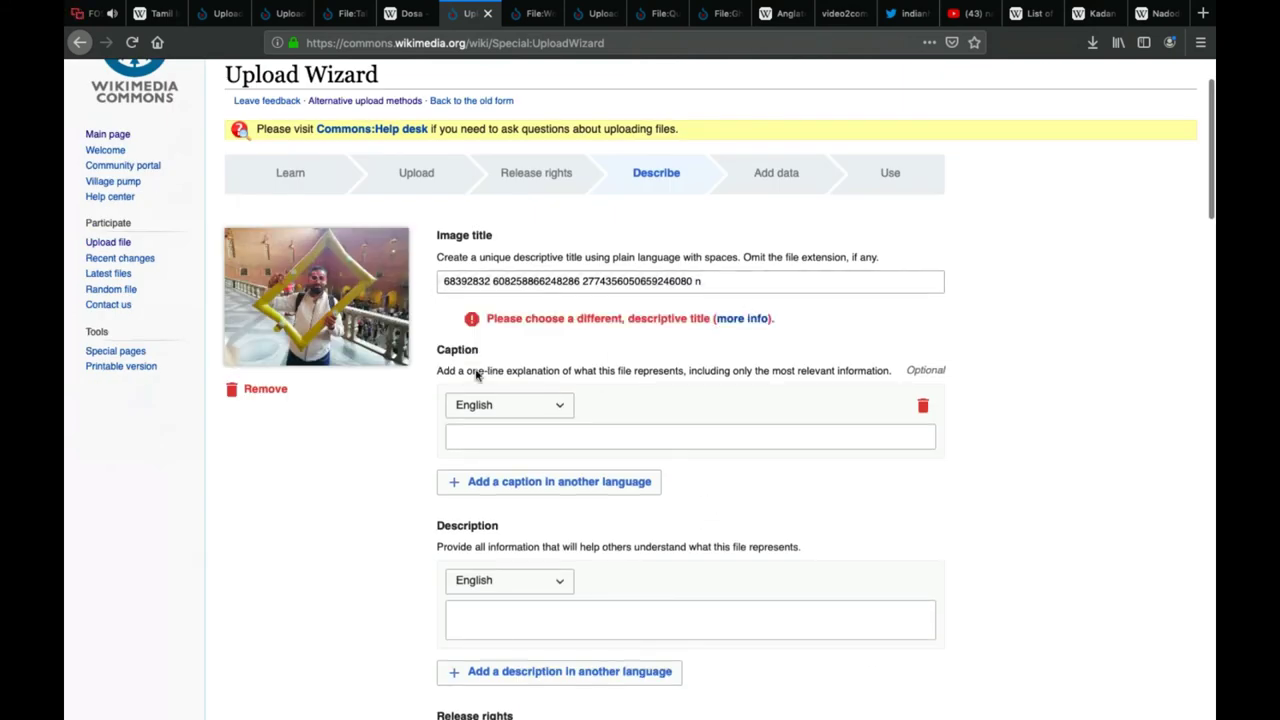
Clear the file-name-based title of the first image
{"action": "double_click", "coordinate": [466, 281]}
{"action": "key", "text": "shift+End"}
{"action": "key", "text": "BackSpace"}
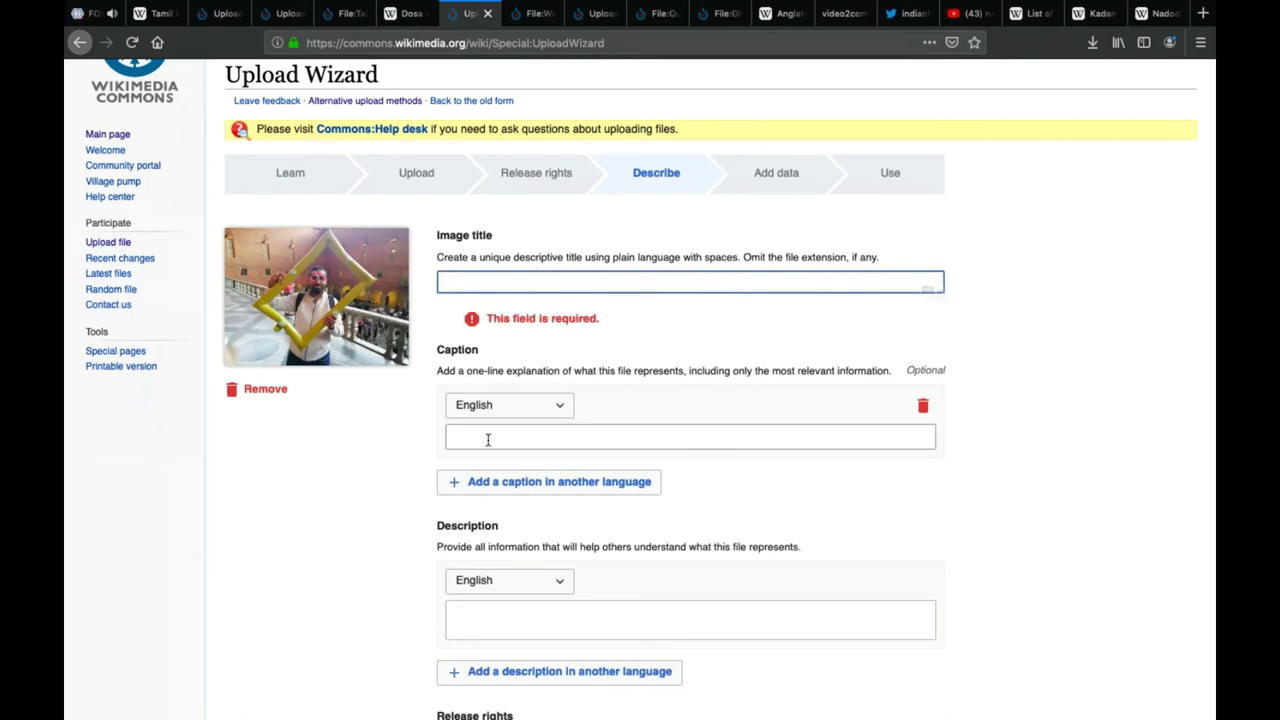
Declare the first image as own work in its release rights
{"action": "scroll", "coordinate": [487, 441], "scroll_direction": "down", "scroll_amount": 3}
{"action": "left_click", "coordinate": [473, 443]}
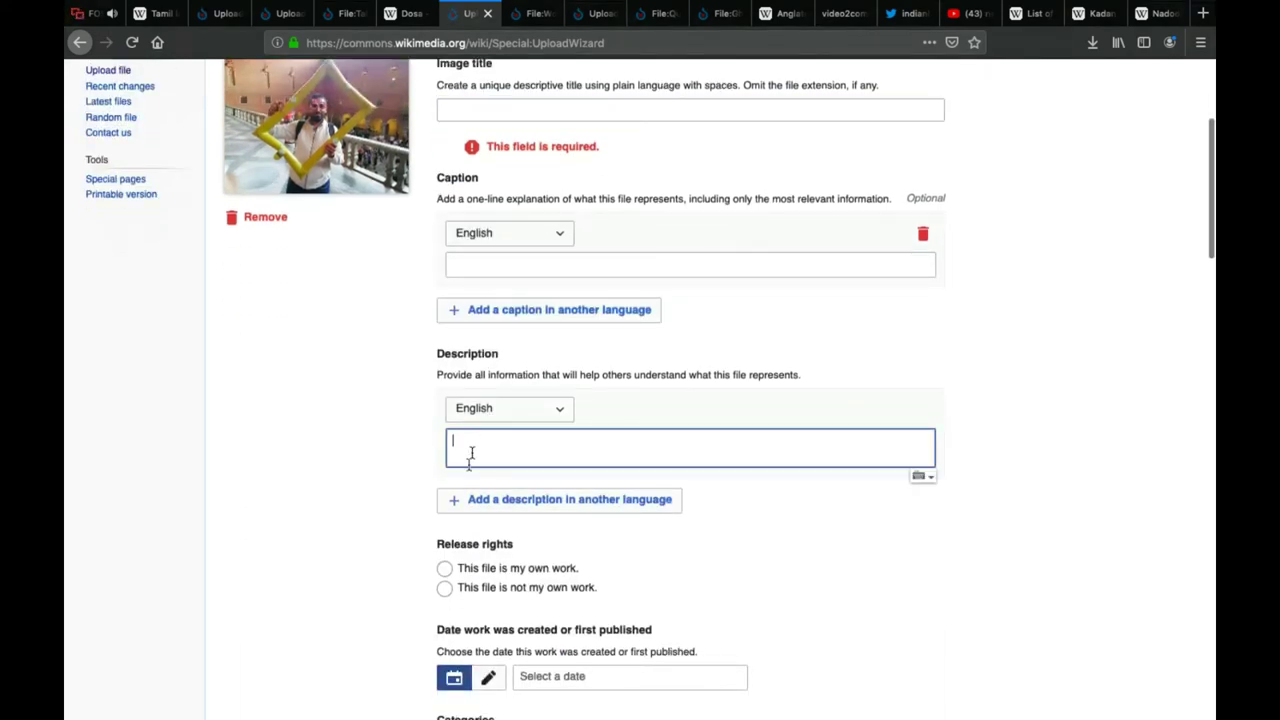
{"action": "scroll", "coordinate": [458, 555], "scroll_direction": "down", "scroll_amount": 2}
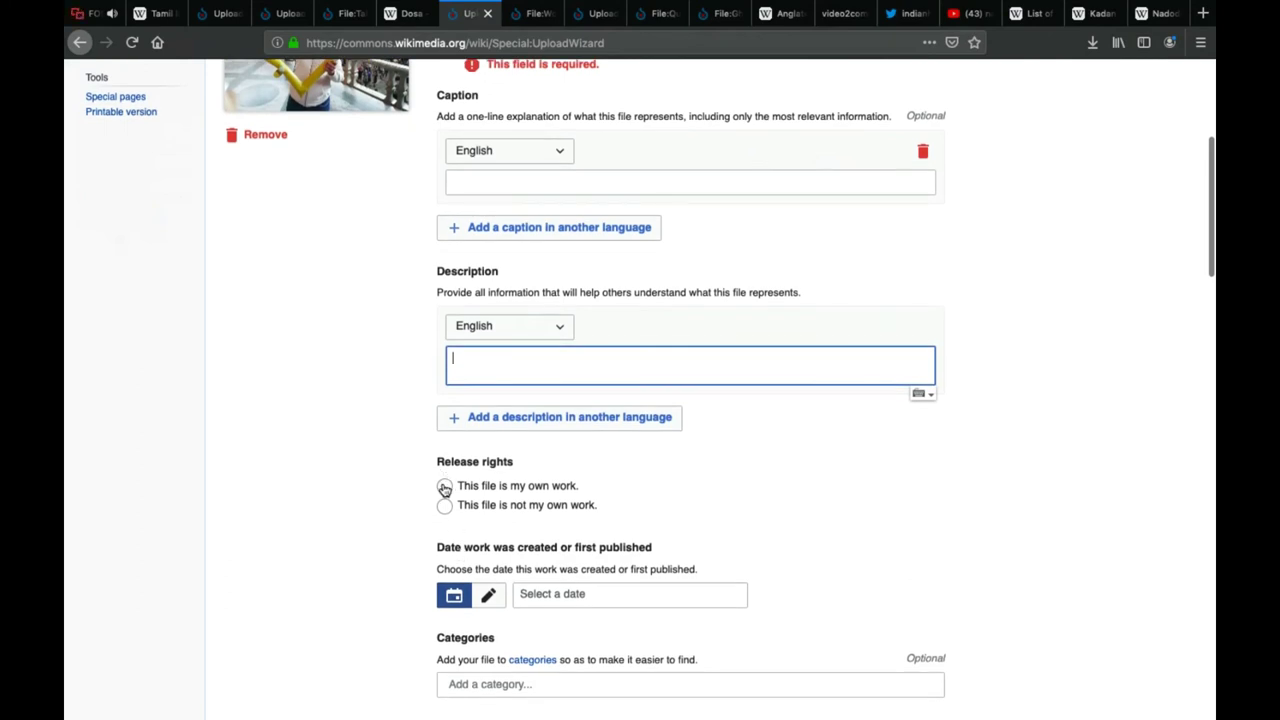
{"action": "left_click", "coordinate": [444, 487]}
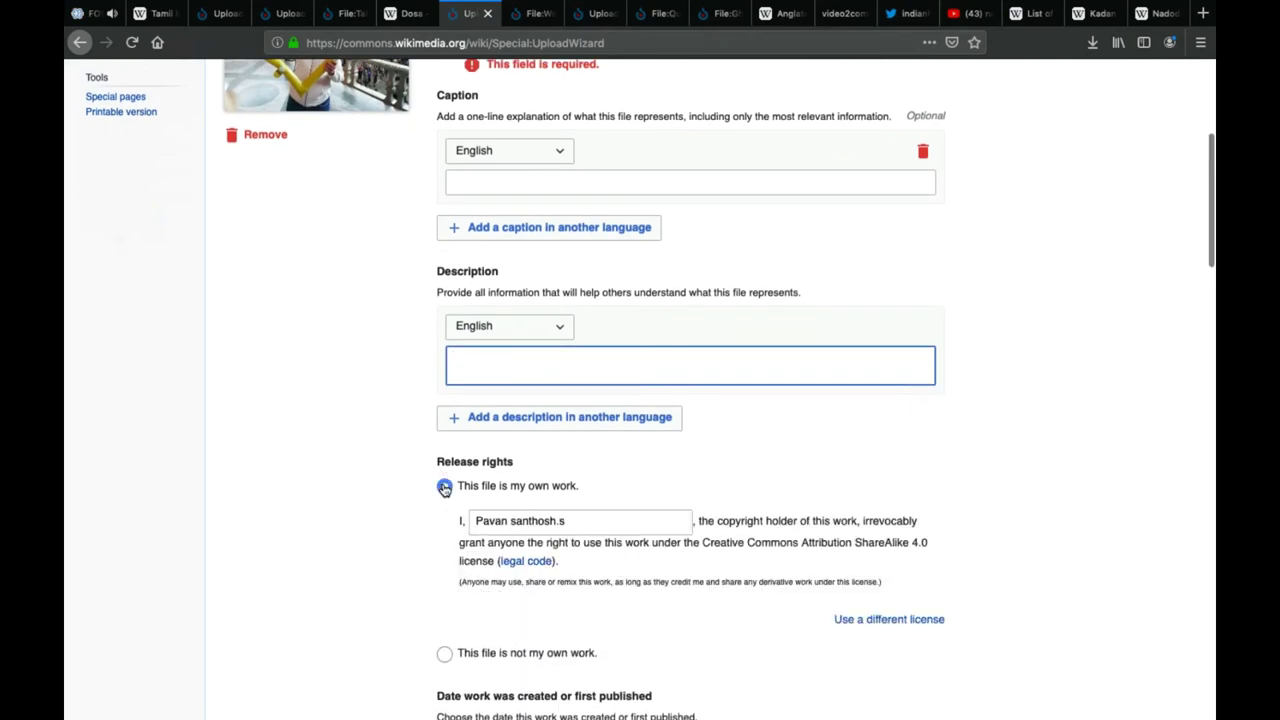
{"action": "left_click", "coordinate": [317, 534]}
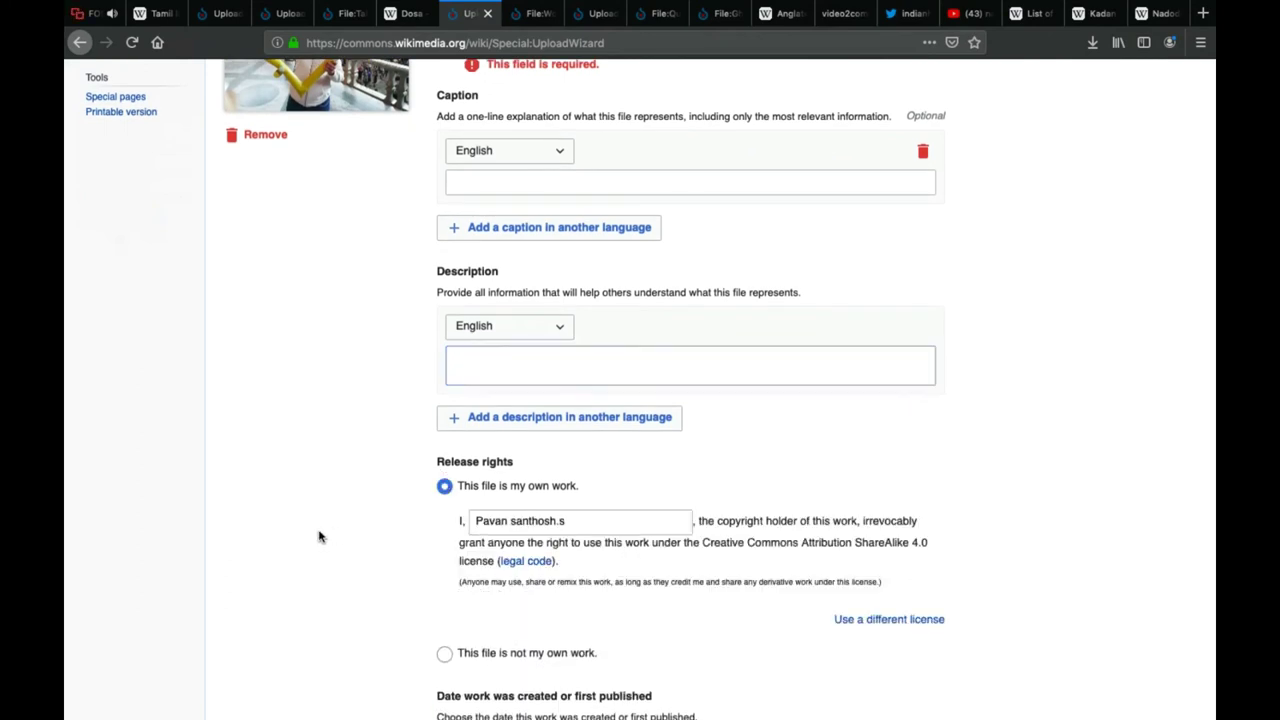
Enter "Photo for photo sake" as both the title and the English description of the first image
{"action": "scroll", "coordinate": [319, 537], "scroll_direction": "down", "scroll_amount": 3}
{"action": "scroll", "coordinate": [319, 537], "scroll_direction": "down", "scroll_amount": 3}
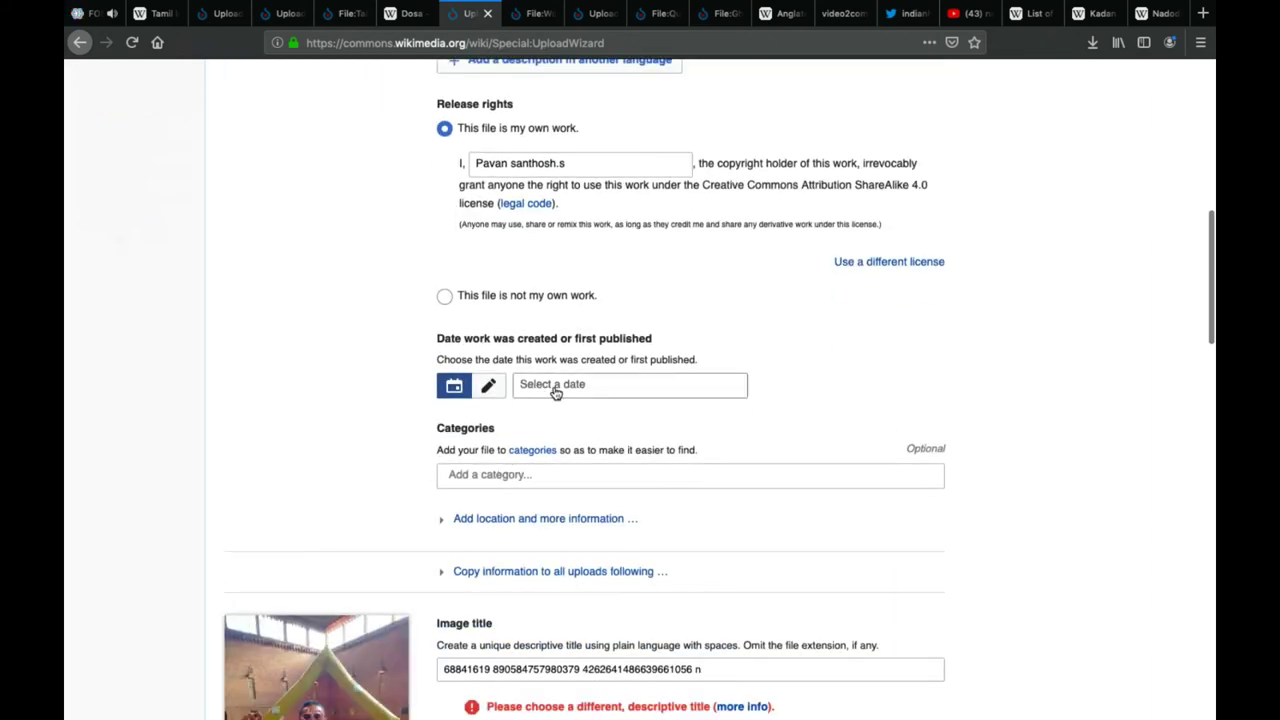
{"action": "scroll", "coordinate": [555, 392], "scroll_direction": "down", "scroll_amount": 3}
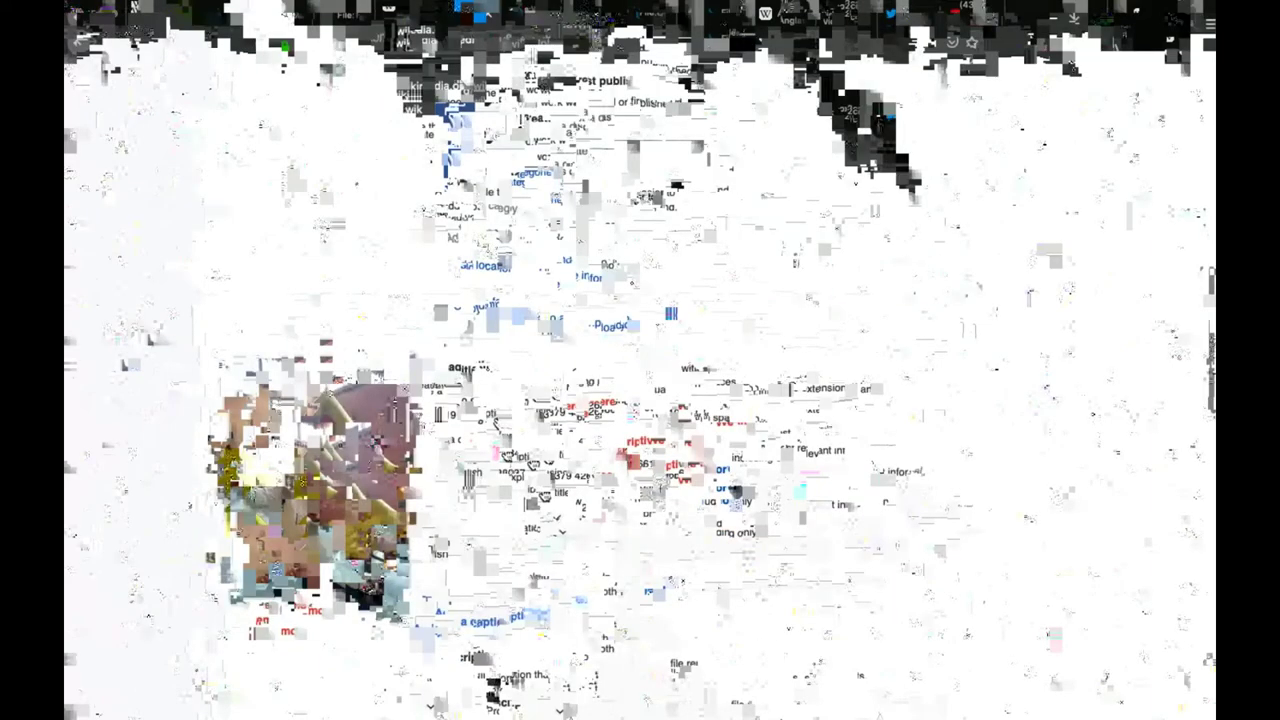
{"action": "scroll", "coordinate": [509, 435], "scroll_direction": "down", "scroll_amount": 5}
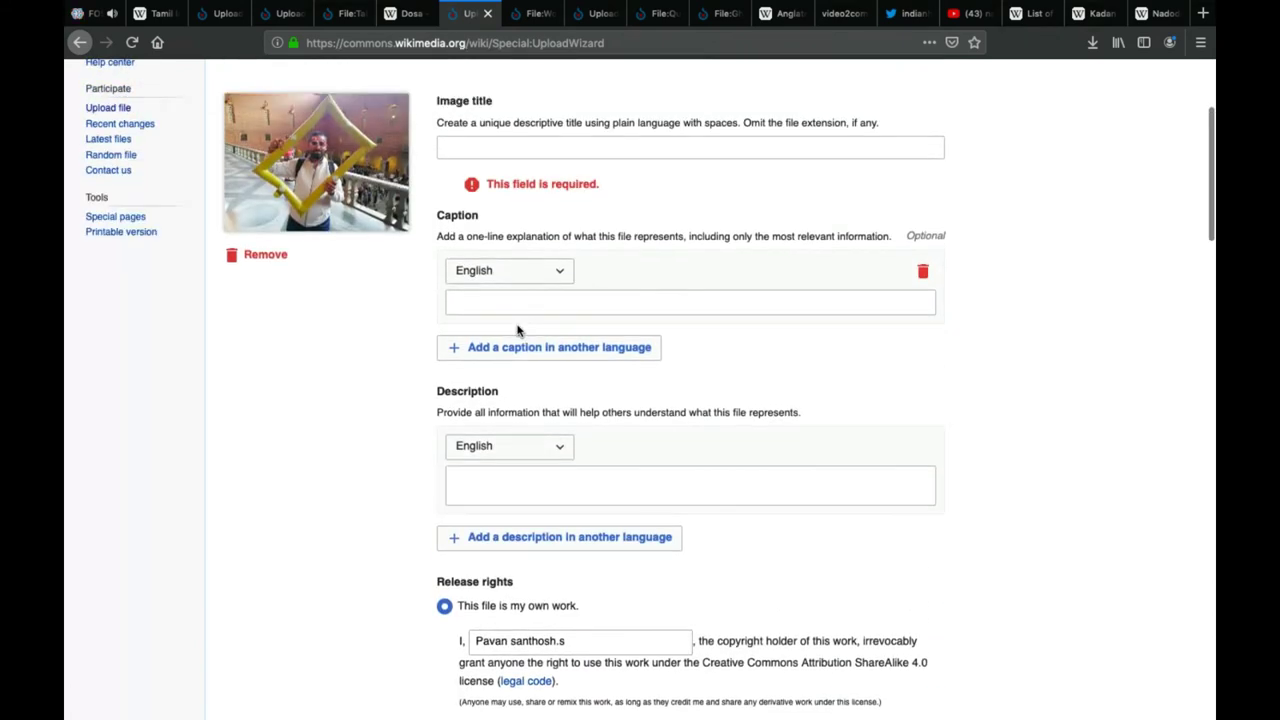
{"action": "scroll", "coordinate": [518, 330], "scroll_direction": "up", "scroll_amount": 2}
{"action": "left_click", "coordinate": [521, 280]}
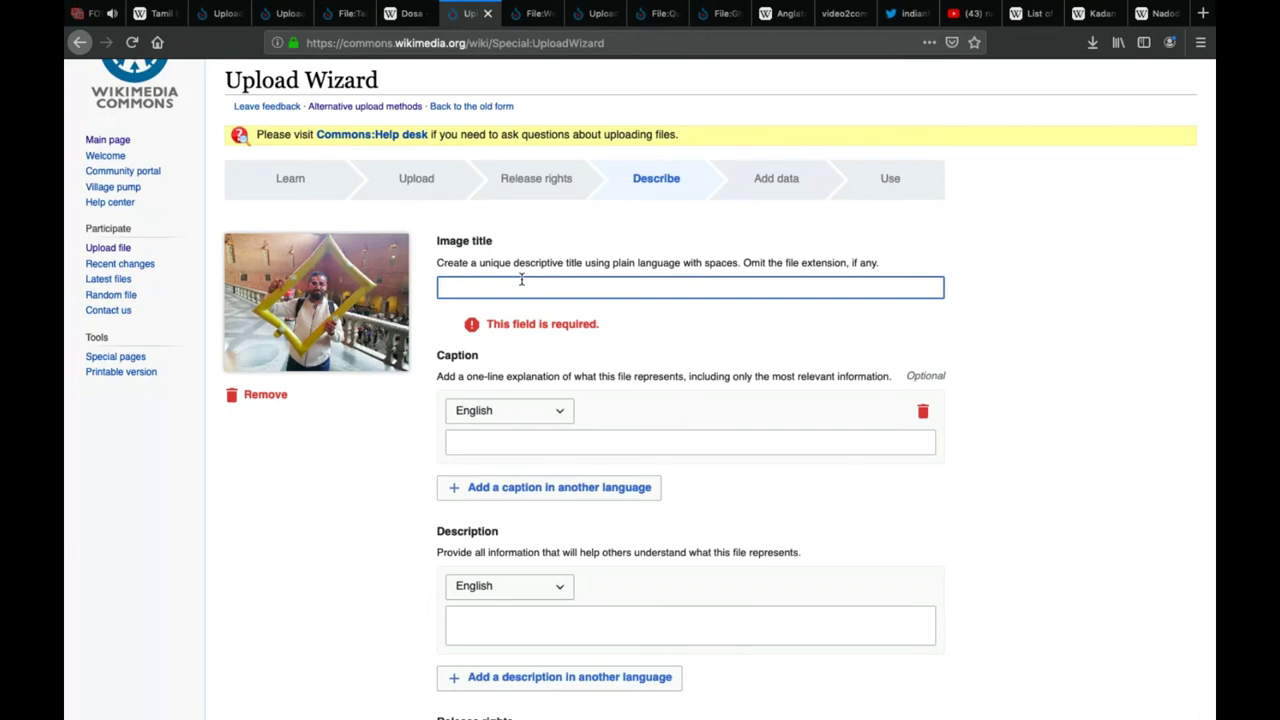
{"action": "type", "text": "T"}
{"action": "key", "text": "BackSpace"}
{"action": "type", "text": "Photo for photo sake"}
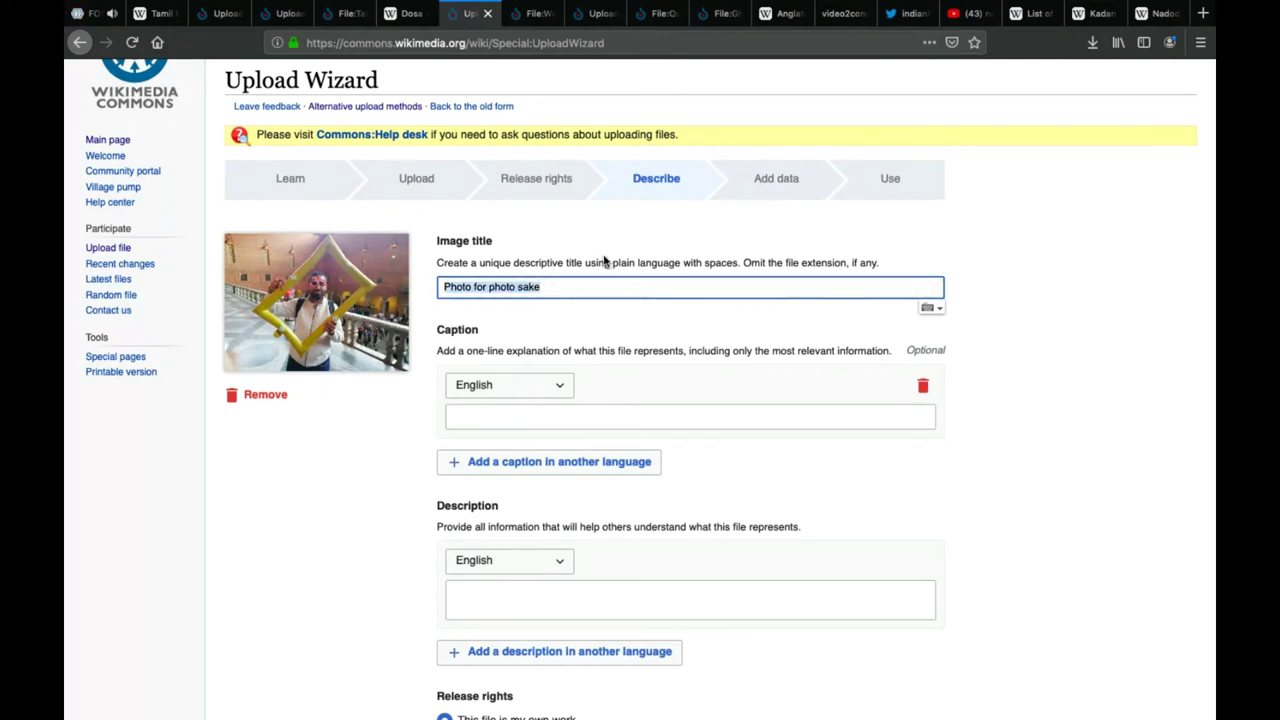
{"action": "left_click", "coordinate": [536, 615]}
{"action": "type", "text": "Photo for photo sake"}
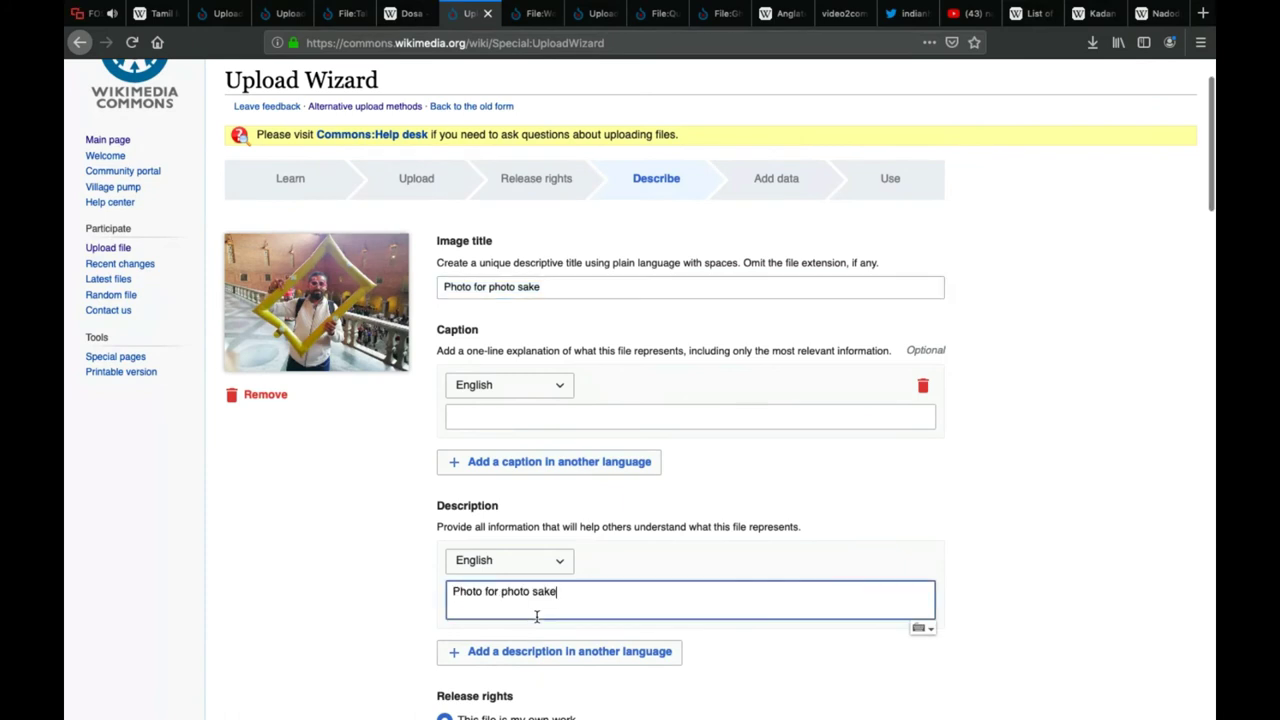
Set the first image's creation date to 1 April 2020
{"action": "scroll", "coordinate": [536, 617], "scroll_direction": "down", "scroll_amount": 2}
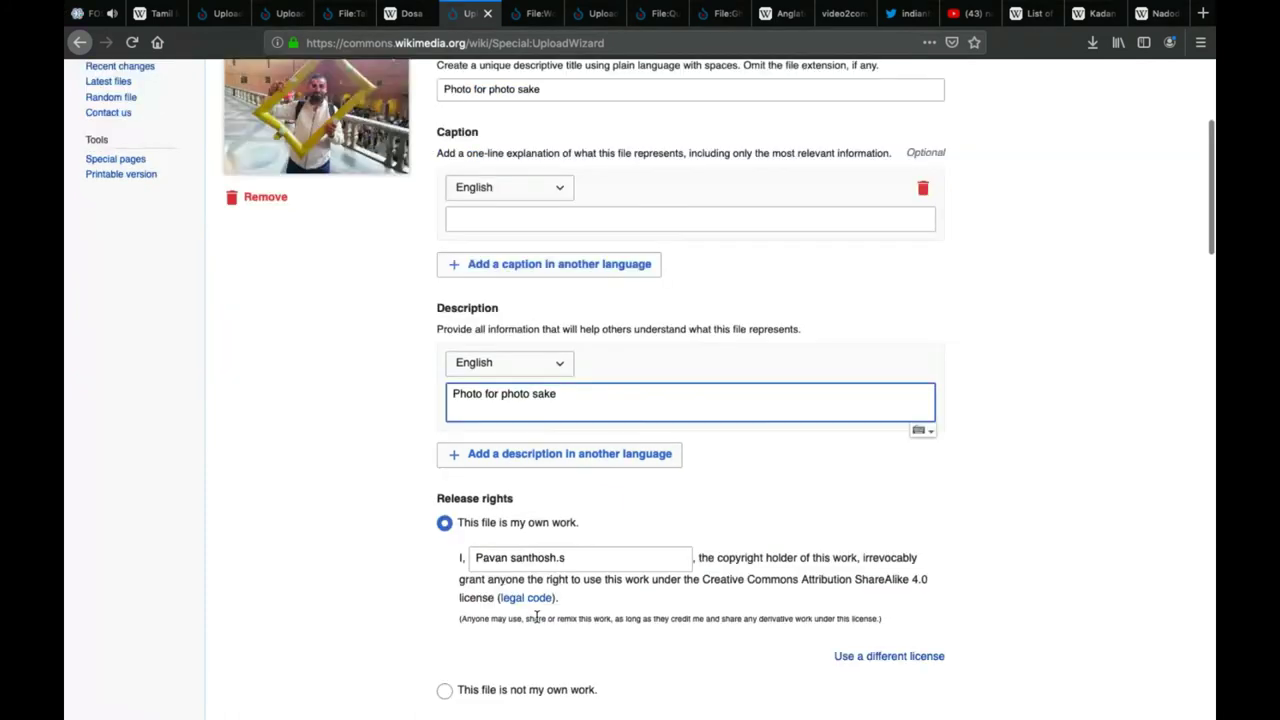
{"action": "scroll", "coordinate": [536, 617], "scroll_direction": "down", "scroll_amount": 3}
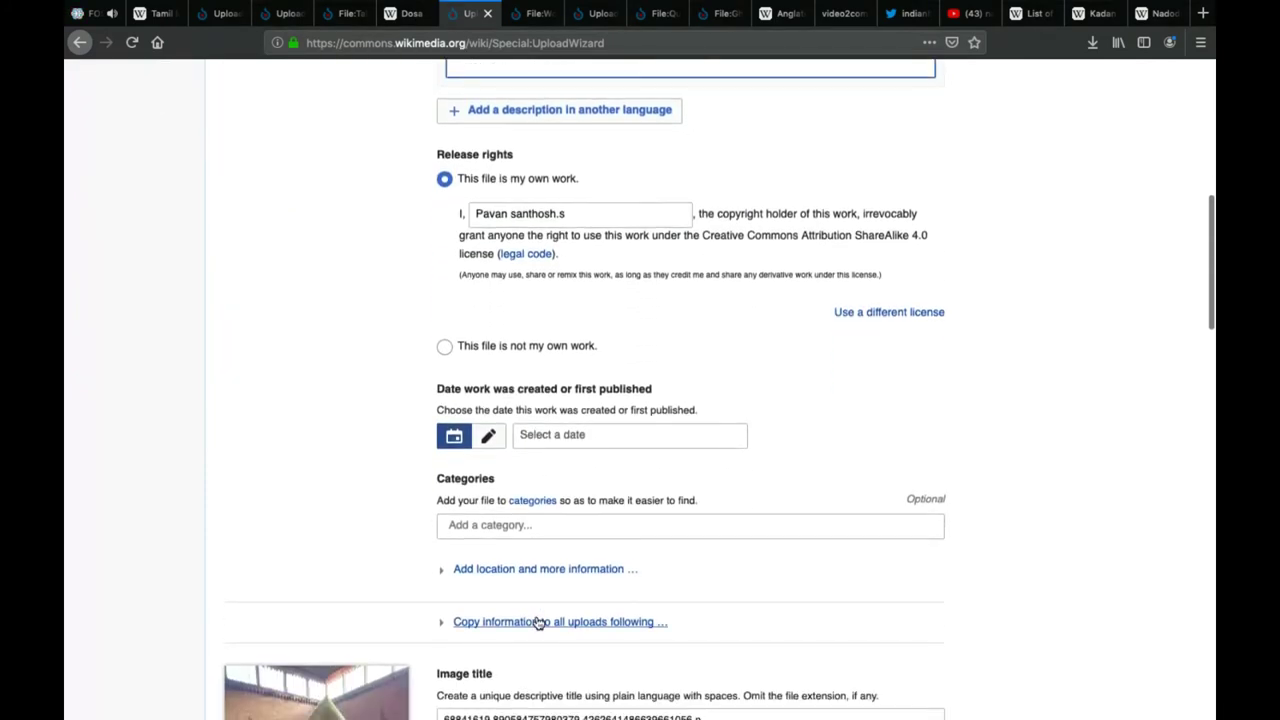
{"action": "left_click", "coordinate": [572, 434]}
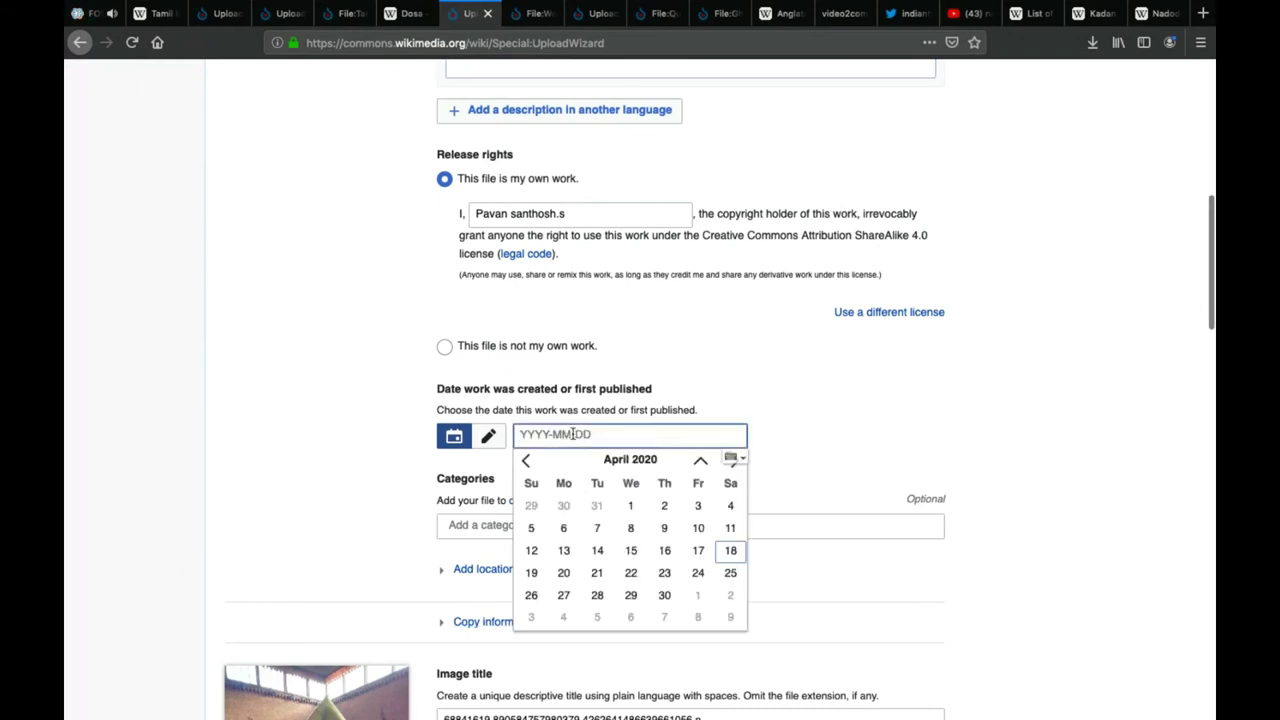
{"action": "left_click", "coordinate": [631, 506]}
Add the category "Example images" to the first image
{"action": "scroll", "coordinate": [600, 490], "scroll_direction": "down", "scroll_amount": 1}
{"action": "left_click", "coordinate": [514, 450]}
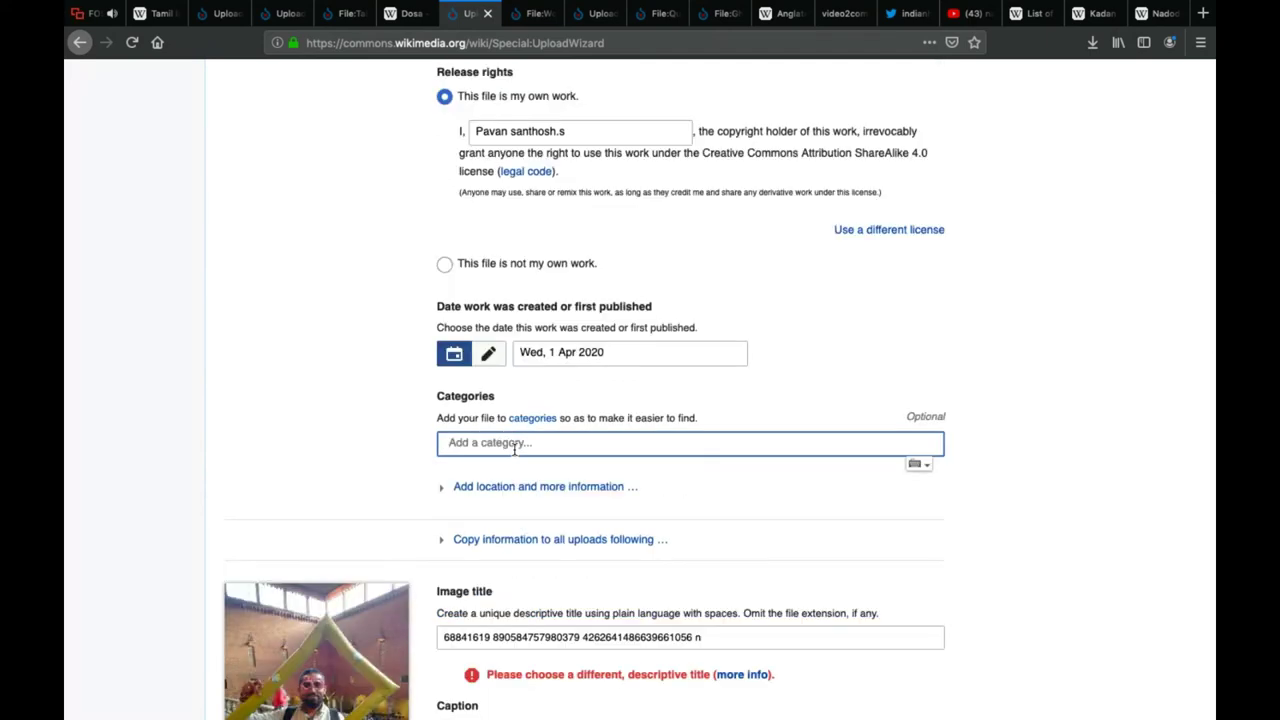
{"action": "type", "text": "example"}
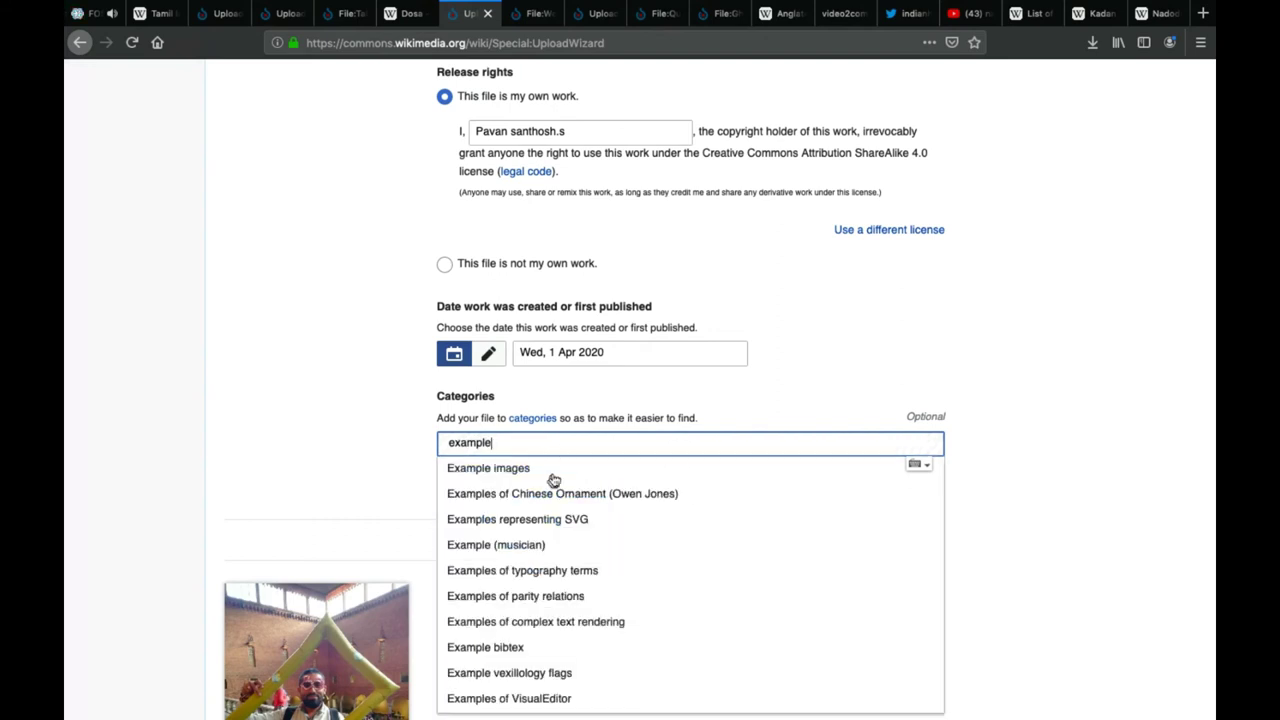
{"action": "left_click", "coordinate": [524, 477]}
{"action": "left_click", "coordinate": [340, 457]}
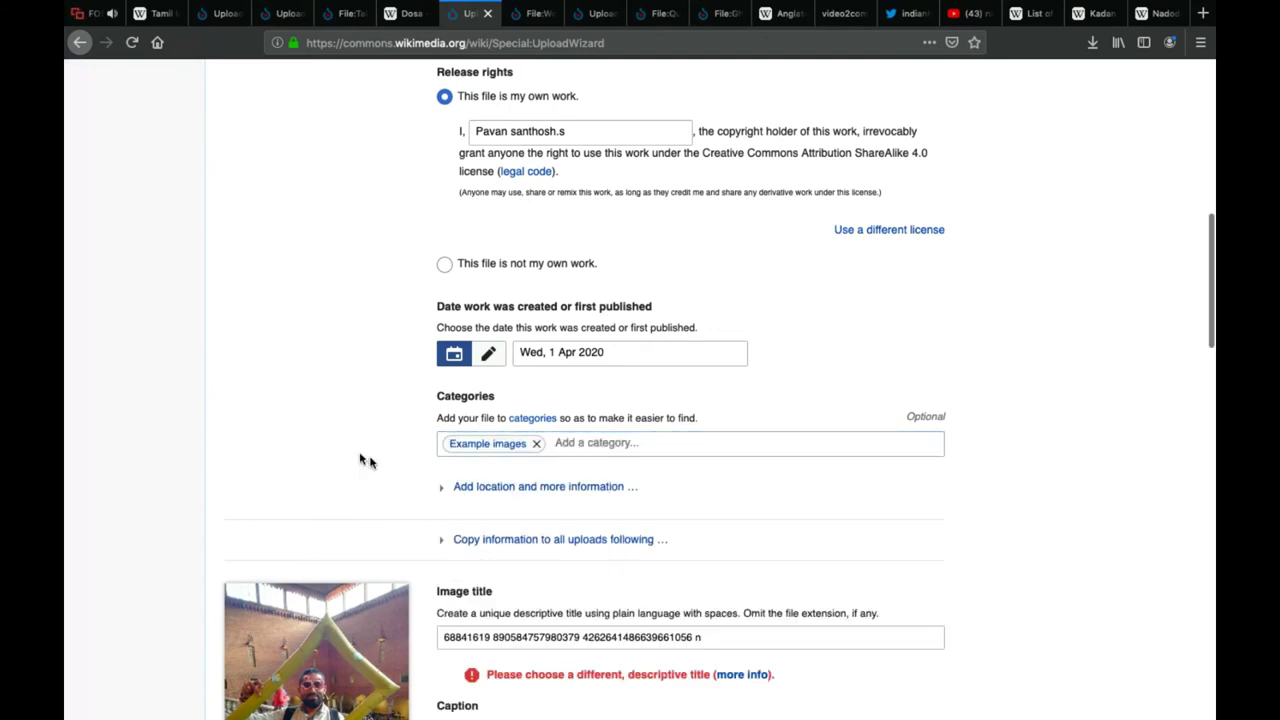
Copy the first image's title with automatic numbering, caption, descriptions, categories and other information to all following uploads and review them
{"action": "left_click", "coordinate": [441, 542]}
{"action": "scroll", "coordinate": [441, 542], "scroll_direction": "down", "scroll_amount": 2}
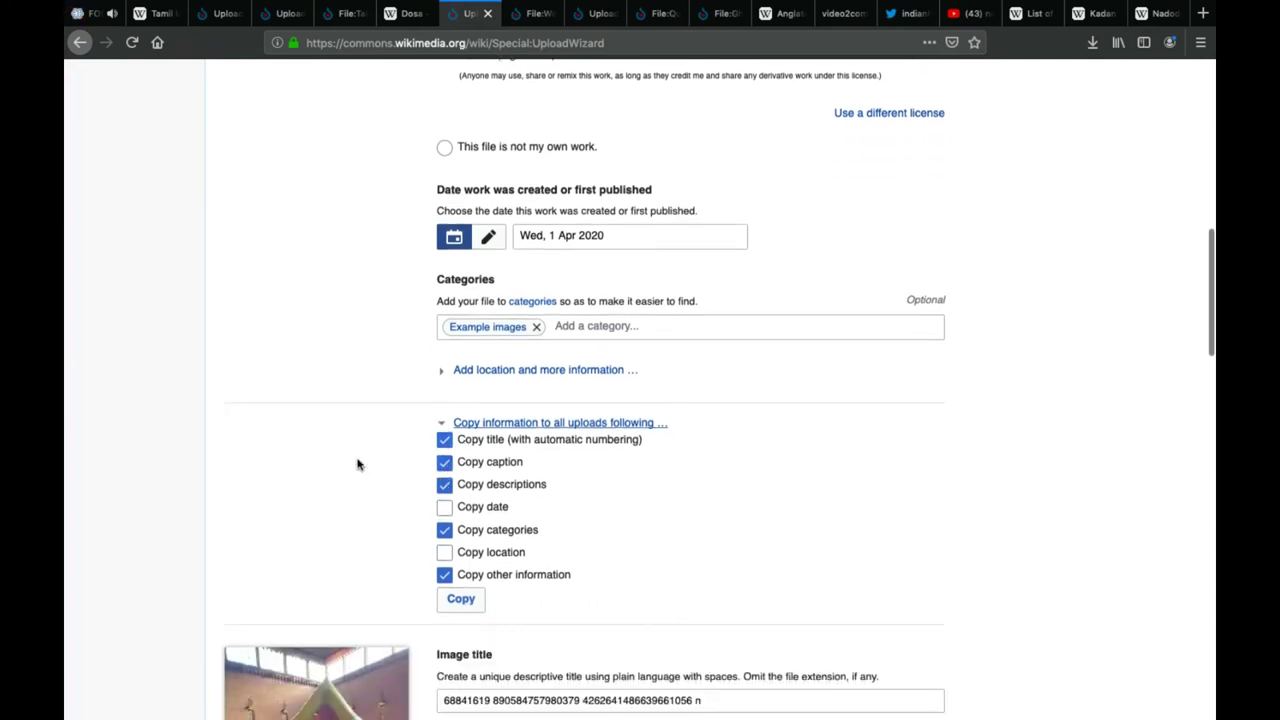
{"action": "scroll", "coordinate": [336, 619], "scroll_direction": "down", "scroll_amount": 3}
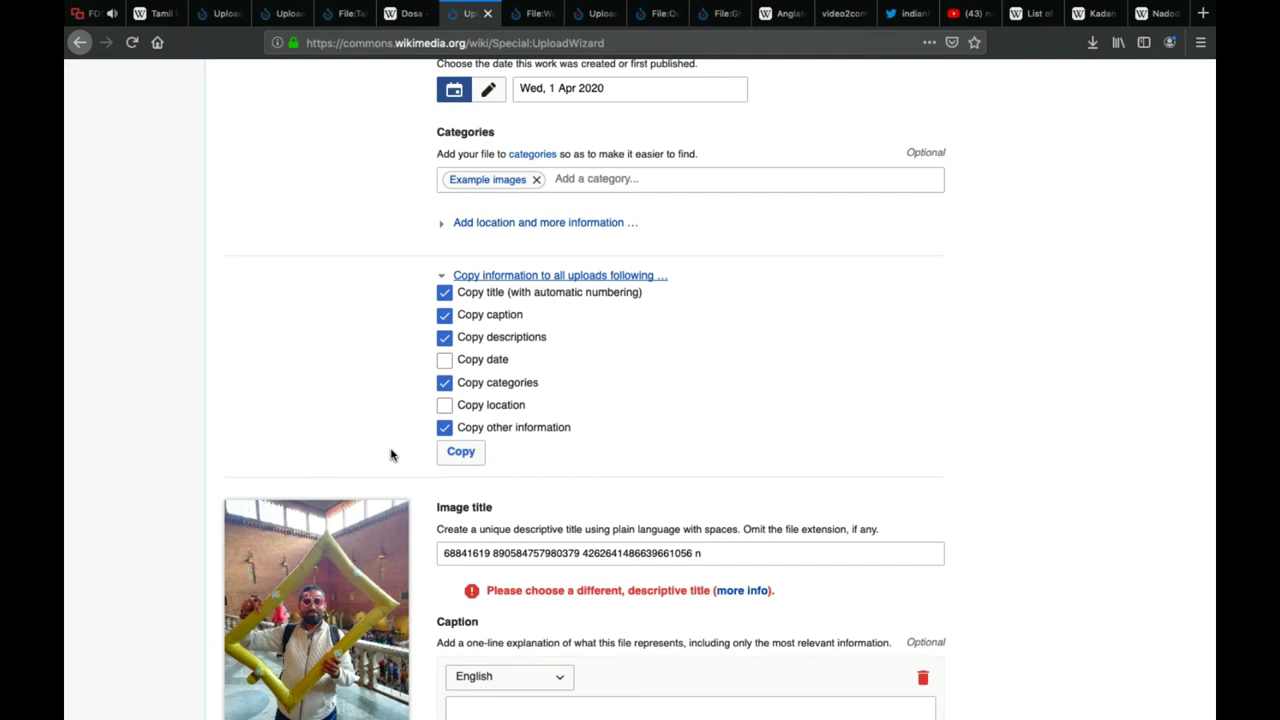
{"action": "left_click", "coordinate": [461, 455]}
{"action": "scroll", "coordinate": [523, 506], "scroll_direction": "down", "scroll_amount": 1}
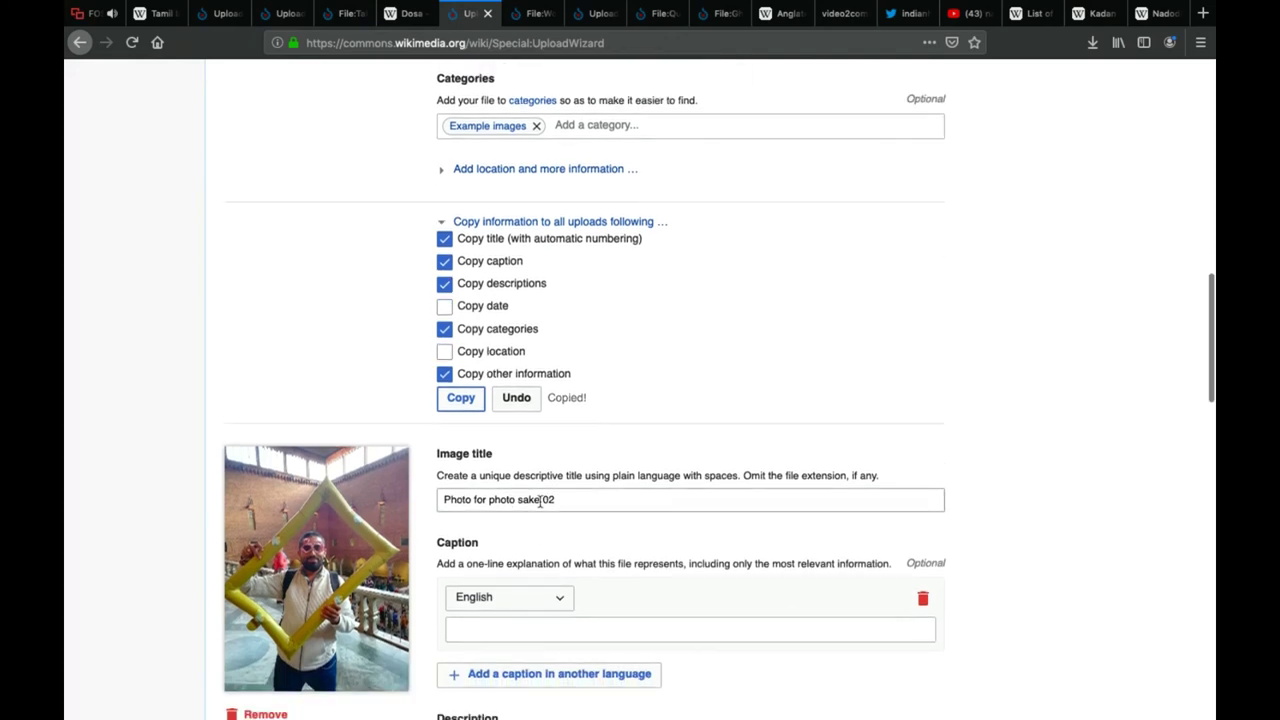
{"action": "scroll", "coordinate": [555, 502], "scroll_direction": "down", "scroll_amount": 9}
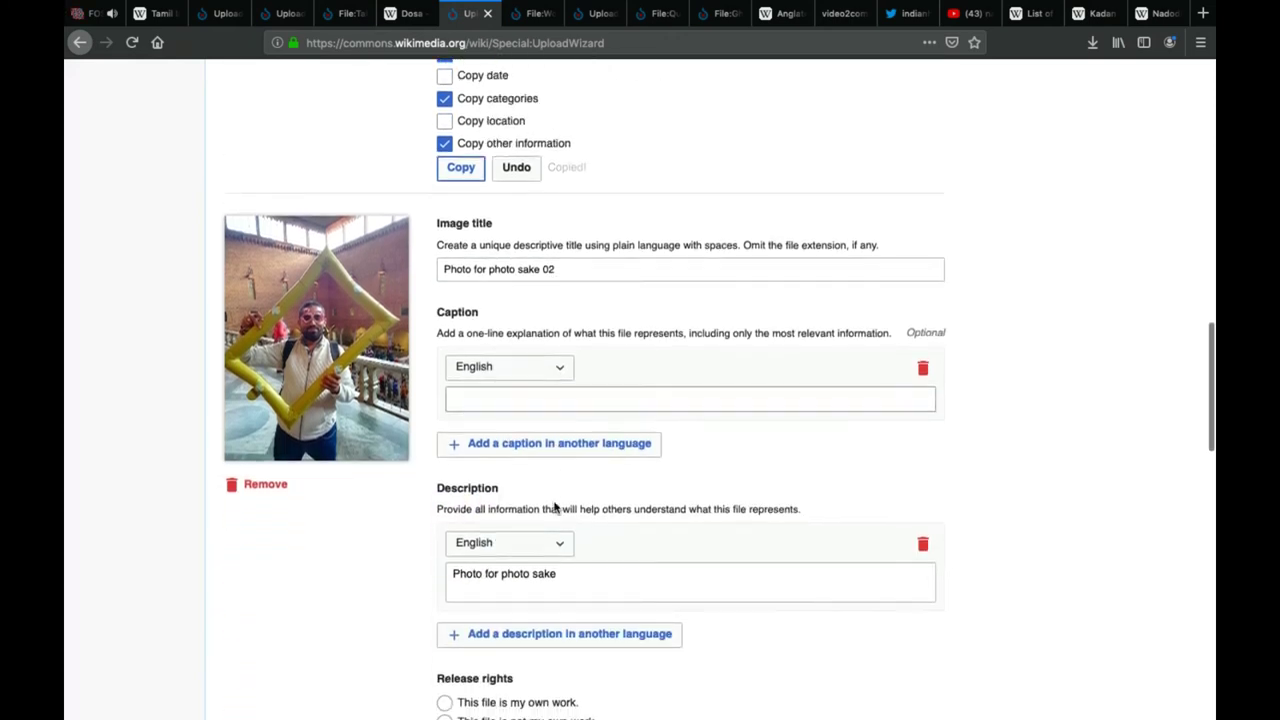
{"action": "scroll", "coordinate": [555, 507], "scroll_direction": "down", "scroll_amount": 4}
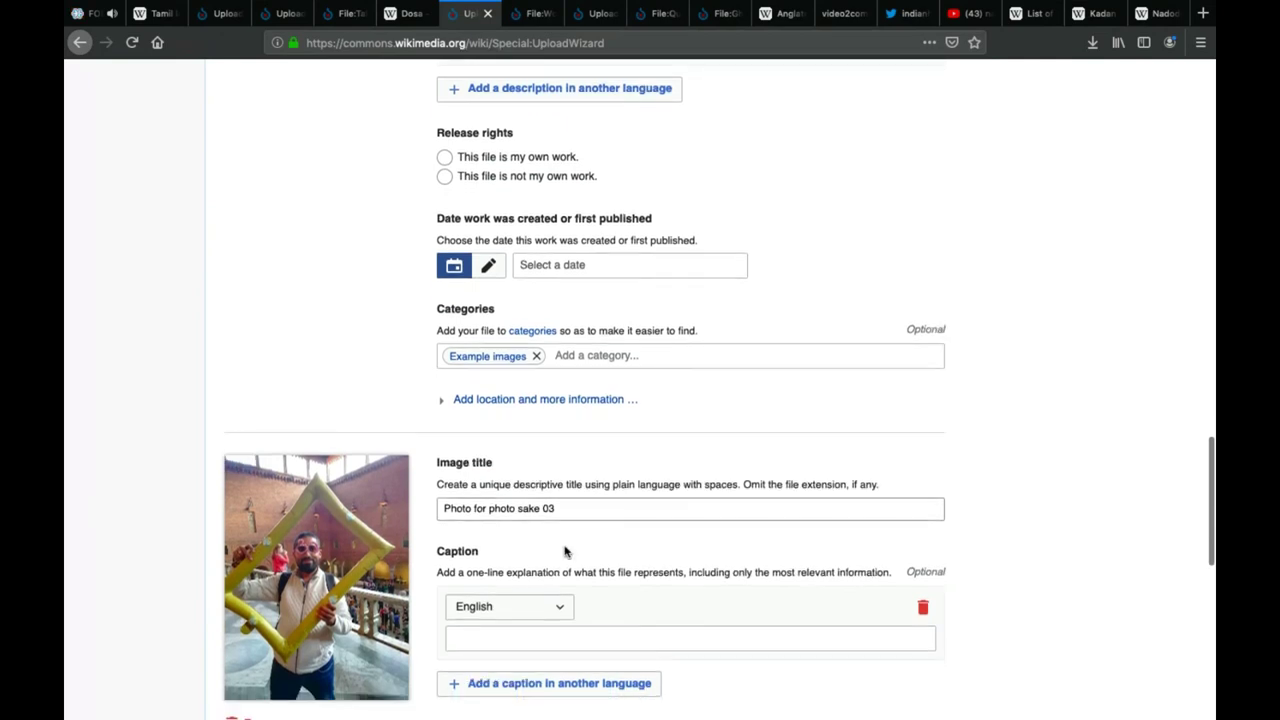
{"action": "scroll", "coordinate": [563, 548], "scroll_direction": "down", "scroll_amount": 7}
{"action": "scroll", "coordinate": [533, 670], "scroll_direction": "down", "scroll_amount": 1}
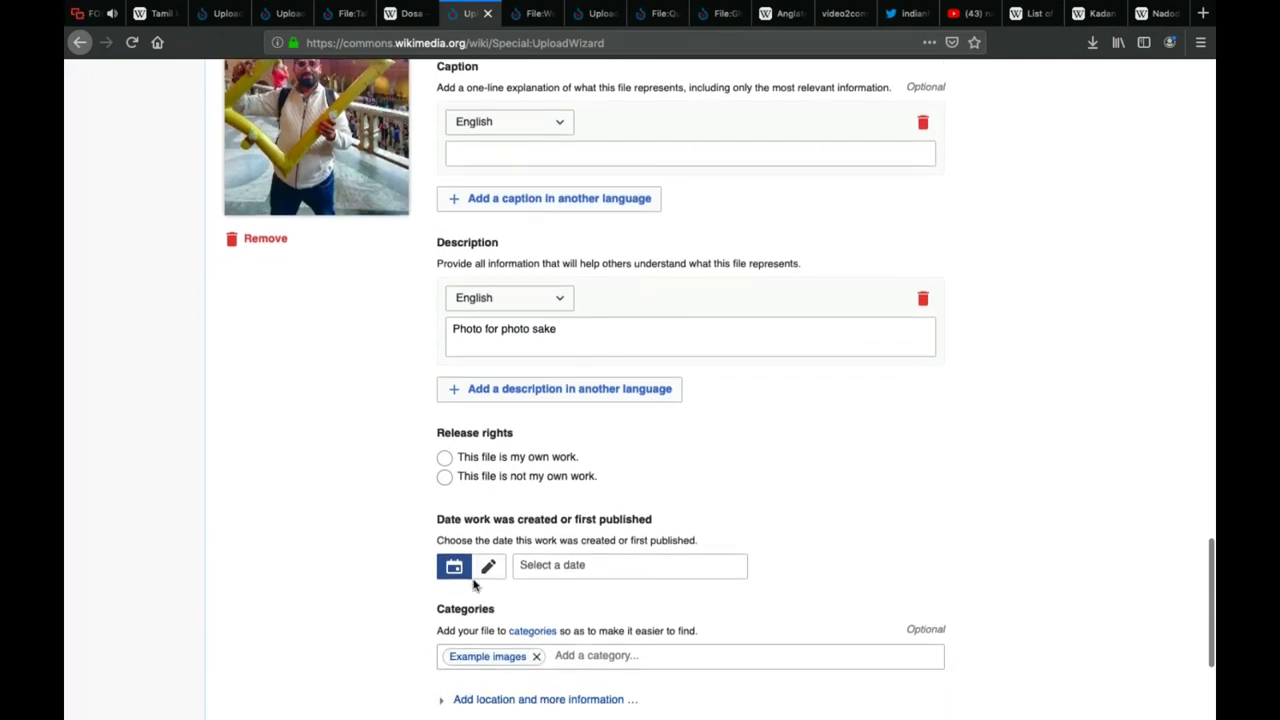
Include date and location in the copied information, copy everything to the following uploads again and check their details
{"action": "scroll", "coordinate": [565, 578], "scroll_direction": "up", "scroll_amount": 14}
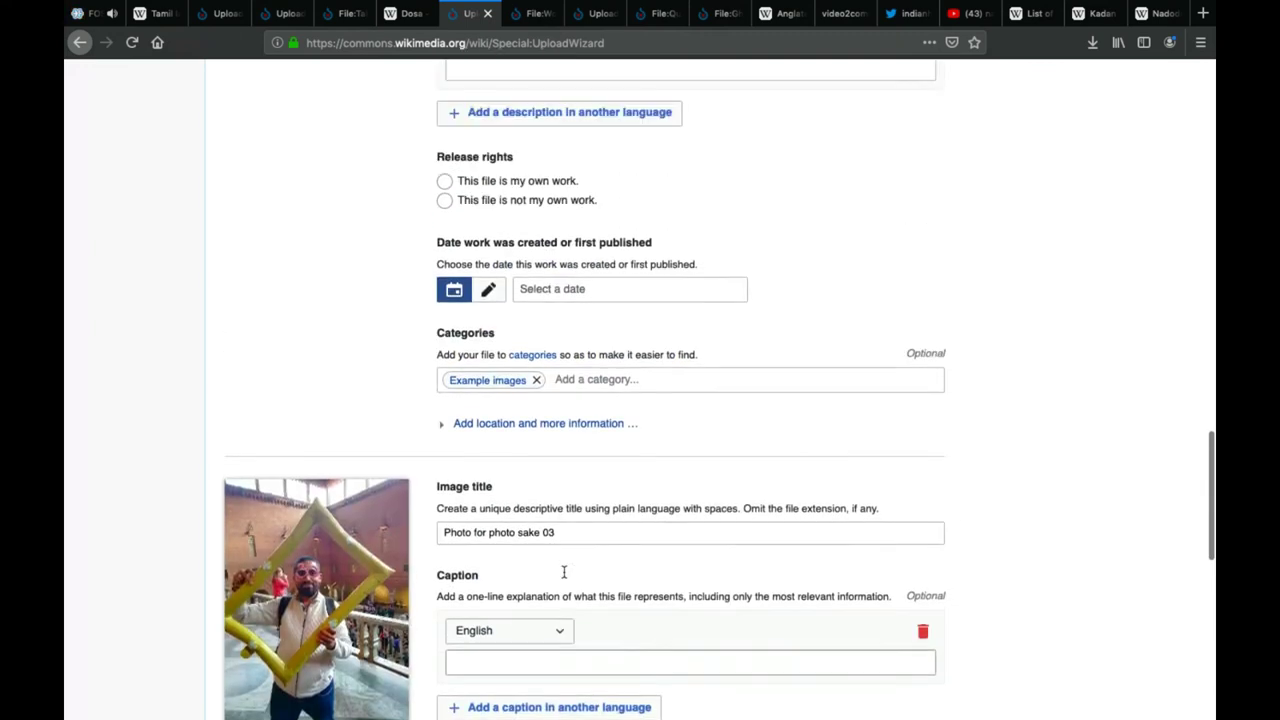
{"action": "scroll", "coordinate": [563, 572], "scroll_direction": "up", "scroll_amount": 7}
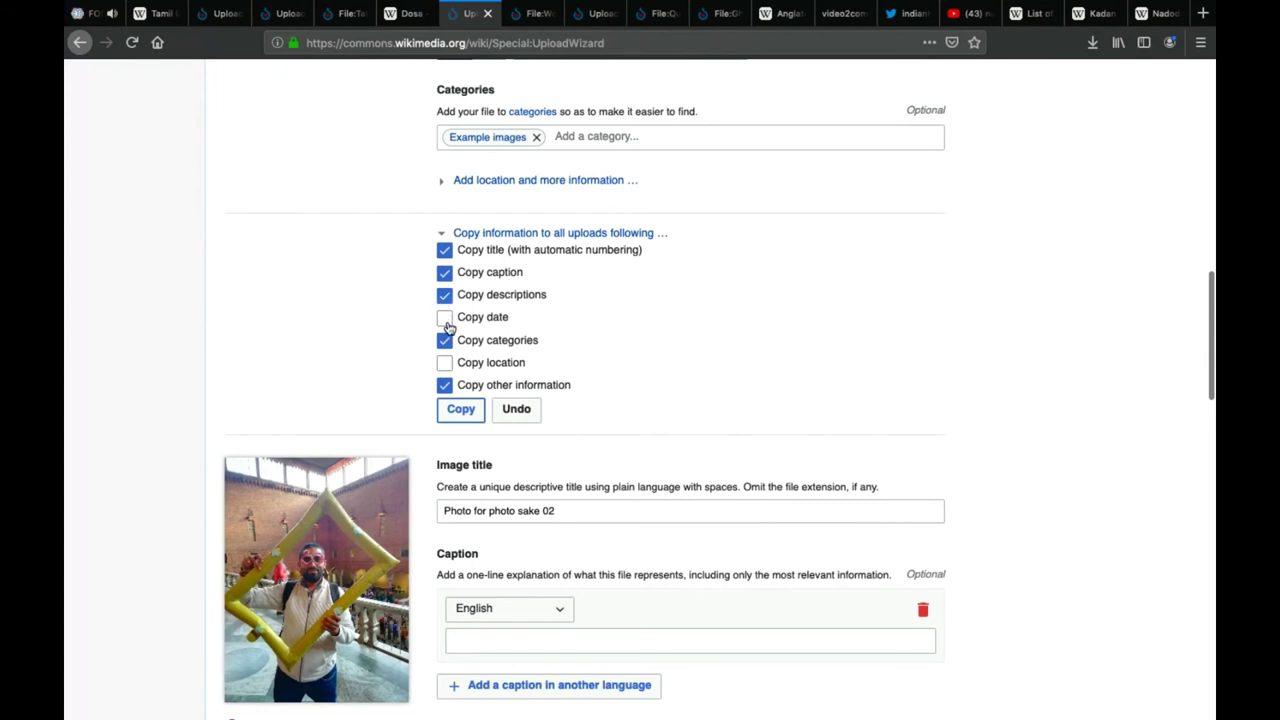
{"action": "left_click", "coordinate": [446, 319]}
{"action": "left_click", "coordinate": [445, 362]}
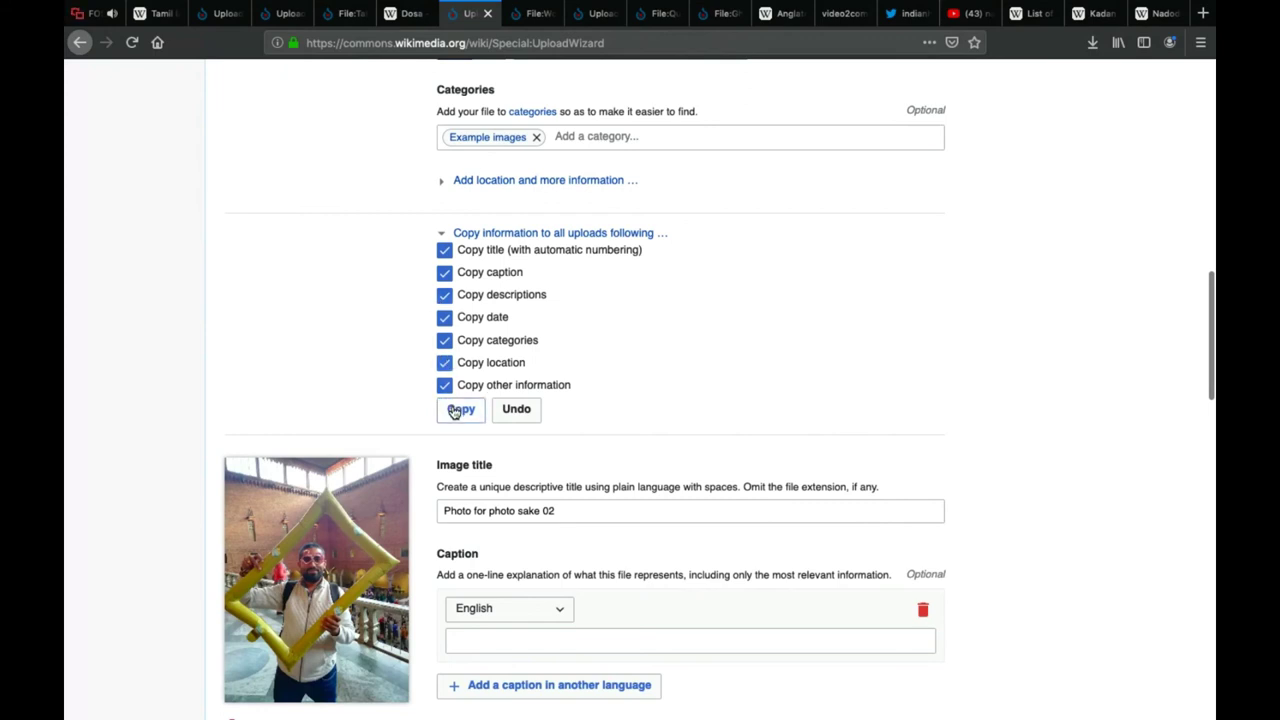
{"action": "left_click", "coordinate": [453, 411]}
{"action": "scroll", "coordinate": [700, 520], "scroll_direction": "down", "scroll_amount": 15}
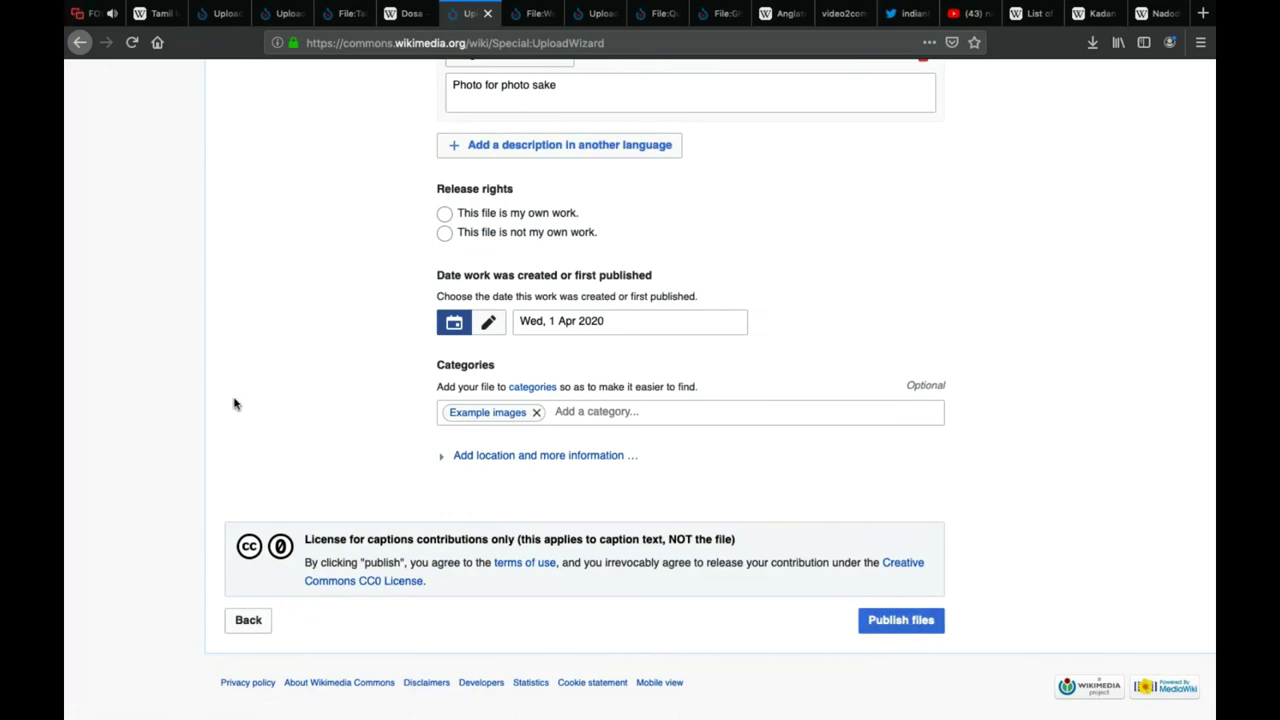
{"action": "scroll", "coordinate": [234, 404], "scroll_direction": "up", "scroll_amount": 4}
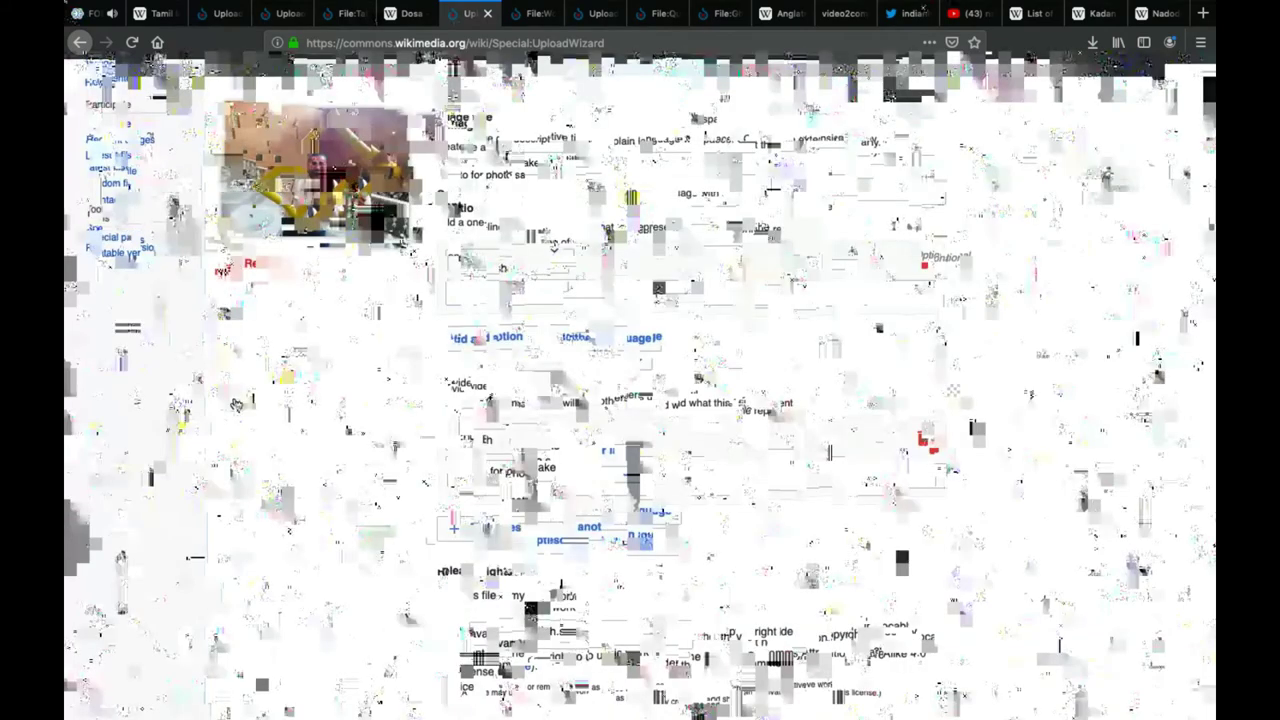
{"action": "scroll", "coordinate": [234, 404], "scroll_direction": "down", "scroll_amount": 5}
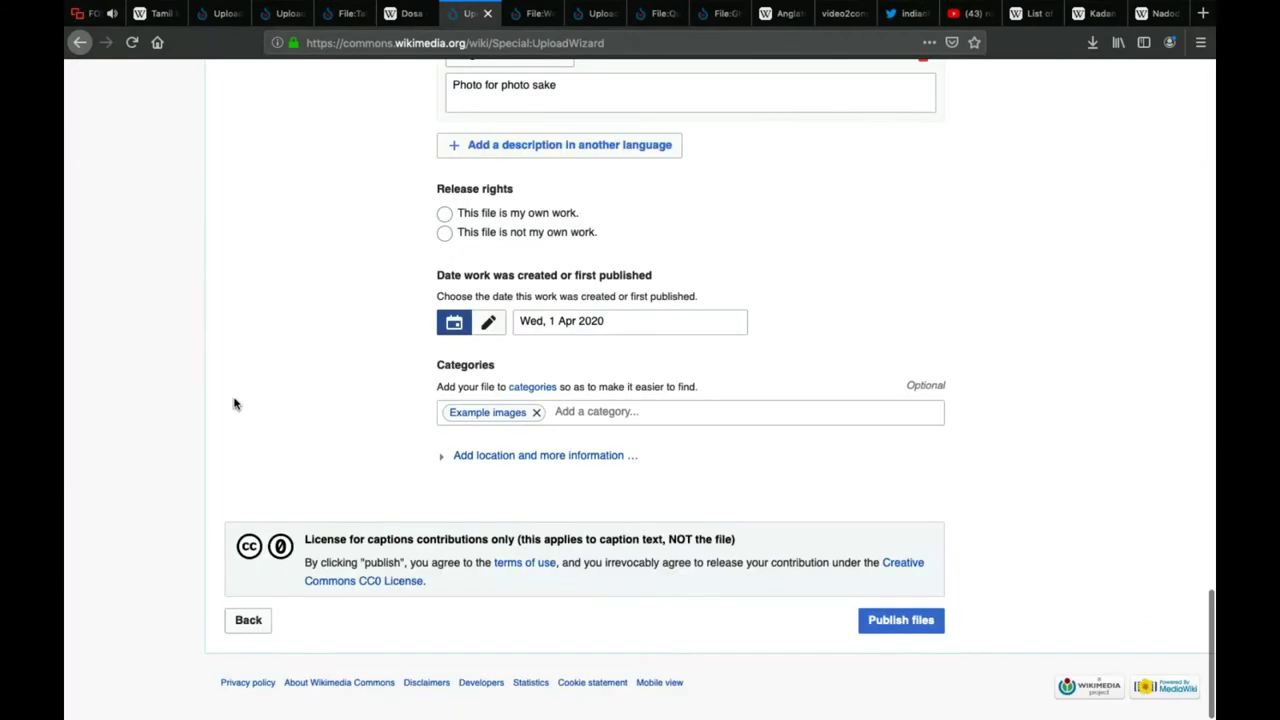
Go back to the Release rights stage and close the Upload Wizard without publishing
{"action": "left_click", "coordinate": [242, 632]}
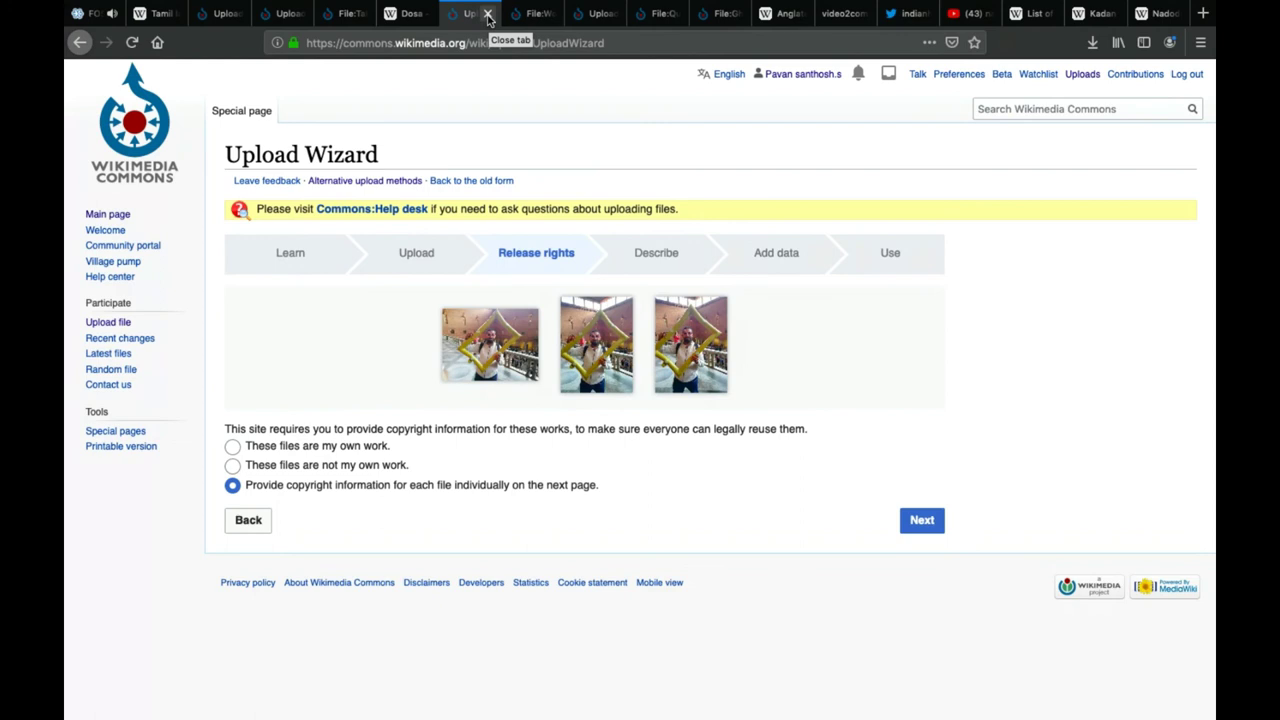
{"action": "left_click", "coordinate": [488, 15]}
{"action": "left_click", "coordinate": [824, 336]}
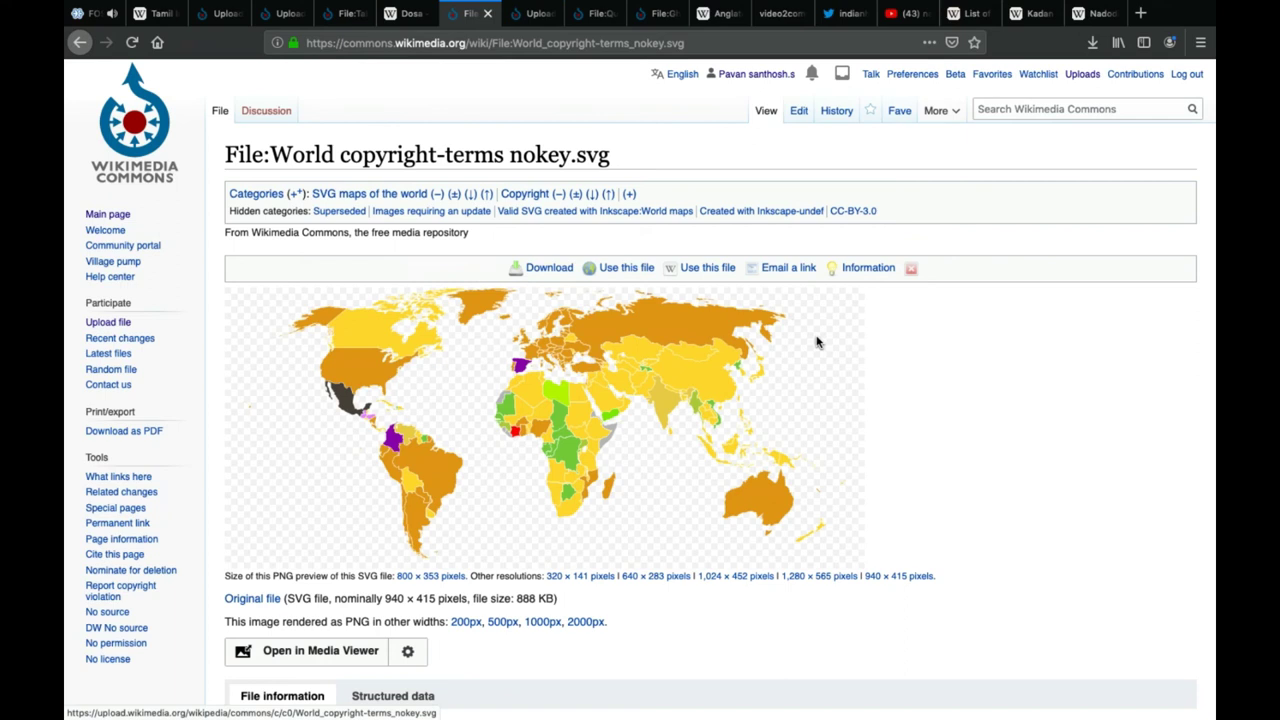
Search the web for "wikimedia commons app" and open the Commons:Mobile app page
{"action": "left_click", "coordinate": [512, 43]}
{"action": "type", "text": "wikimedia commons ap"}
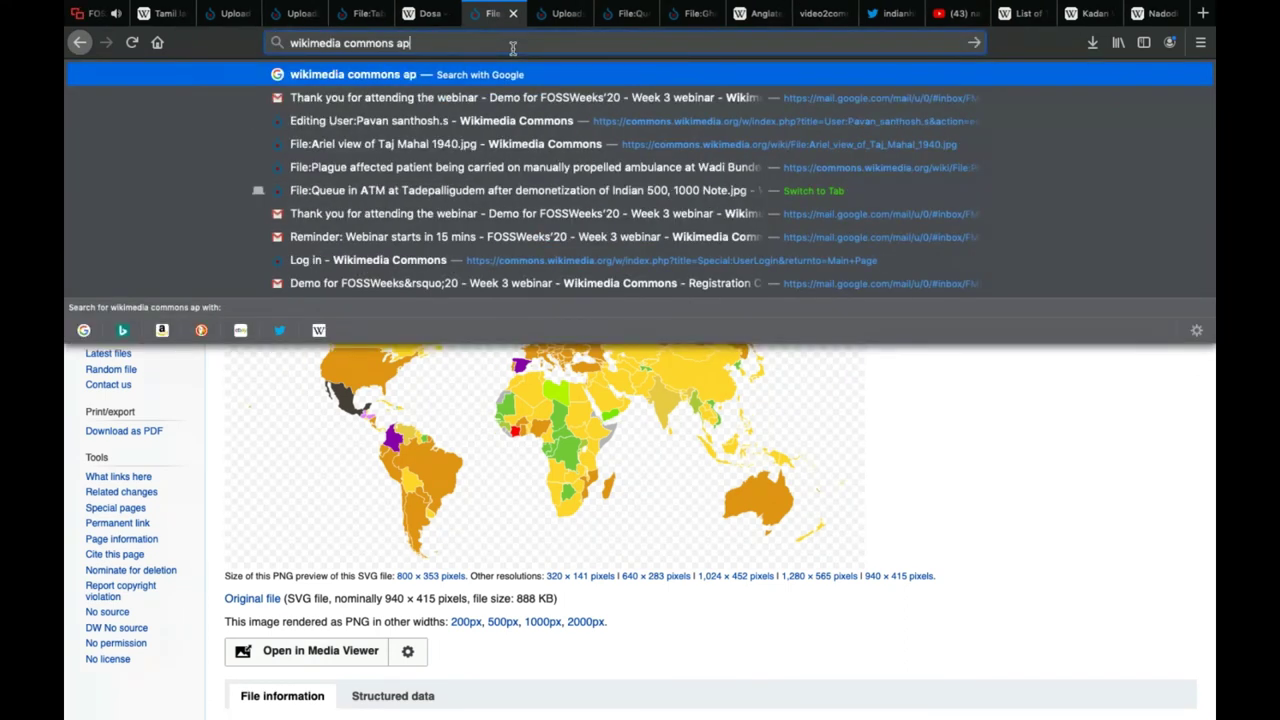
{"action": "type", "text": "p"}
{"action": "key", "text": "Return"}
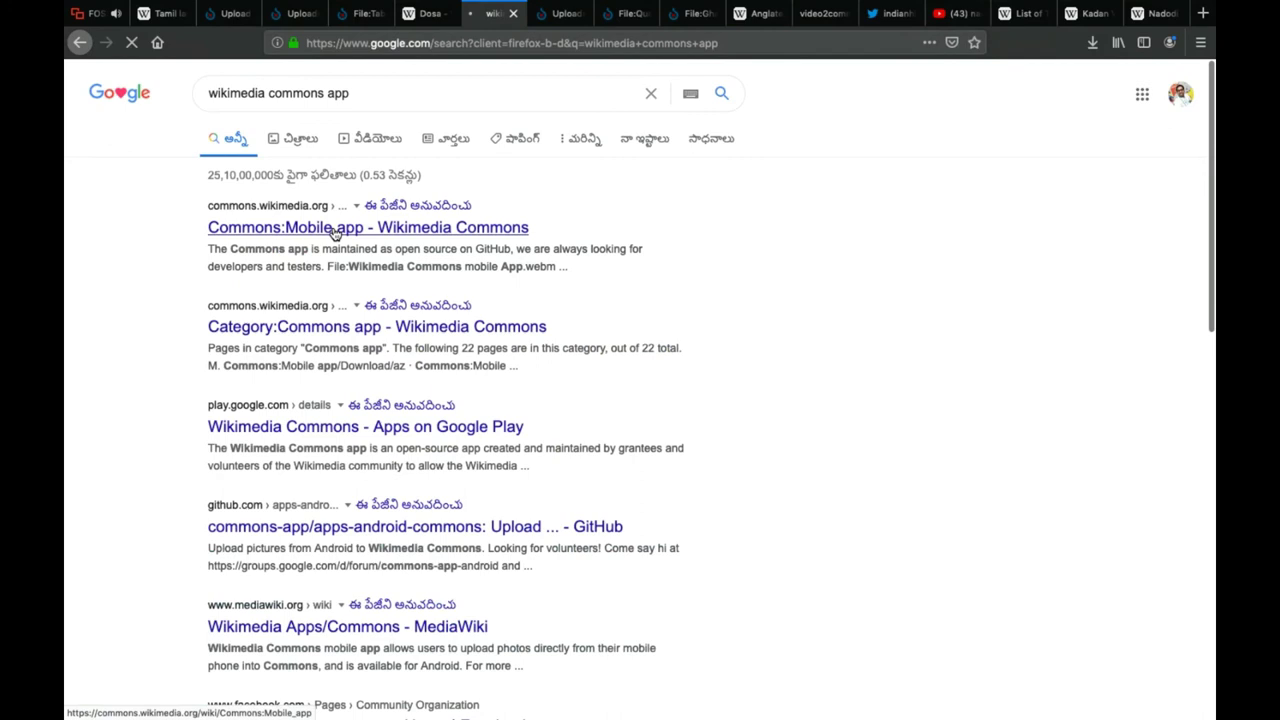
{"action": "left_click", "coordinate": [335, 229]}
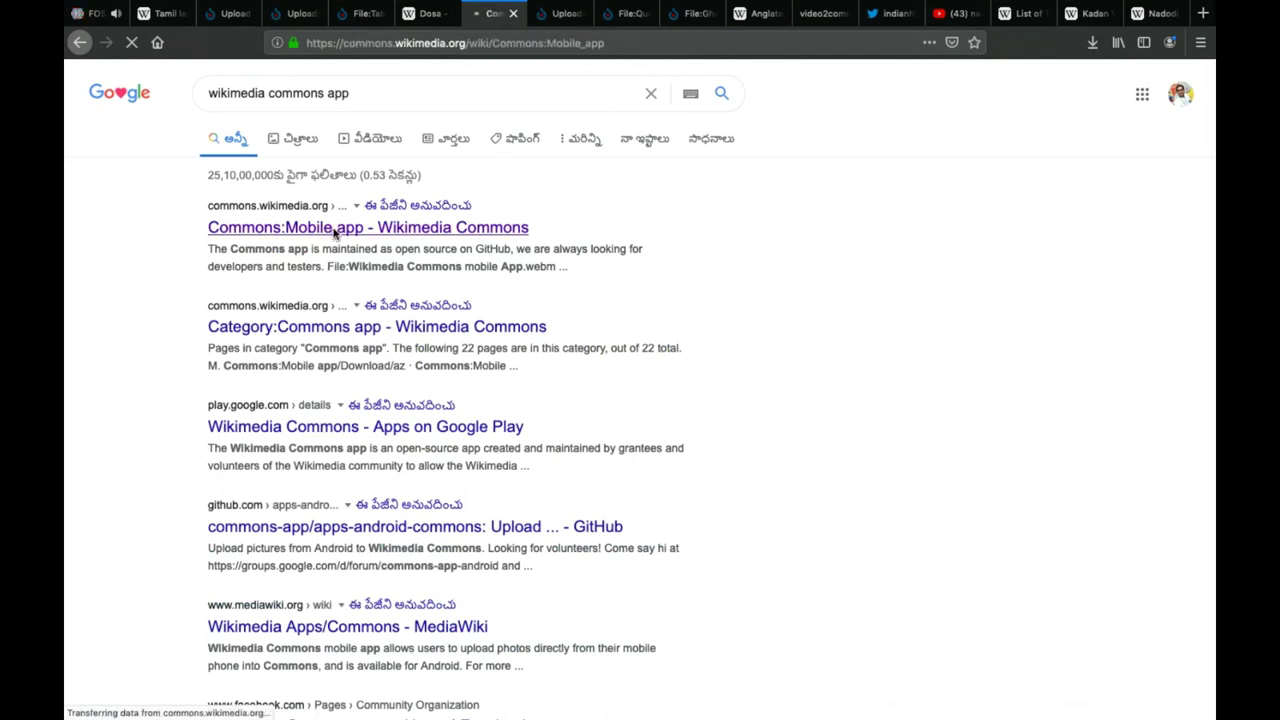
Look through the Commons:Mobile app page, examining the example pictures, history, iOS and upload monitoring sections and the download options
{"action": "scroll", "coordinate": [547, 318], "scroll_direction": "down", "scroll_amount": 5}
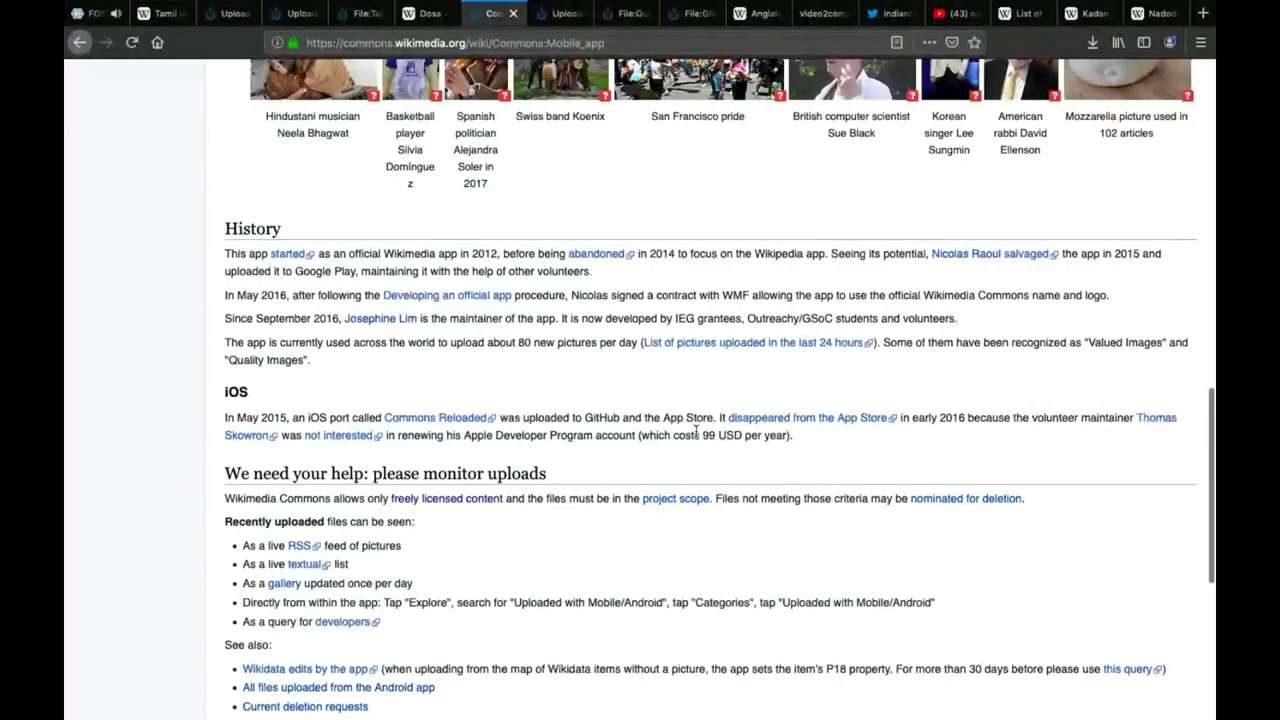
{"action": "scroll", "coordinate": [696, 430], "scroll_direction": "down", "scroll_amount": 5}
{"action": "scroll", "coordinate": [696, 434], "scroll_direction": "up", "scroll_amount": 15}
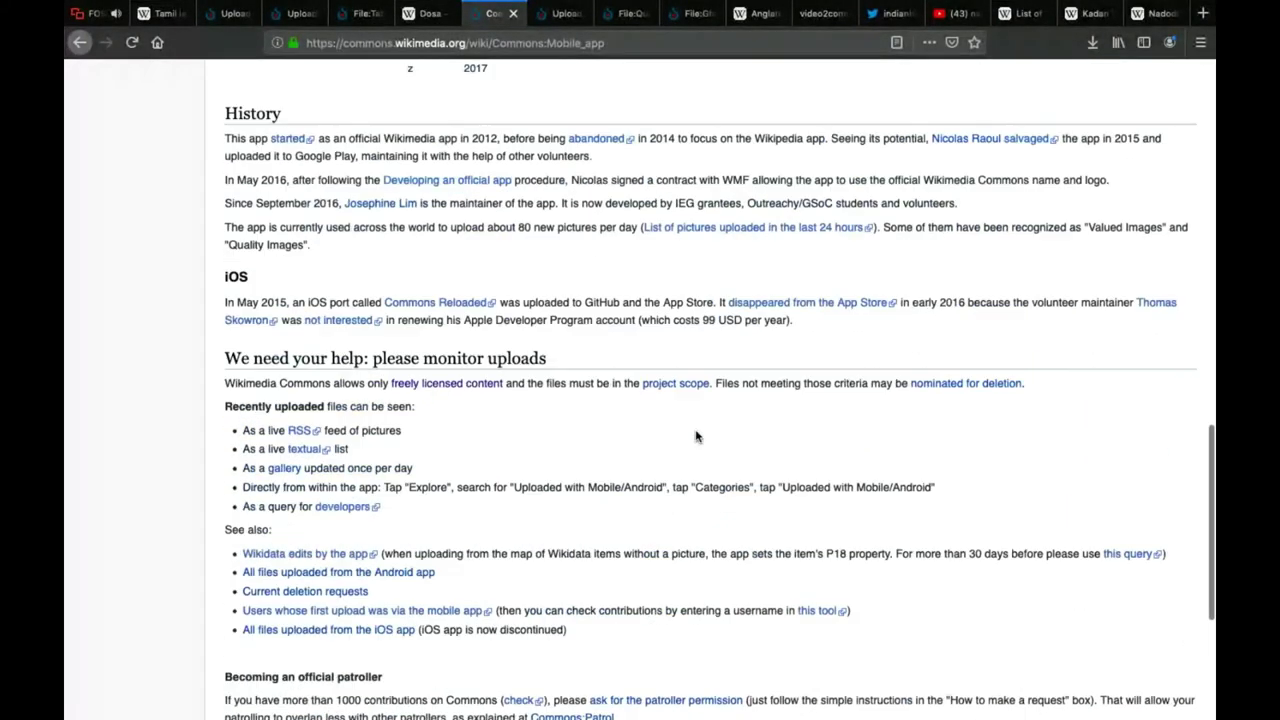
{"action": "scroll", "coordinate": [696, 430], "scroll_direction": "up", "scroll_amount": 1}
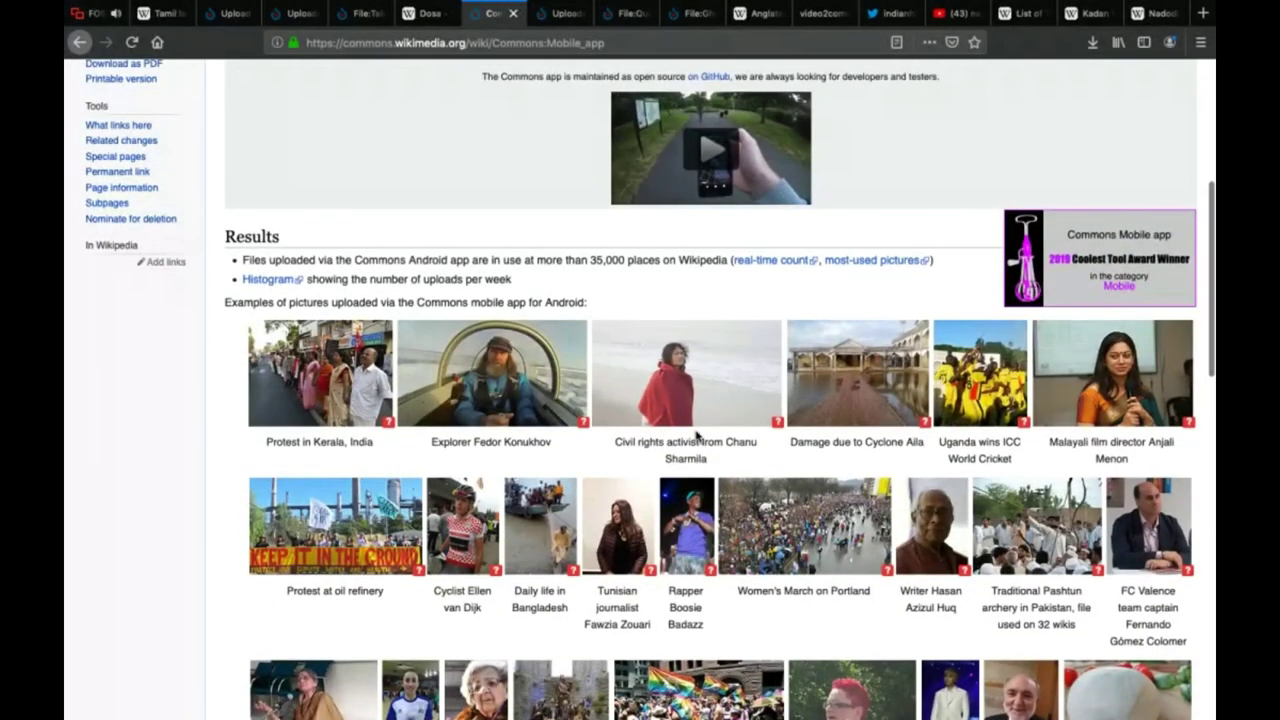
{"action": "scroll", "coordinate": [697, 433], "scroll_direction": "up", "scroll_amount": 1}
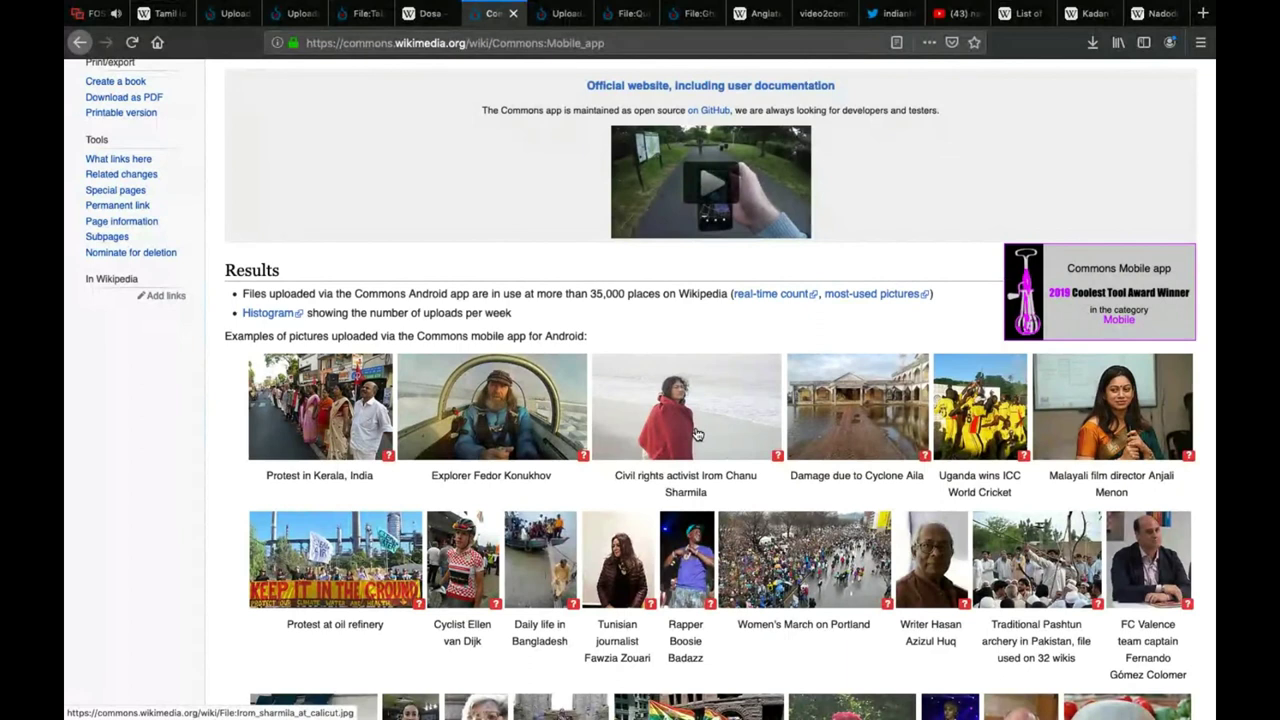
{"action": "scroll", "coordinate": [697, 434], "scroll_direction": "down", "scroll_amount": 2}
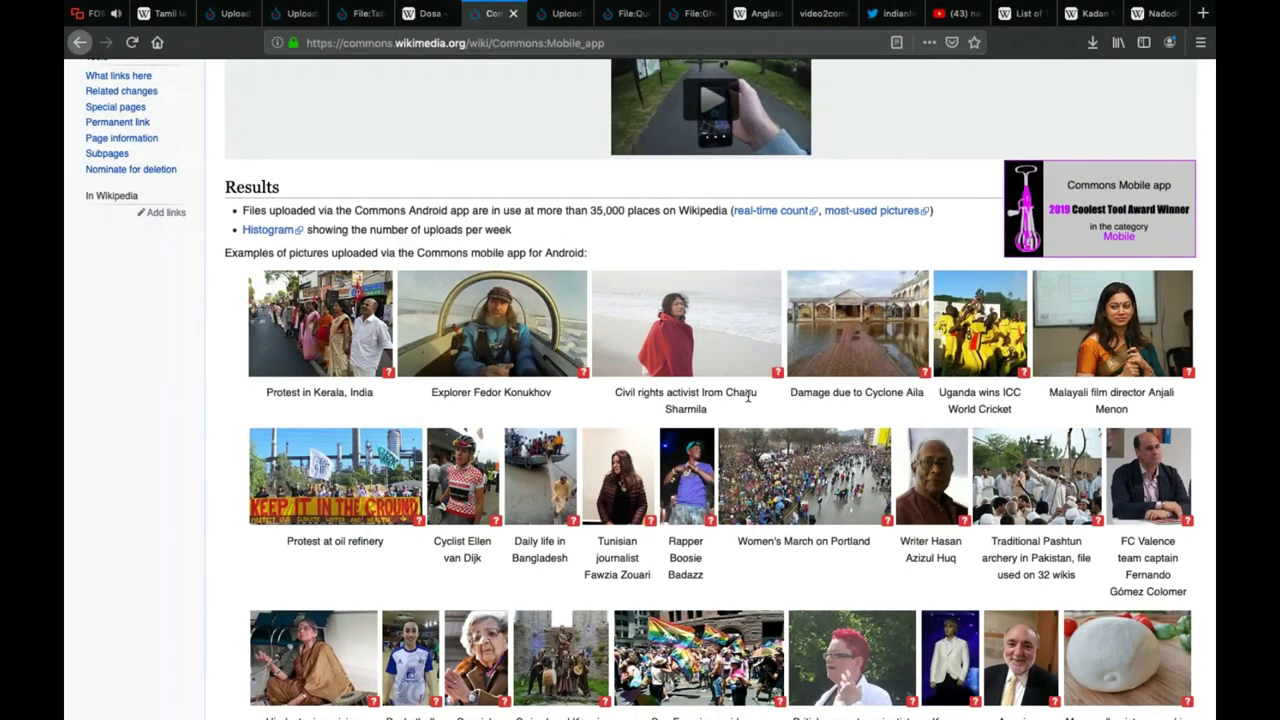
{"action": "scroll", "coordinate": [748, 397], "scroll_direction": "down", "scroll_amount": 6}
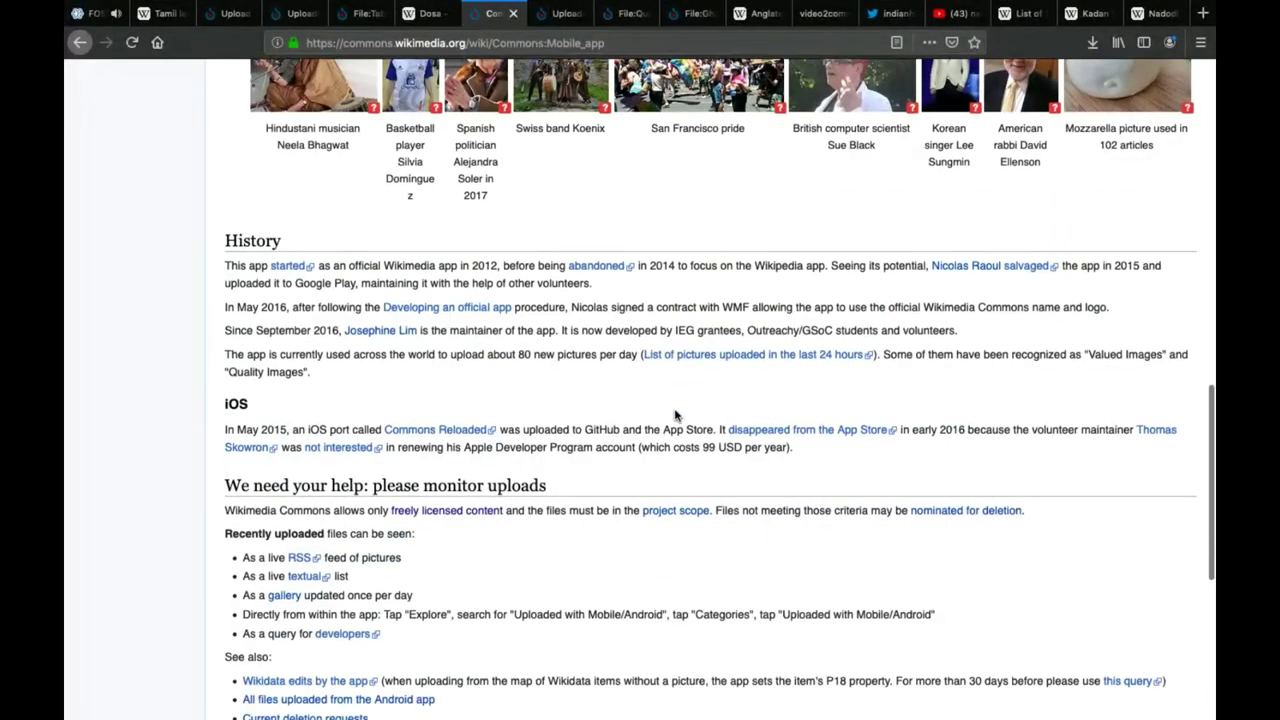
{"action": "key", "text": "Home"}
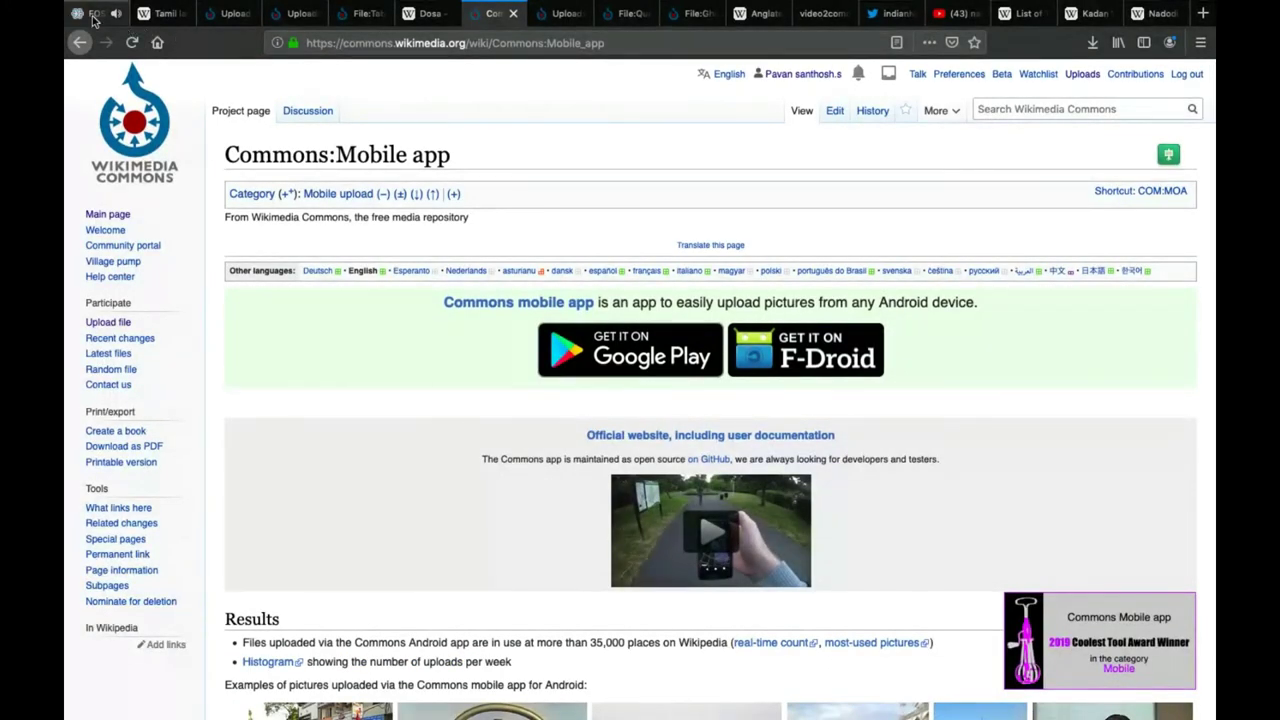
{"action": "key", "text": "alt+Tab"}
{"action": "left_click", "coordinate": [636, 322]}
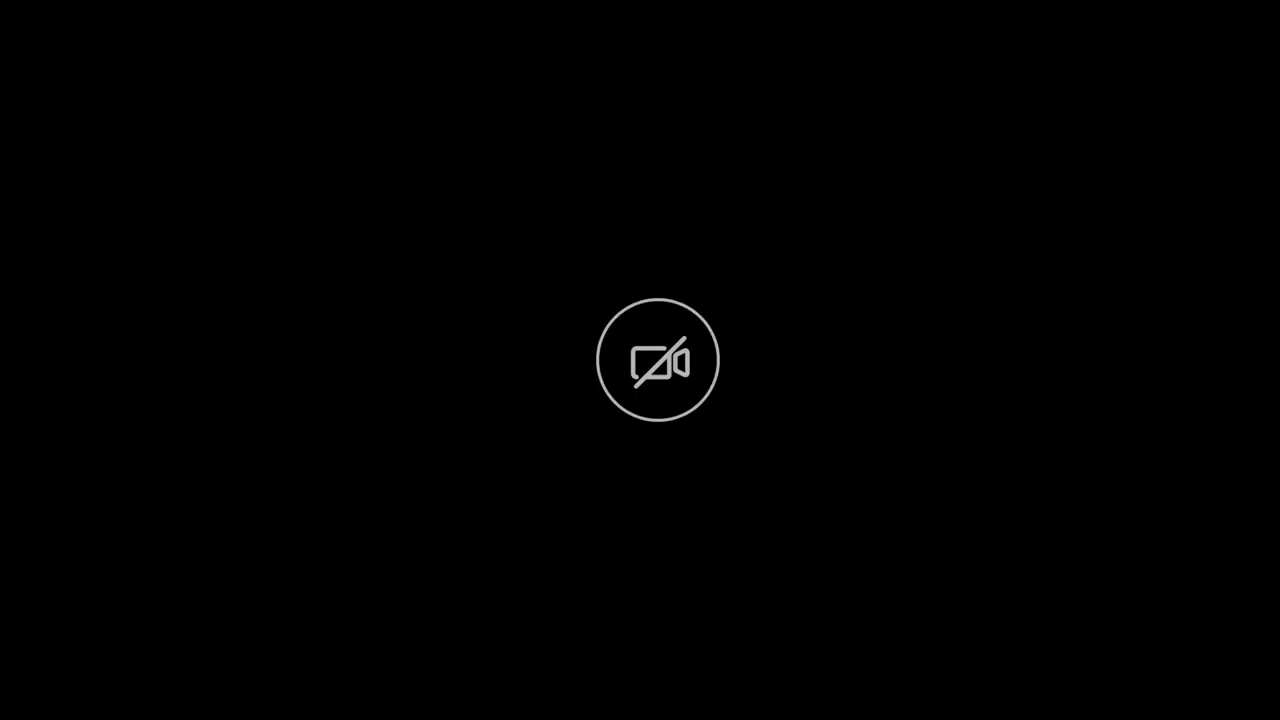